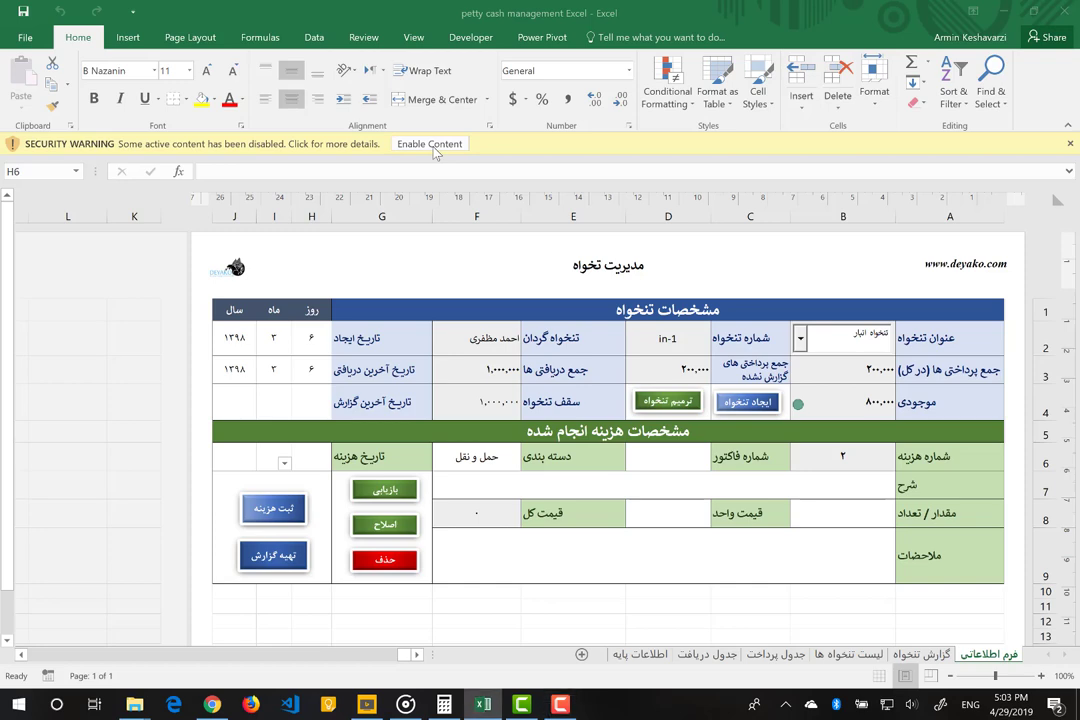
Enable the workbook's active content, touch the header title, and return to the form cells.
left_click(430, 144)
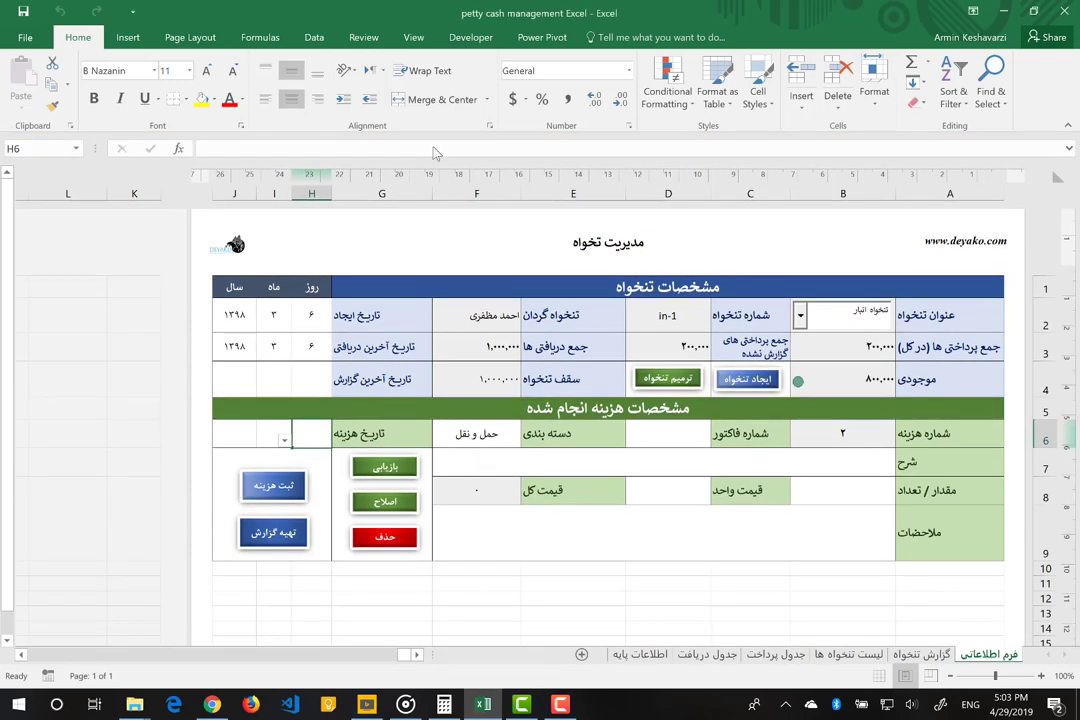
triple_click(601, 249)
left_click(596, 242)
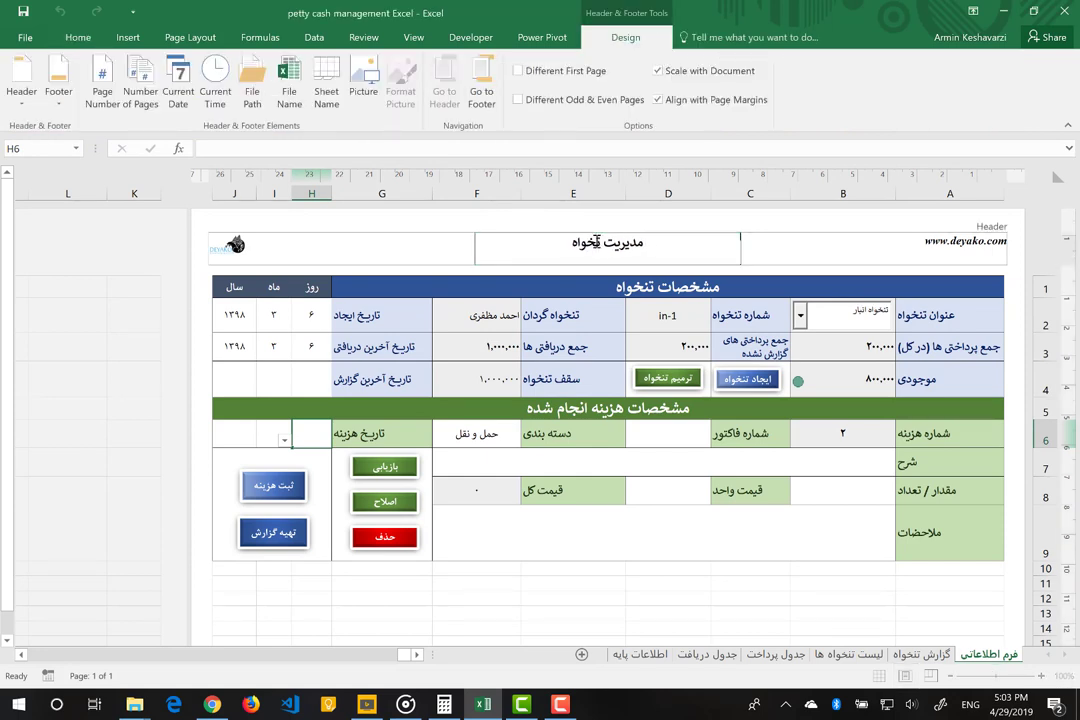
left_click(722, 330)
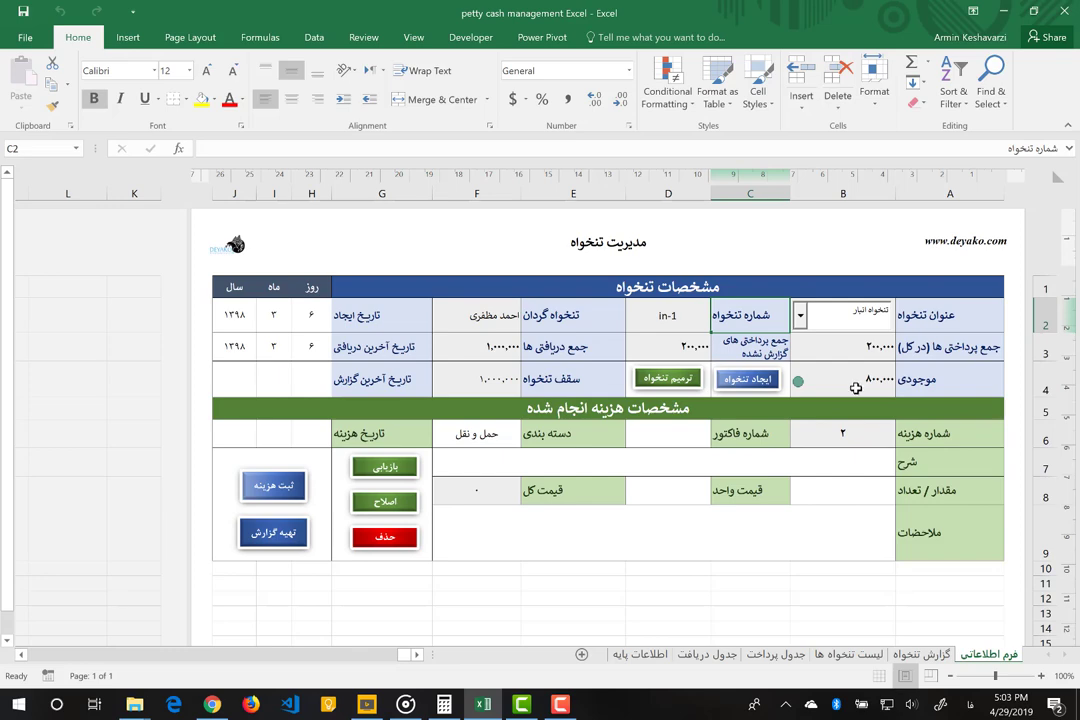
Delete sample rows 2 to 7 from the petty cash fund list sheet.
left_click(845, 654)
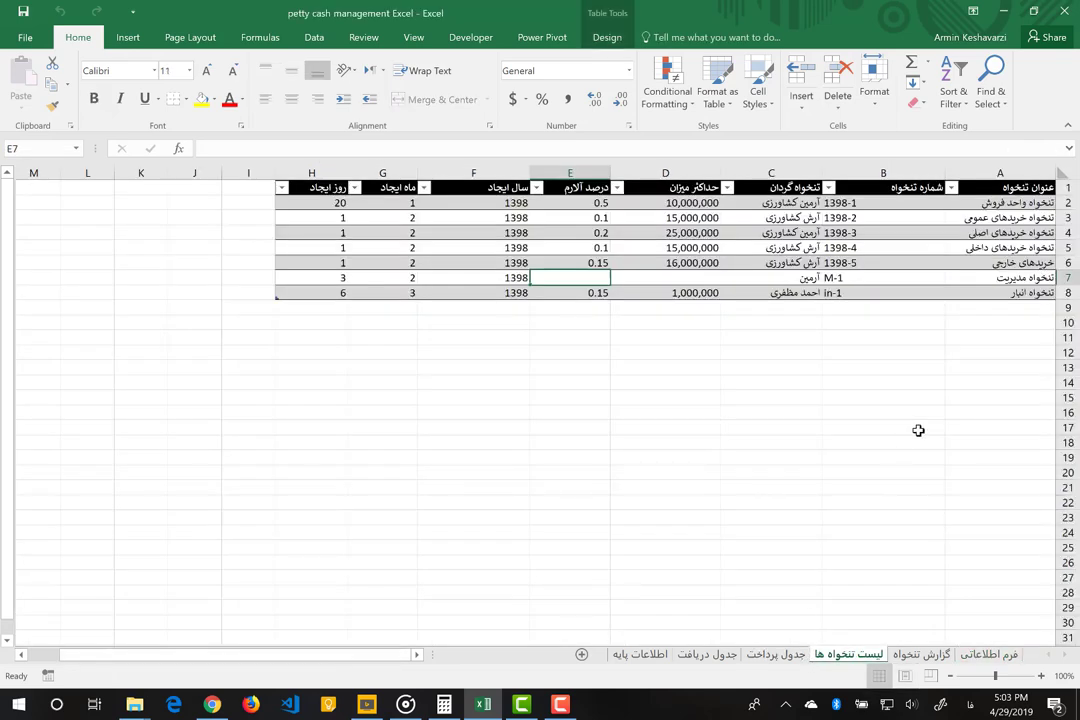
left_click_drag(1058, 203, 1054, 288)
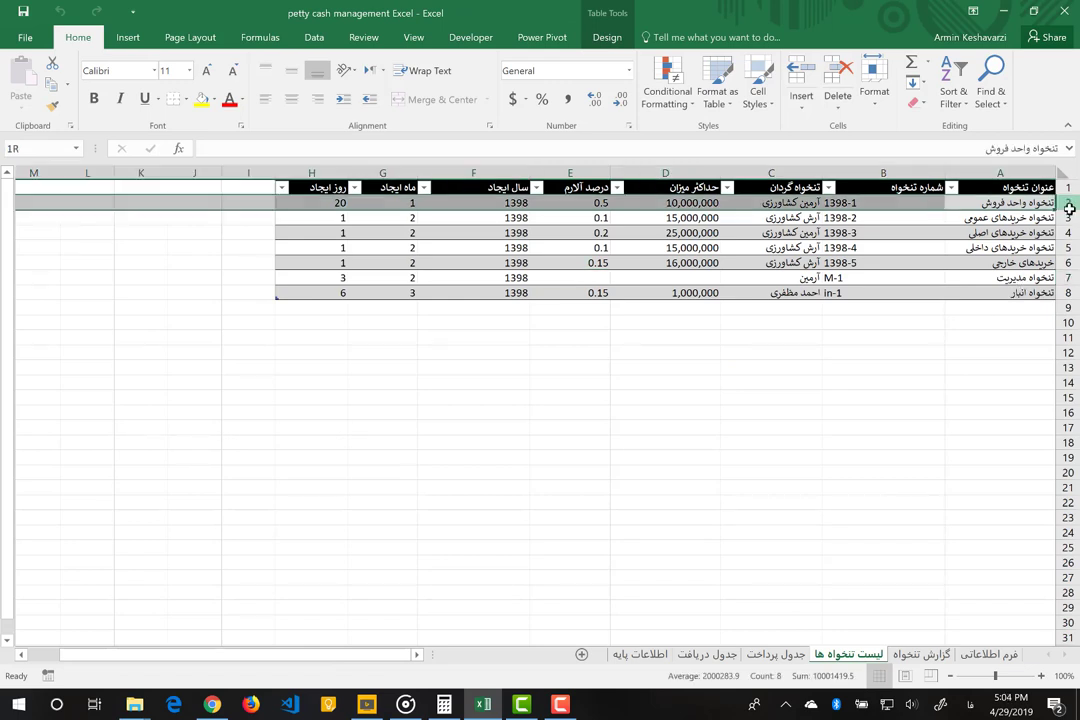
left_click(1027, 262)
left_click_drag(1066, 203, 1067, 279)
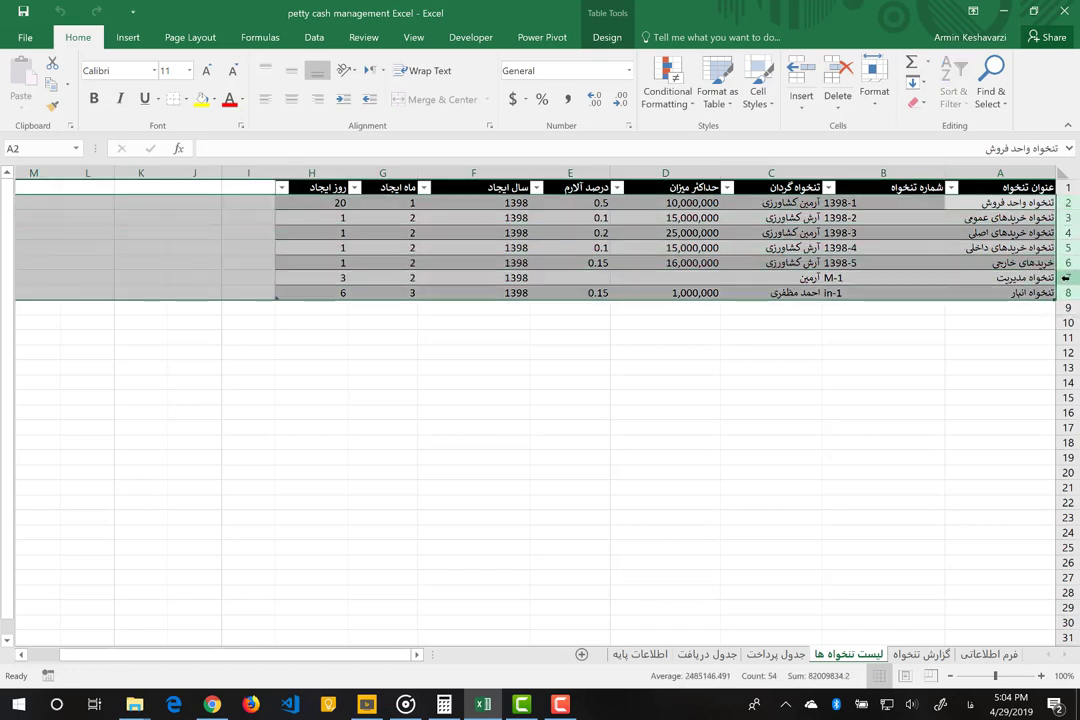
right_click(1067, 279)
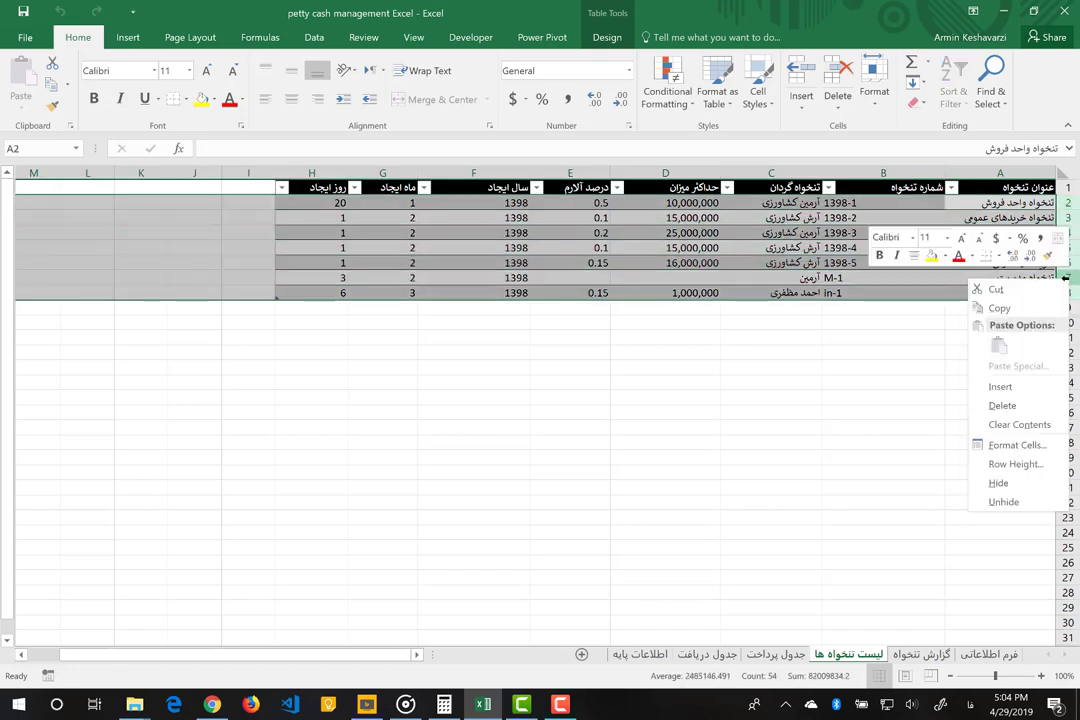
left_click(1030, 406)
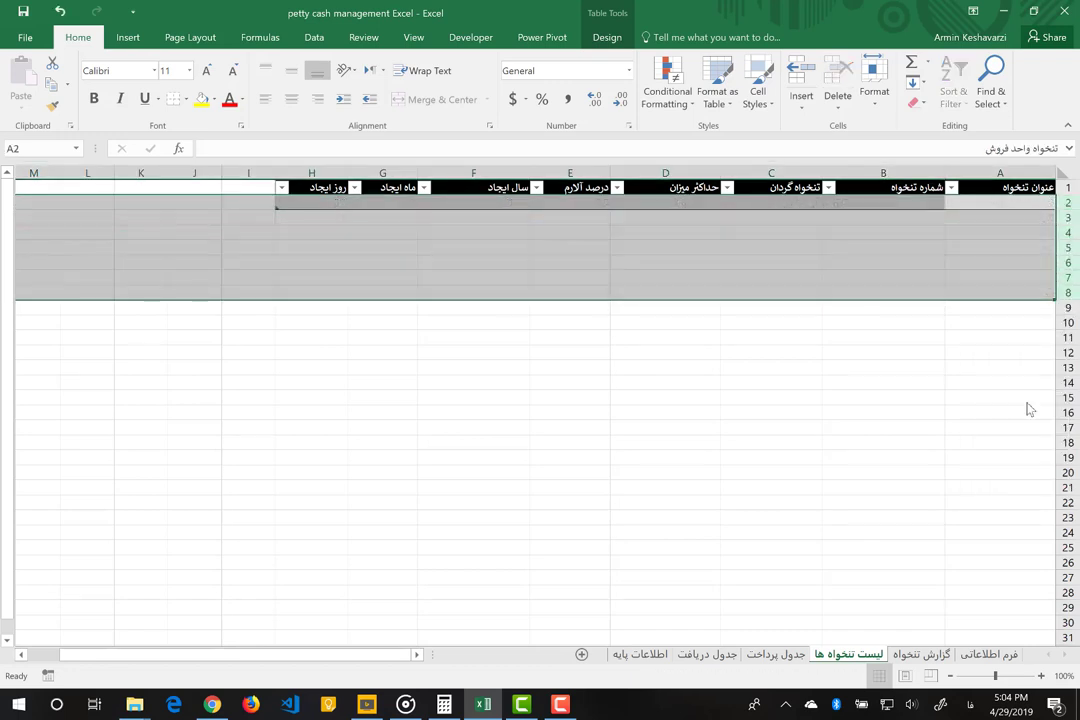
left_click(863, 441)
Delete all sample payment rows 2 to 20 from the payment table.
left_click(775, 654)
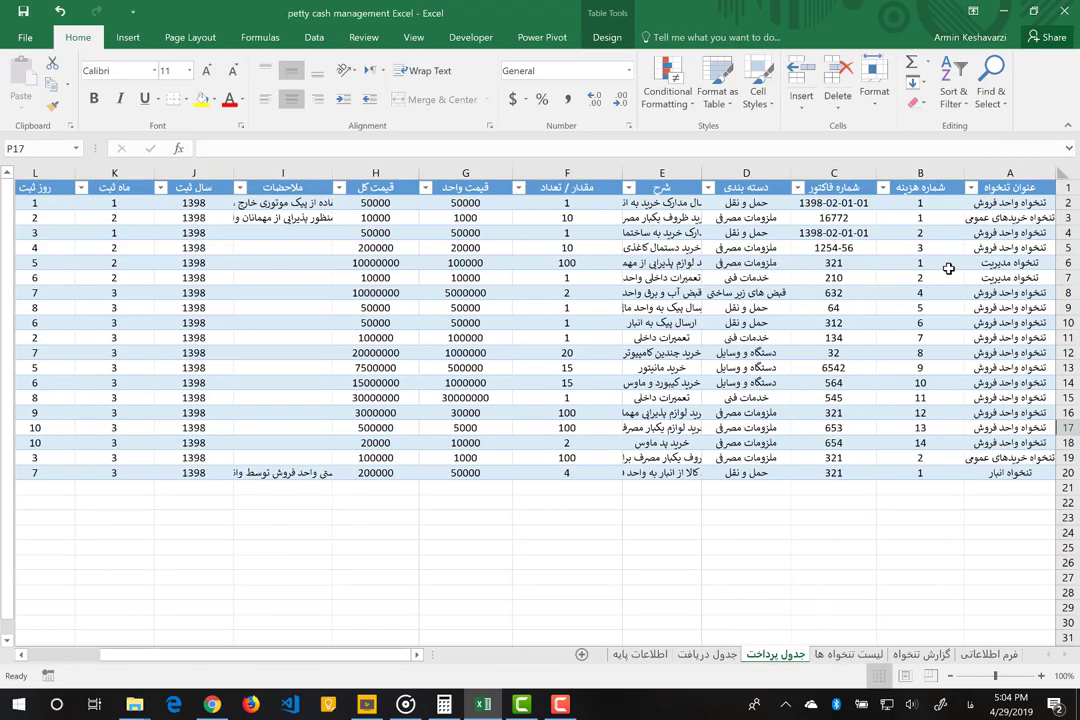
left_click_drag(1052, 202, 1065, 472)
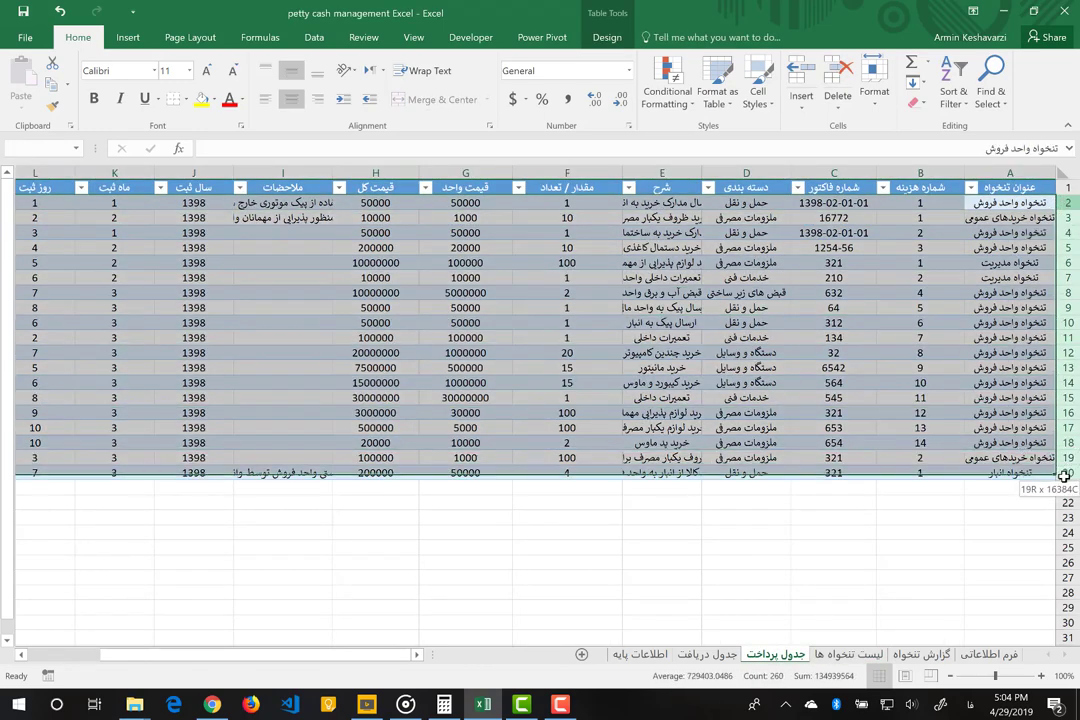
right_click(1066, 202)
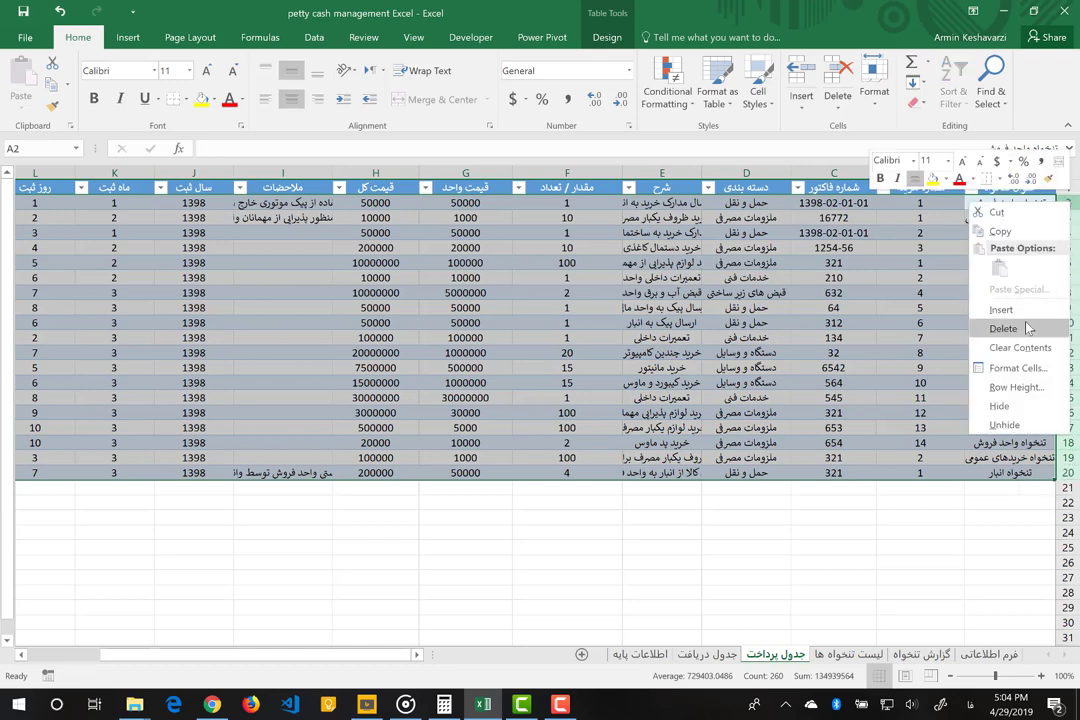
left_click(975, 328)
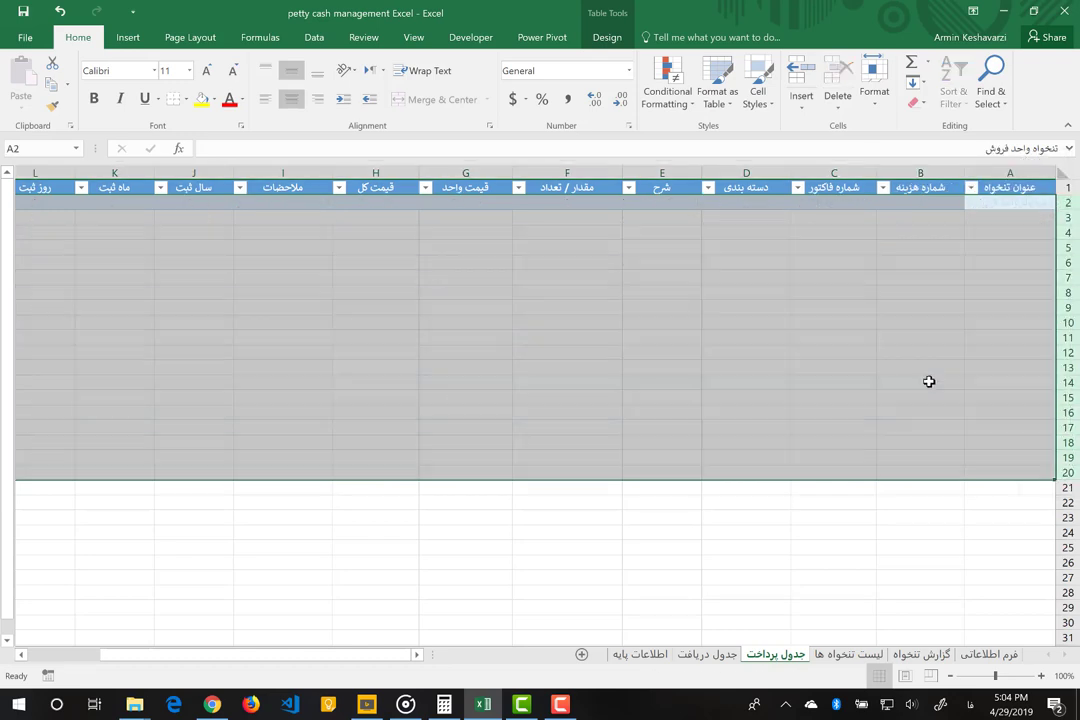
left_click(1012, 202)
Delete sample receipt rows 2 to 7, then go back to the form sheet.
left_click(710, 655)
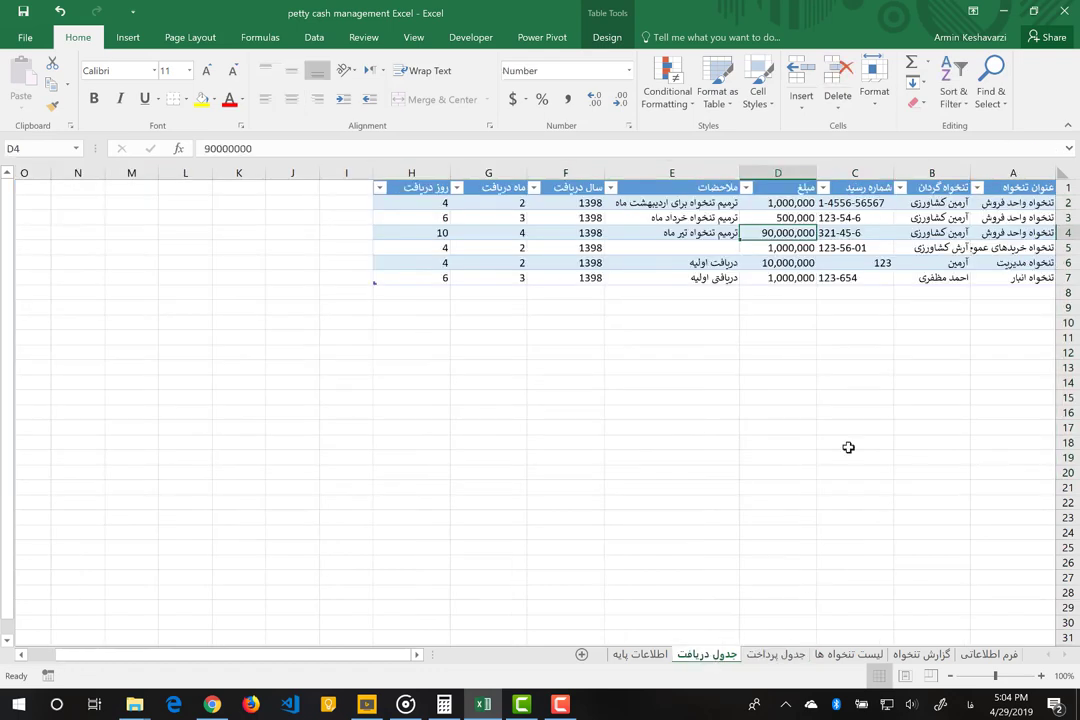
left_click_drag(1068, 202, 1068, 280)
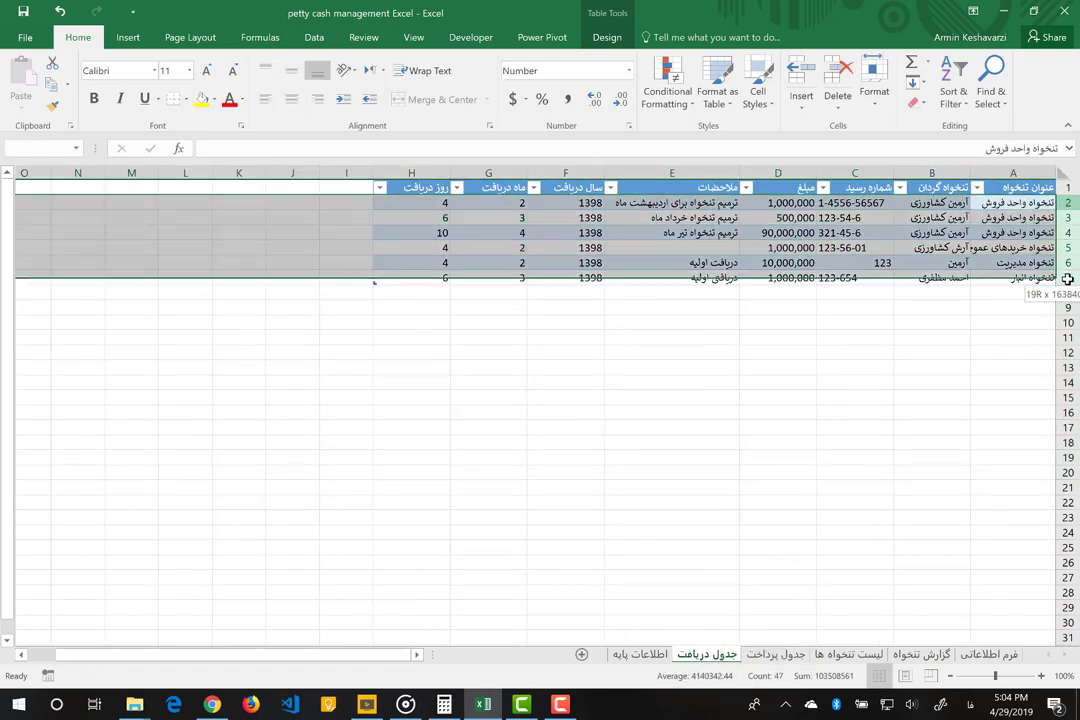
right_click(1068, 280)
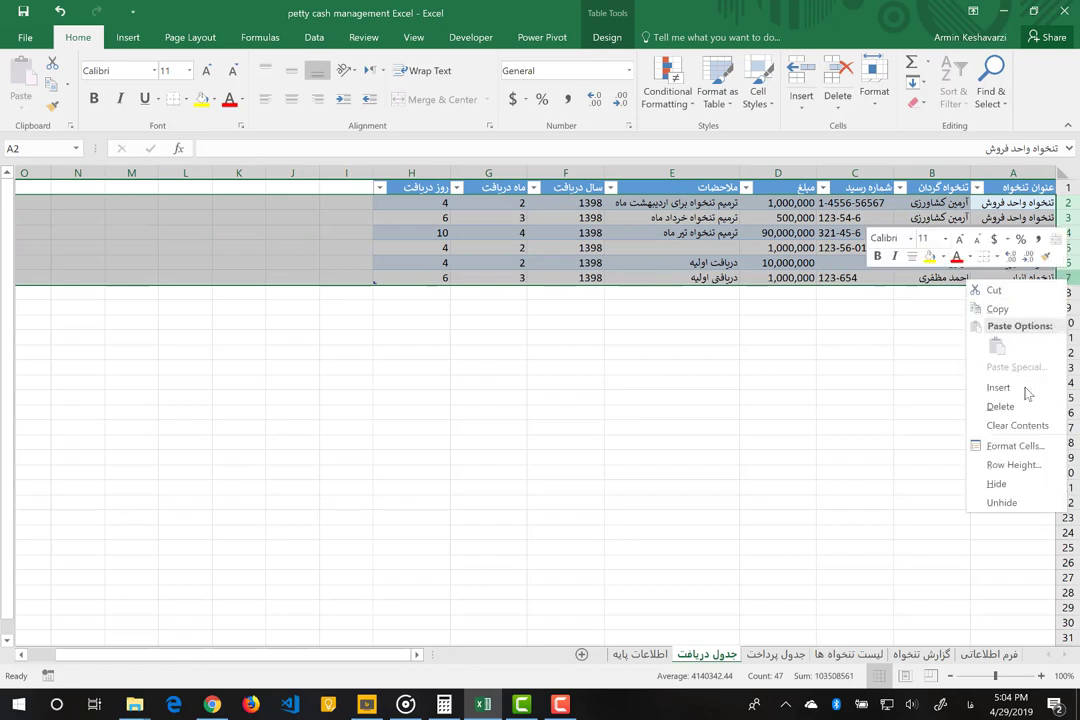
left_click(1001, 406)
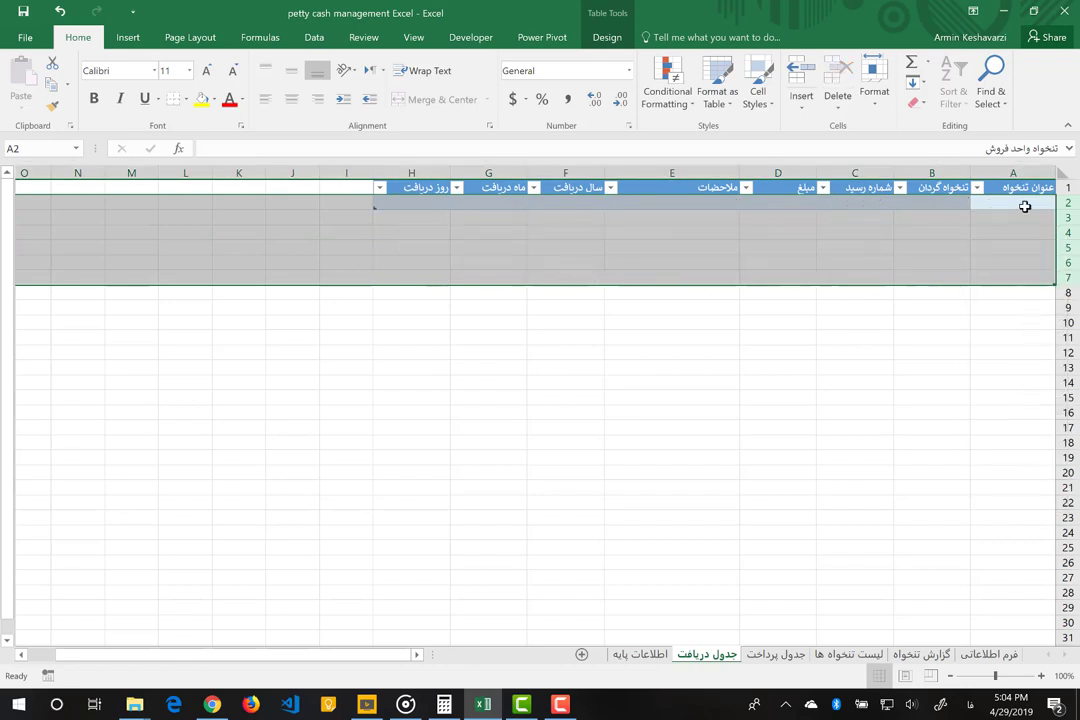
left_click(1025, 206)
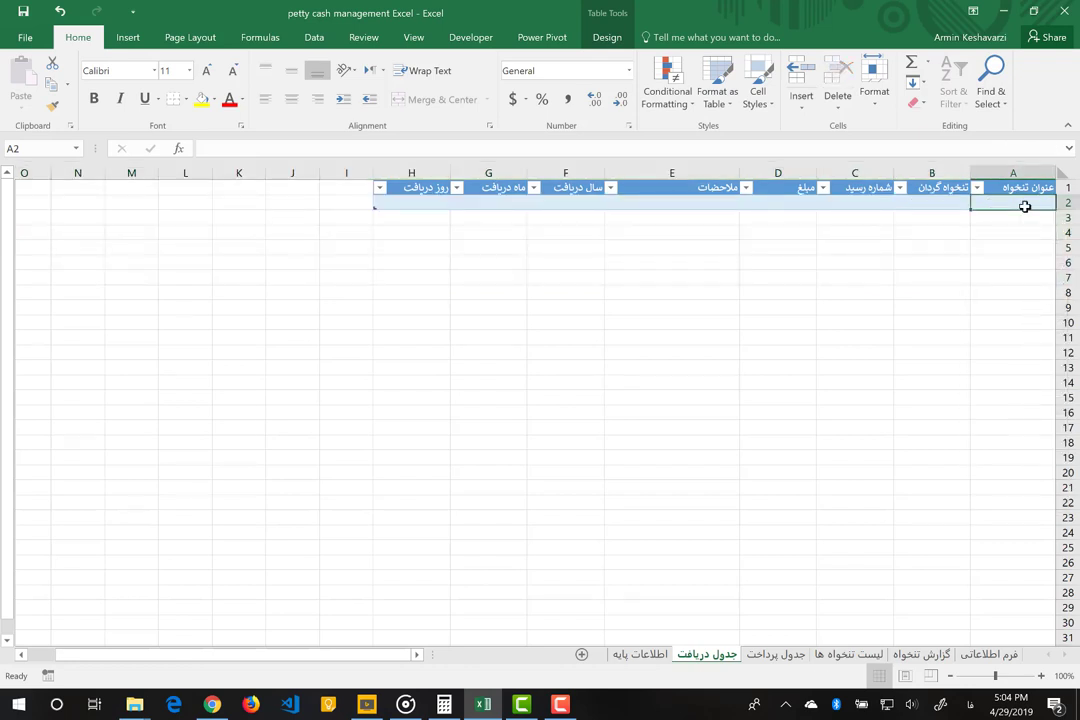
left_click(985, 654)
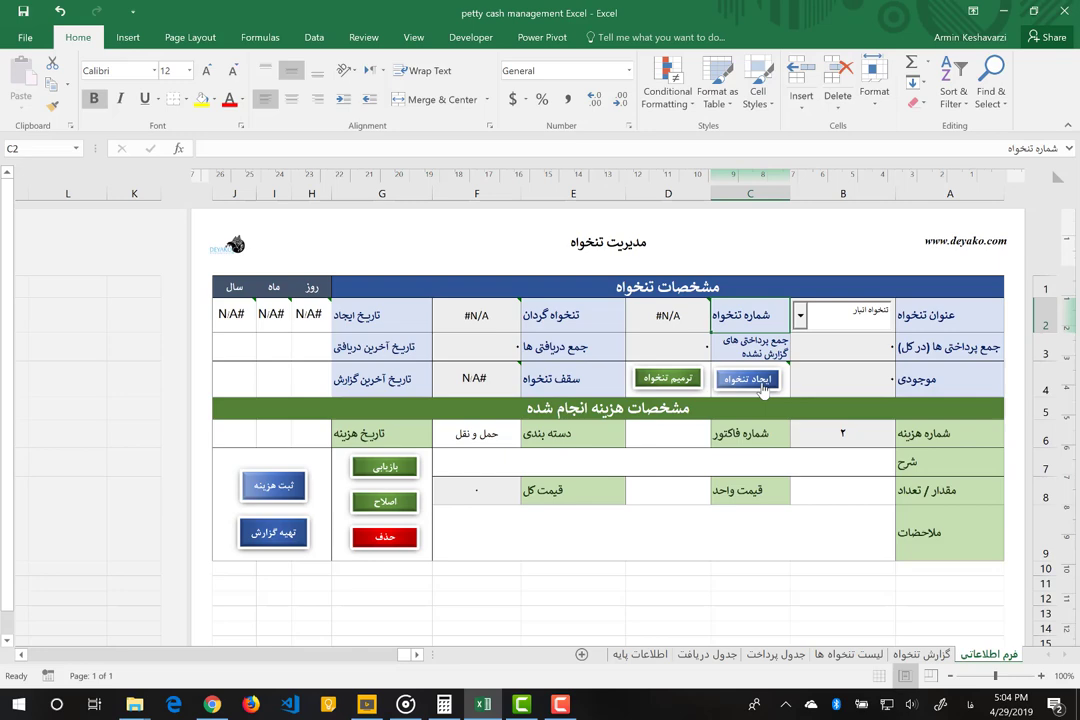
Open the new-fund creation dialog with the ایجاد تنخواه button.
left_click(762, 384)
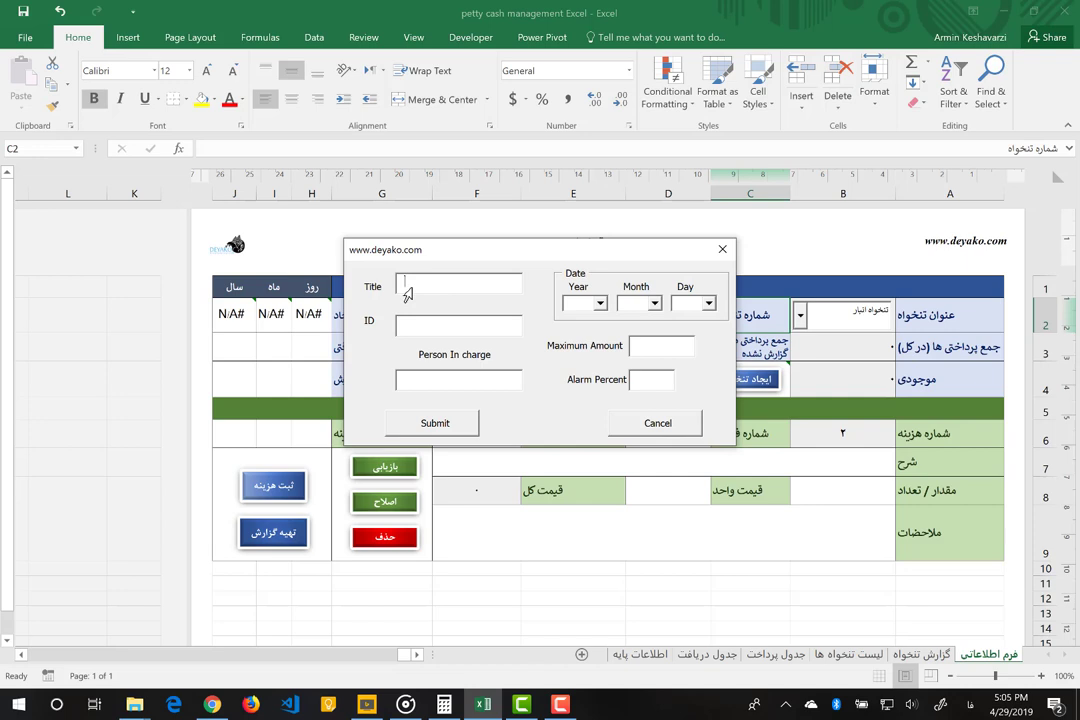
Enter the fund title 'تنخواه خرید' and the fund ID Pu-1.
type("تنخواه")
type(" خرید")
left_click(424, 324)
type("Pu-")
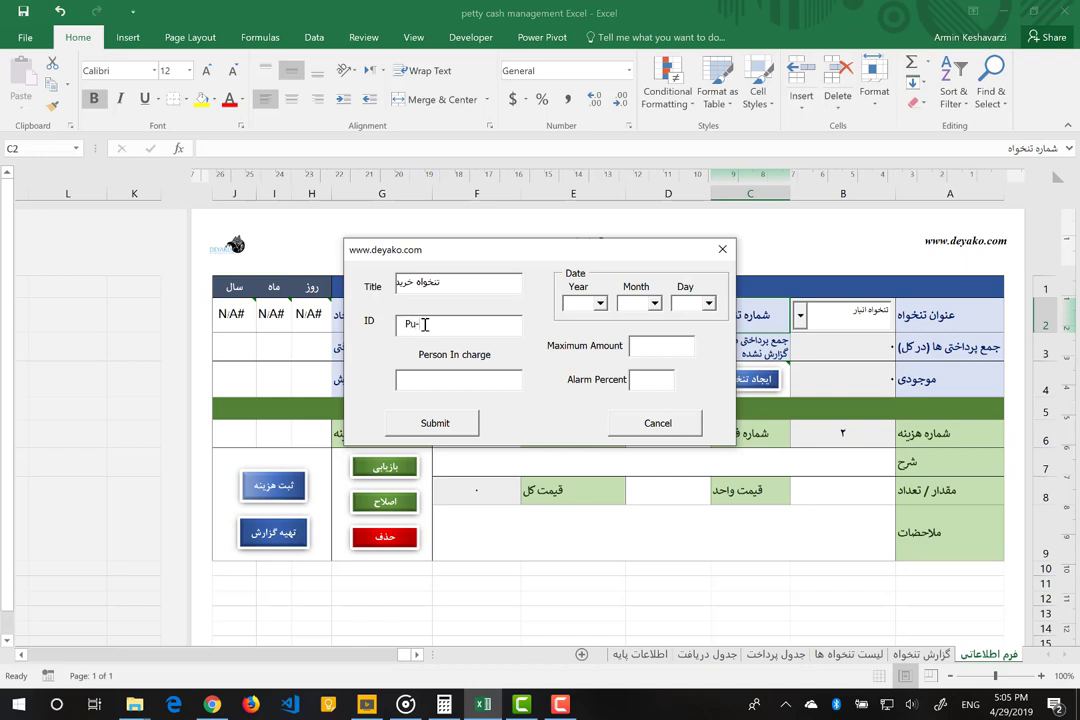
type("1")
double_click(416, 285)
double_click(421, 332)
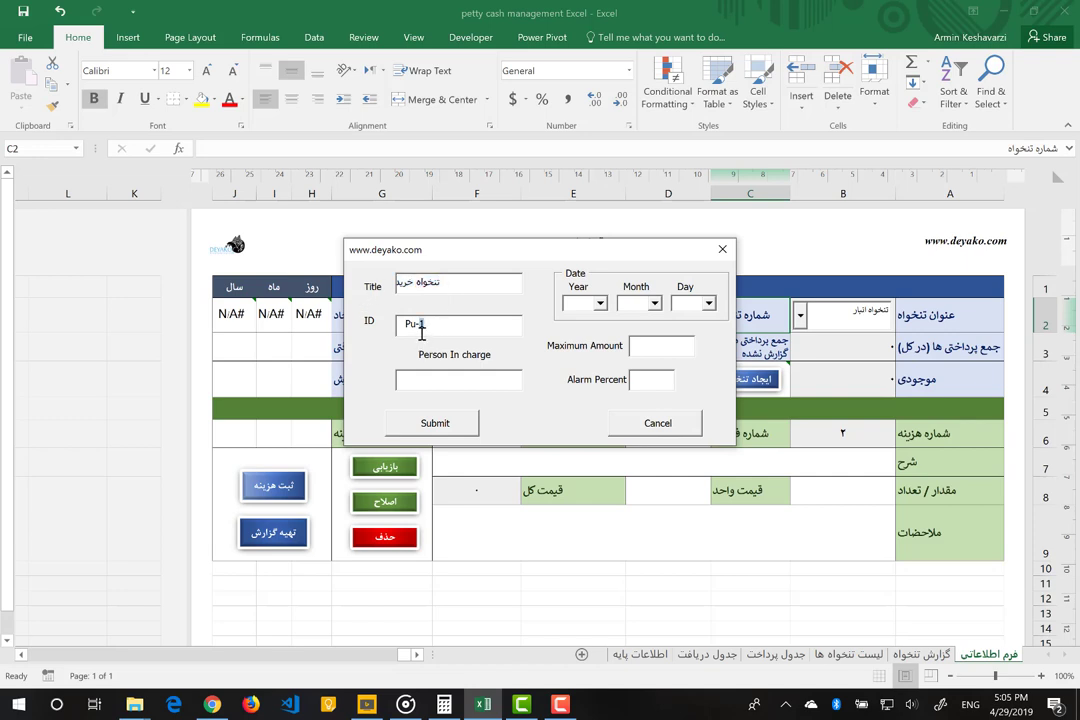
double_click(453, 288)
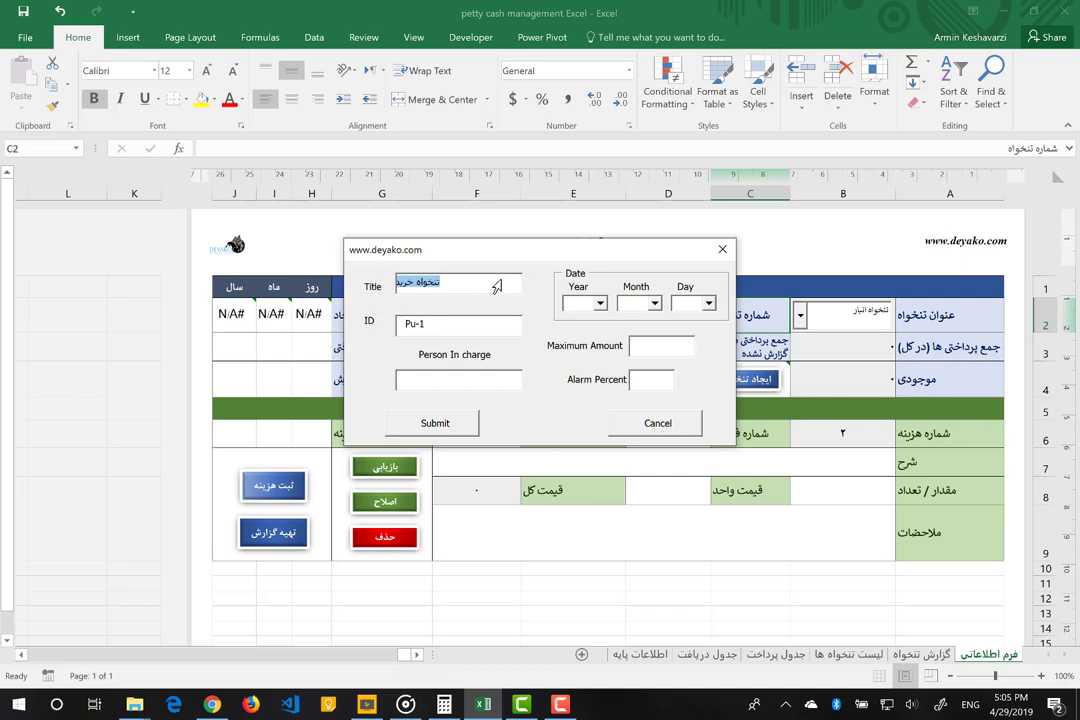
Enter the name of the fund's person in charge in Persian.
left_click(459, 377)
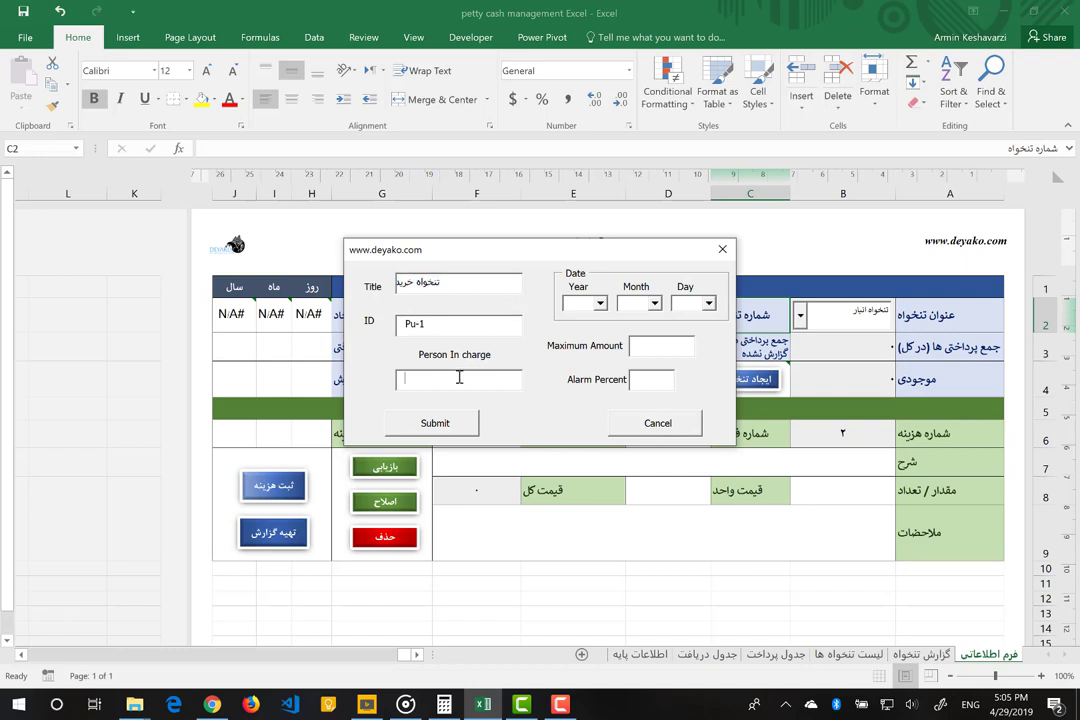
type("Hvl")
key("BackSpace")
key("BackSpace")
key("BackSpace")
type("آرمین ک")
type("شاورزی")
left_click(600, 304)
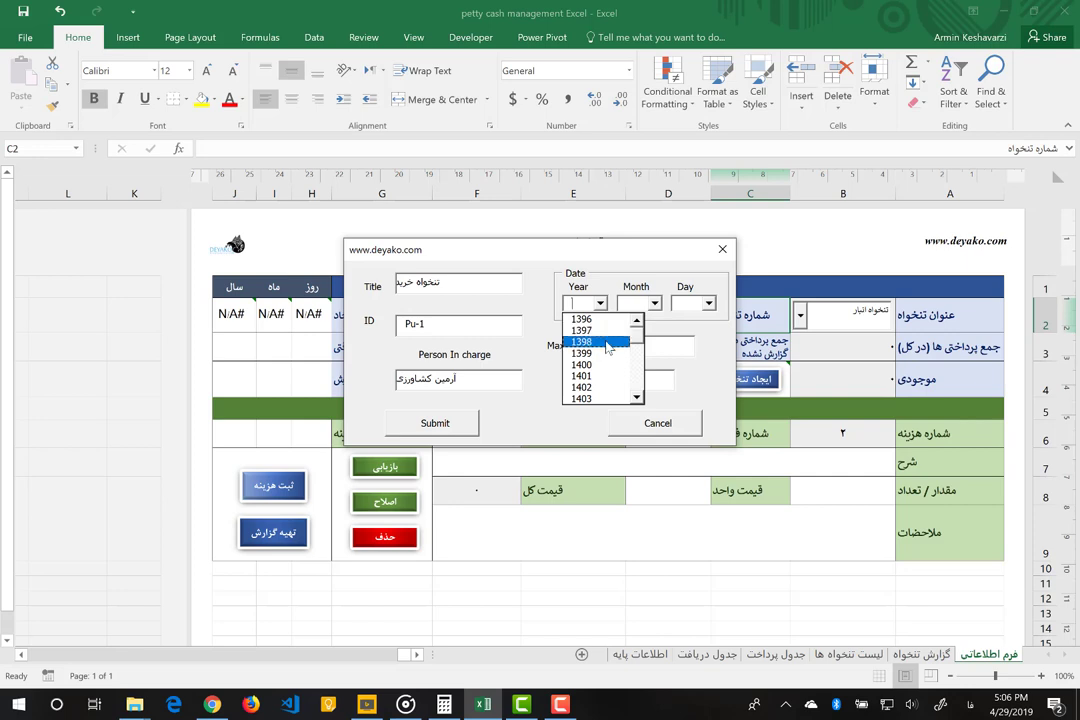
Set the fund's date to 1398/1/17.
left_click(604, 342)
left_click(652, 303)
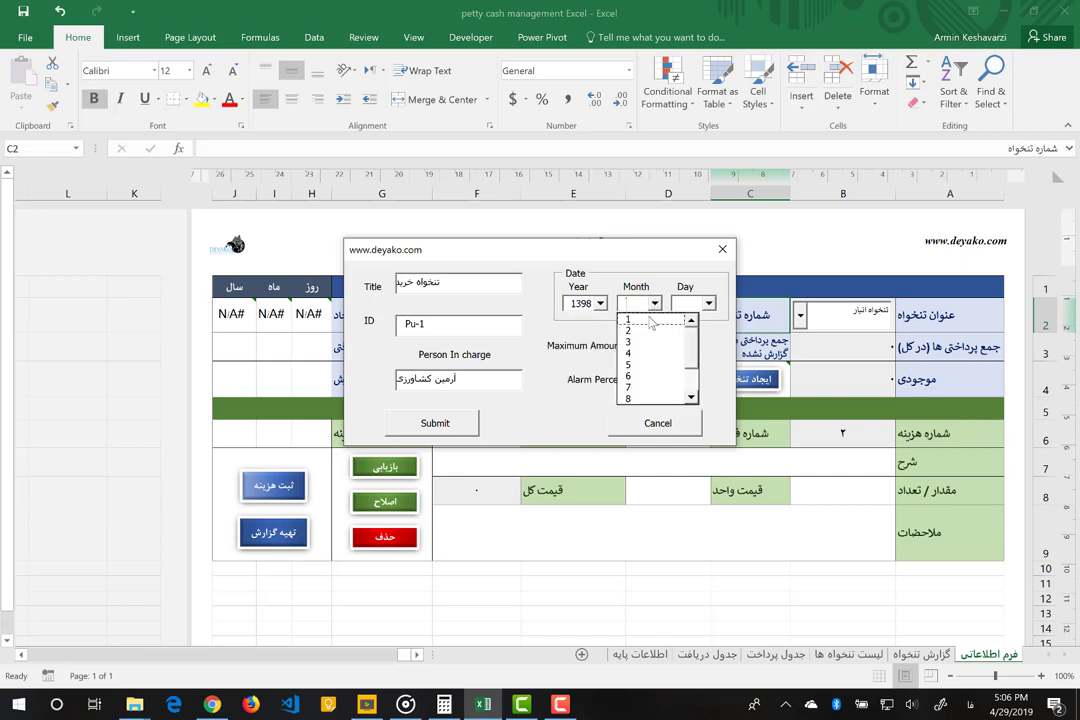
left_click(645, 320)
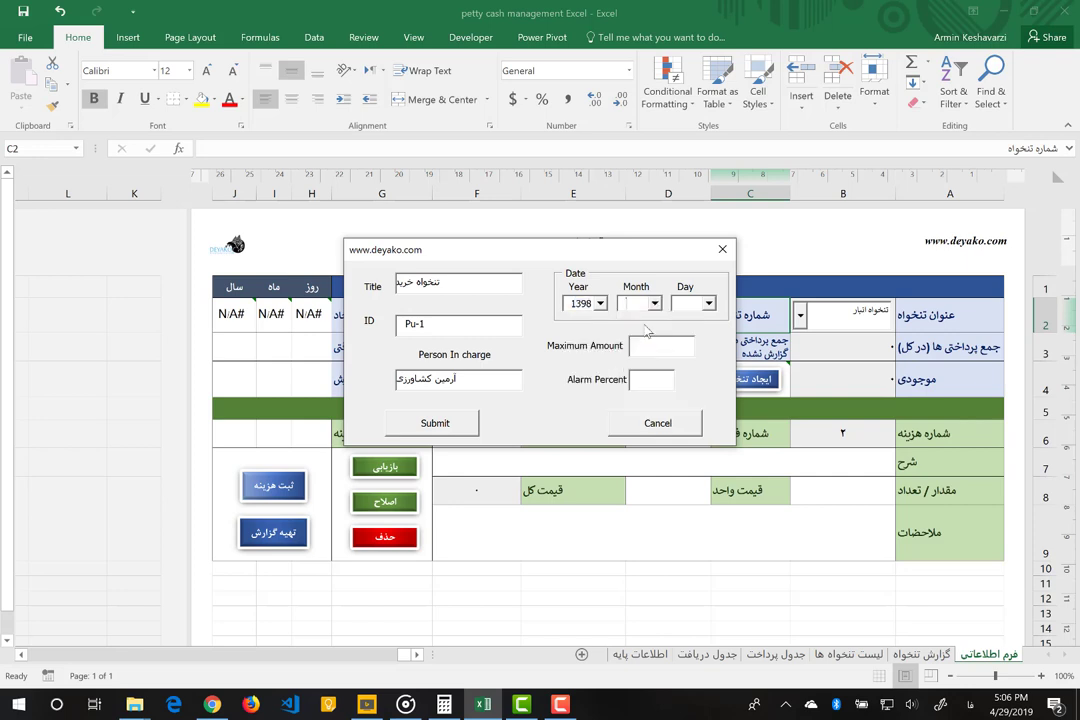
left_click(709, 303)
left_click(746, 398)
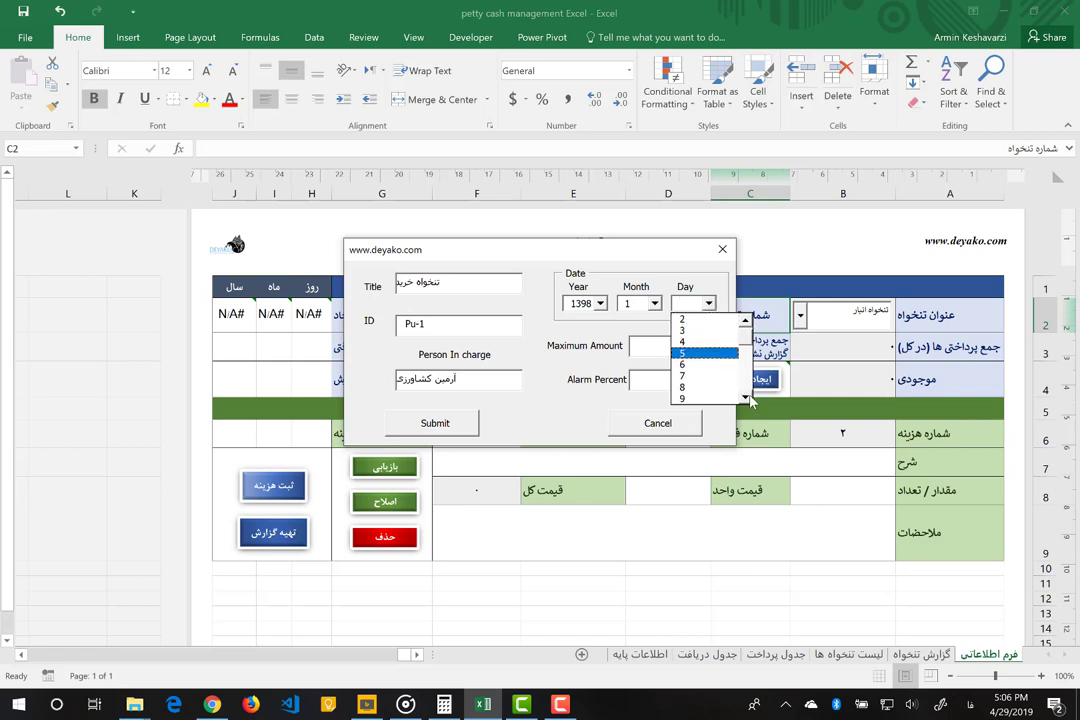
scroll(746, 398, "down", 2)
scroll(746, 398, "down", 3)
scroll(746, 398, "down", 1)
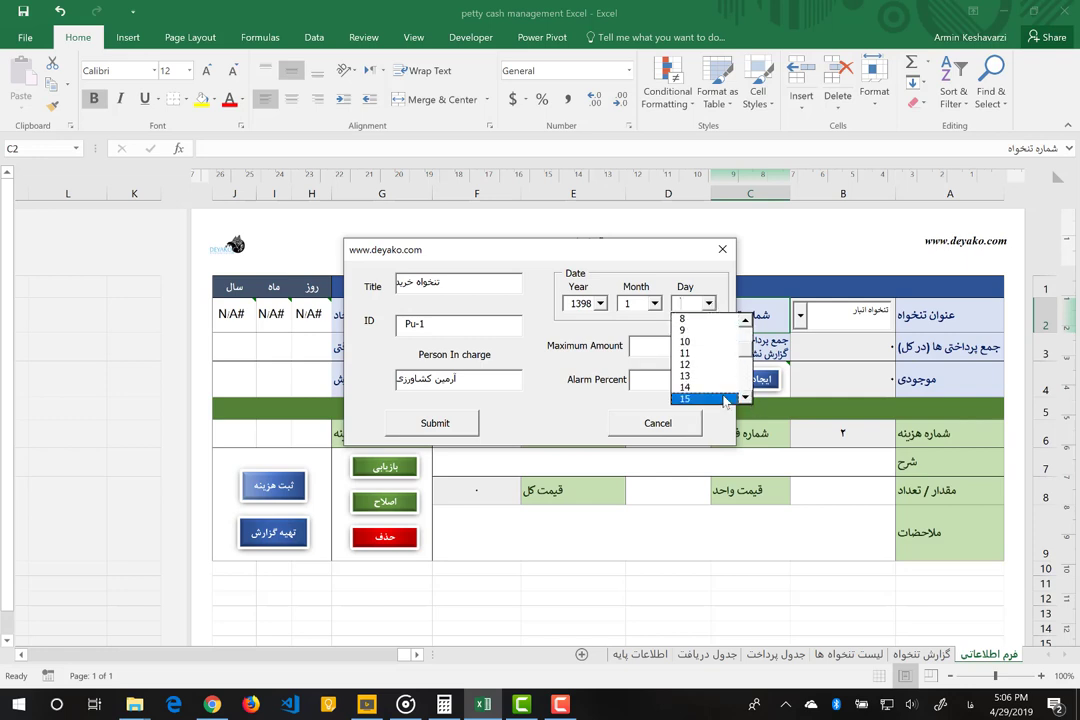
scroll(720, 396, "down", 2)
scroll(715, 393, "down", 1)
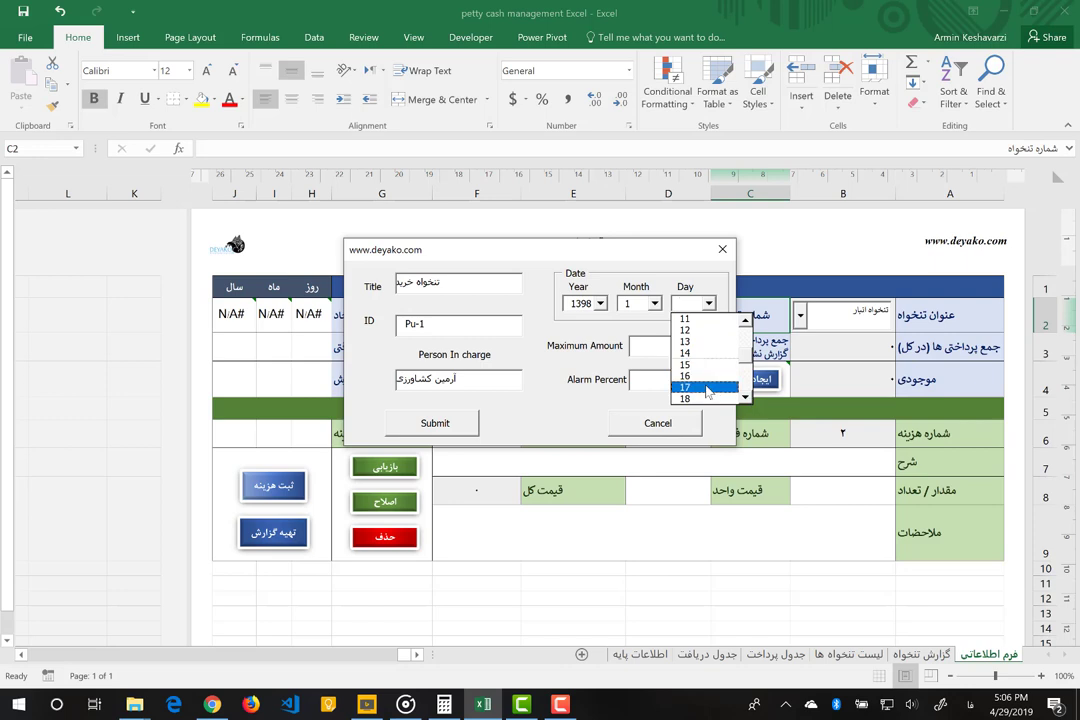
left_click(707, 388)
Enter maximum amount 10000000 and alarm percent 15.
left_click(633, 347)
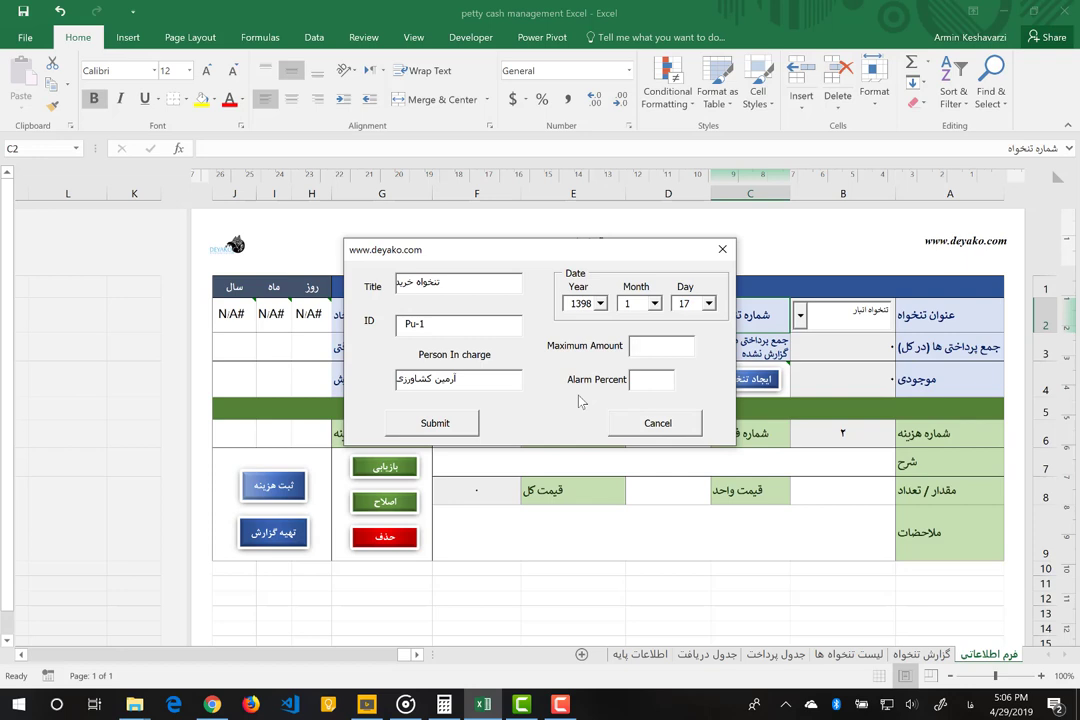
type("1")
type("00000")
left_click_drag(664, 348, 648, 347)
left_click(660, 345)
type("00")
left_click_drag(677, 345, 656, 345)
double_click(686, 344)
left_click(640, 380)
key("alt+shift")
type("15")
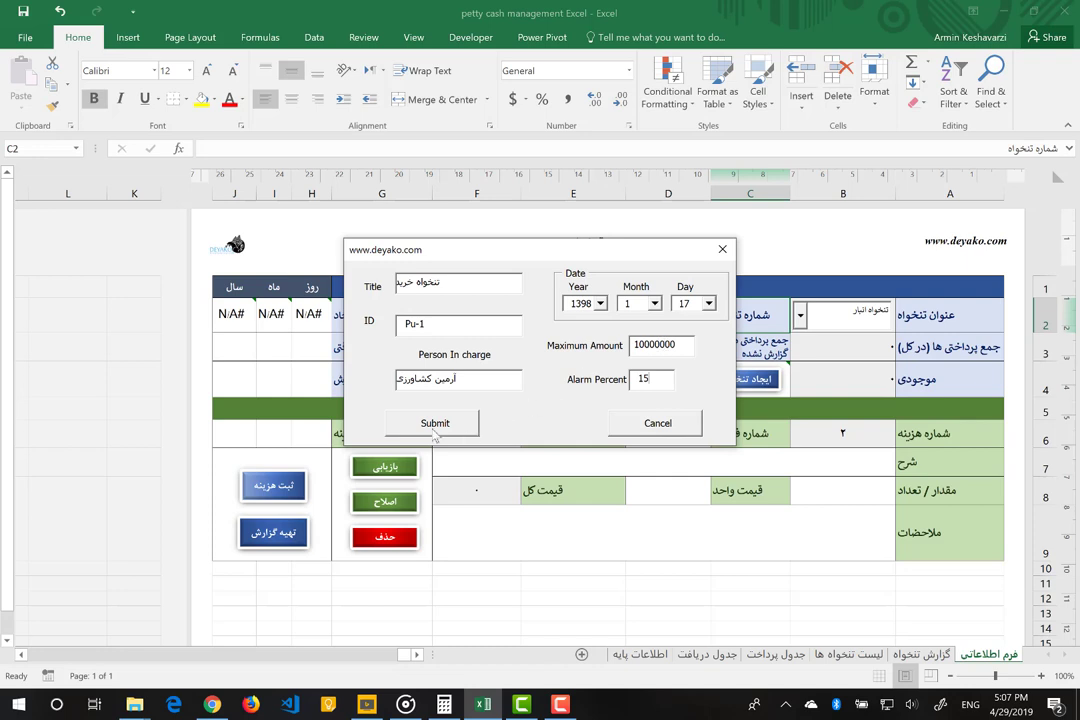
Submit the new fund and load 'تنخواه خرید' on the form sheet.
left_click(452, 424)
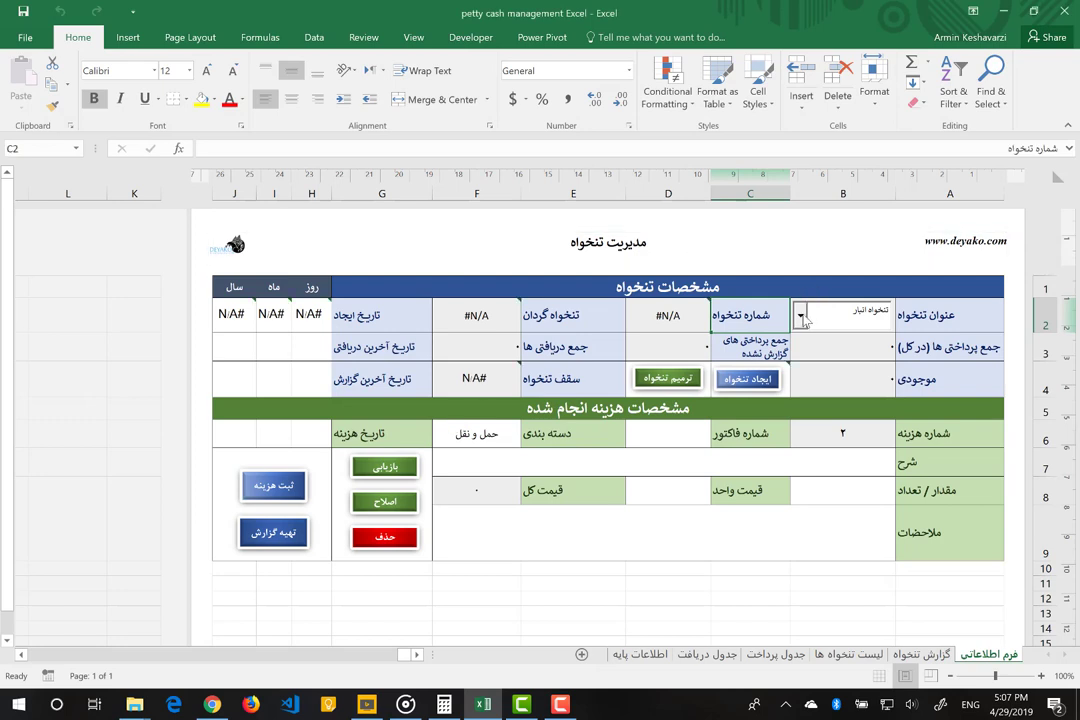
left_click(801, 316)
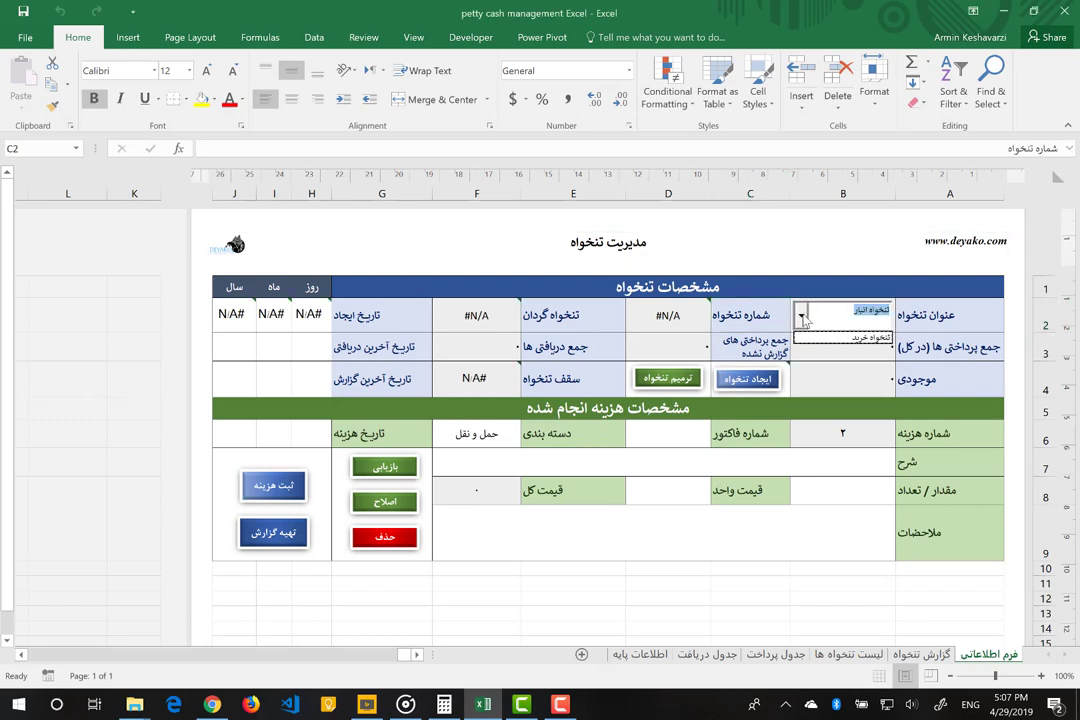
left_click(868, 340)
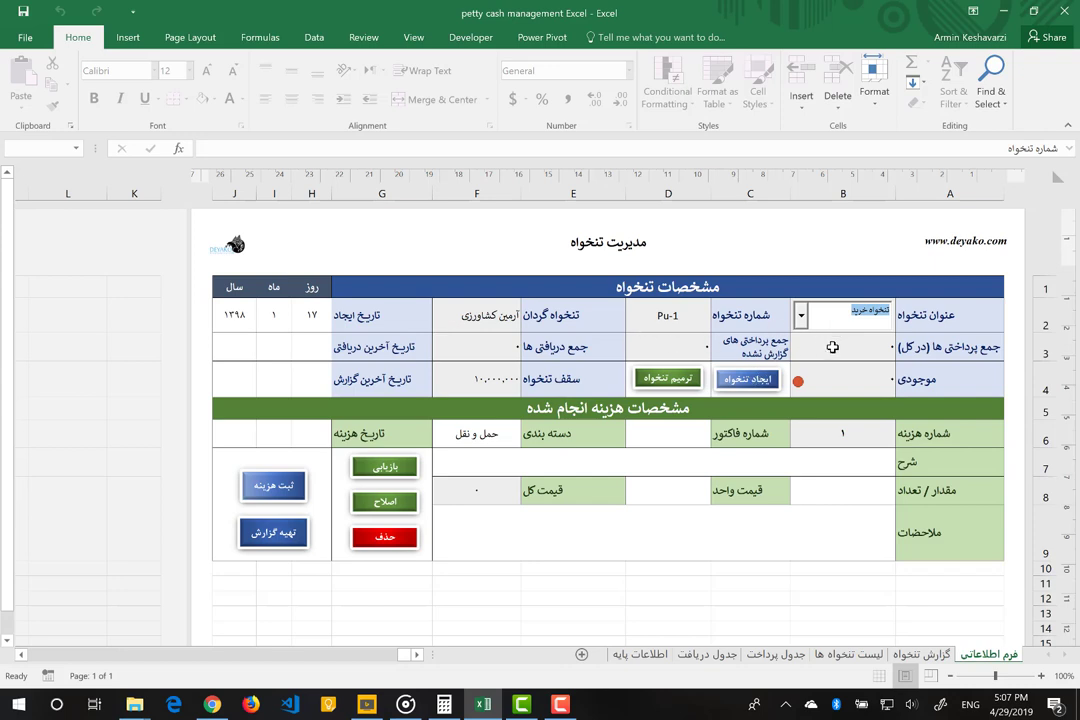
Inspect the total payments, unreported payments and received total formulas in B3, D3 and F3.
left_click(832, 347)
left_click(695, 344)
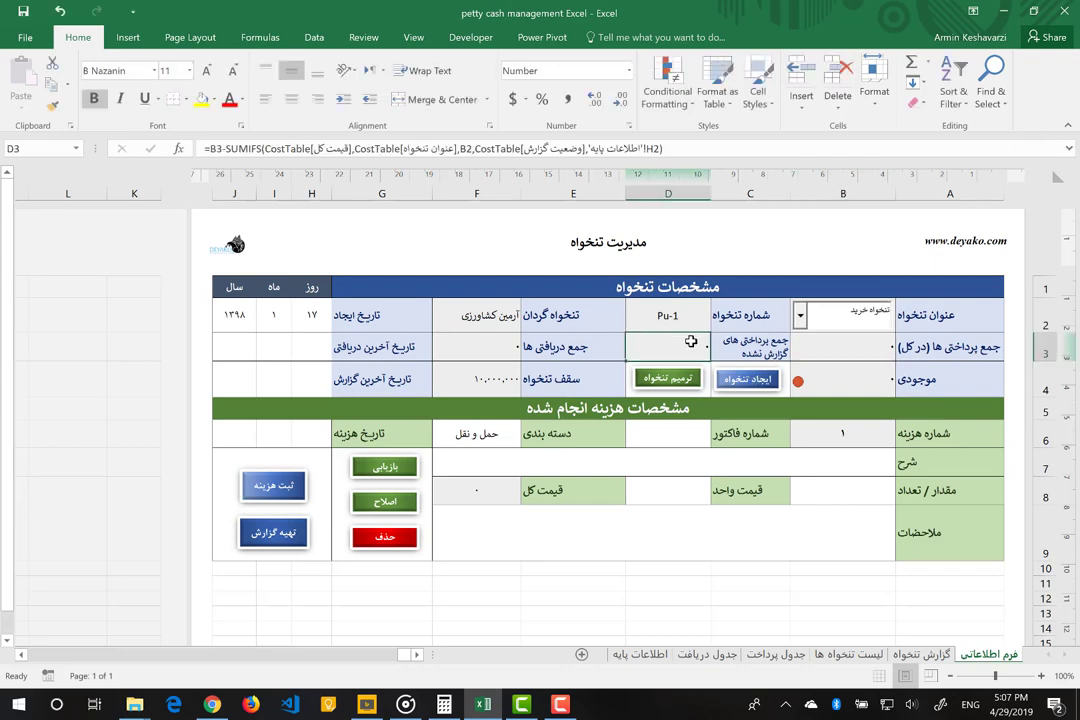
left_click(501, 344)
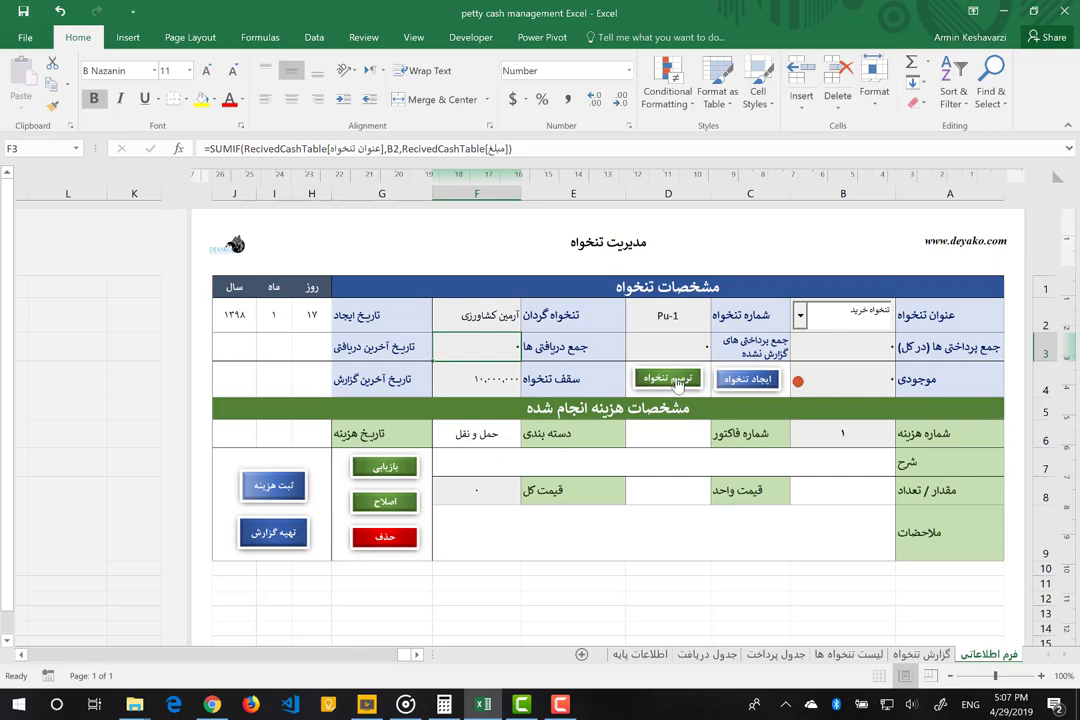
Start a fund replenishment with receipt date 1398/1/17.
left_click(678, 381)
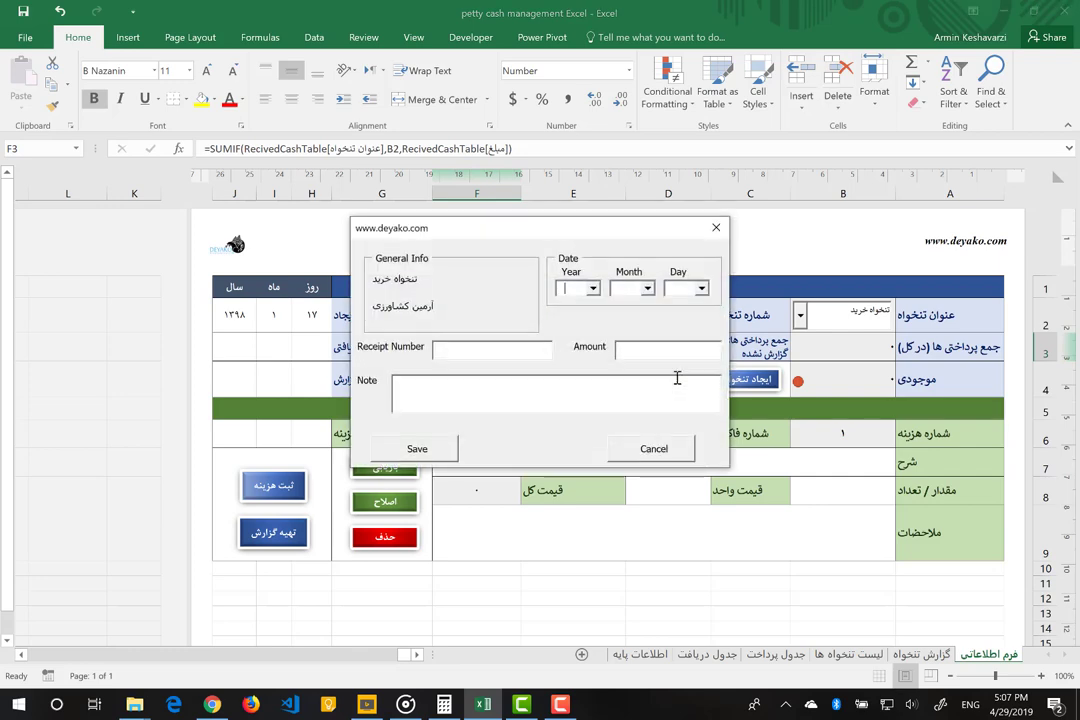
left_click(592, 290)
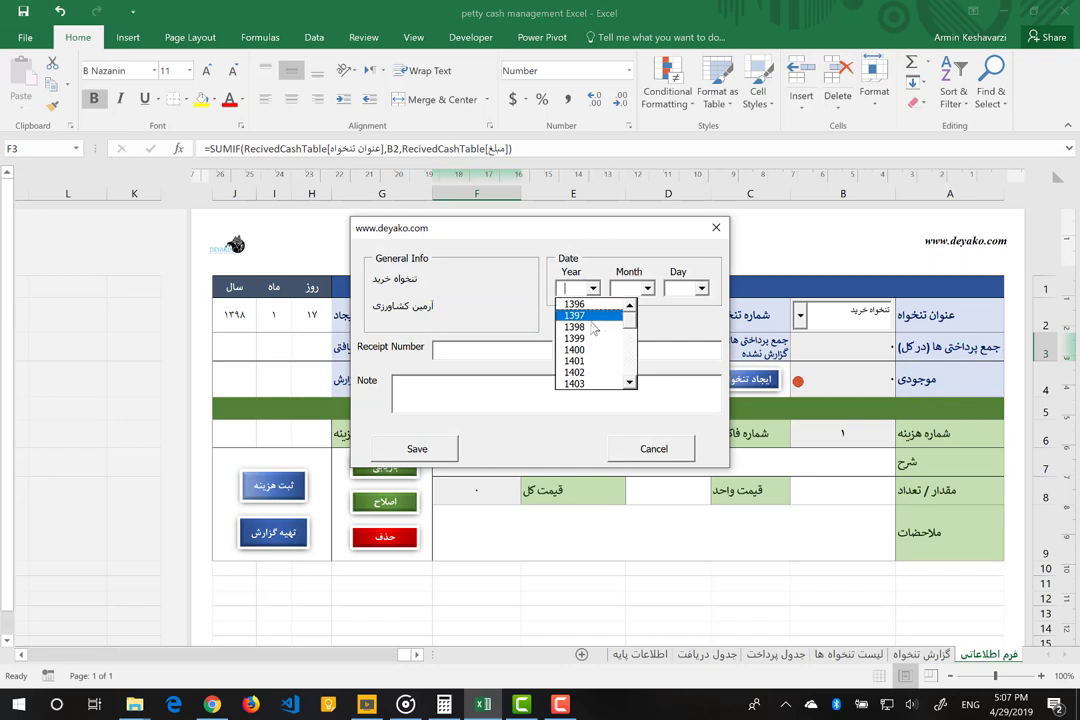
left_click(633, 315)
left_click(647, 288)
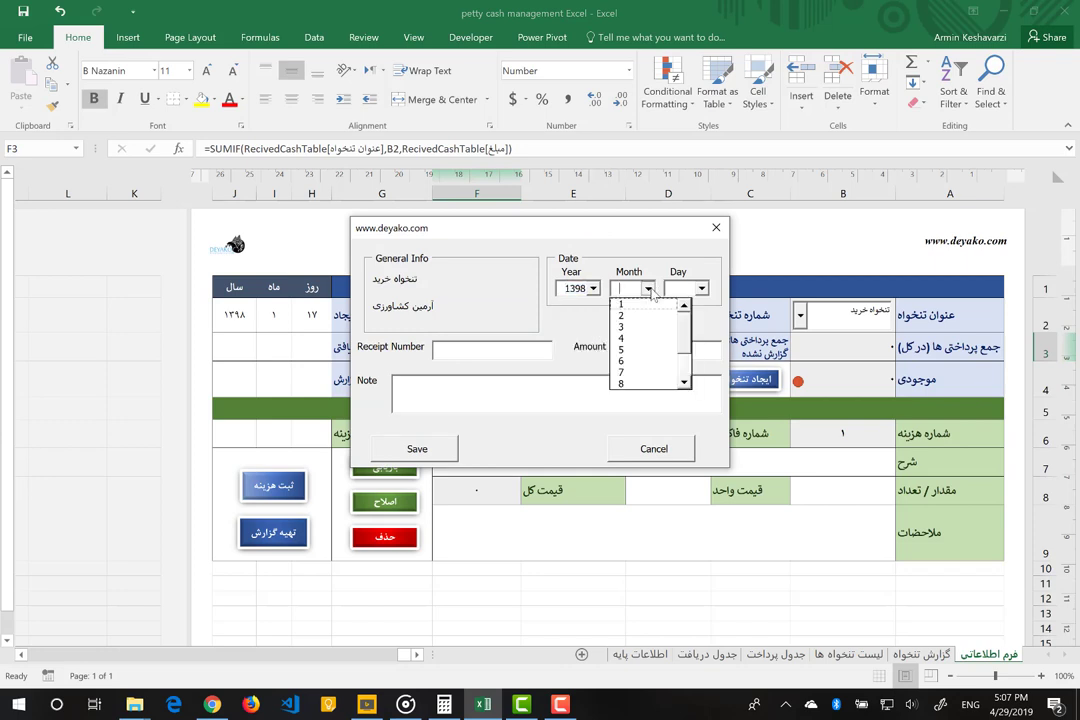
left_click(640, 304)
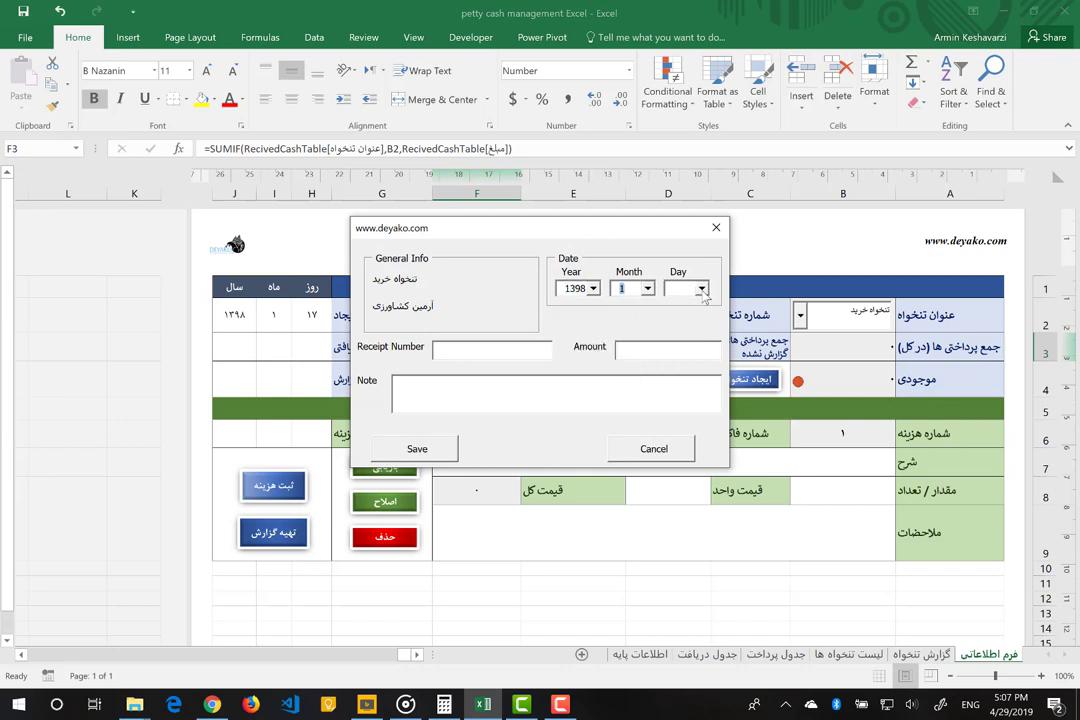
left_click(701, 288)
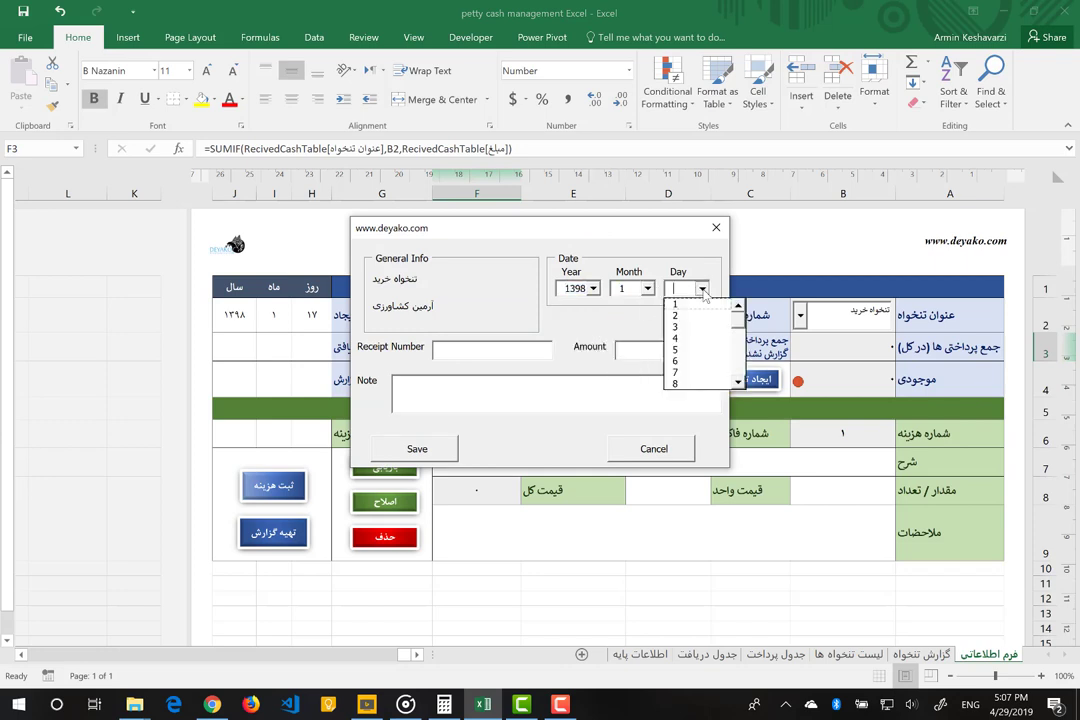
left_click(738, 384)
left_click(738, 384)
left_click(738, 384)
left_click(738, 384)
left_click(738, 384)
left_click(738, 384)
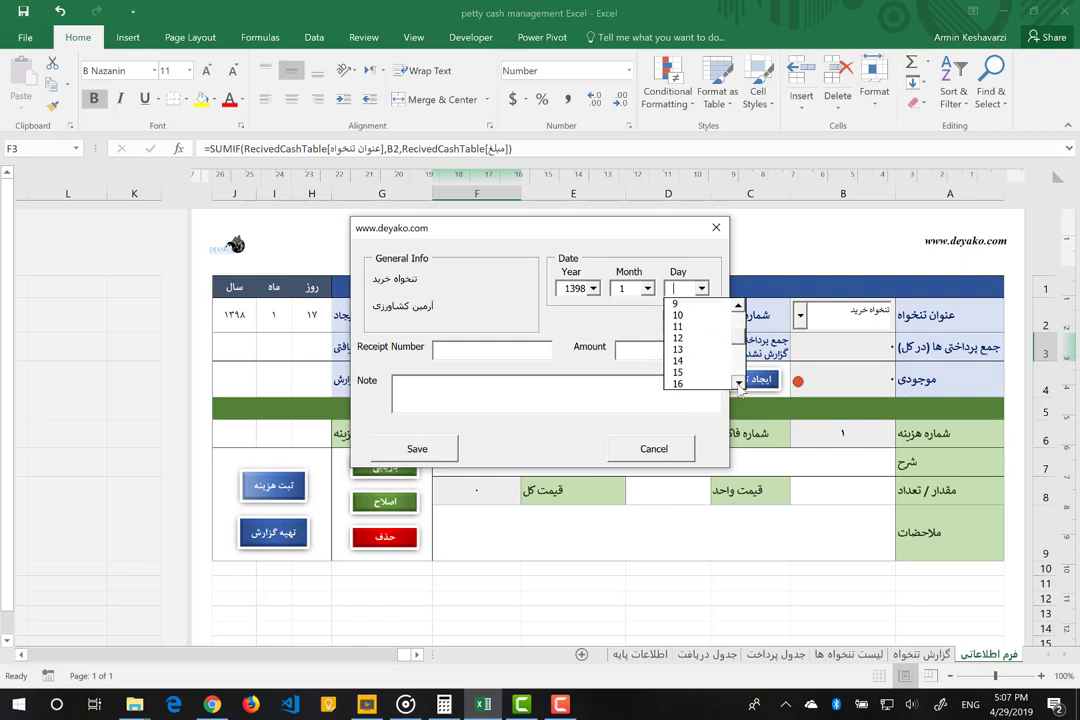
left_click(702, 386)
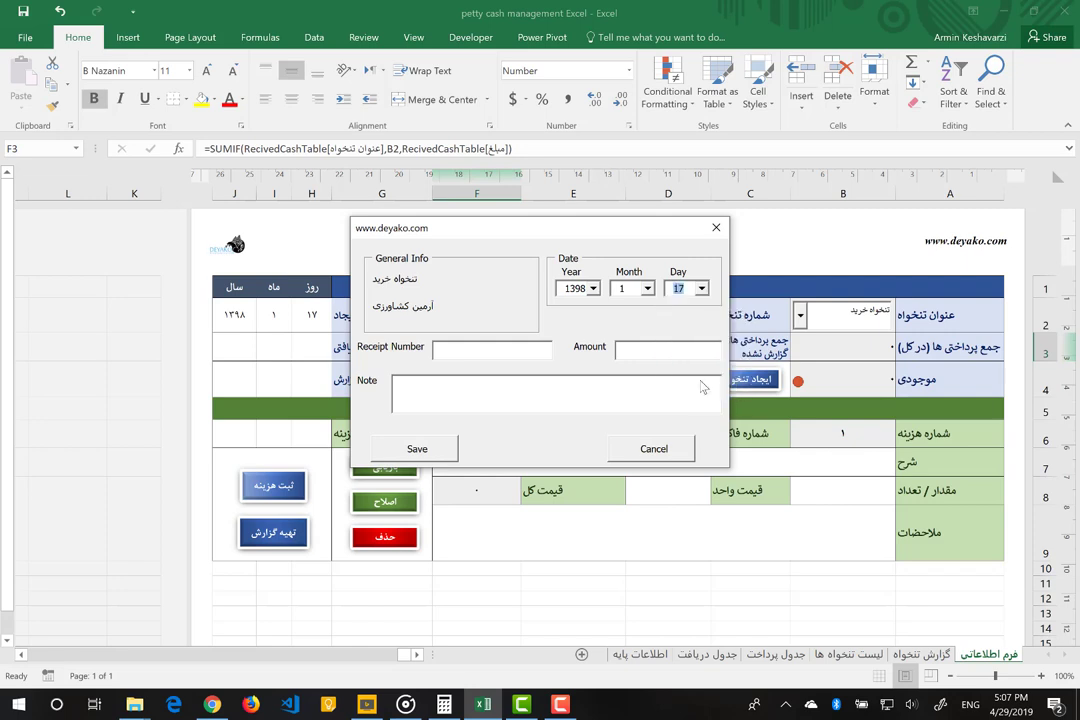
Enter receipt number 123 and amount 10000000.
left_click(469, 351)
type("12")
type("3")
left_click(637, 348)
type("10000000")
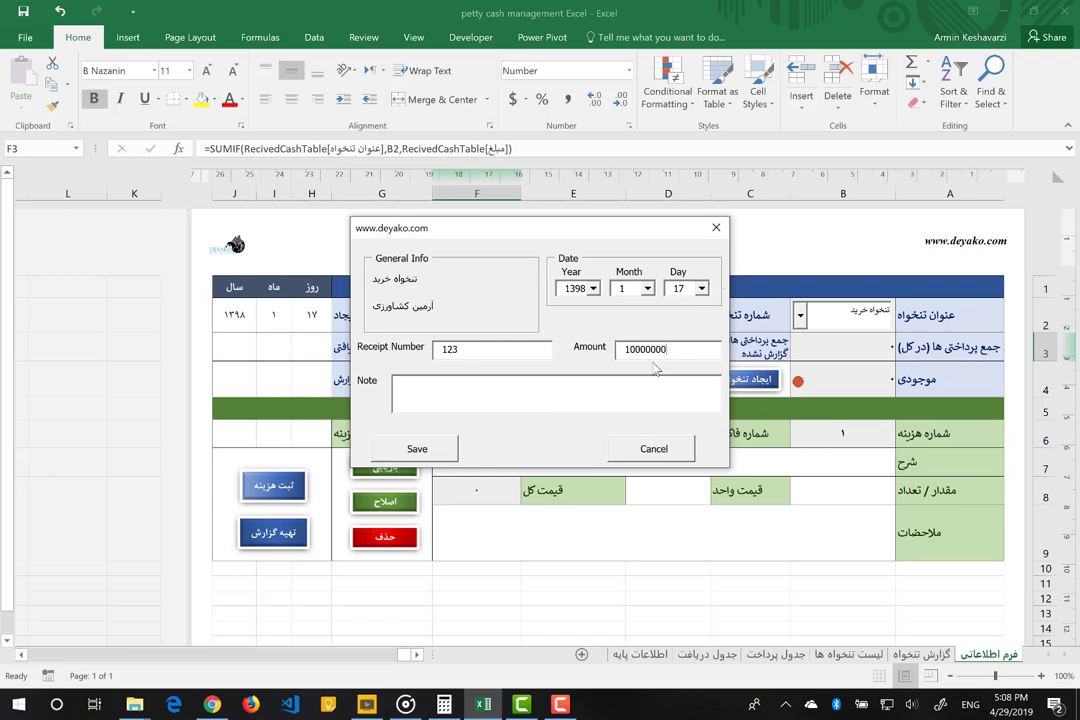
double_click(651, 349)
left_click(637, 351)
left_click_drag(637, 351, 651, 349)
Add the note 'دریافتی اولیه حساب تنخواه' and save the receipt.
left_click(603, 398)
key("alt+shift")
type("دریافتی اولیه")
type(" حساب تنخوا")
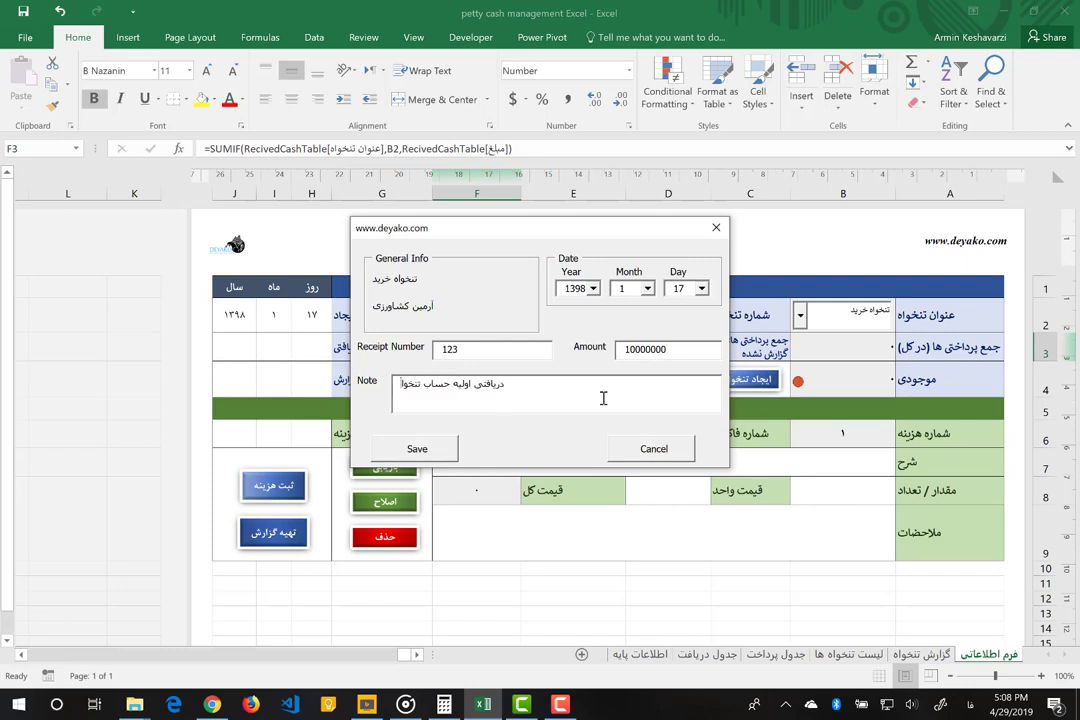
type("ه")
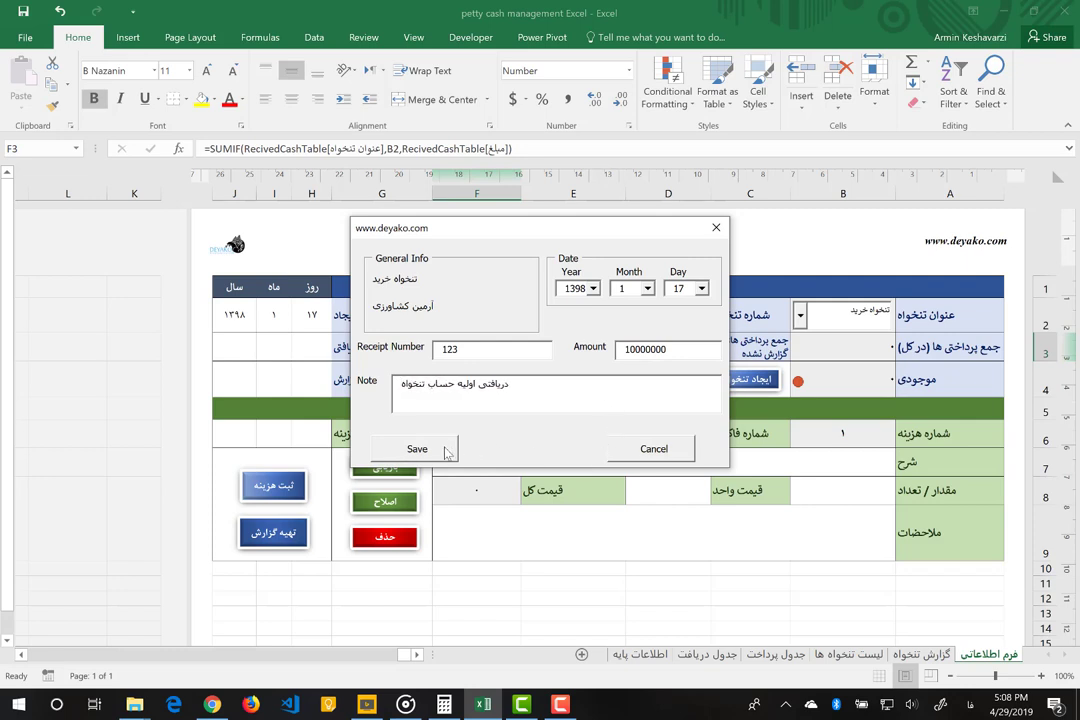
left_click(446, 451)
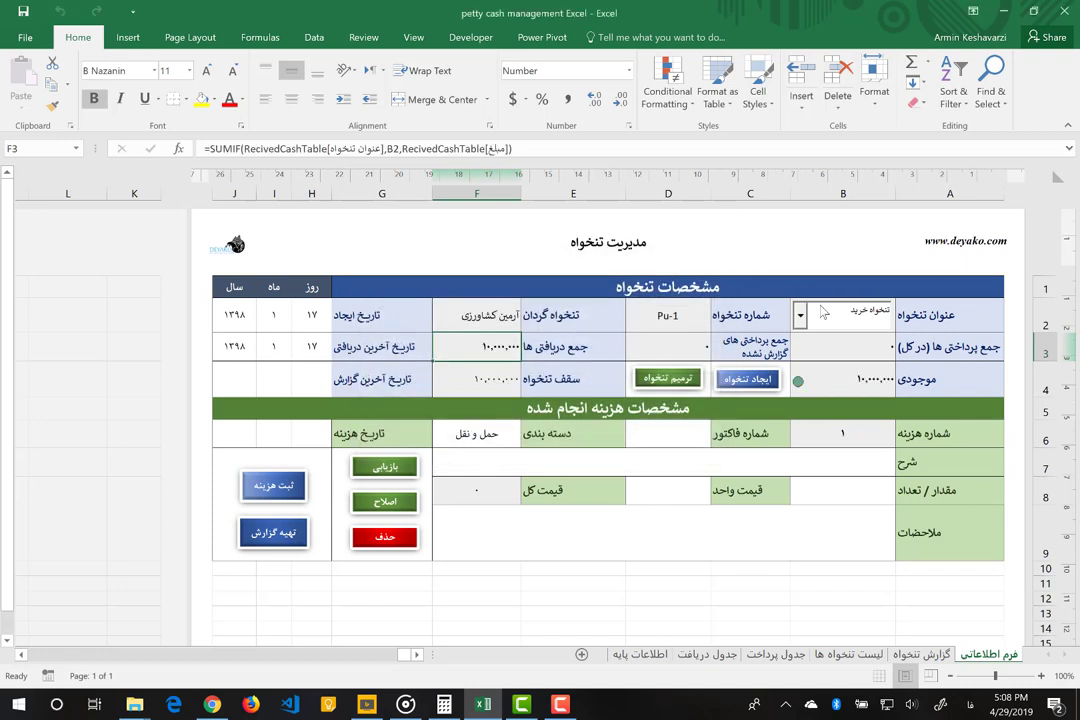
left_click(800, 316)
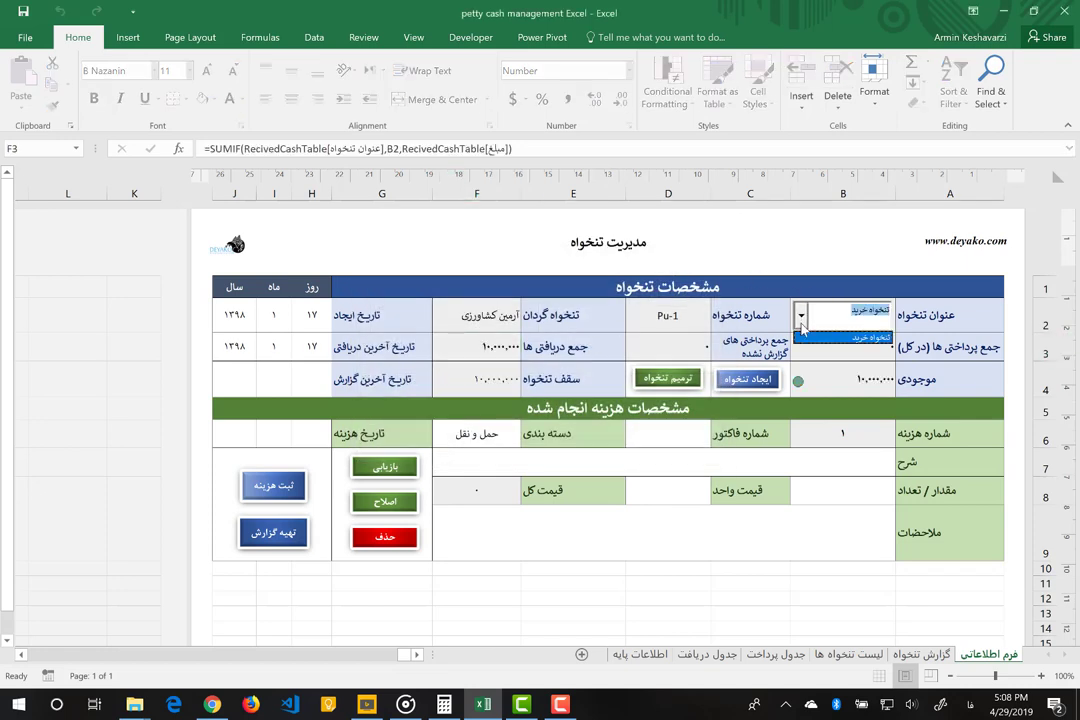
left_click(825, 376)
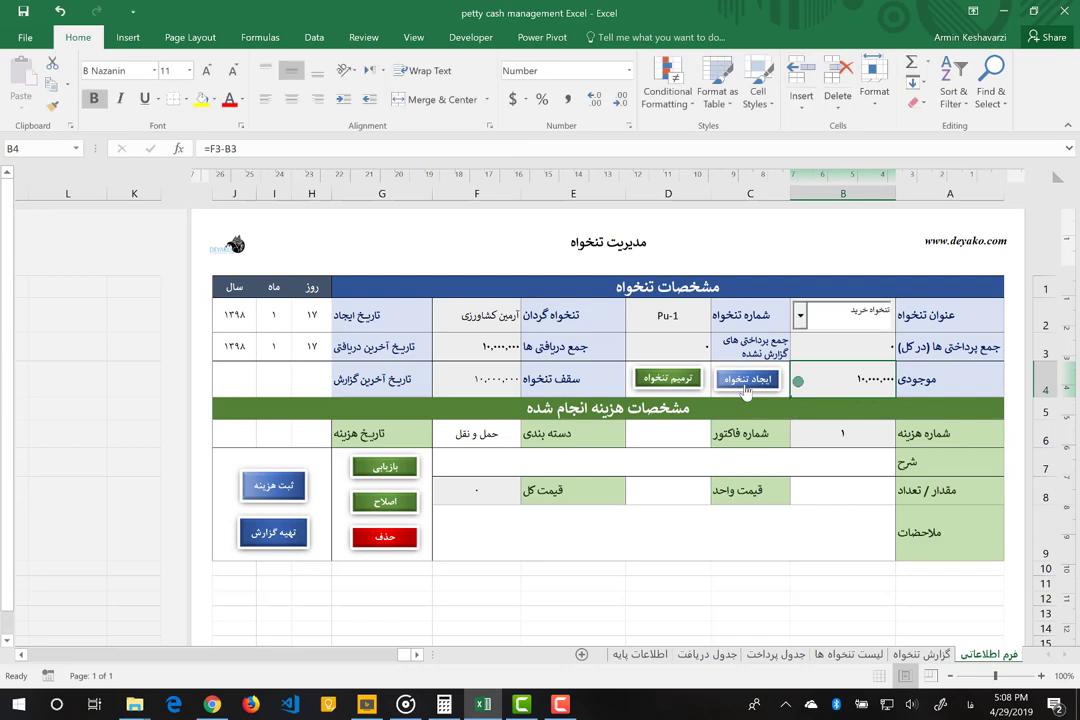
left_click(839, 342)
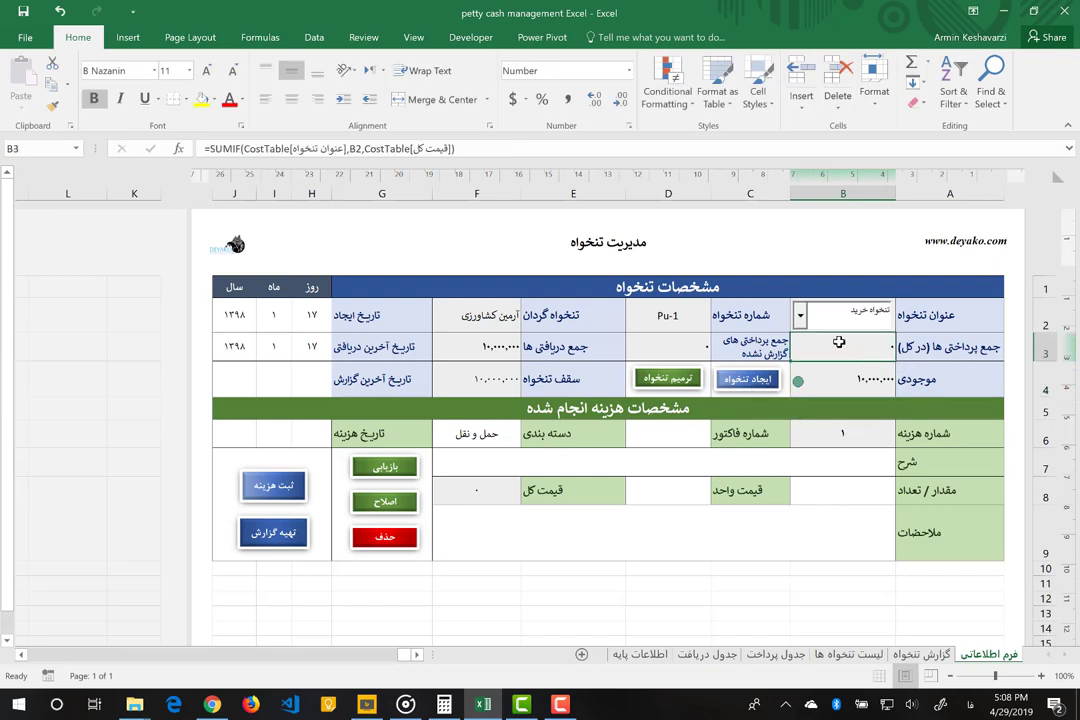
left_click(693, 340)
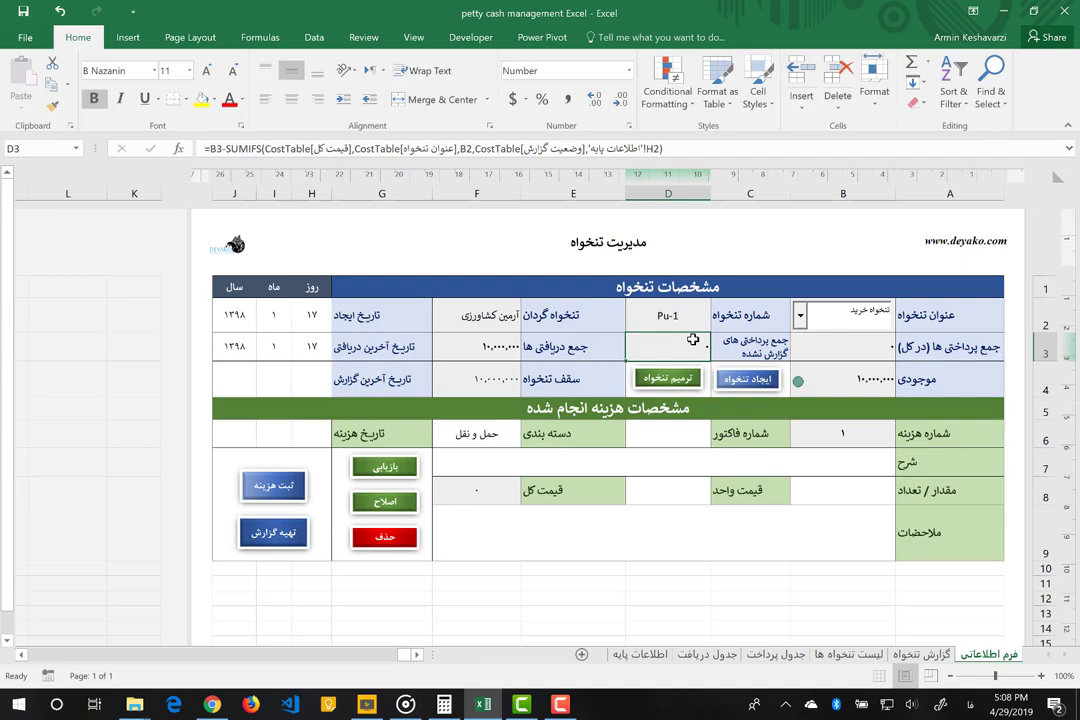
left_click(483, 345)
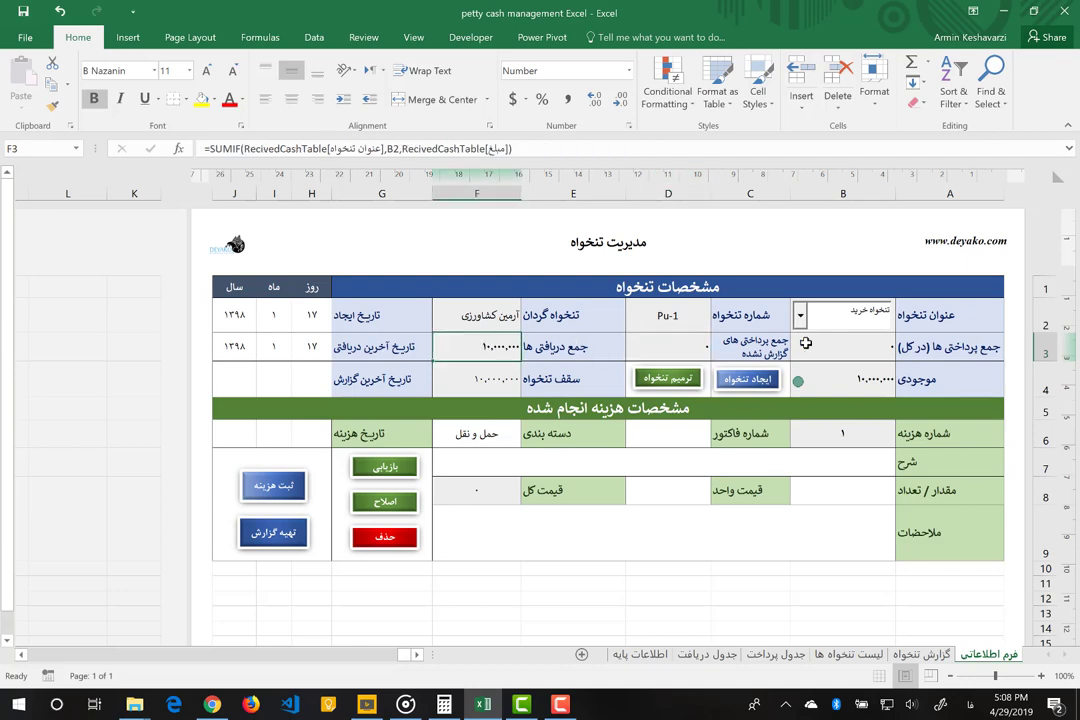
left_click(858, 375)
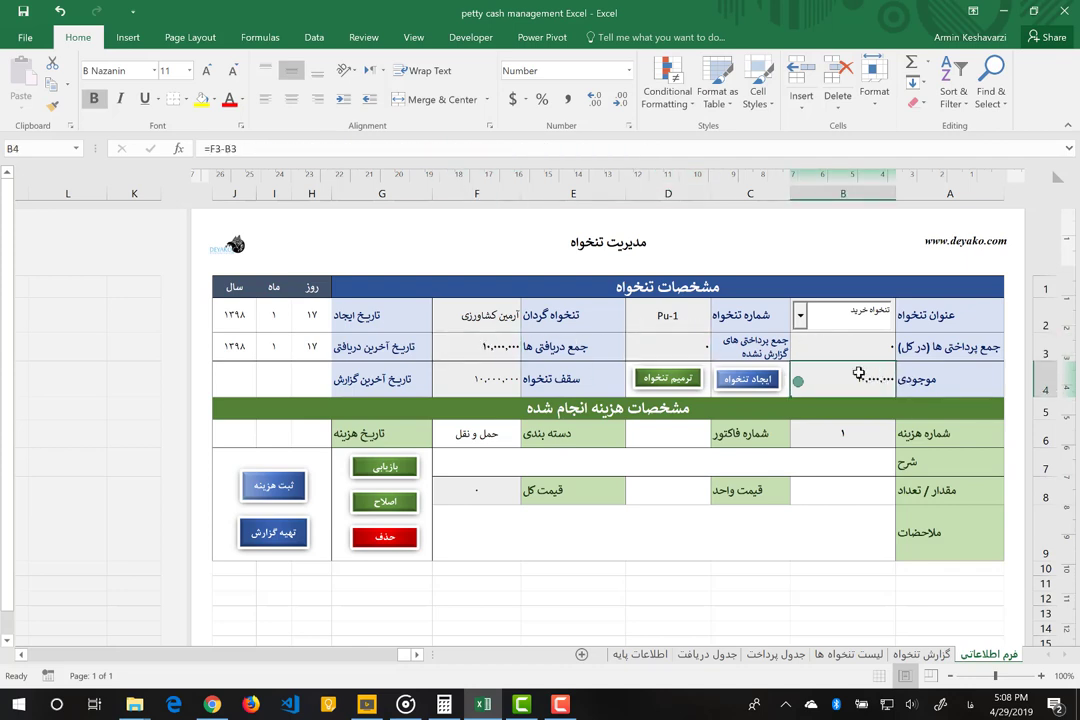
left_click(492, 378)
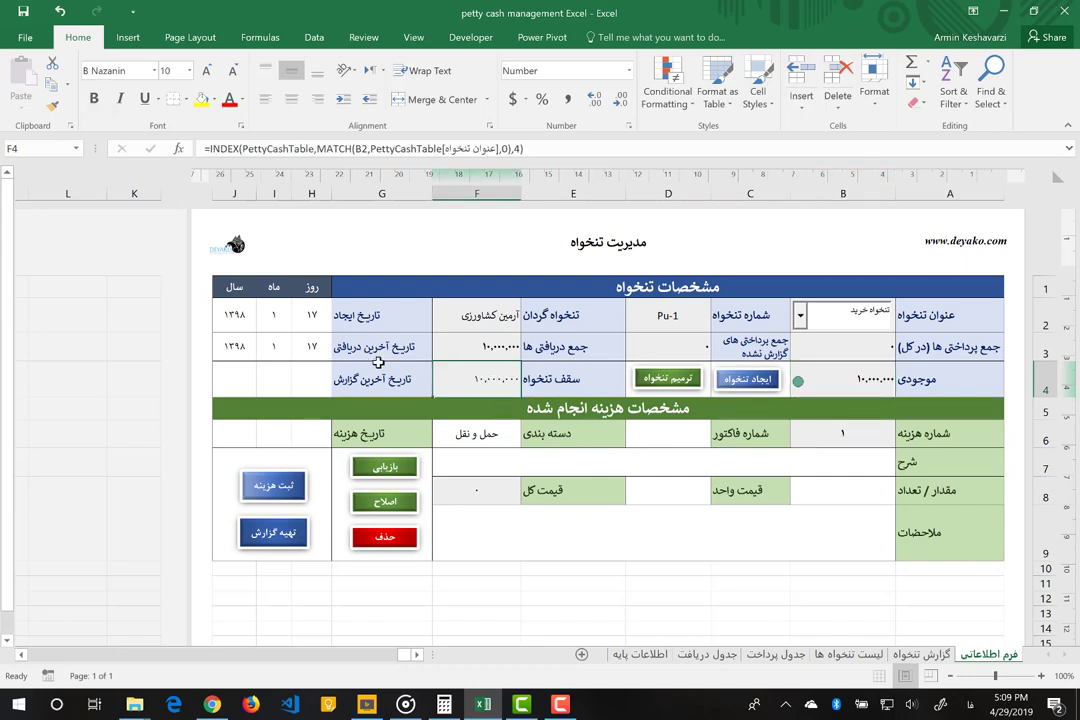
left_click(865, 436)
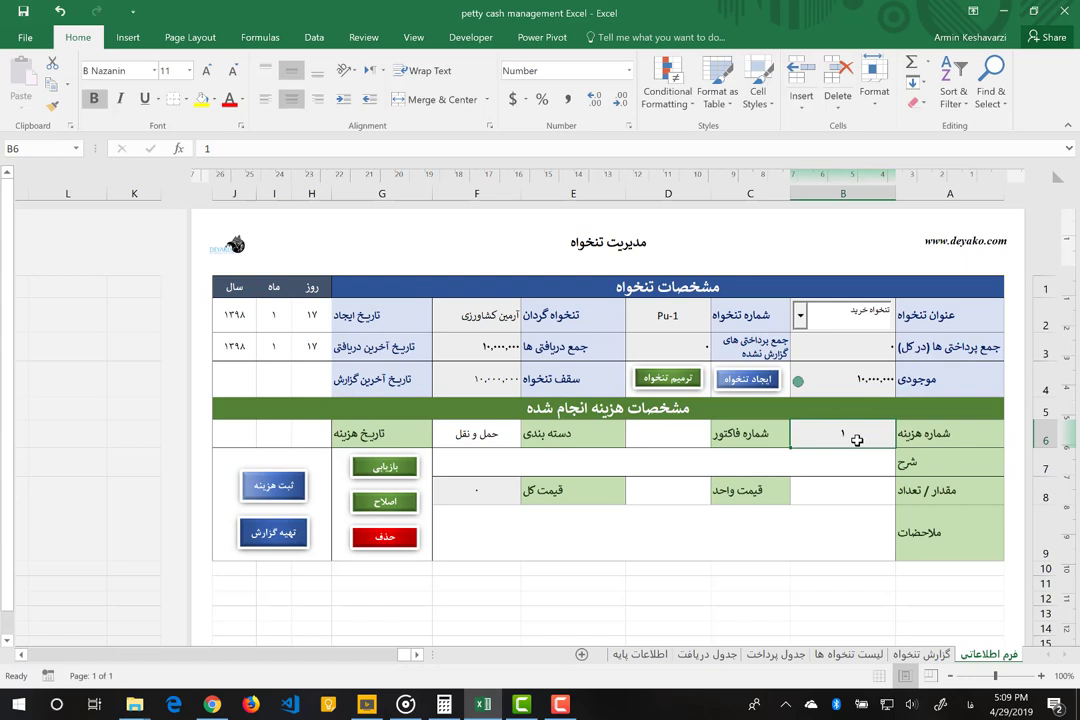
left_click(666, 438)
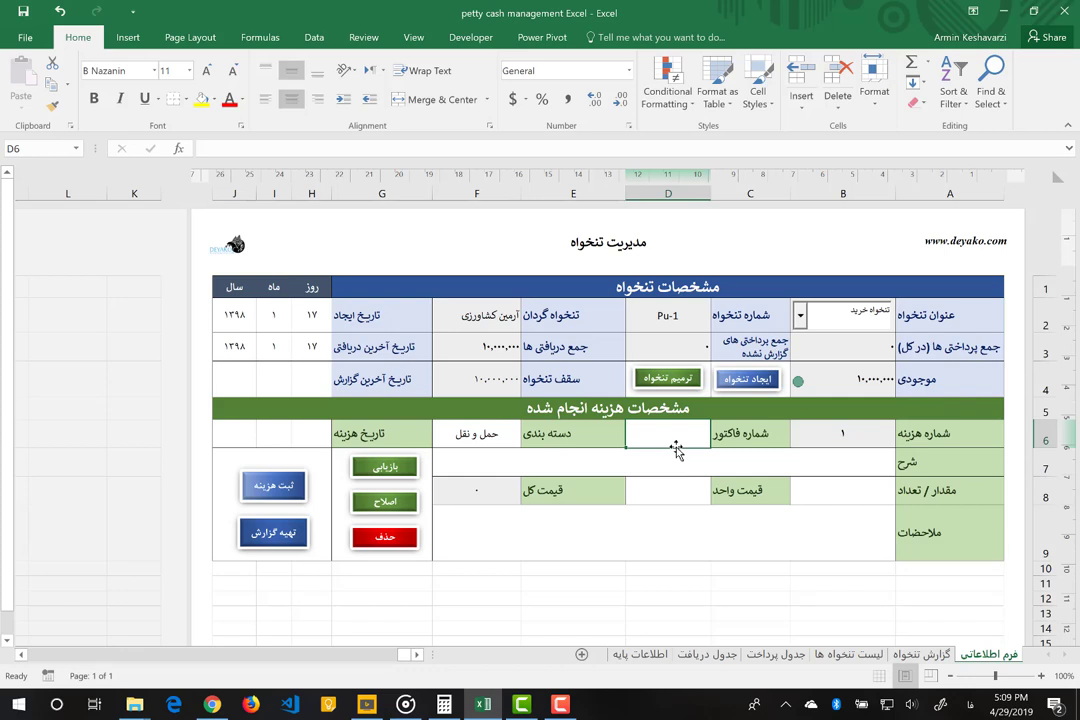
type("123")
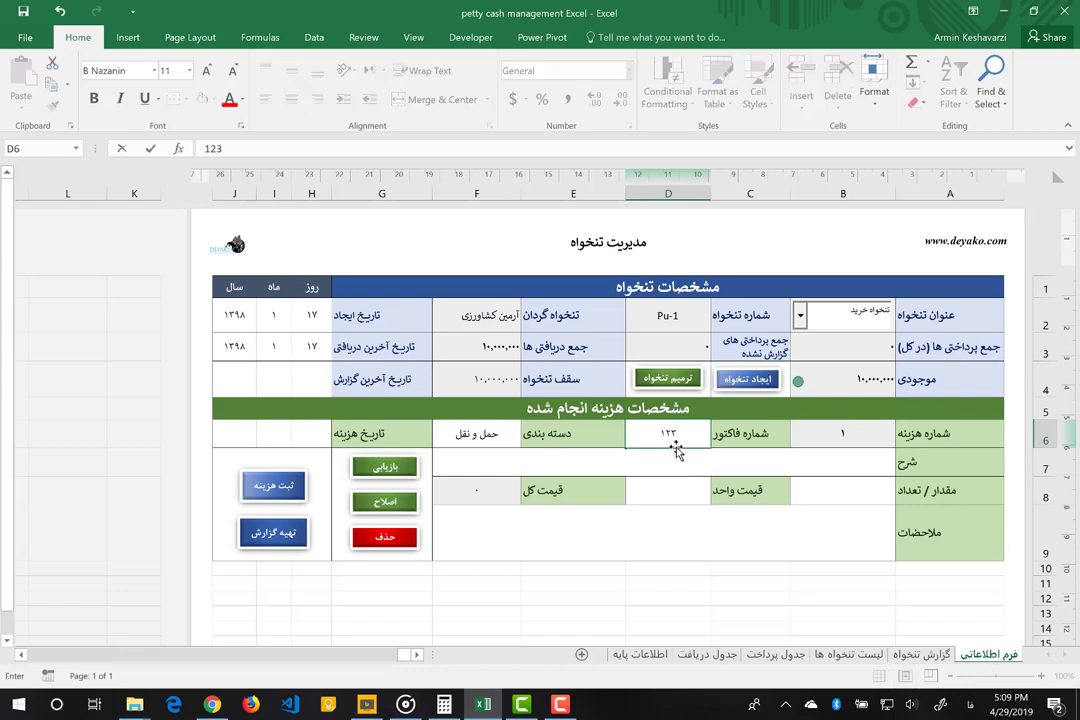
left_click(455, 438)
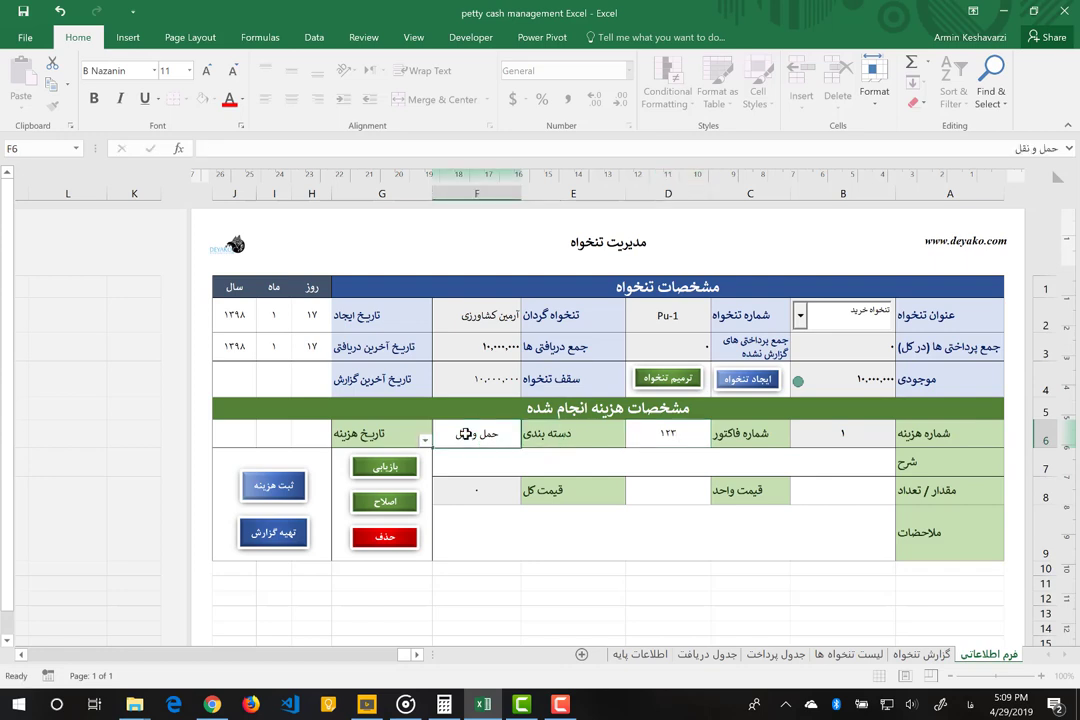
left_click(424, 441)
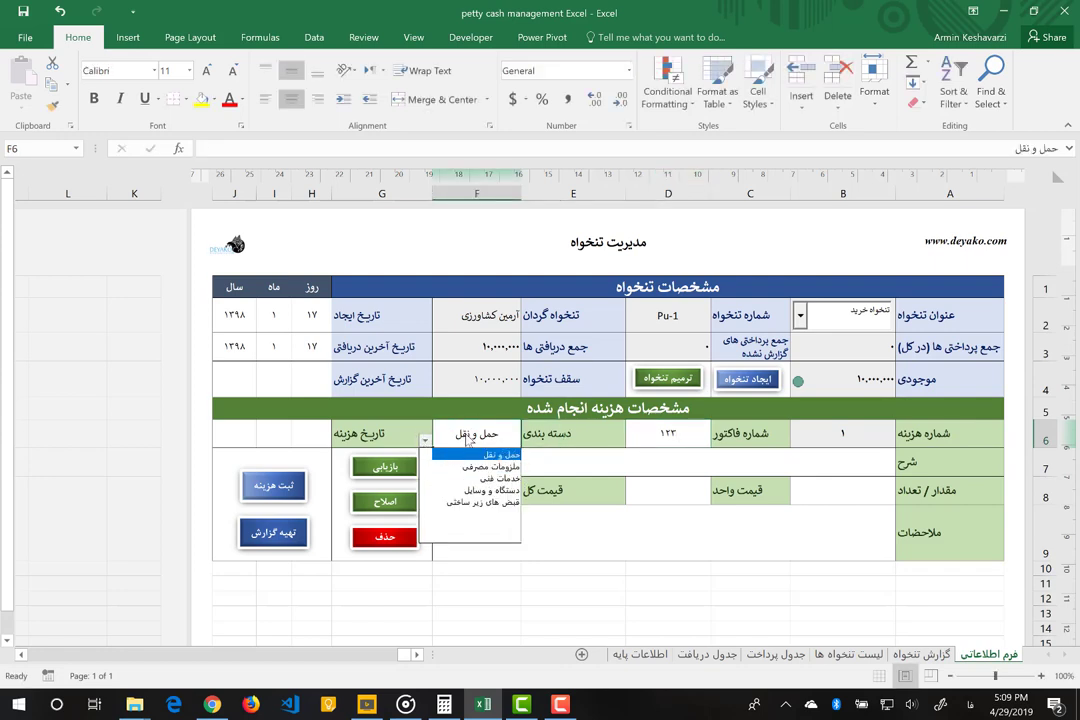
left_click(466, 440)
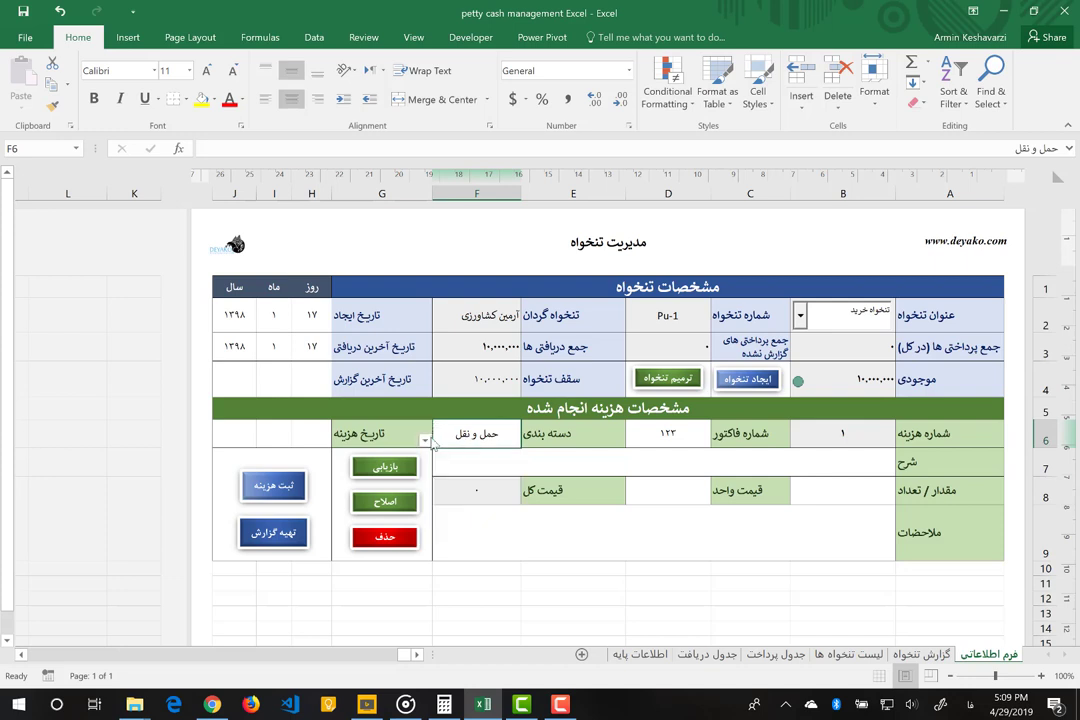
left_click(425, 441)
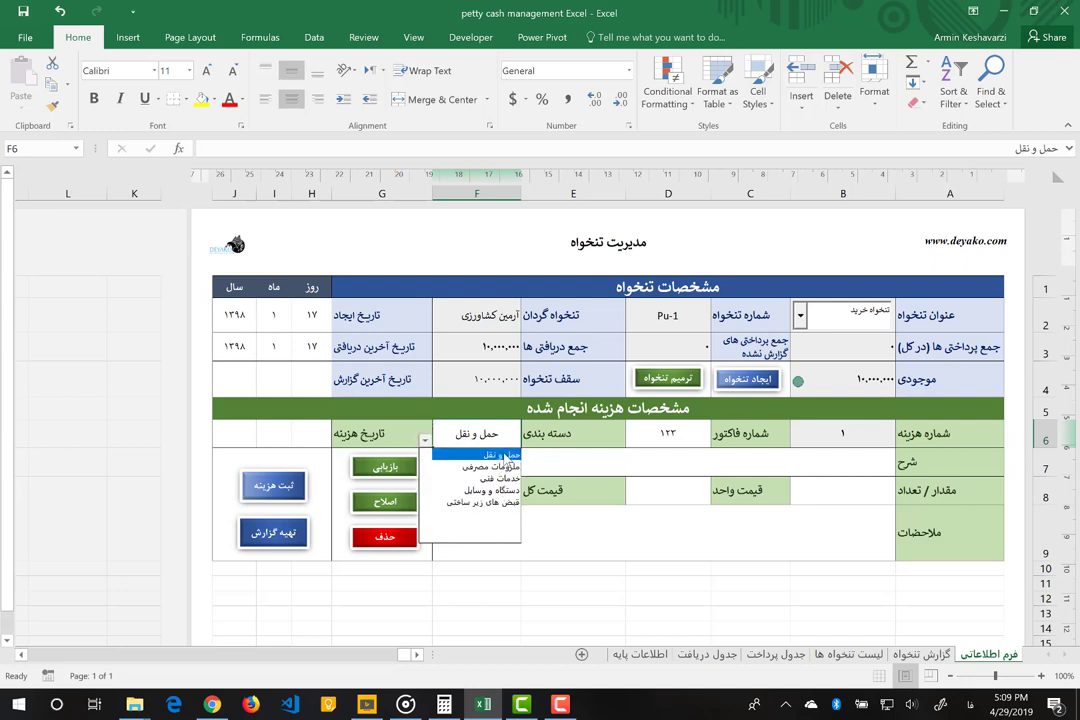
left_click(497, 452)
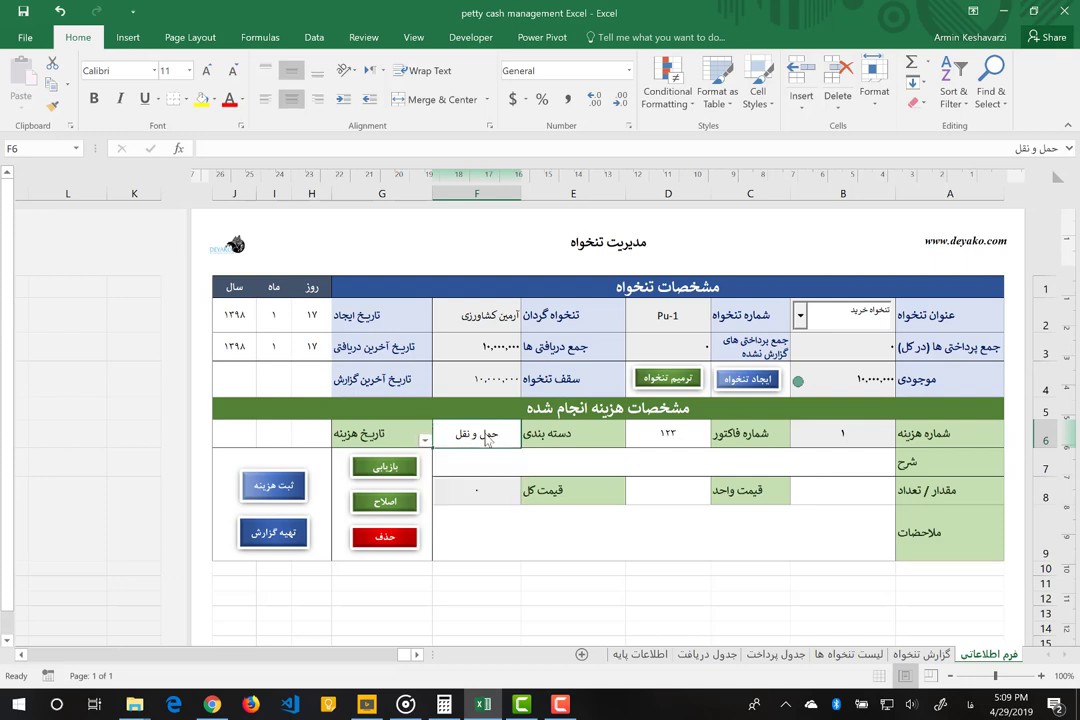
left_click(622, 655)
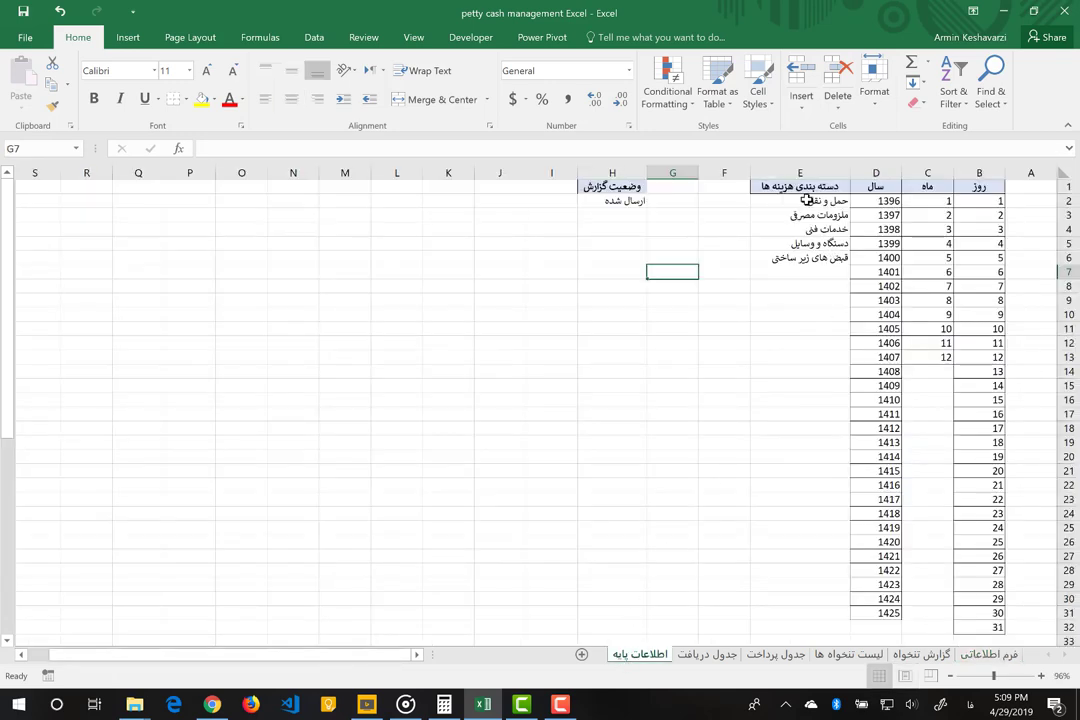
Add category 'پیی' below the five expense categories, then return to the form sheet.
left_click_drag(805, 202, 753, 587)
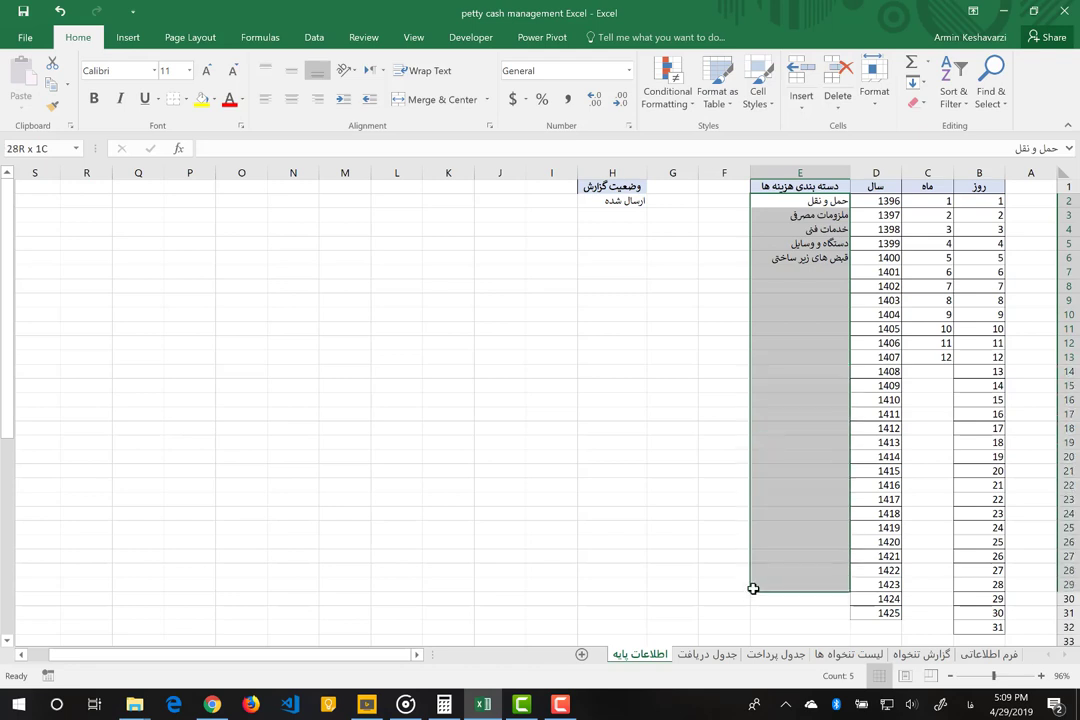
left_click_drag(753, 587, 800, 282)
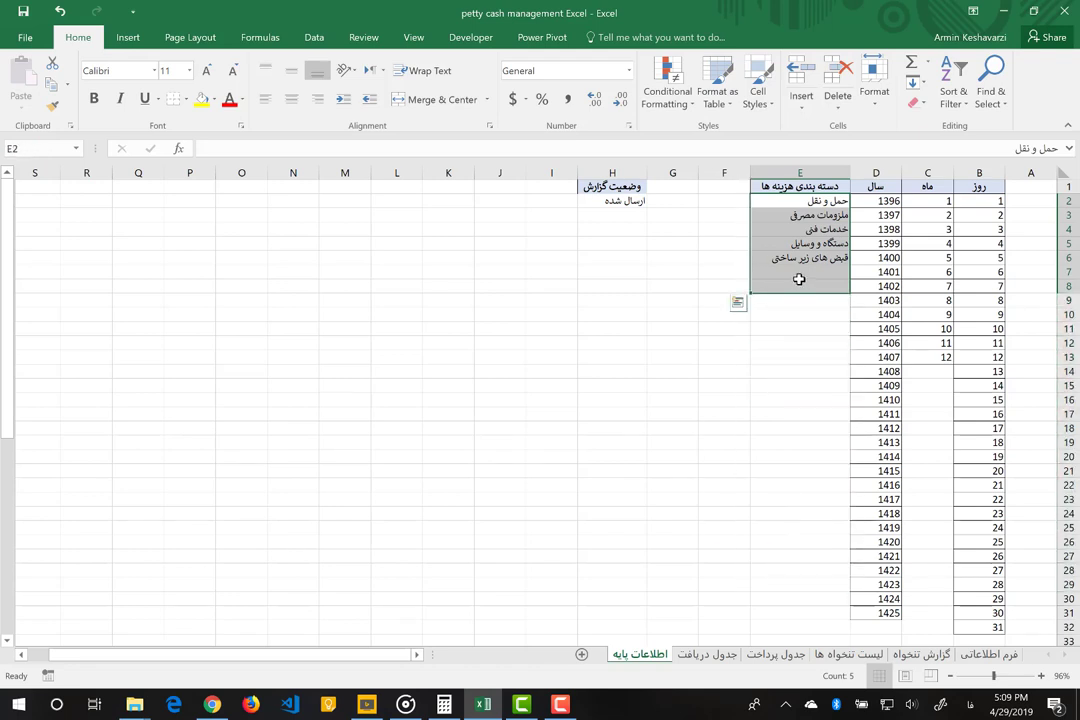
left_click(799, 281)
left_click(800, 272)
type("پیی")
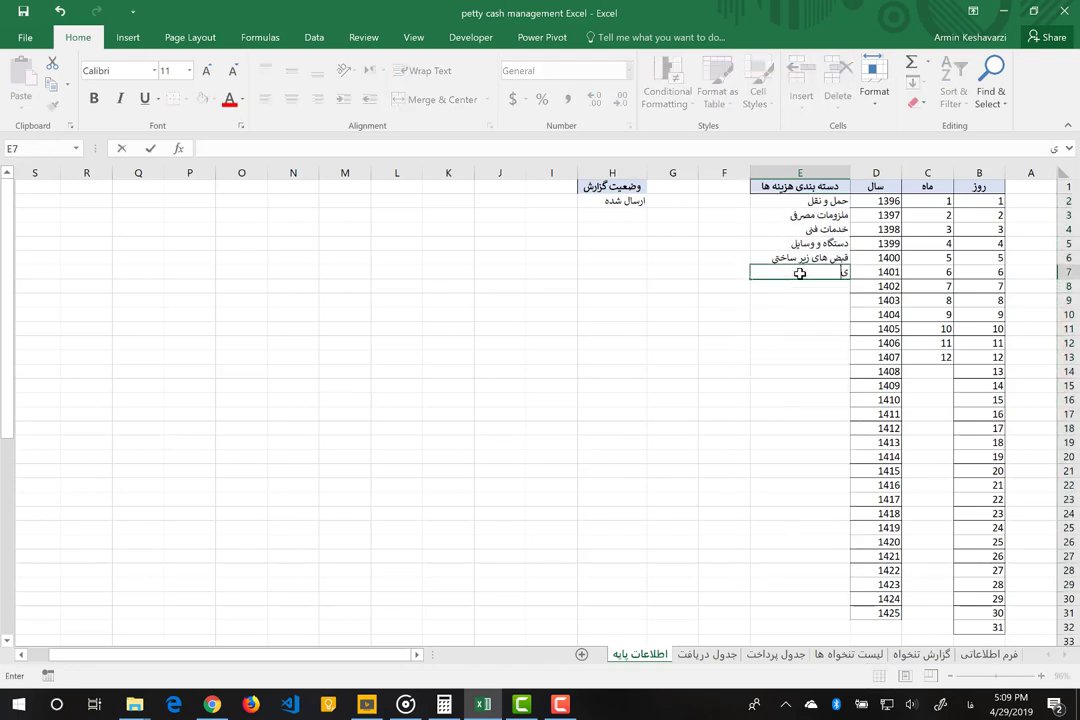
left_click(797, 288)
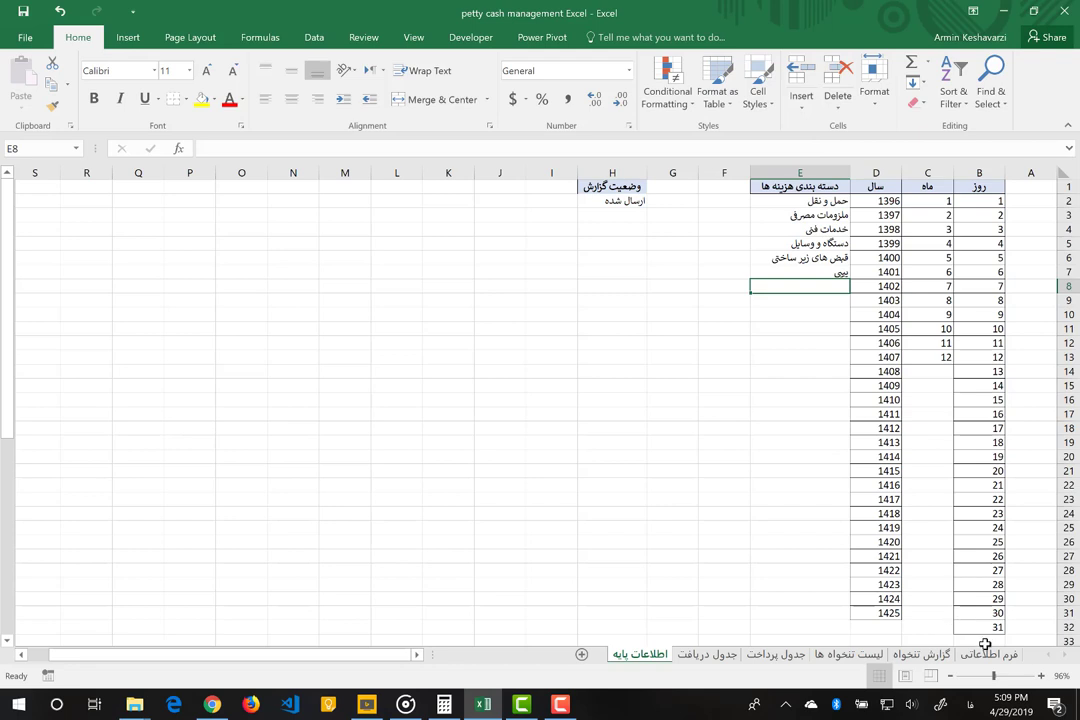
left_click(988, 656)
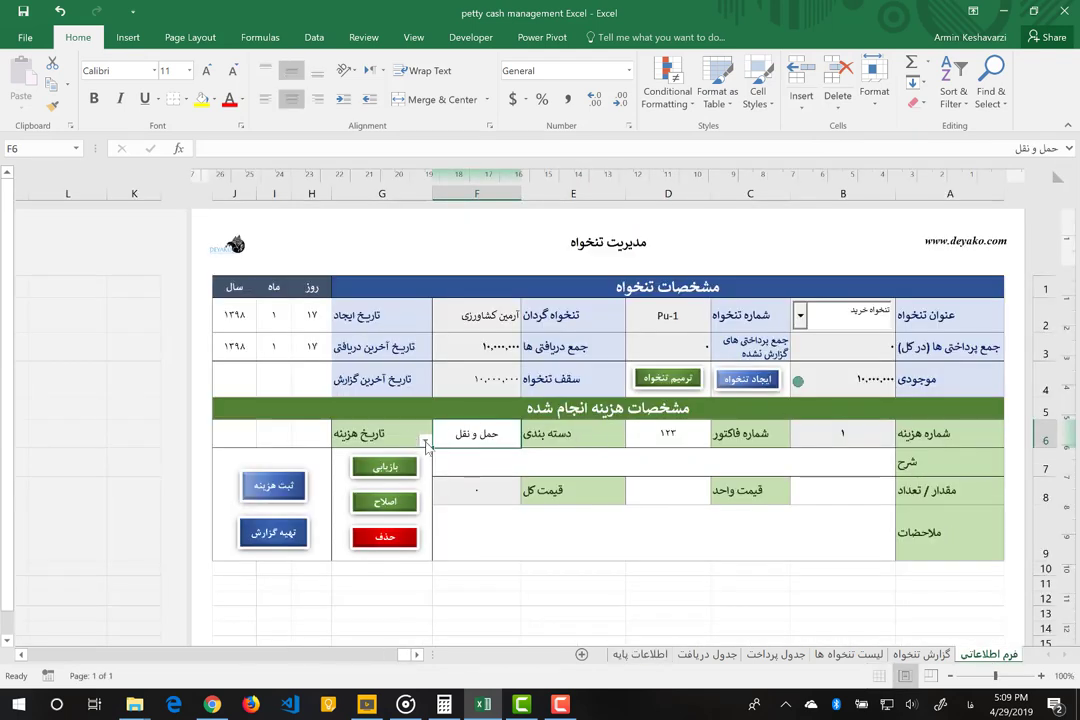
Choose ملزومات مصرفی as the expense category.
left_click(425, 441)
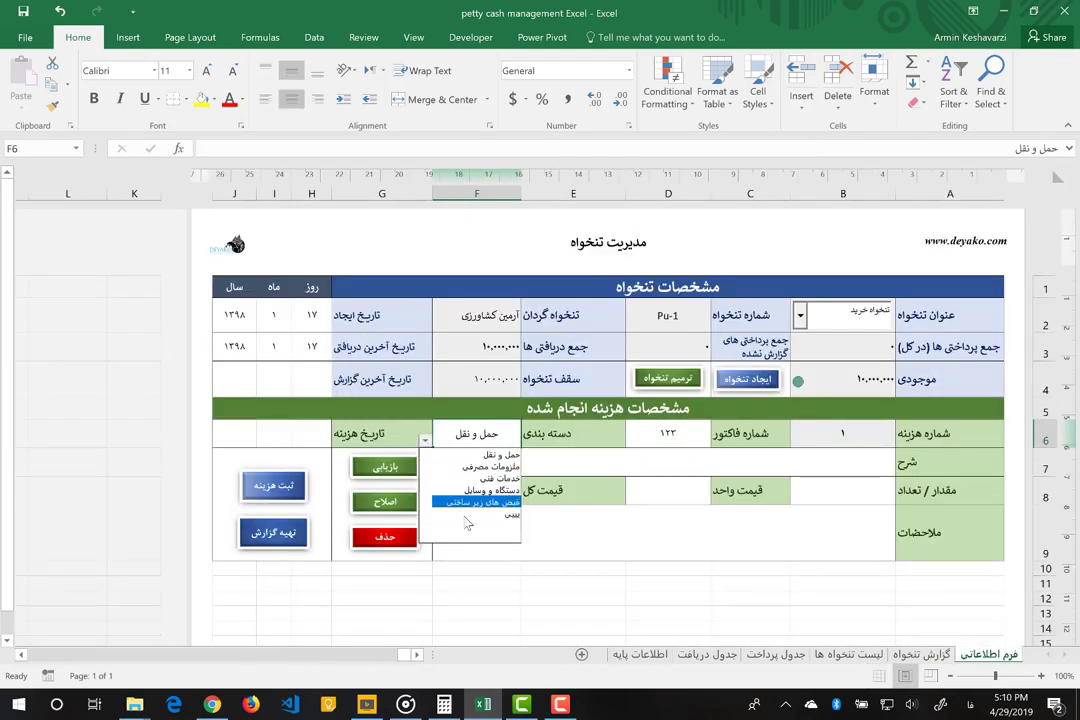
left_click(485, 436)
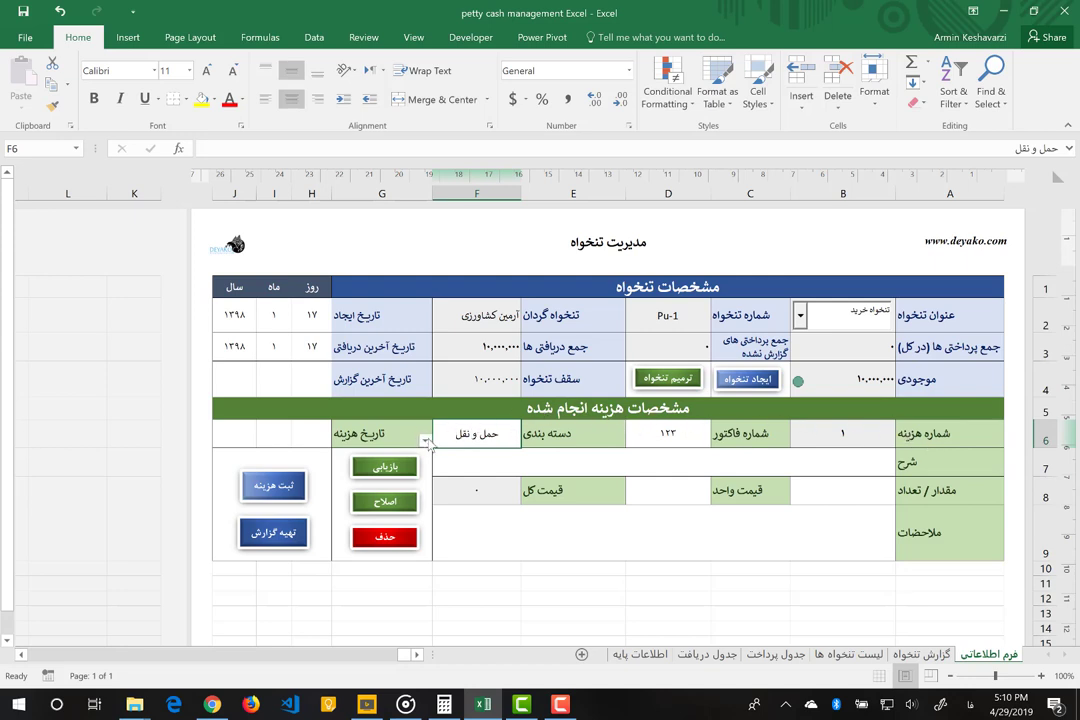
left_click(425, 440)
left_click(470, 466)
Set the expense date to day 18, month 2, year 1398.
left_click(300, 436)
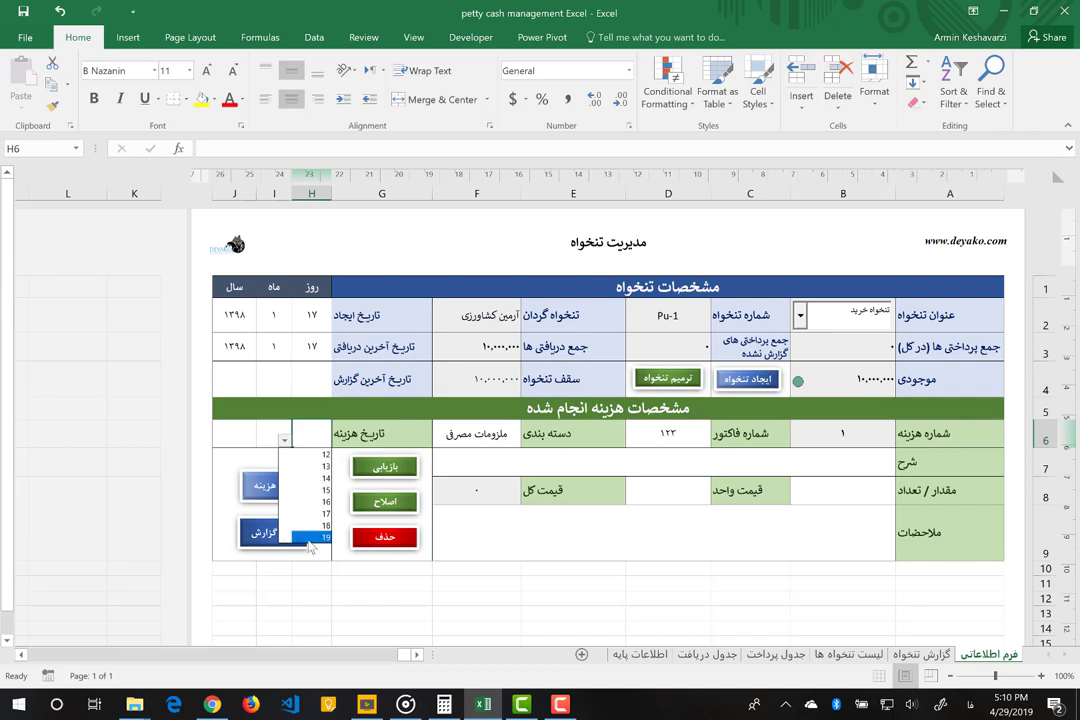
scroll(325, 528, "down", 2)
left_click(325, 528)
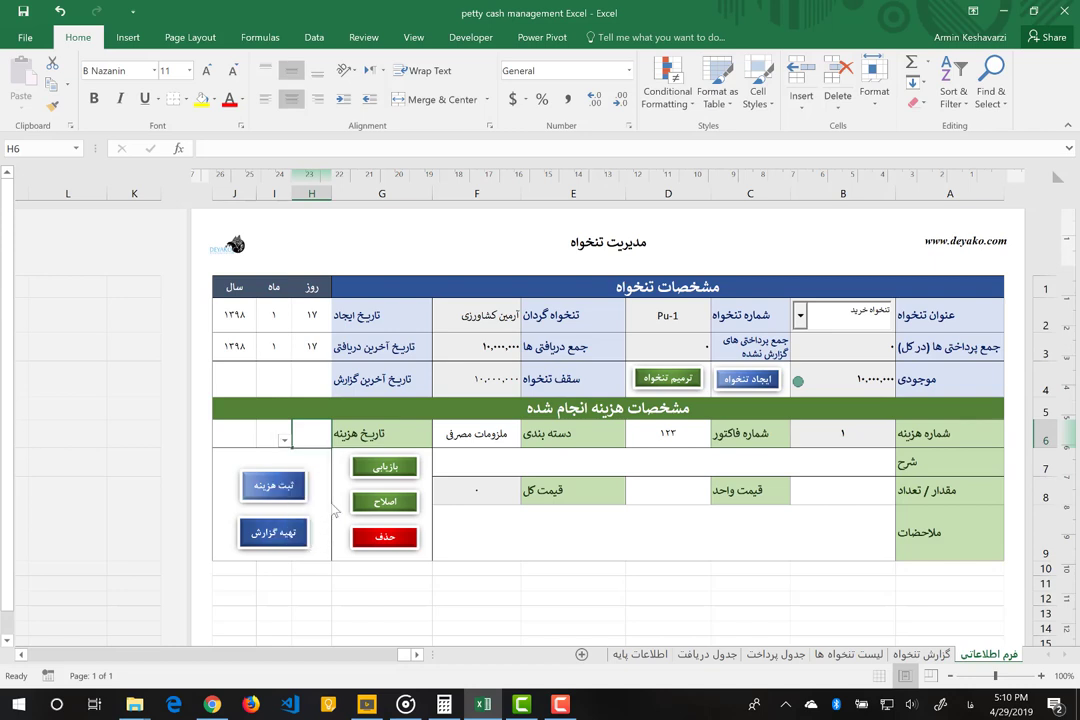
left_click(268, 425)
type("1")
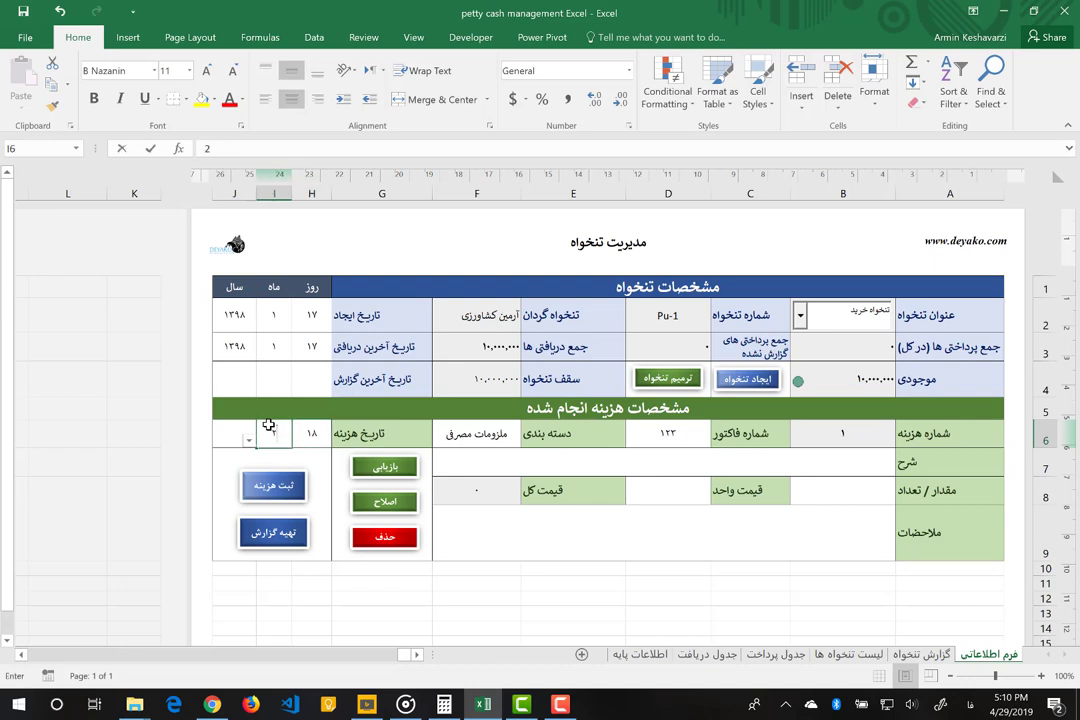
key("Tab")
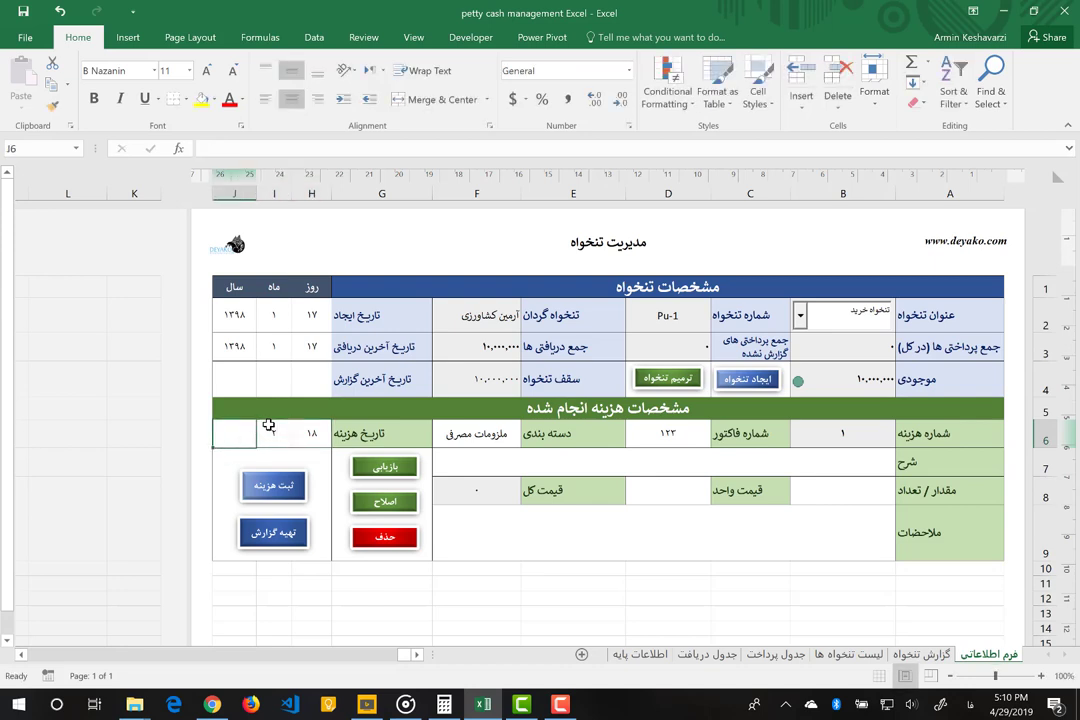
type("1398")
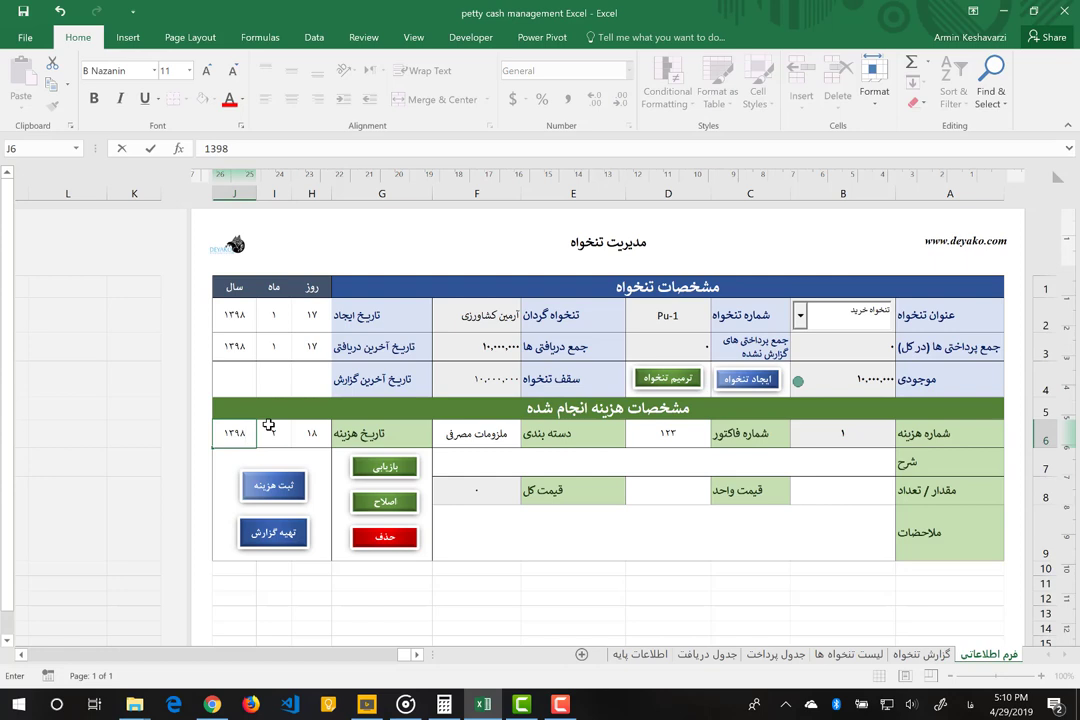
left_click(802, 442)
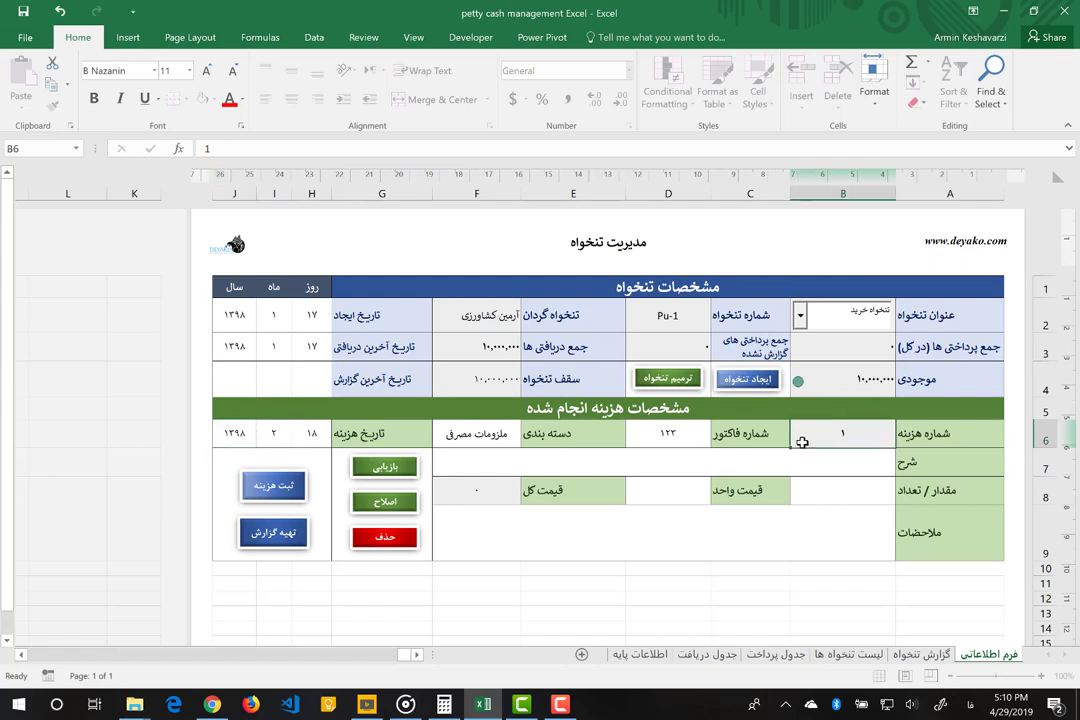
Enter the description 'خرید یکسری ظروف یکبار مصرف برای واحد مدیریت'.
left_click(816, 461)
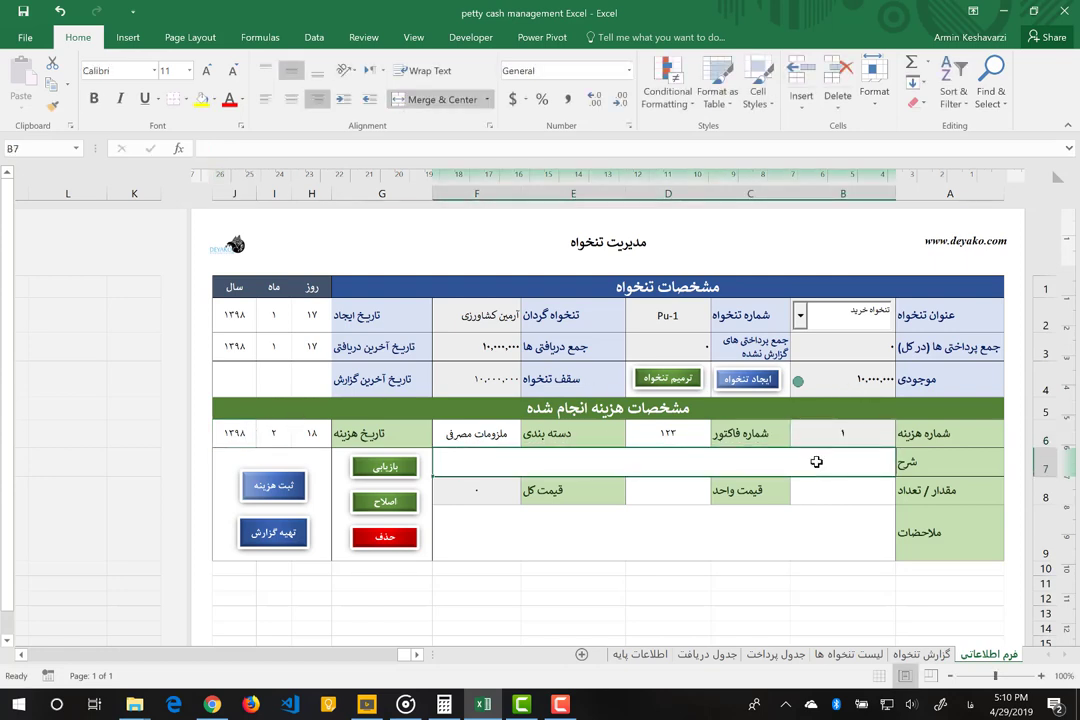
type("خرید یکسری")
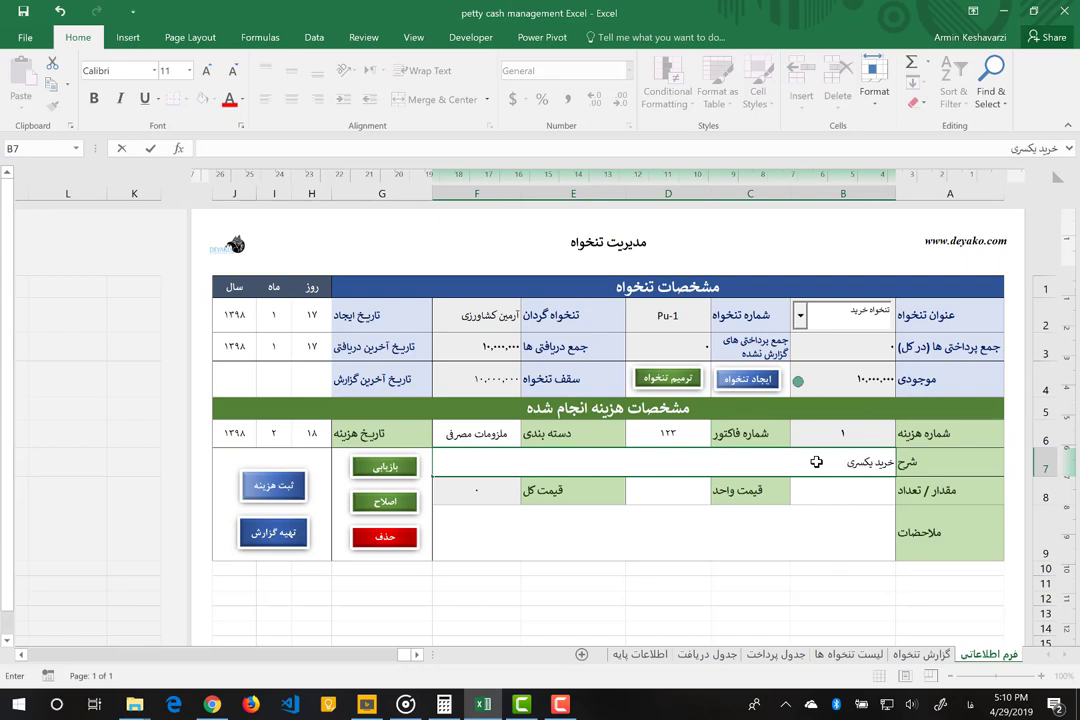
type(" ظروف یک")
type("بار مصرف برای")
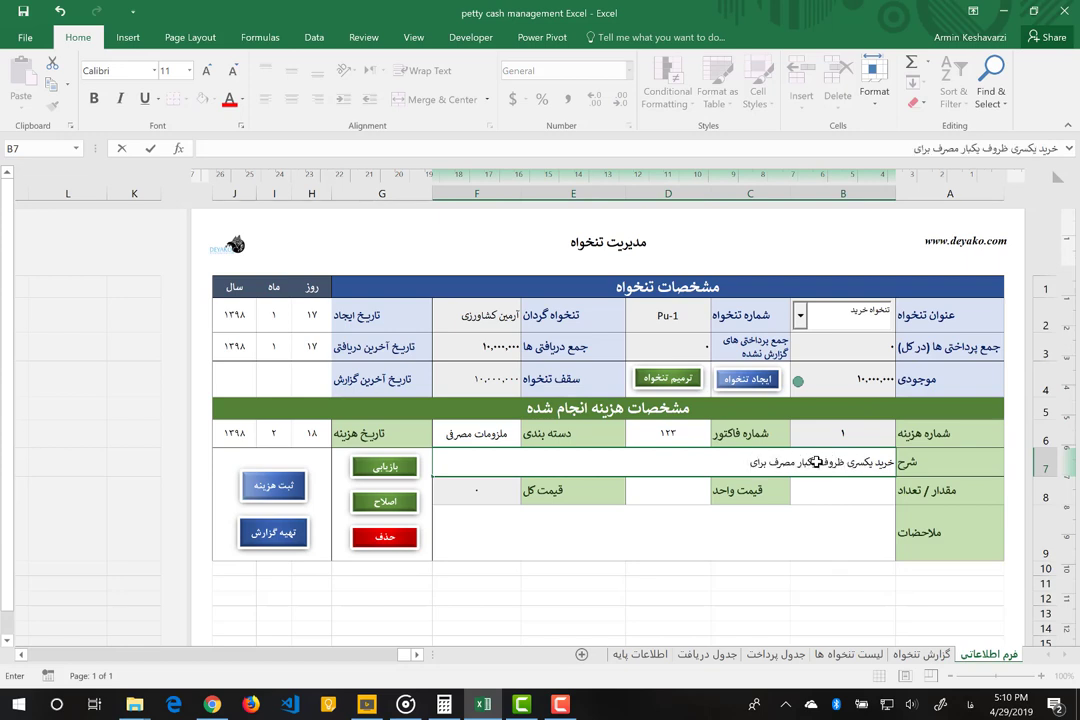
type(" واحد مدیریت")
left_click(817, 491)
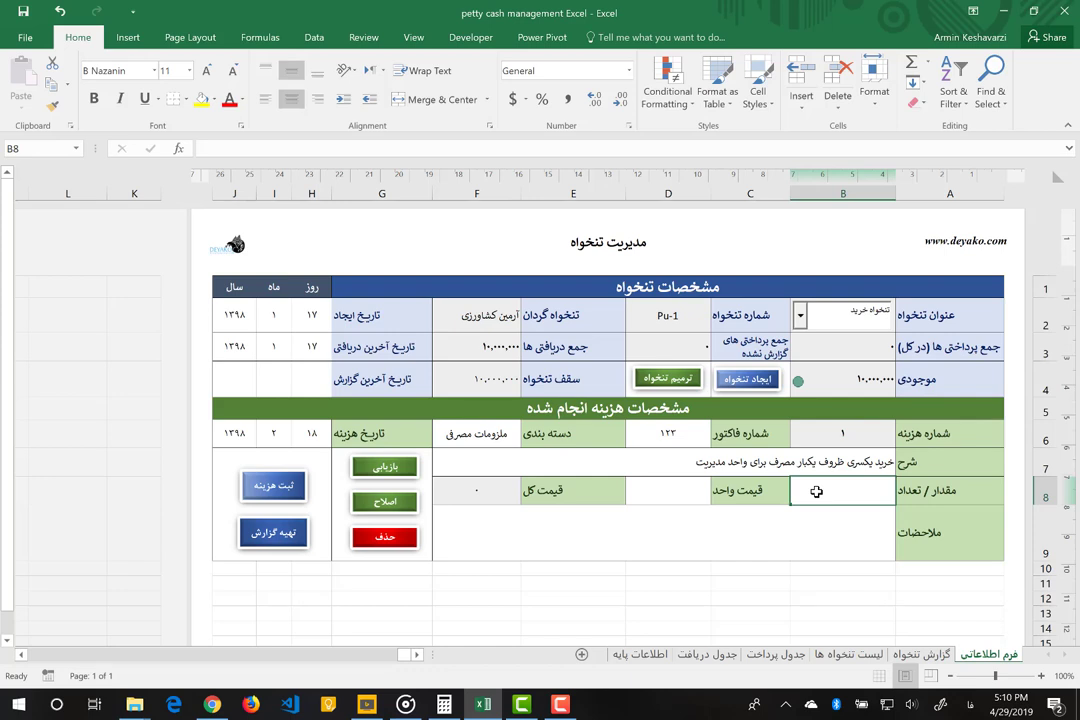
Enter quantity 10, unit price 10000, and the remark about buying from a reputable supplier.
type("10")
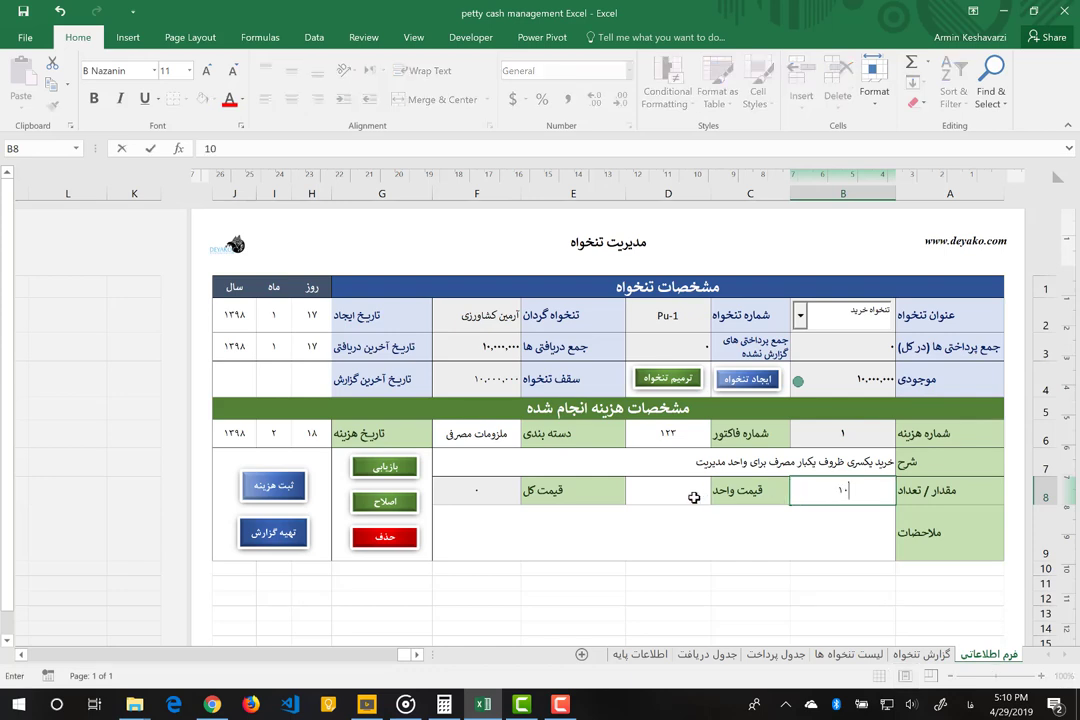
left_click(690, 495)
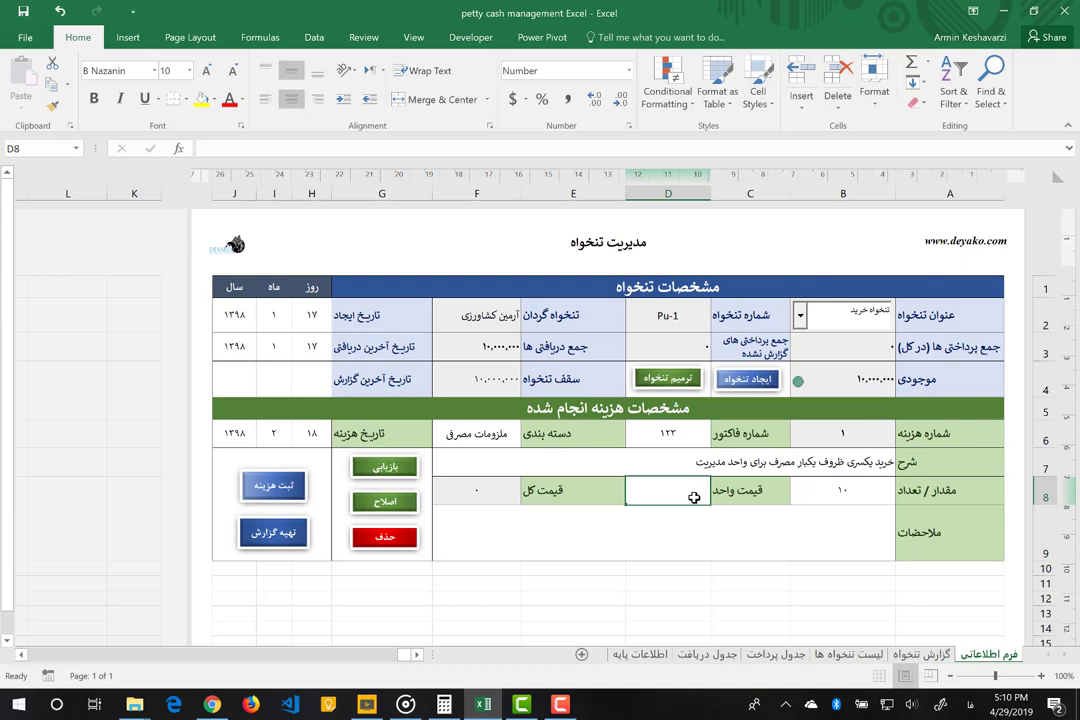
type("1")
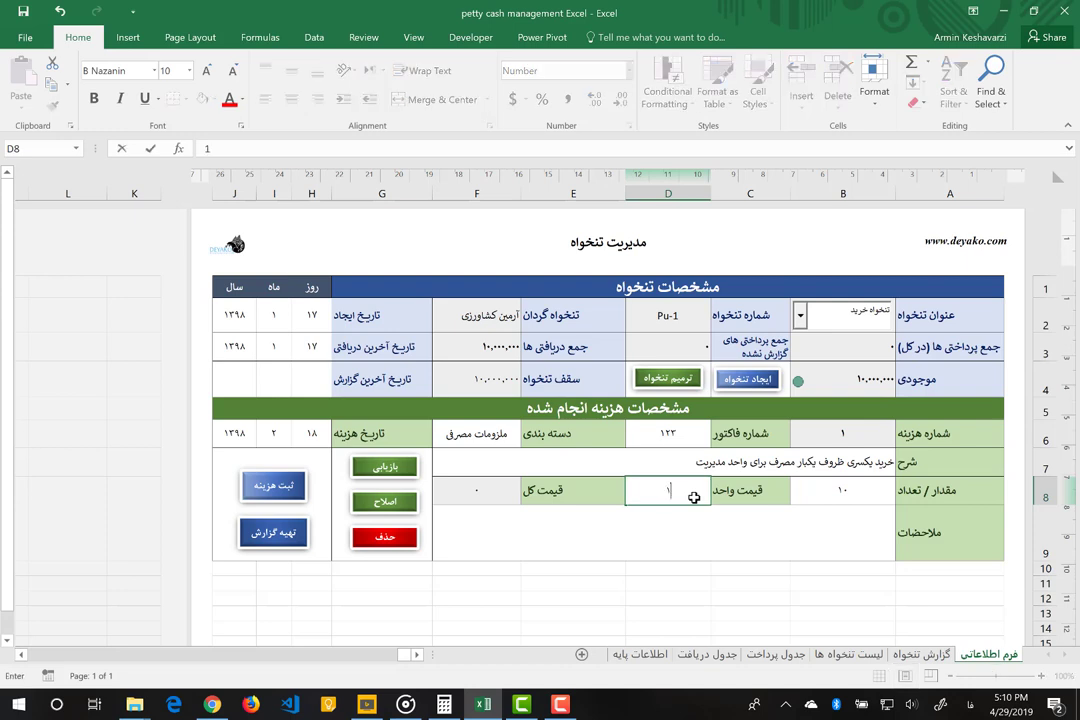
type("0000")
key("Return")
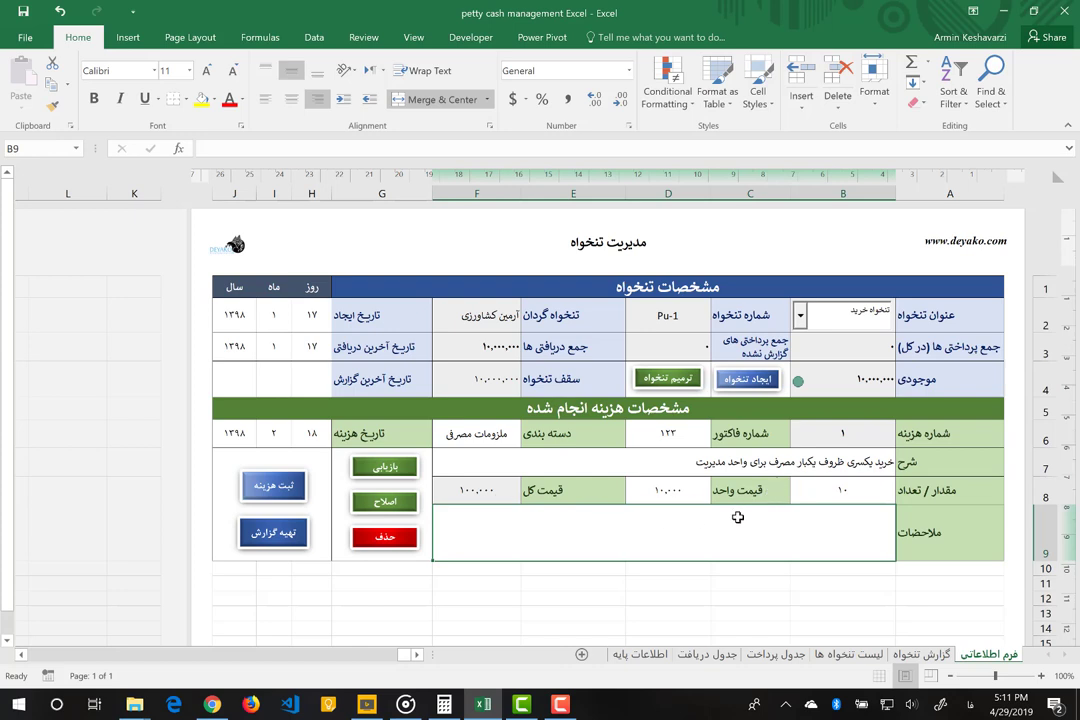
type("از تامین")
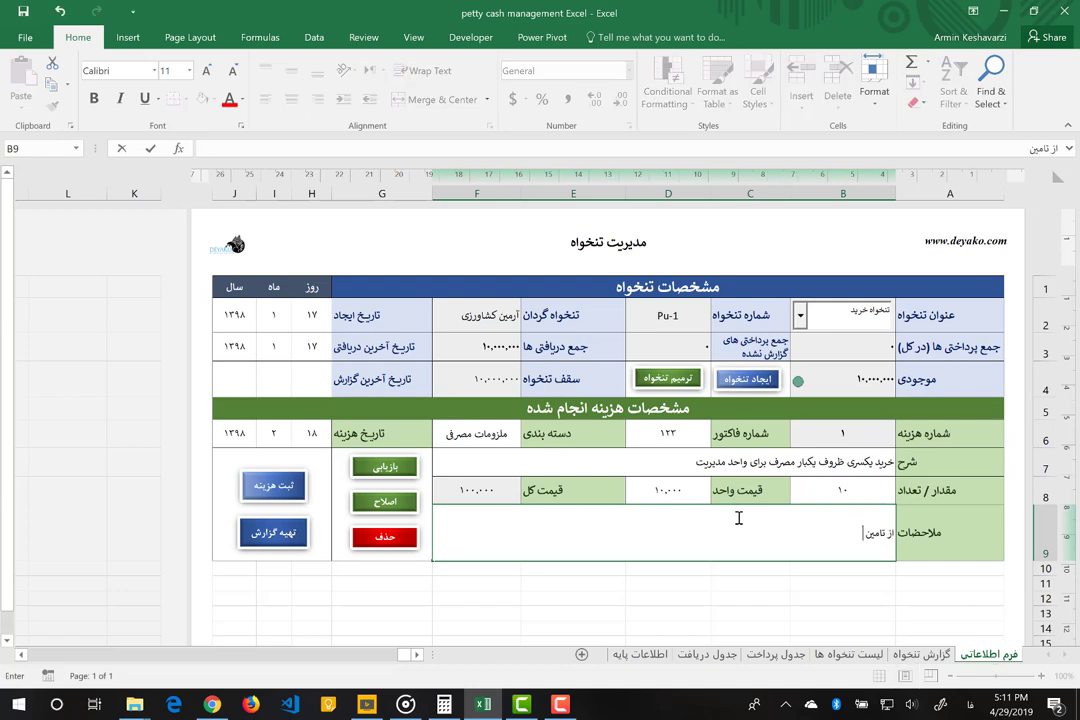
type(" کننده م")
type("عتبر خریداری")
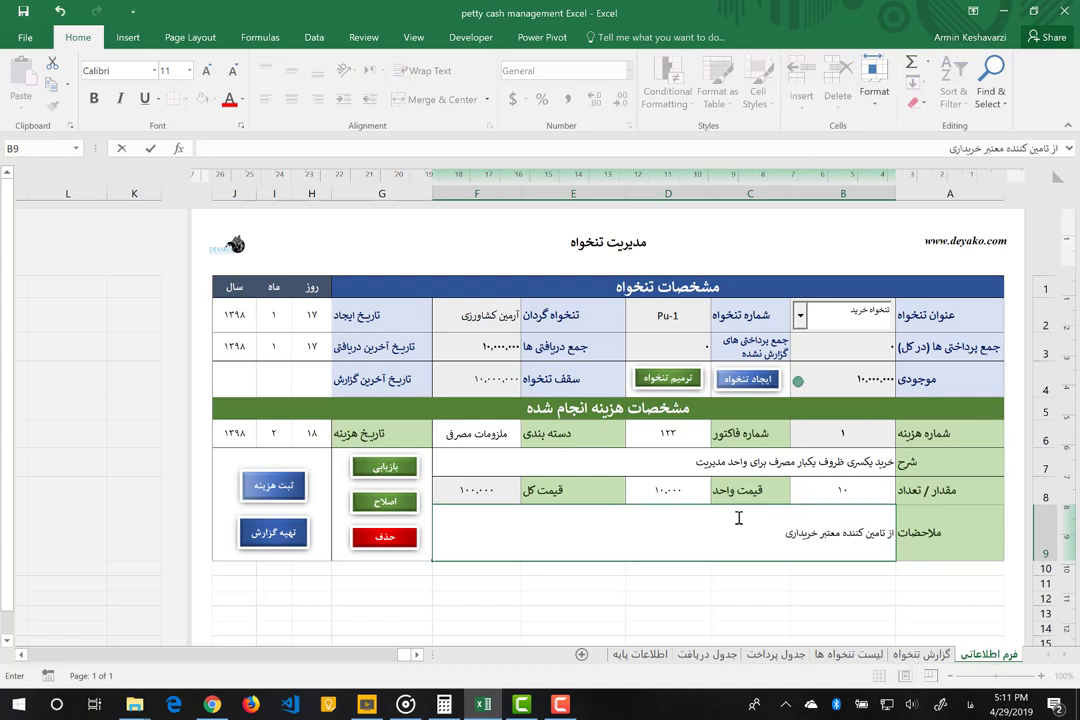
type(" شده بنابراین")
type(" از تنخواه استفاده")
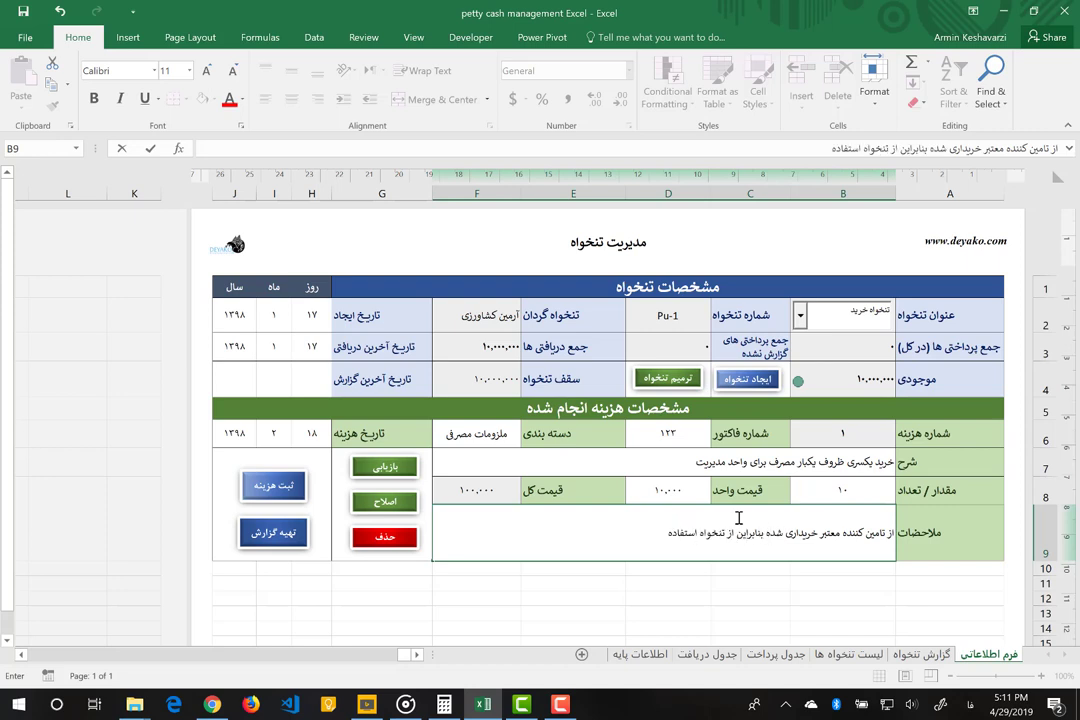
type(" شد")
left_click(558, 460)
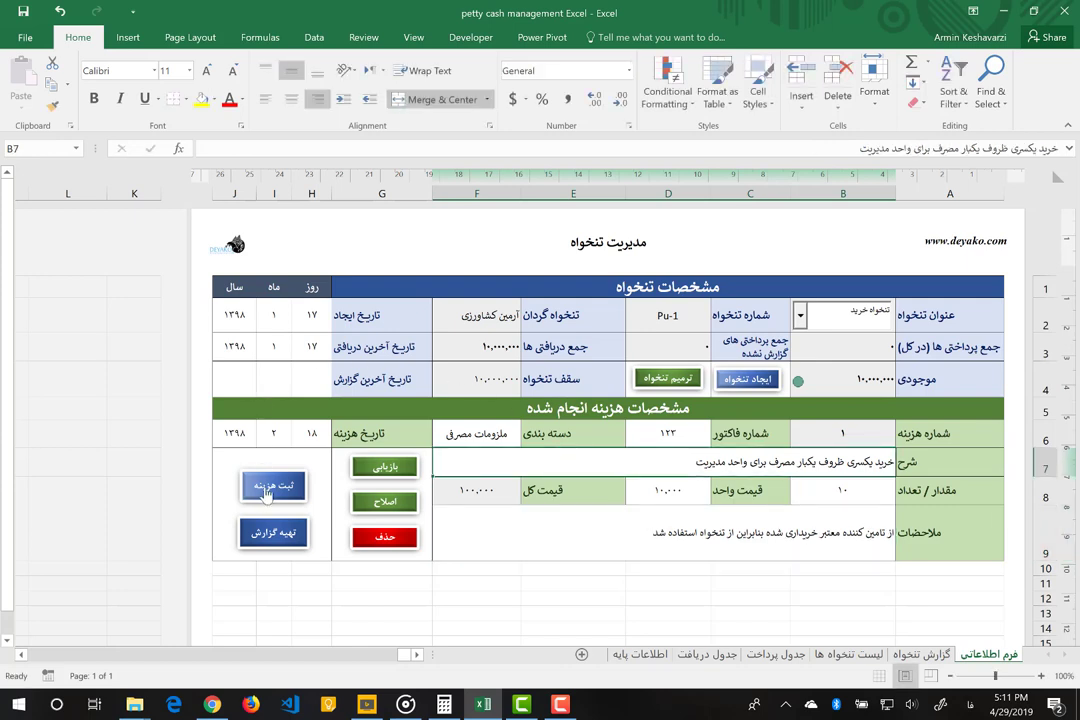
left_click(265, 490)
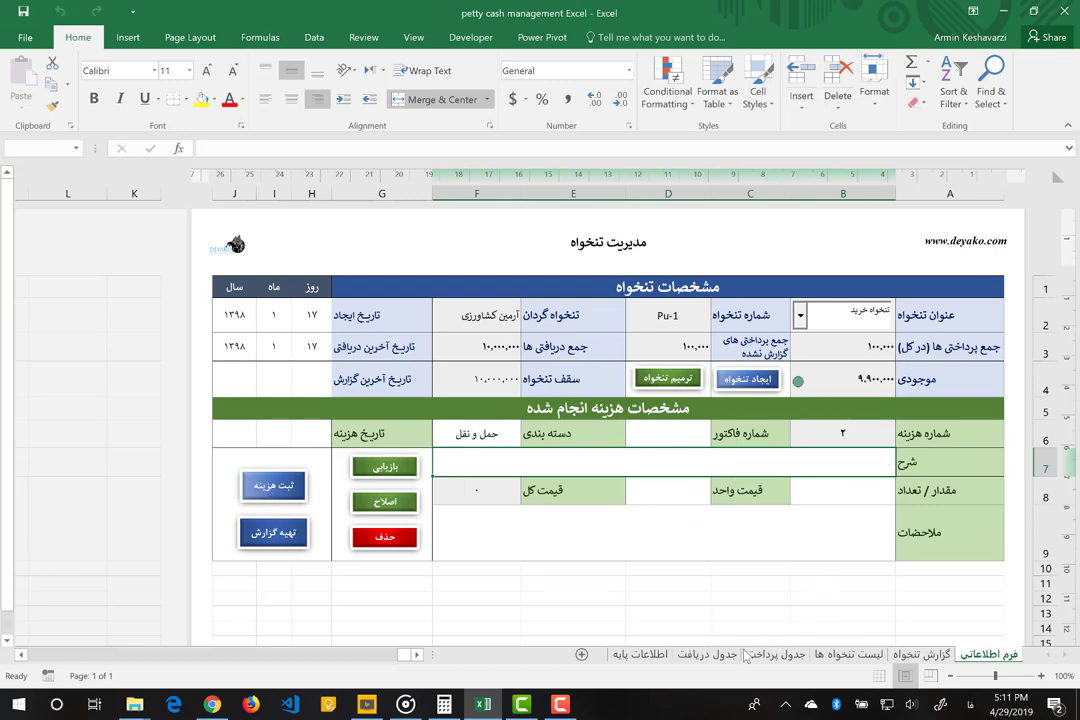
left_click(707, 654)
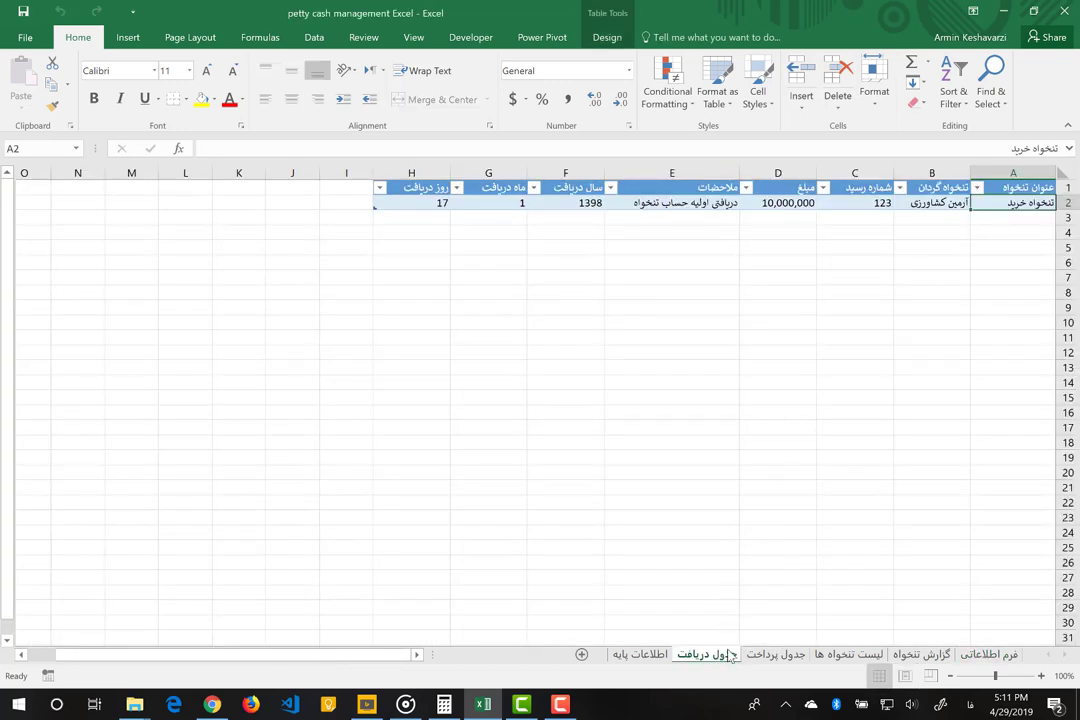
left_click(780, 656)
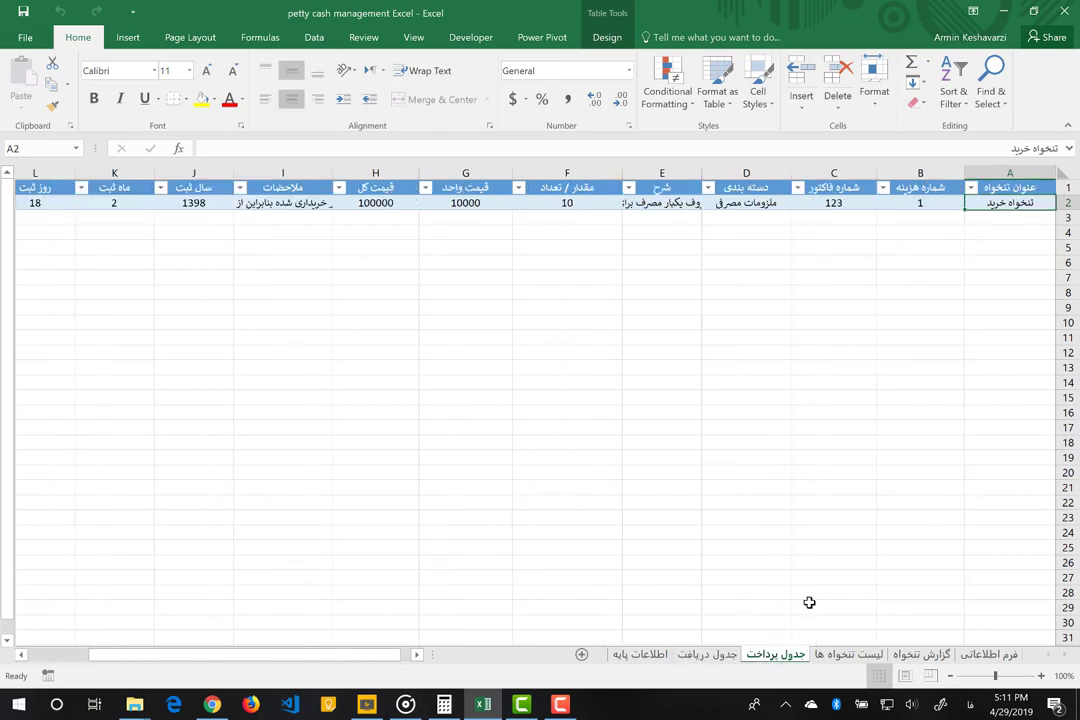
scroll(699, 291, "right", 3)
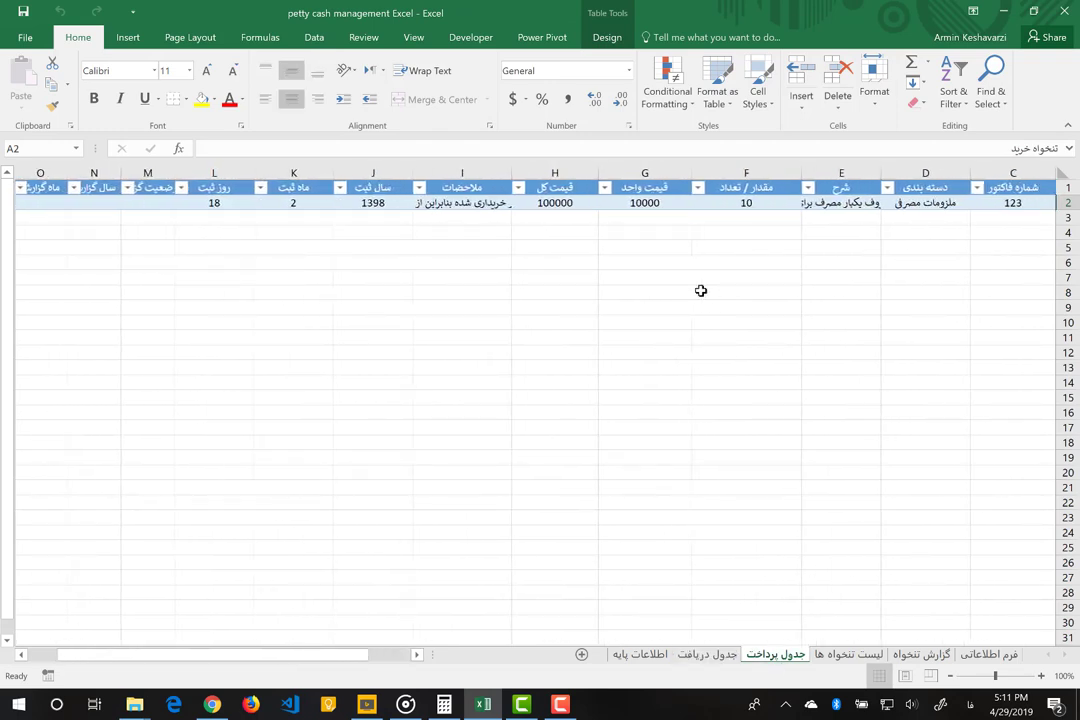
scroll(699, 291, "left", 3)
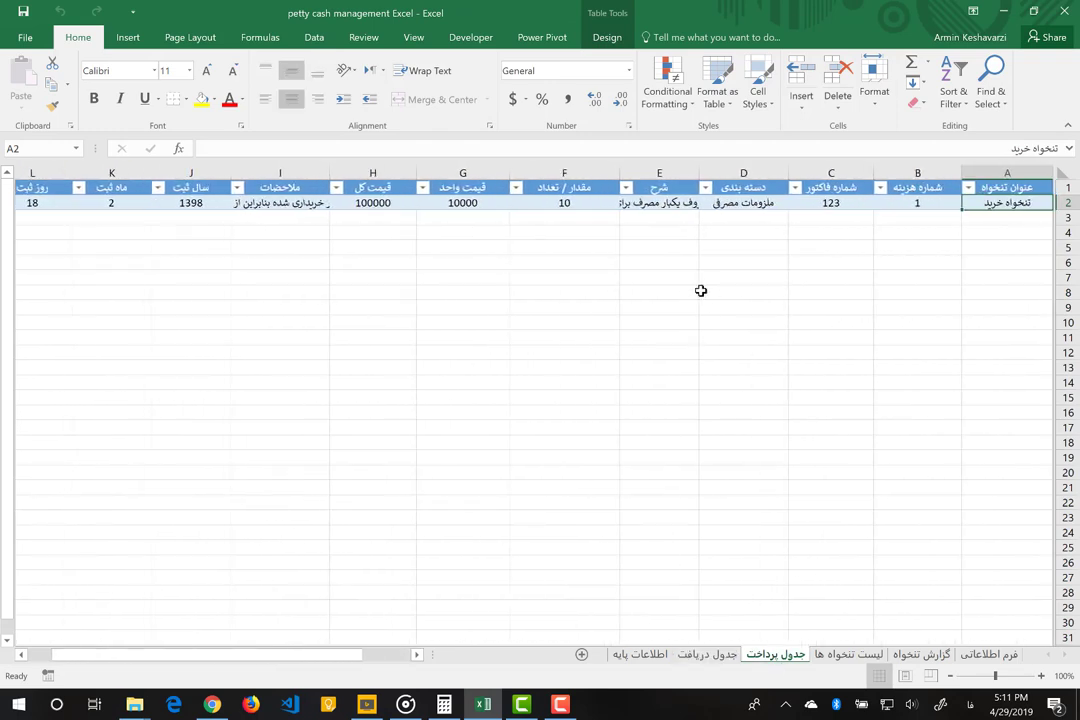
left_click(732, 655)
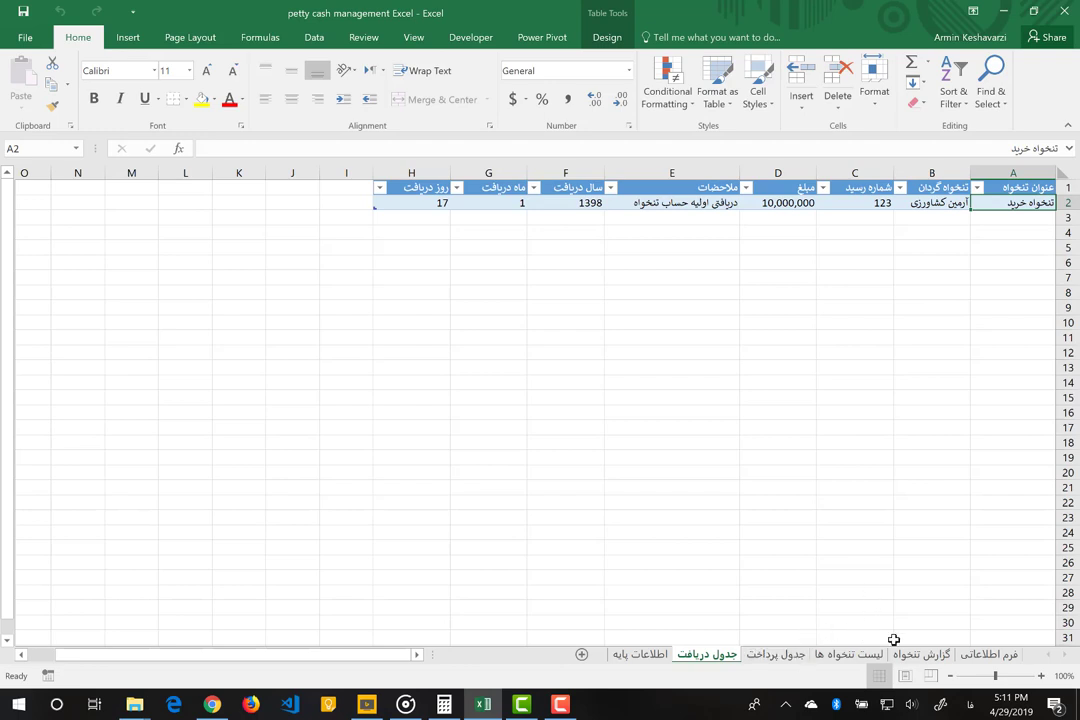
left_click(858, 655)
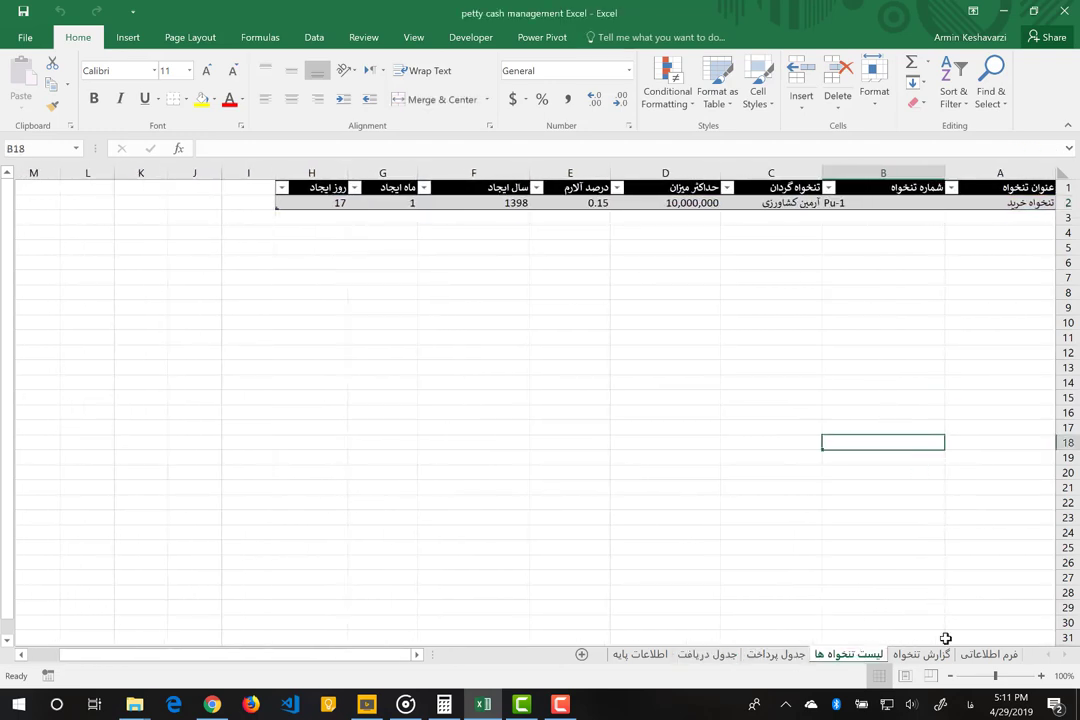
left_click(990, 656)
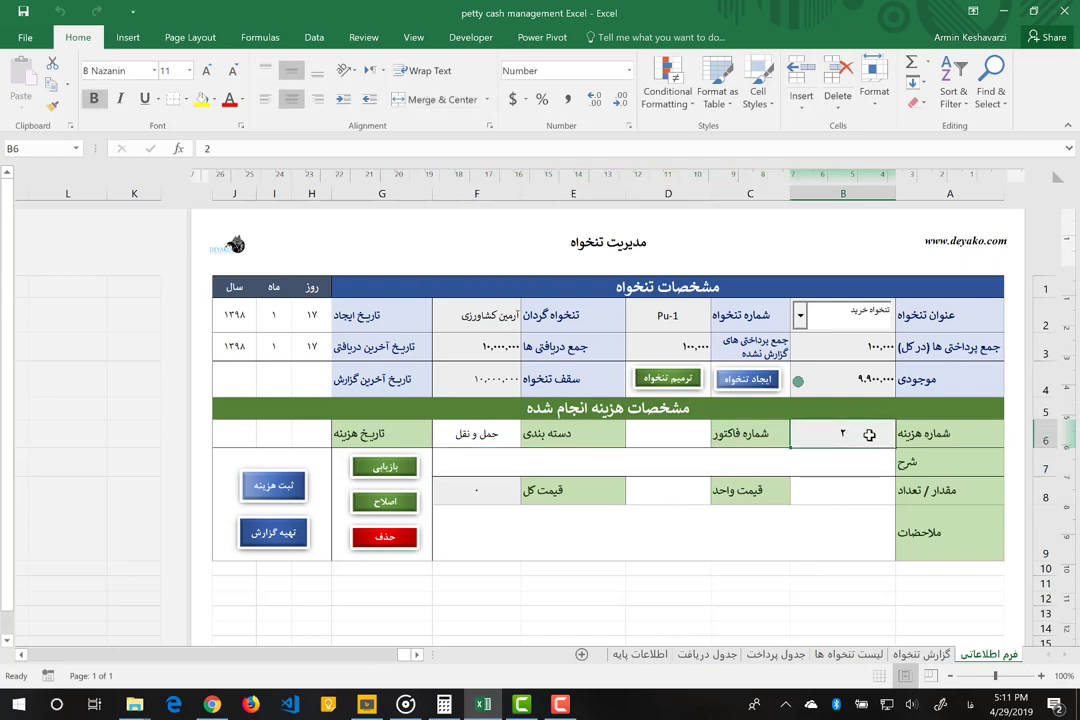
Enter invoice number 2343 and the description 'ارسال ظروف یکبار مصرف به واحد مدیریت' for expense 2.
left_click(684, 431)
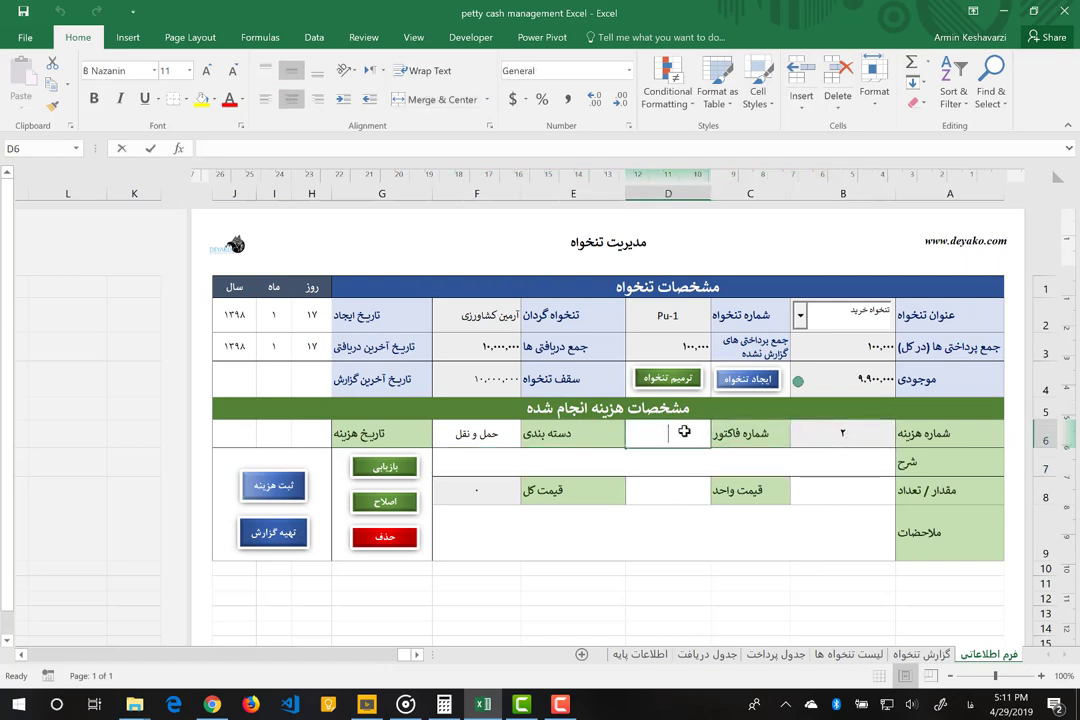
type("2343")
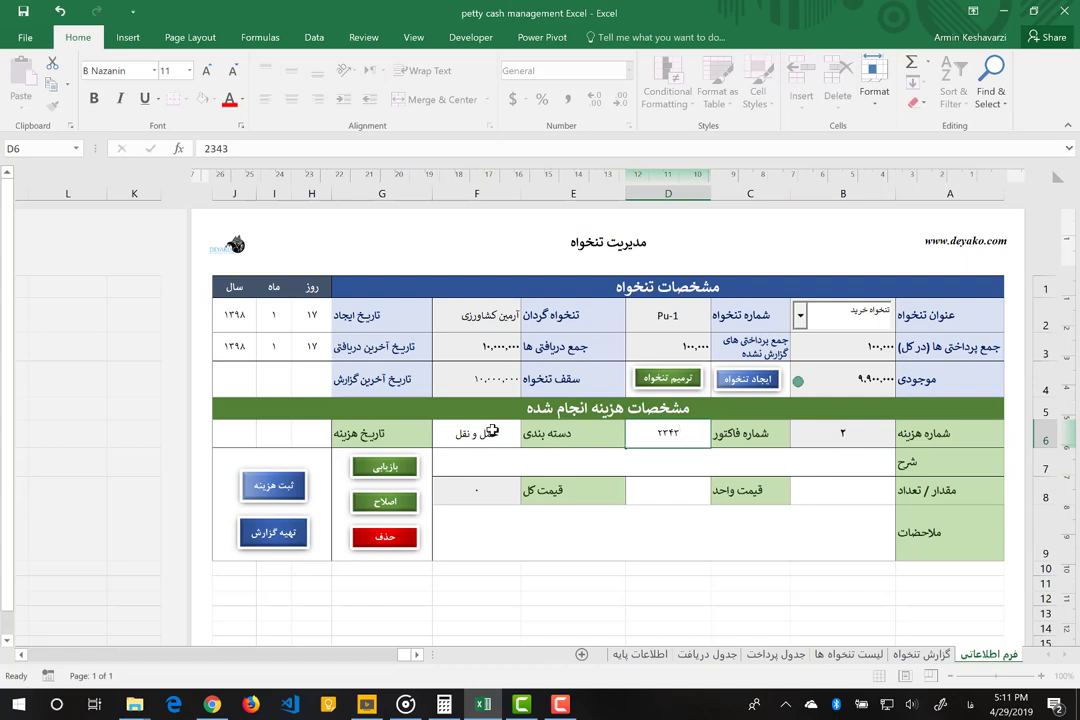
left_click(492, 431)
left_click(804, 459)
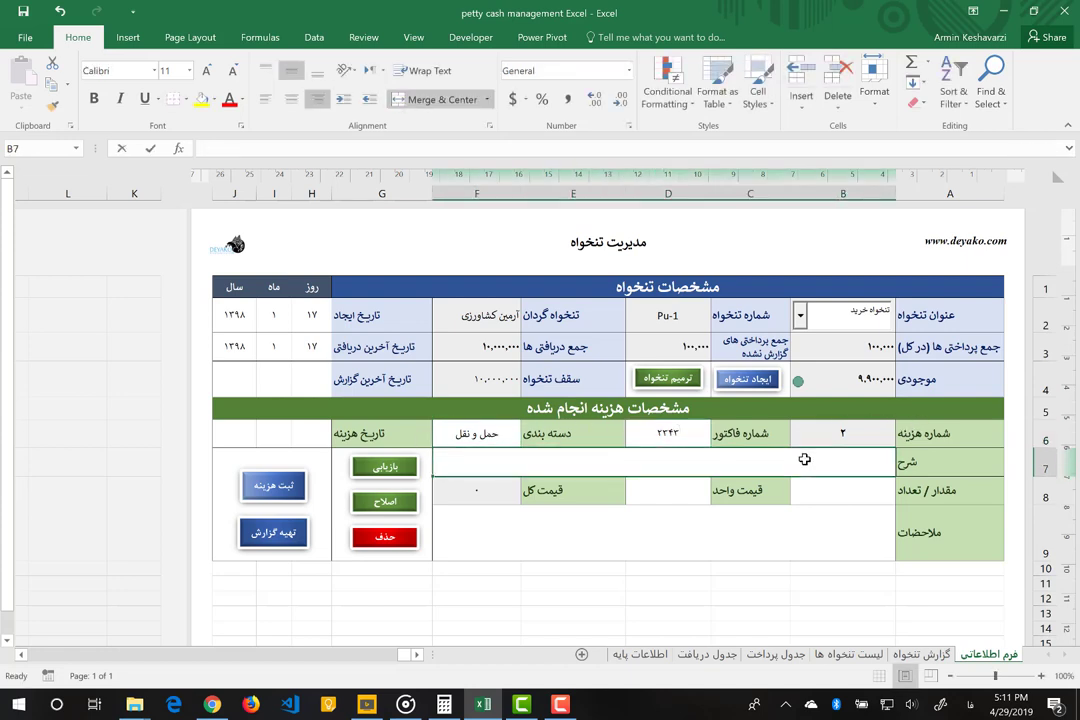
type("ارسال")
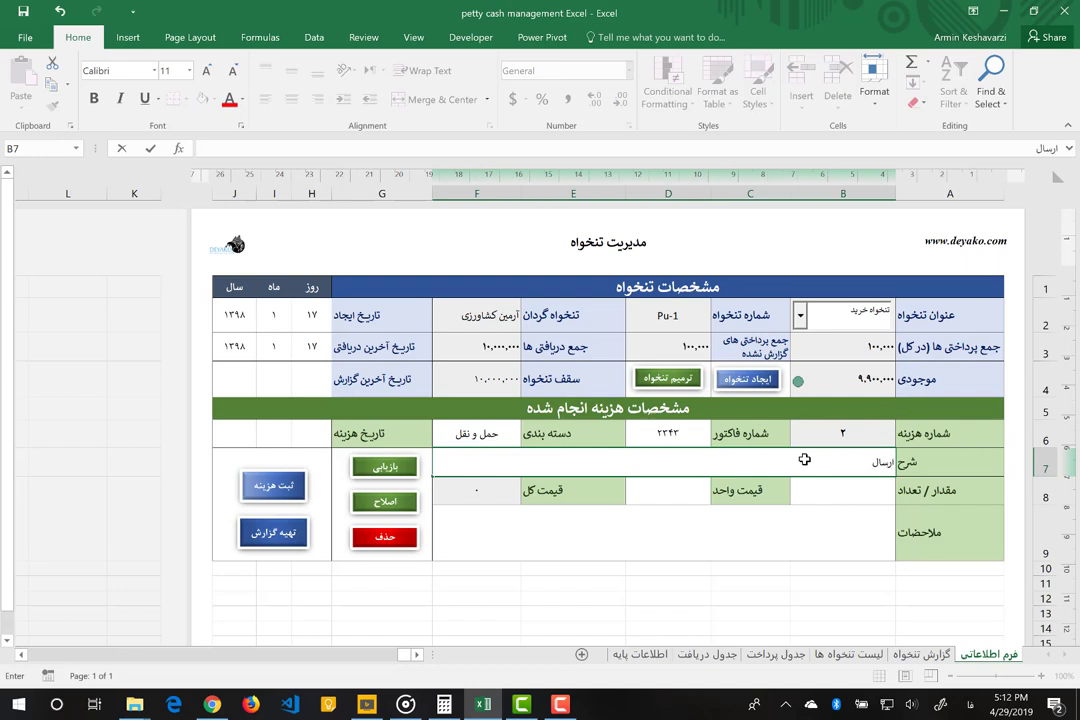
type(" ظروف یکبار مصرف به واحد مدیریت")
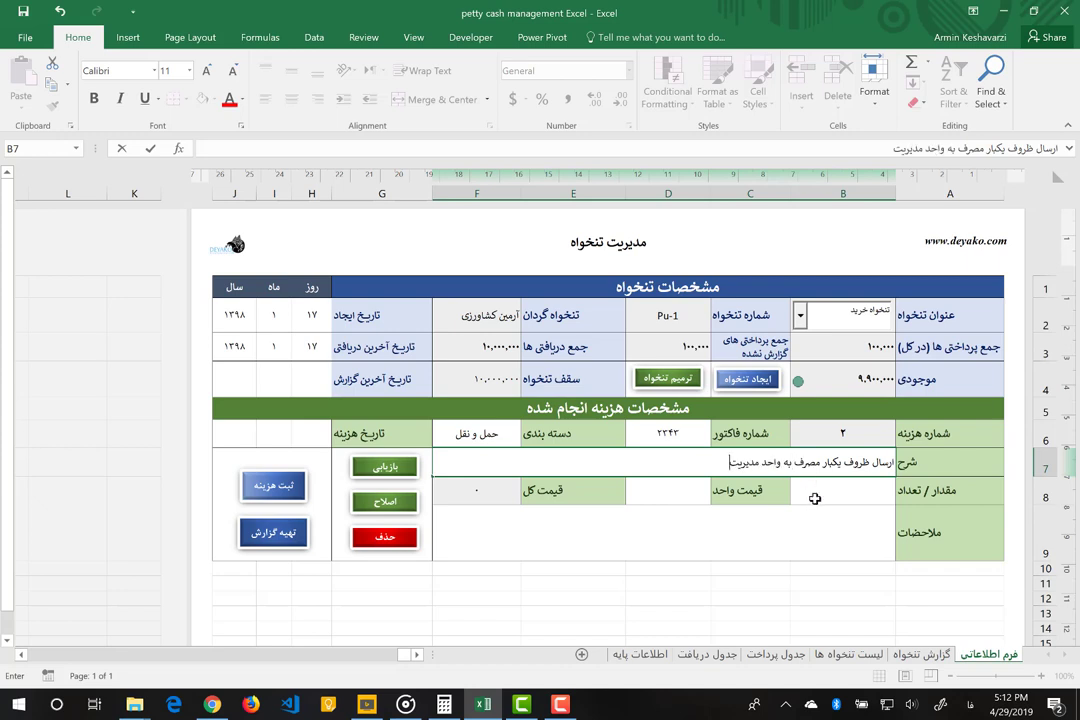
Enter quantity 1, unit price 50,000 and the remark 'ارسال توسط پیک'.
left_click(815, 497)
type("1")
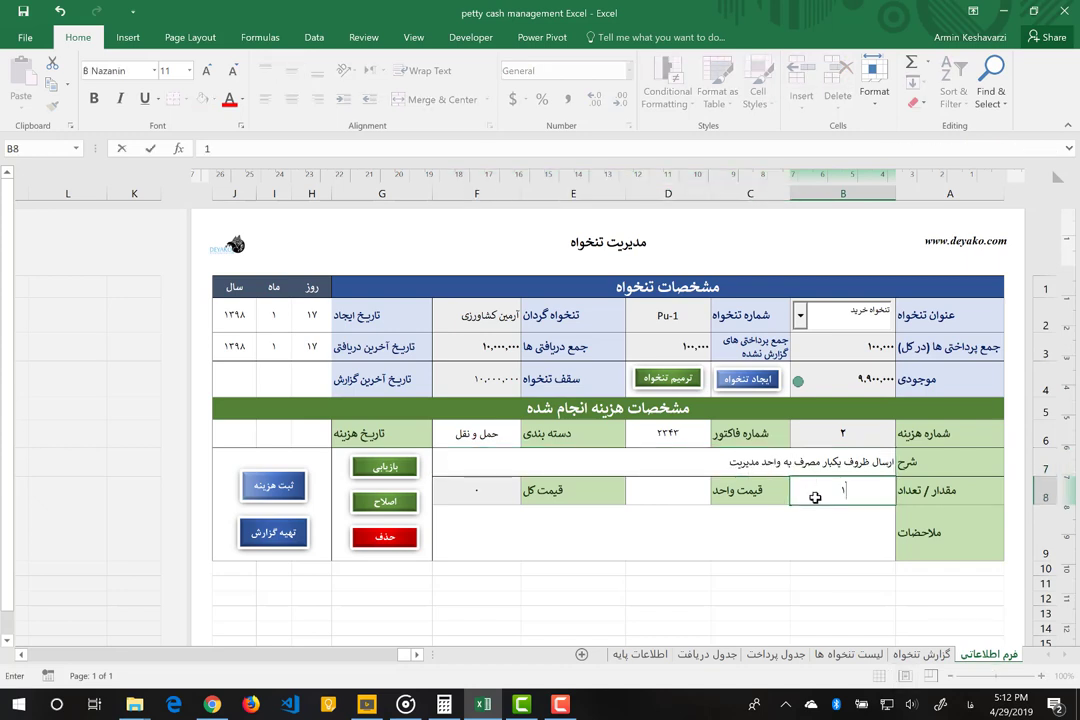
key("Tab")
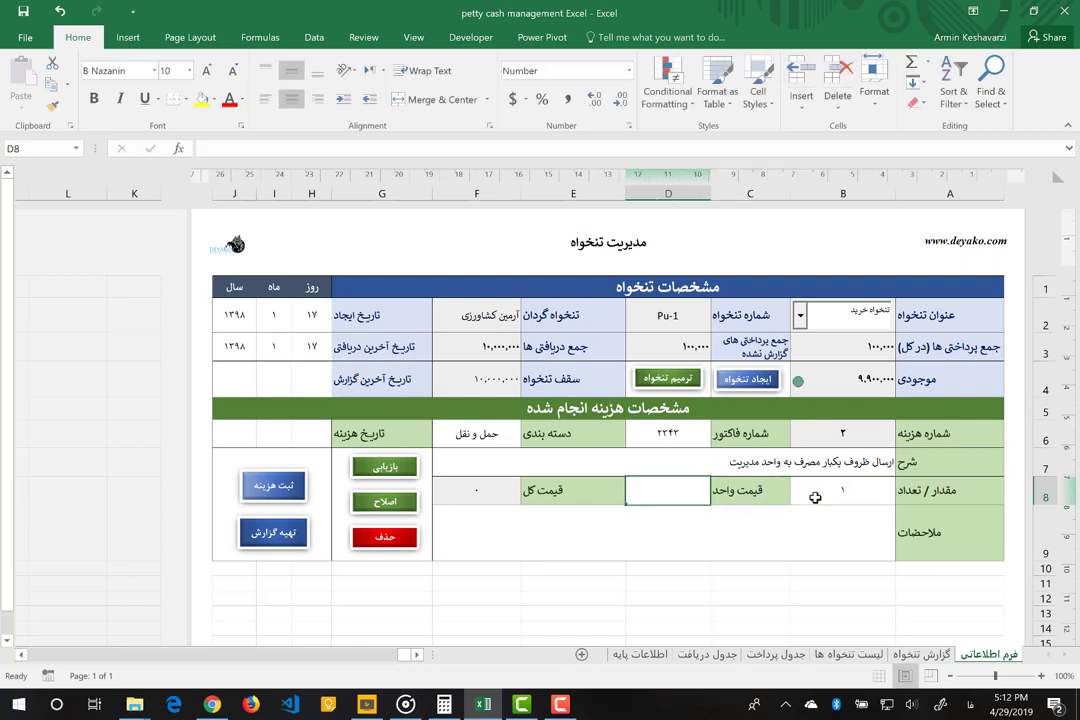
type("50")
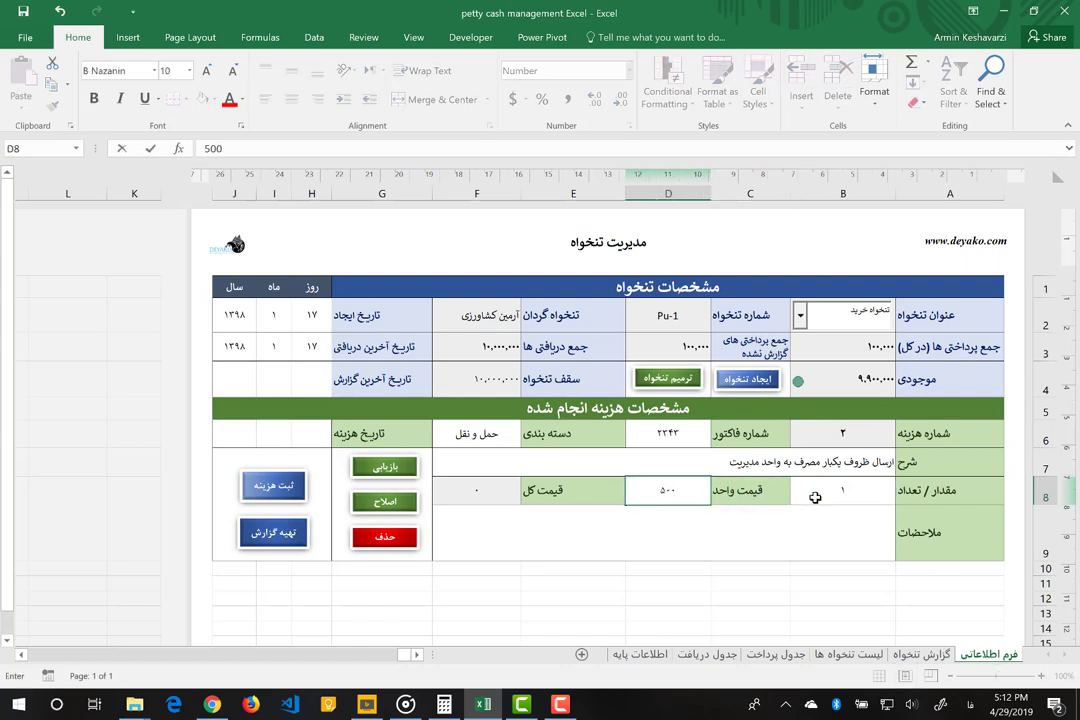
type("00")
left_click(537, 521)
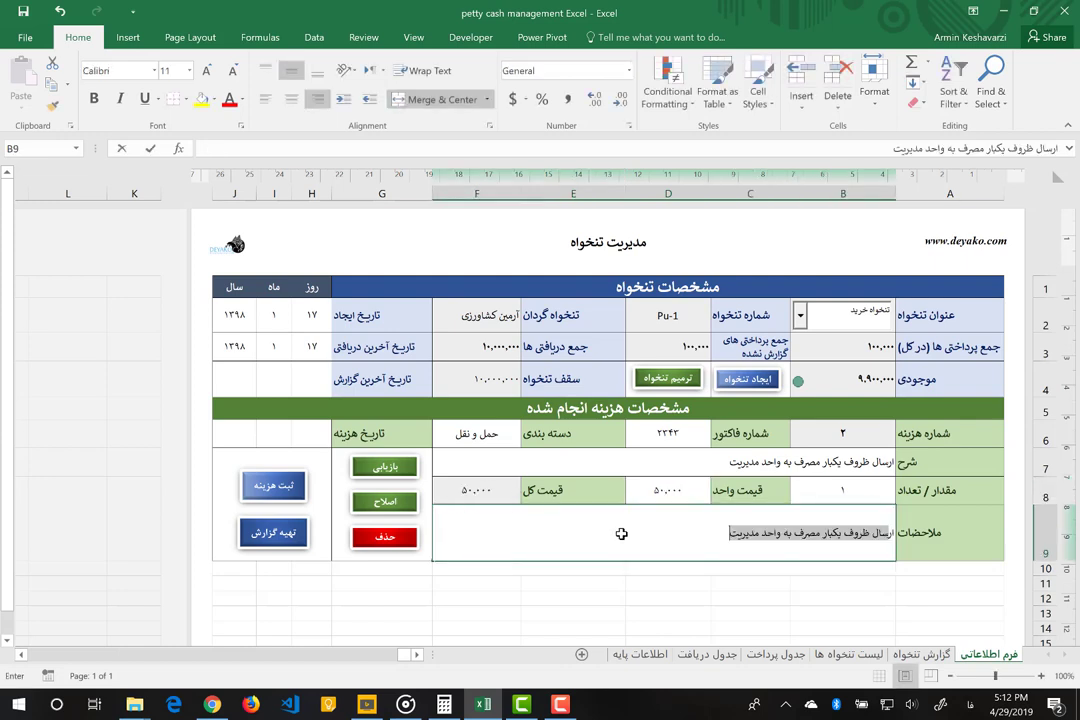
type("ارسال توسط پیک")
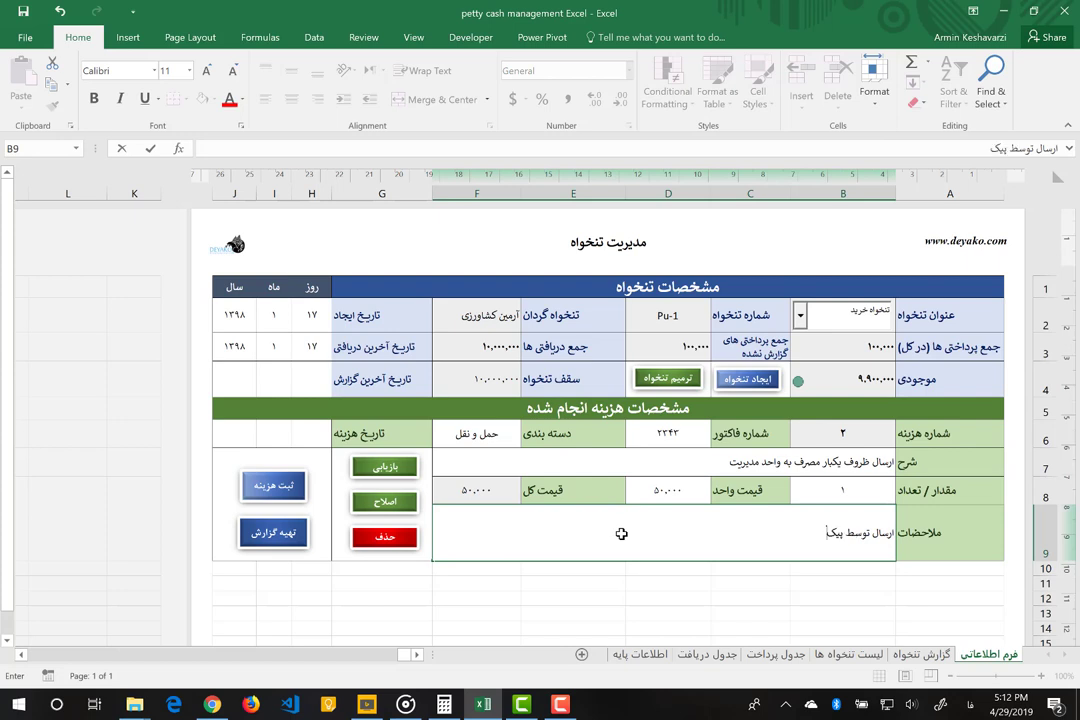
left_click(508, 435)
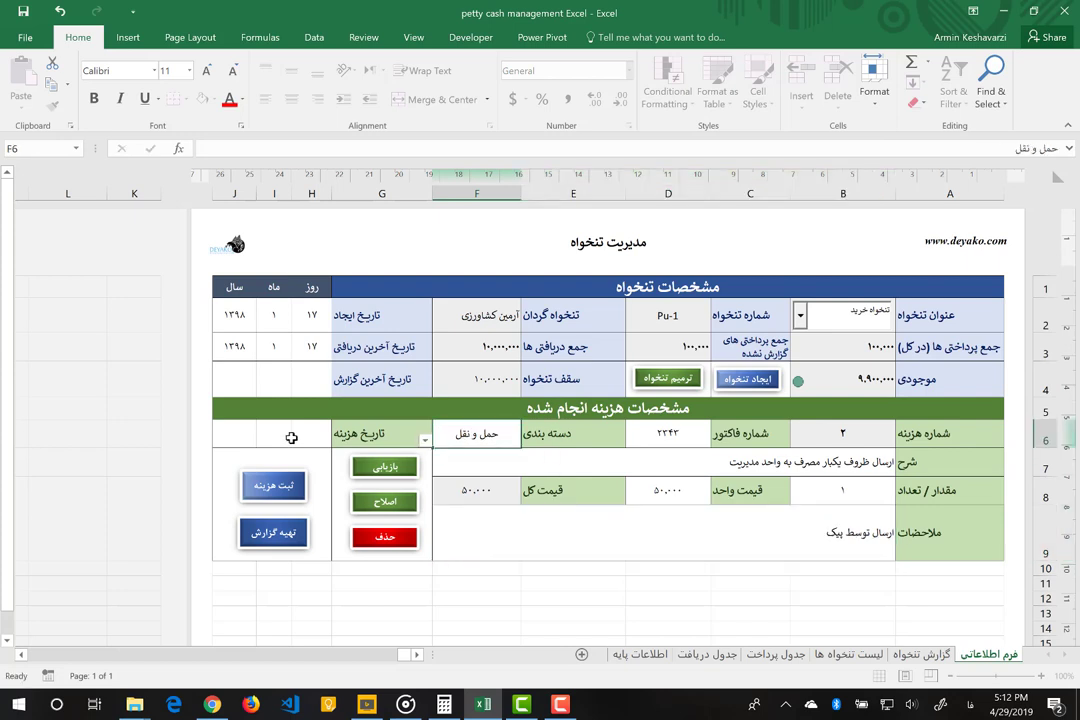
left_click(240, 438)
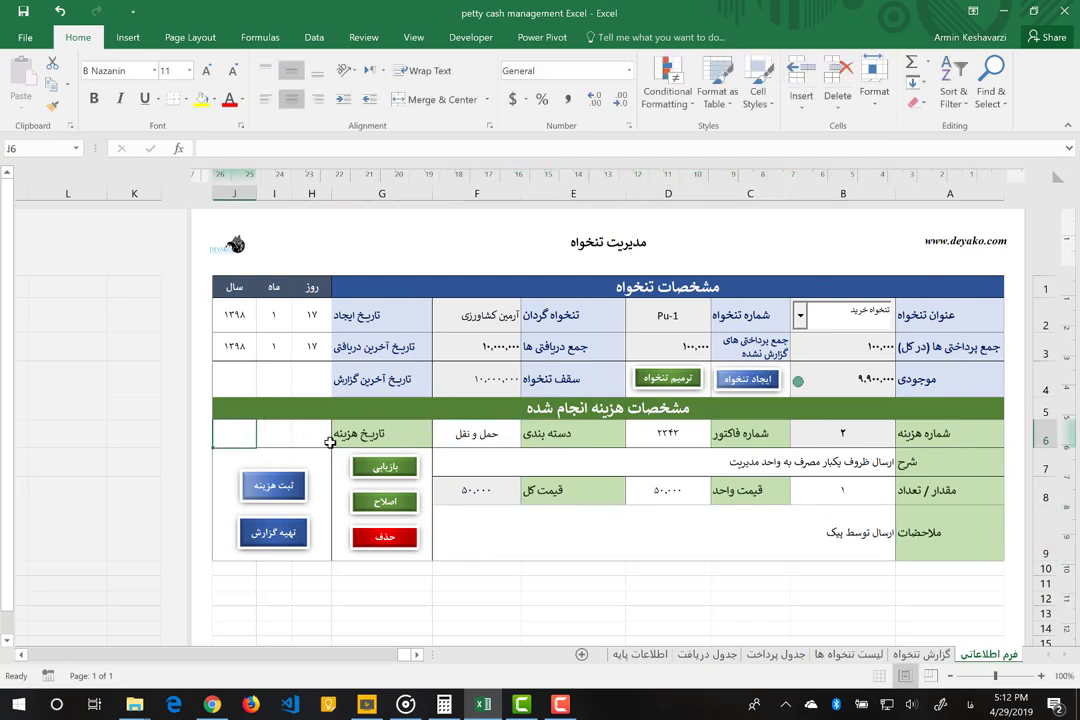
Date expense 2 as 1398/2/19 and record it, raising payments to 150,000.
left_click(274, 487)
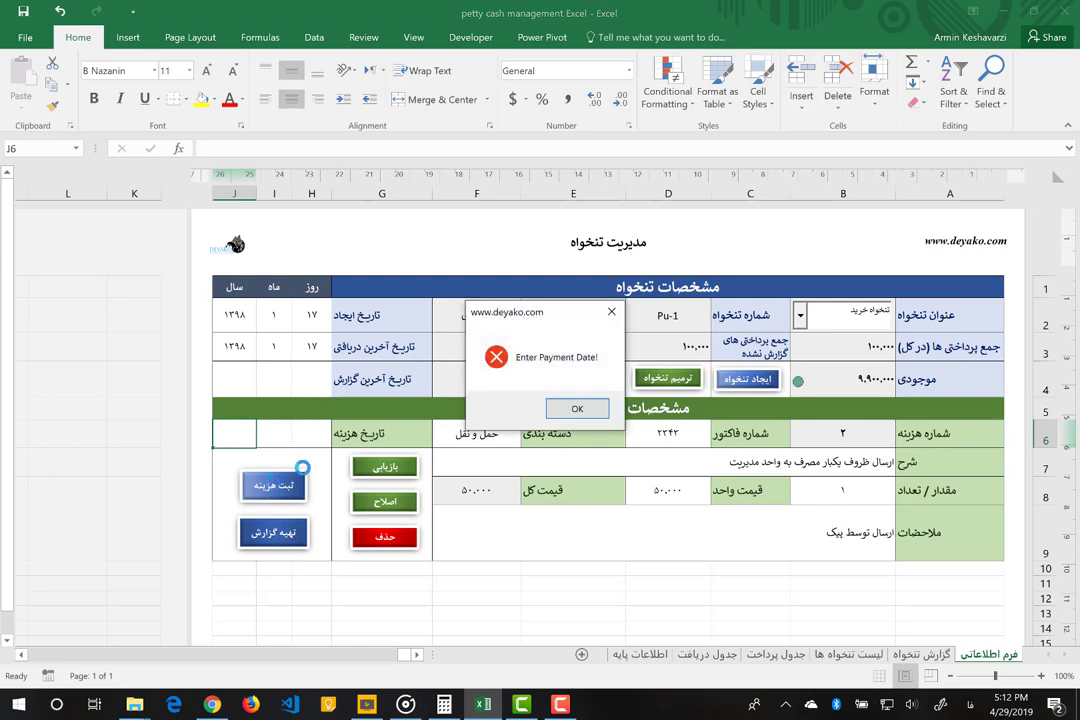
left_click(577, 409)
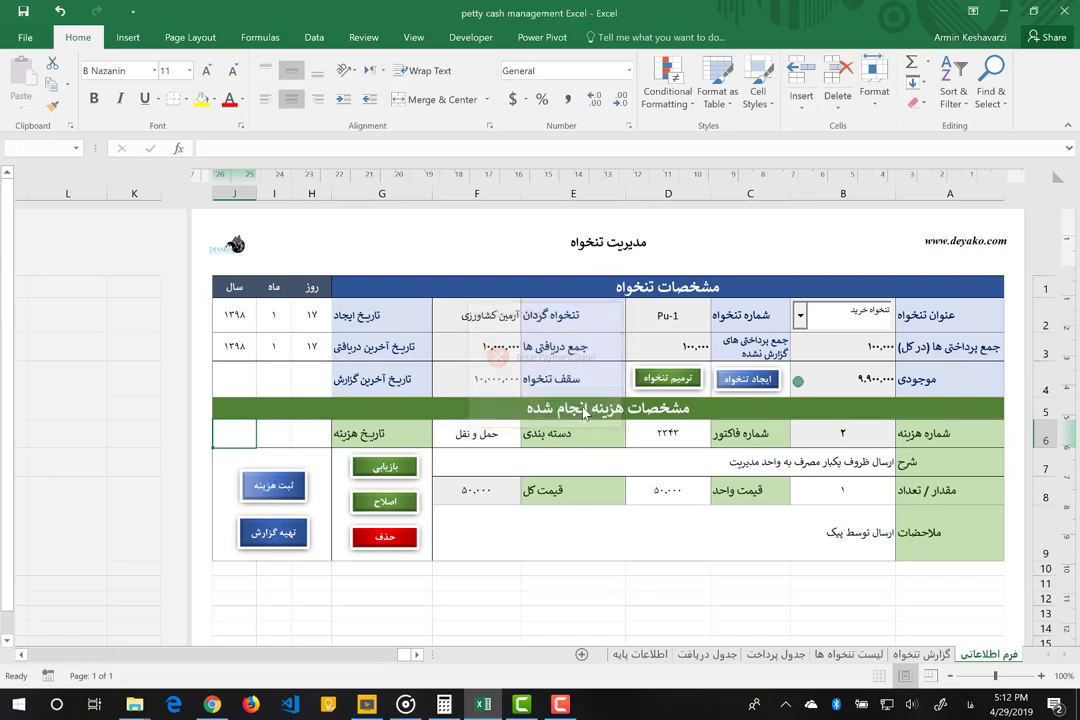
type("13")
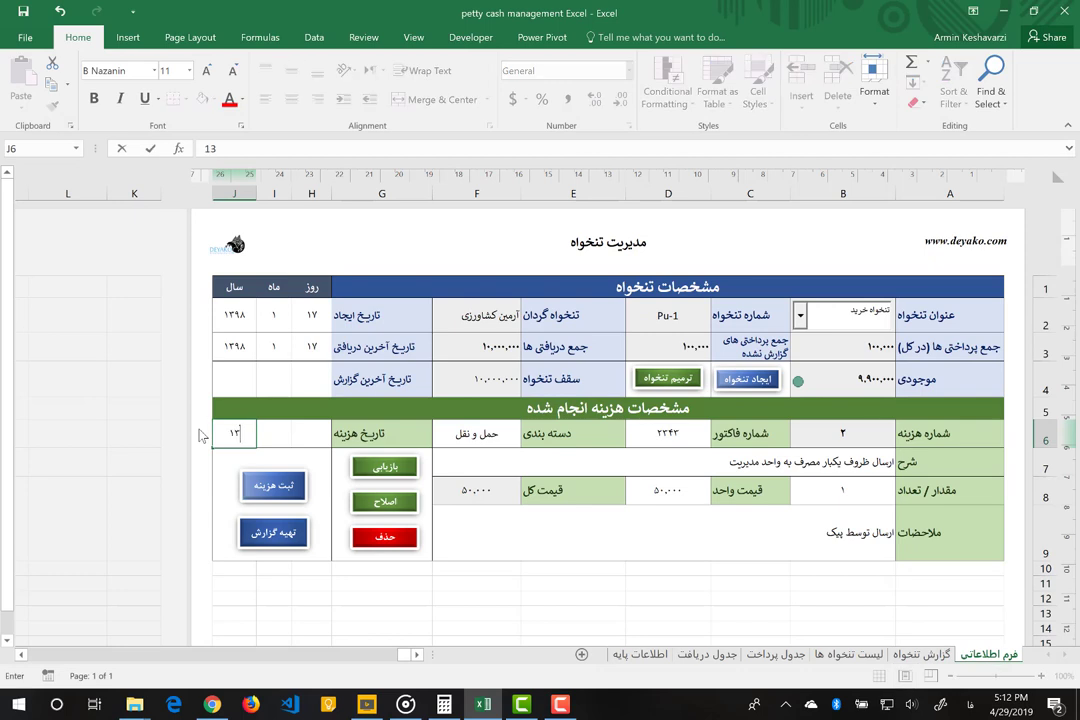
type("98")
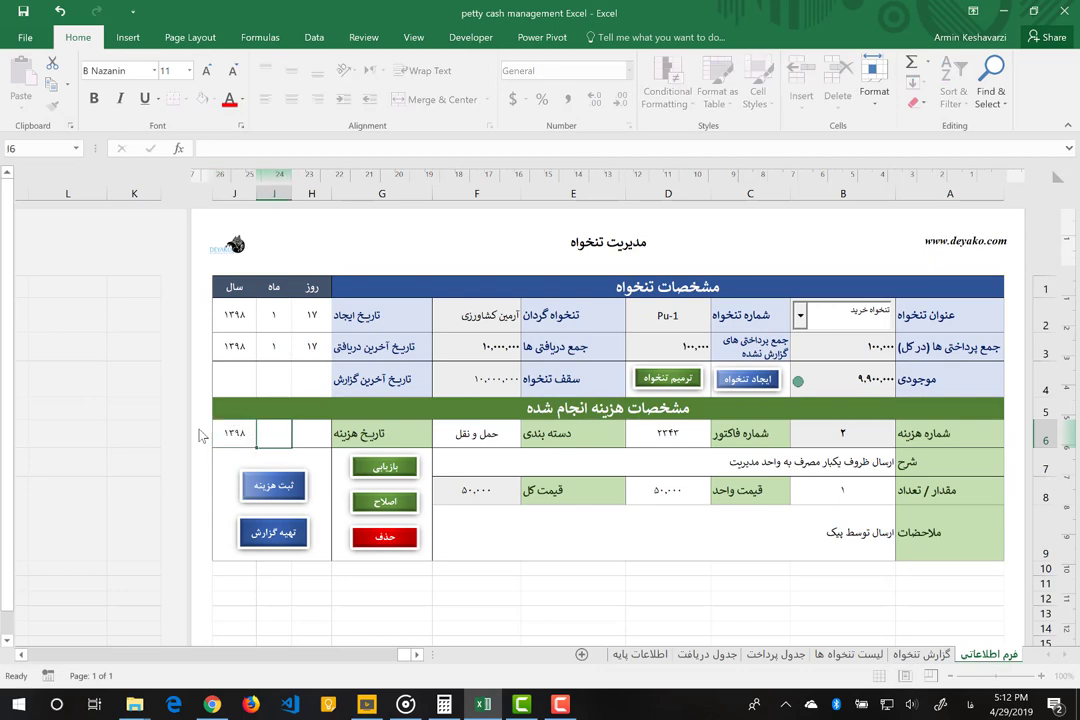
key("Right")
type("2")
key("Right")
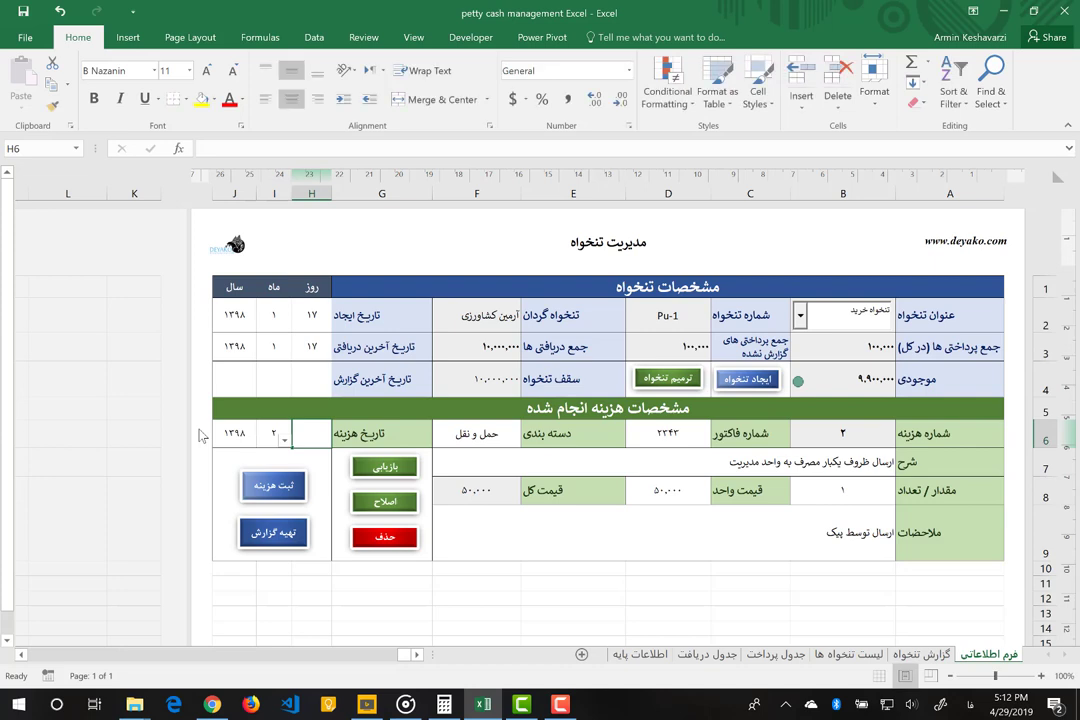
type("18")
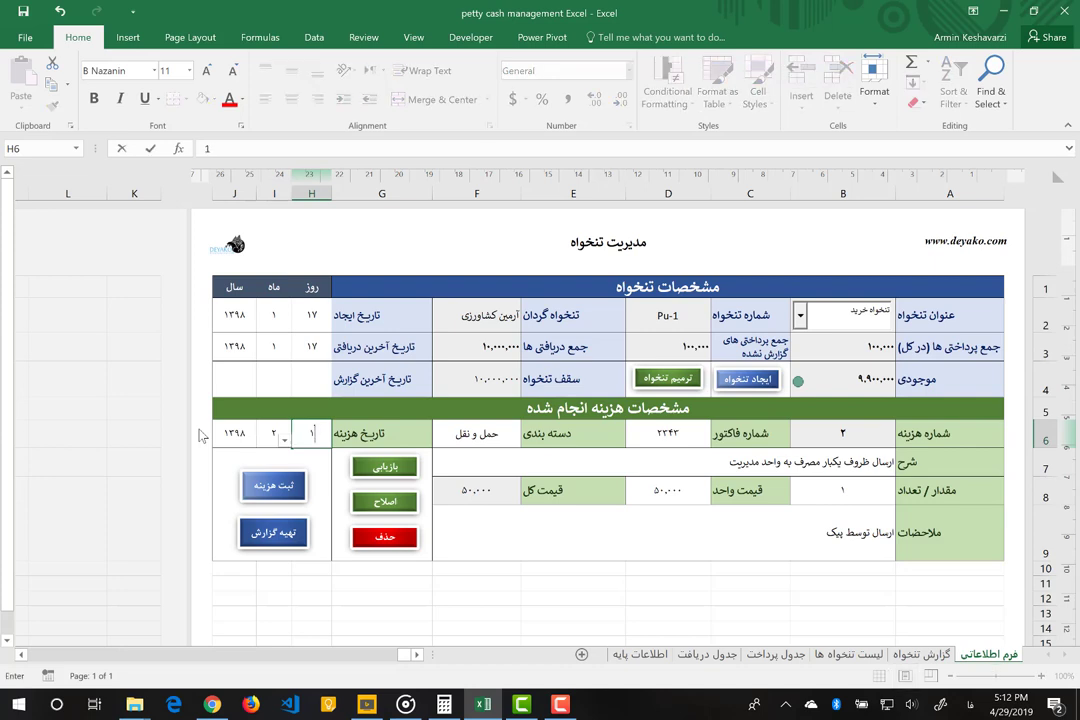
left_click(646, 514)
left_click(280, 488)
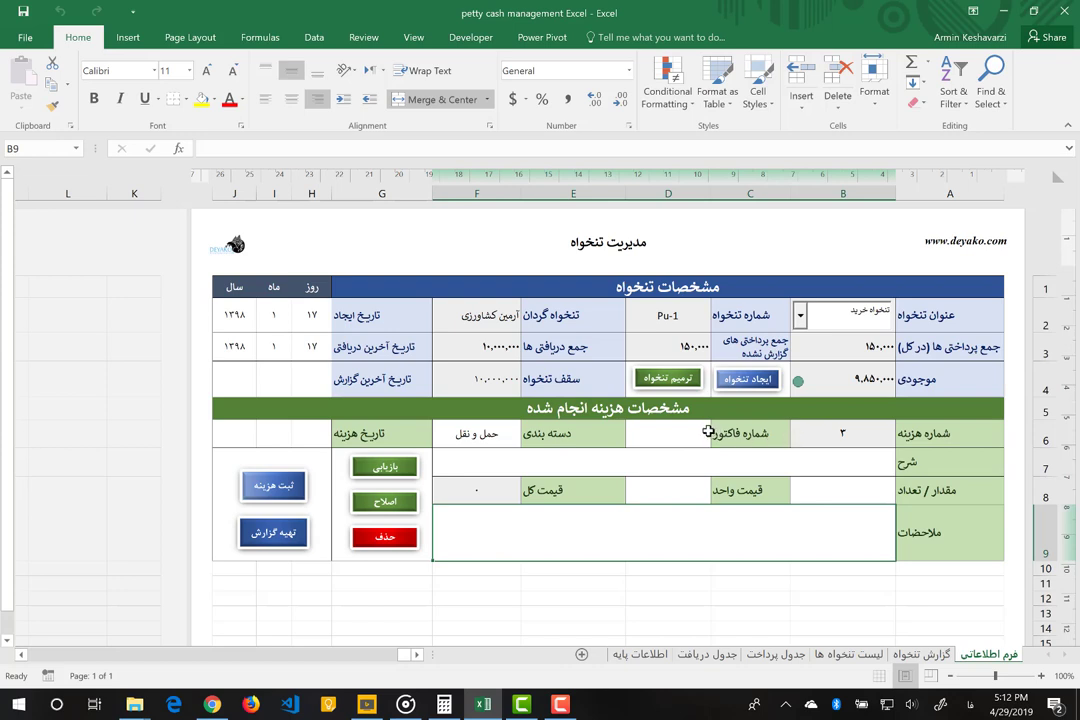
Look up expense number 2 and enter invoice number 123 on the form.
left_click(699, 435)
left_click(855, 461)
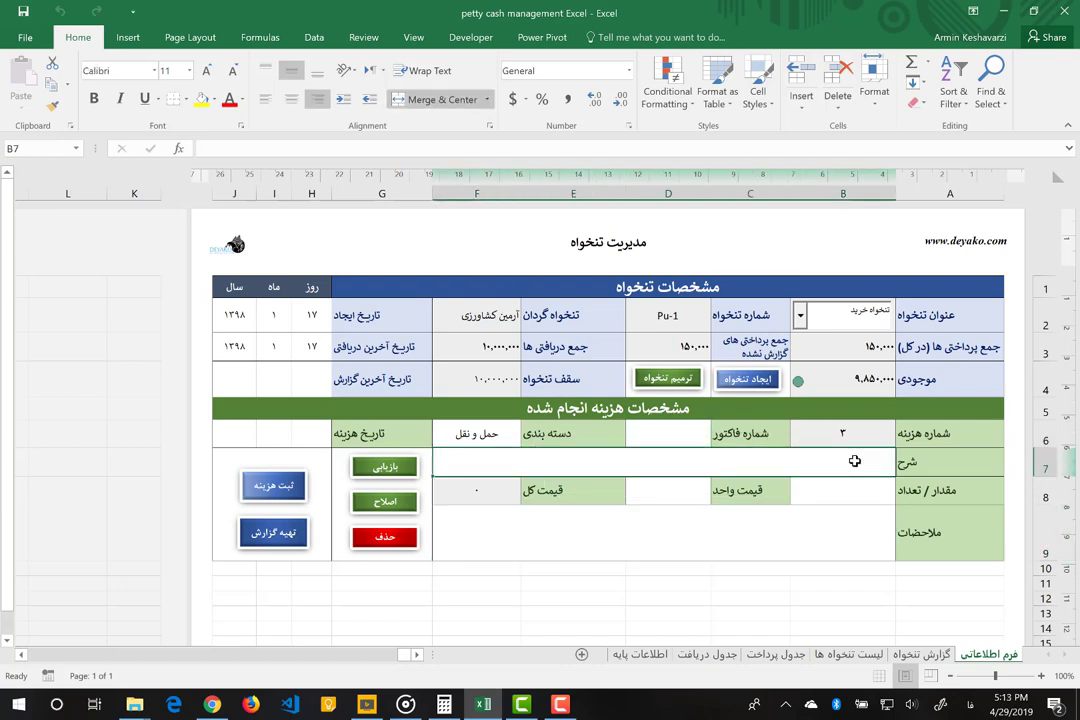
left_click(834, 437)
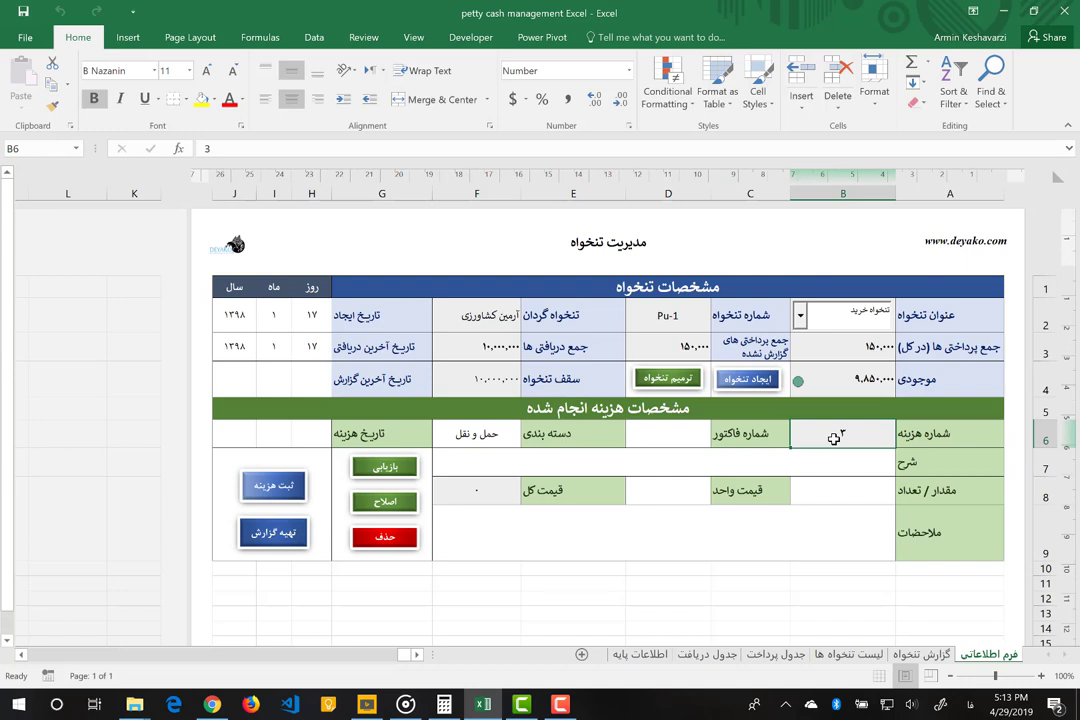
type("2")
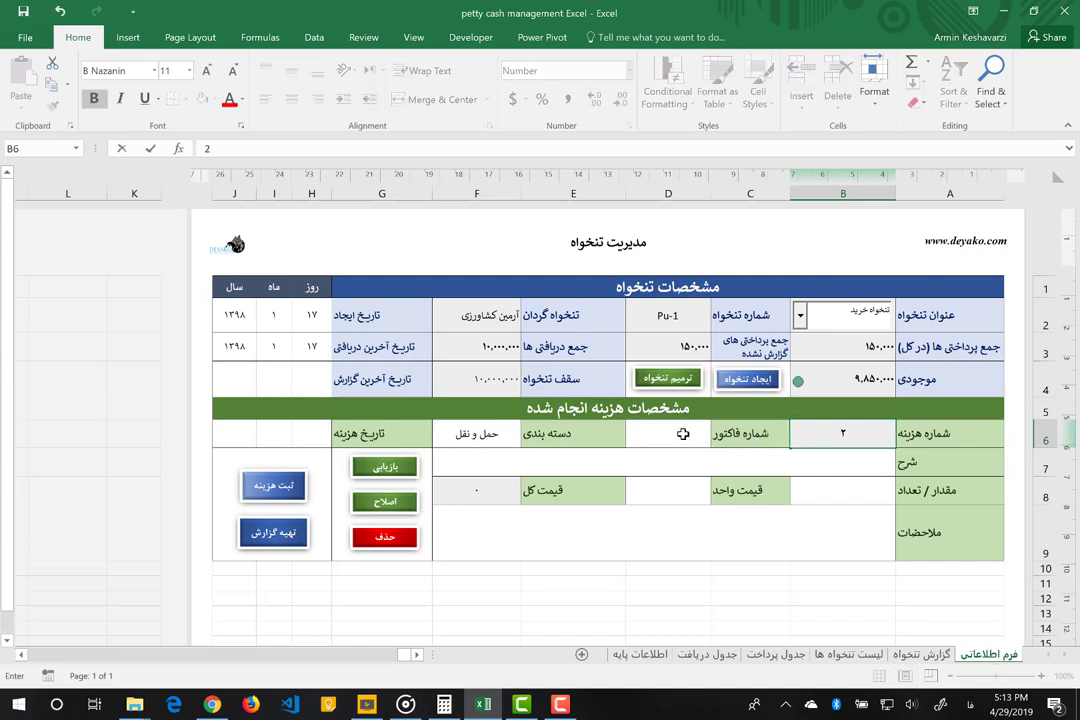
left_click(659, 467)
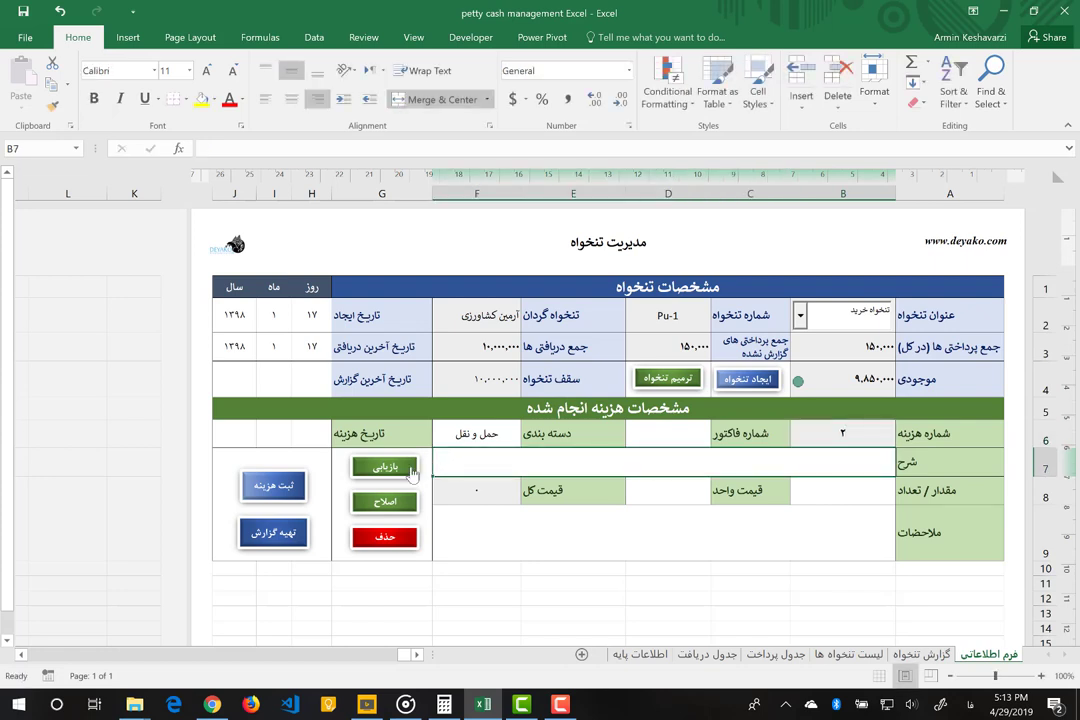
left_click(654, 437)
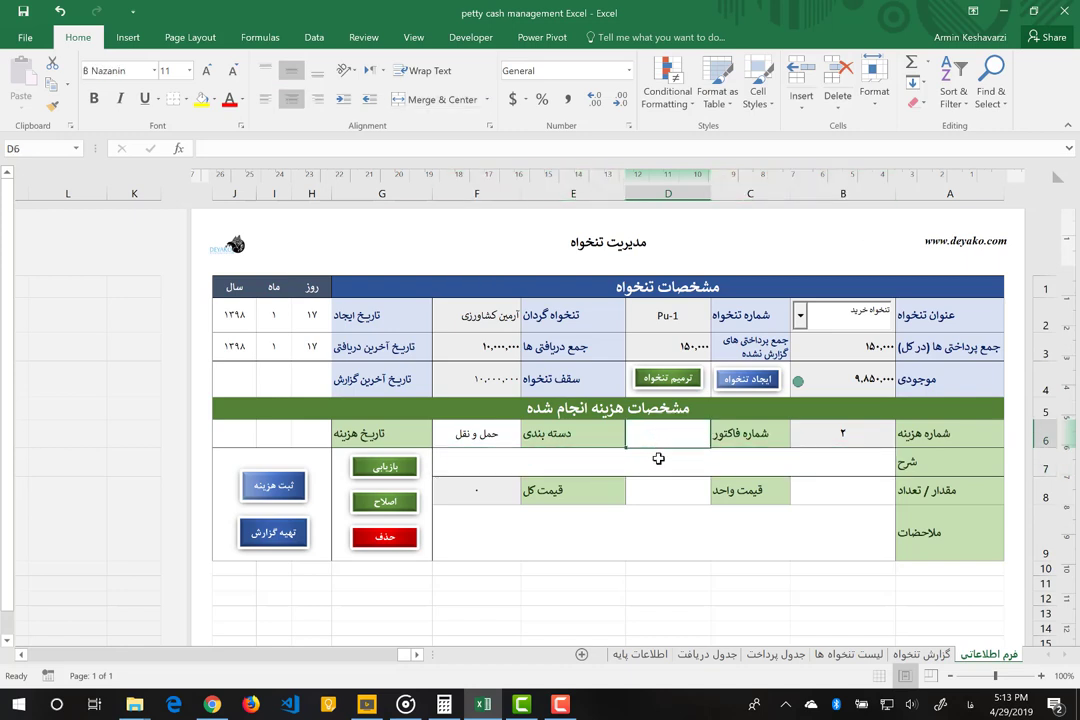
type("123")
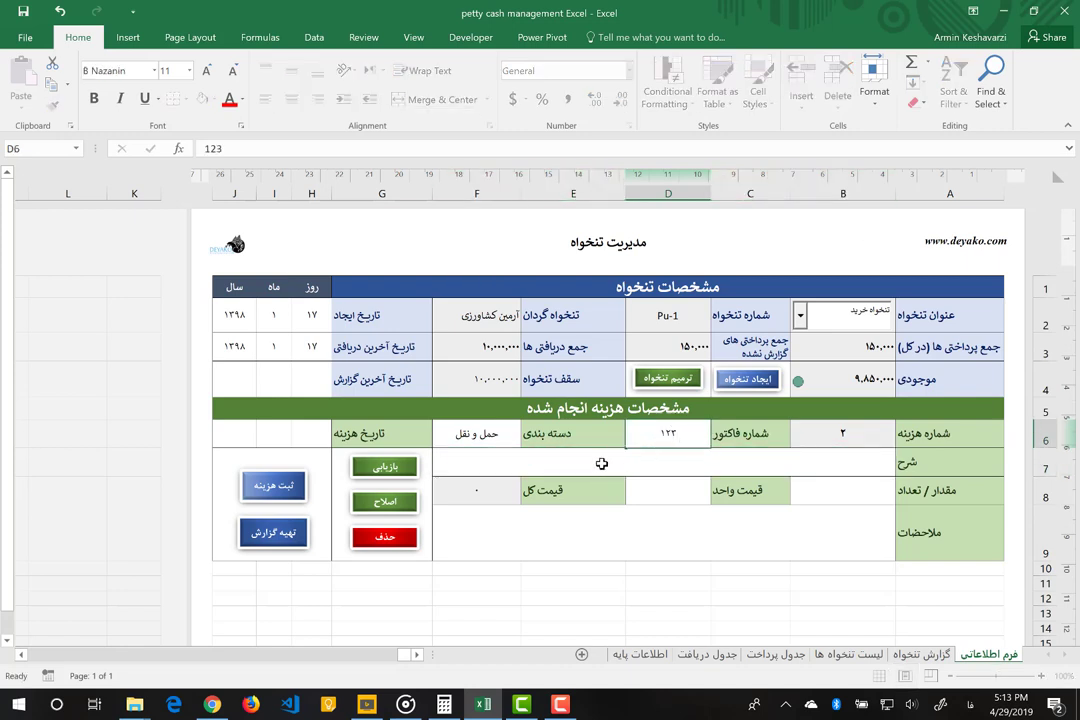
left_click(484, 457)
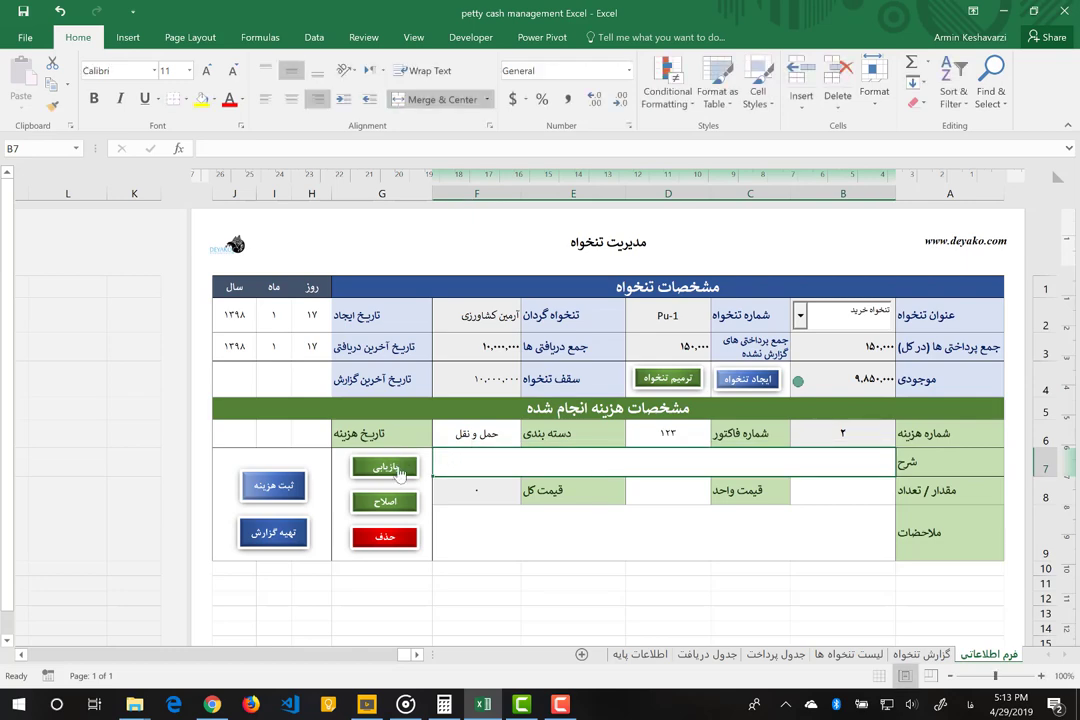
left_click(763, 661)
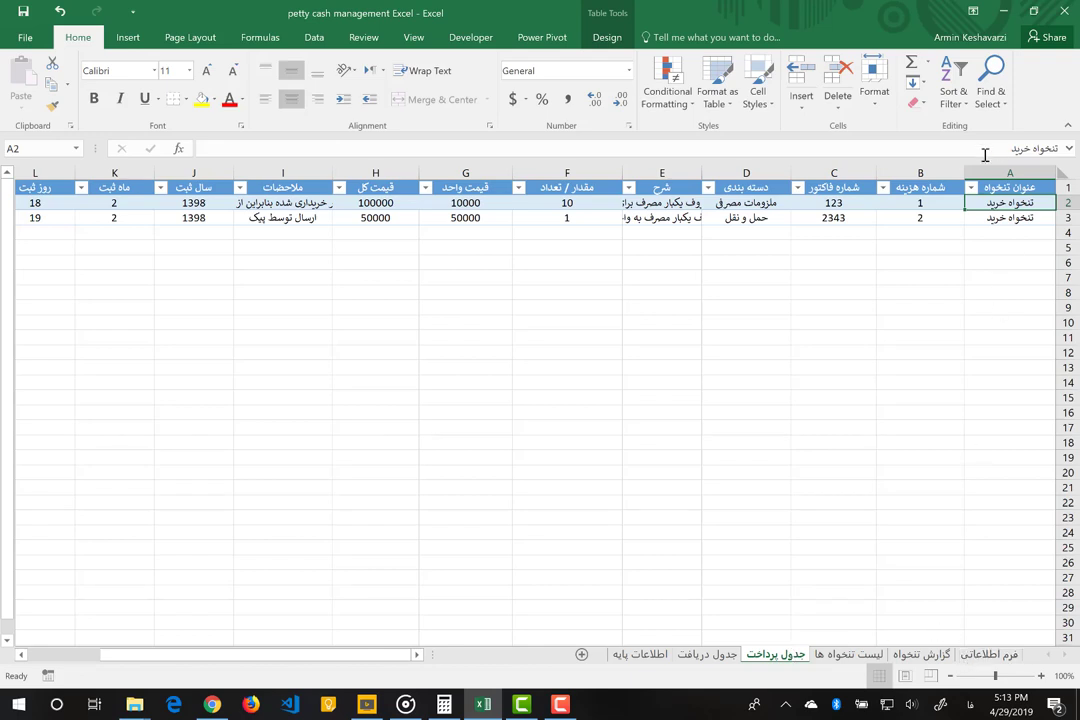
left_click(920, 655)
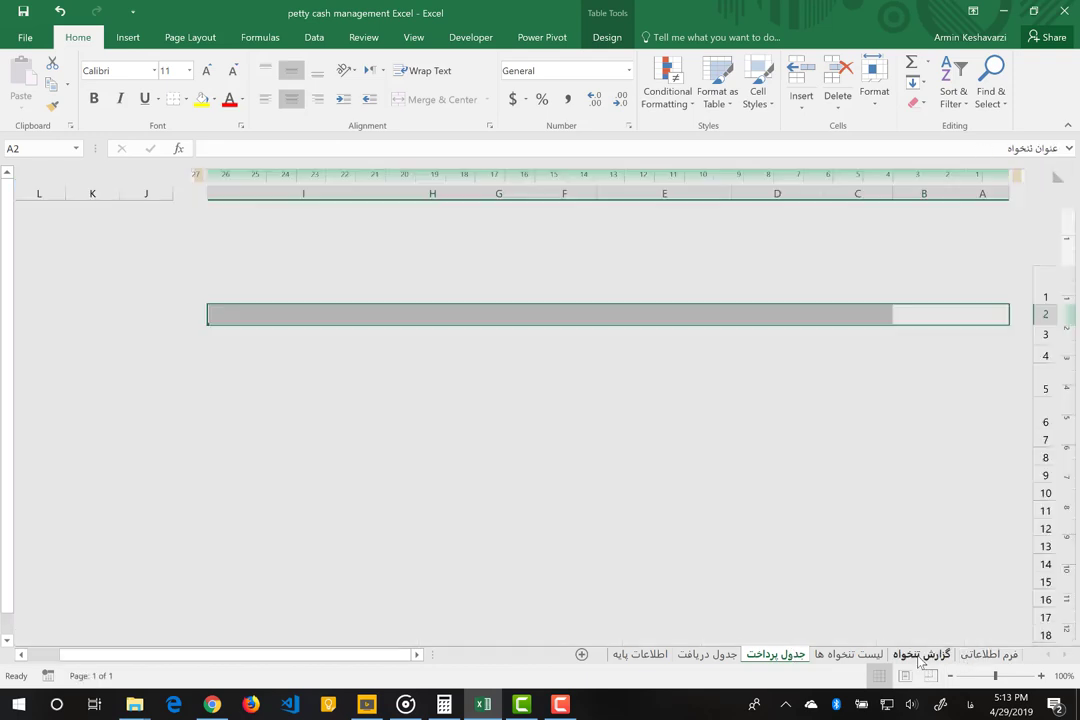
left_click(985, 655)
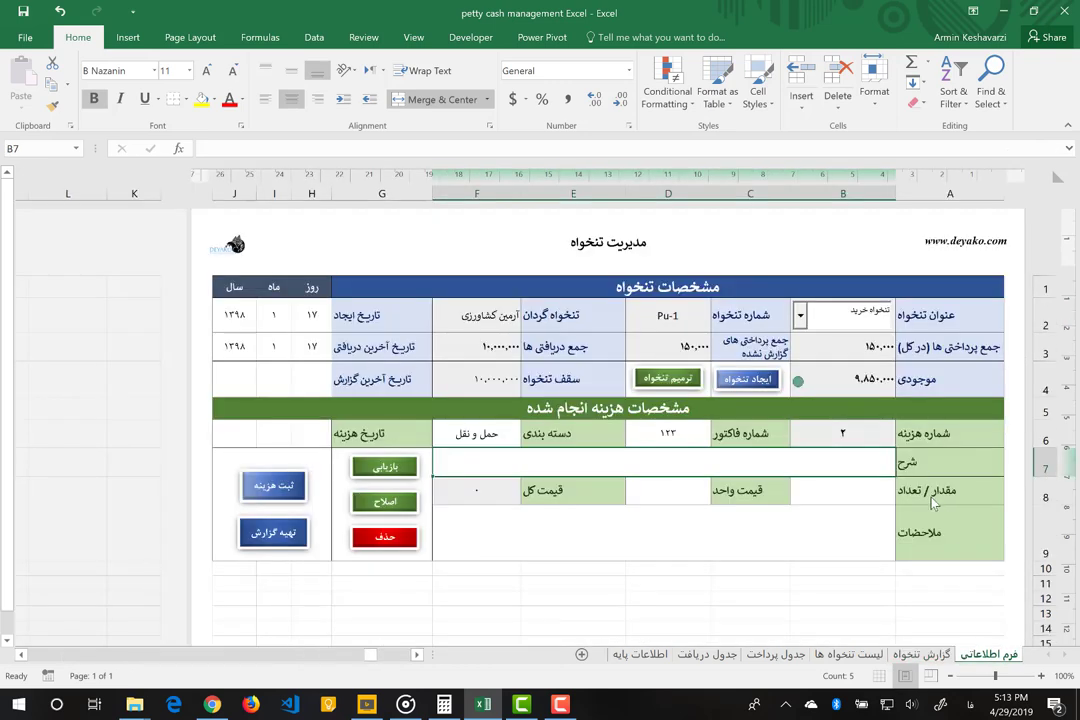
left_click(830, 432)
Retrieve saved expense number 1 into the form with بازیابی.
type("1")
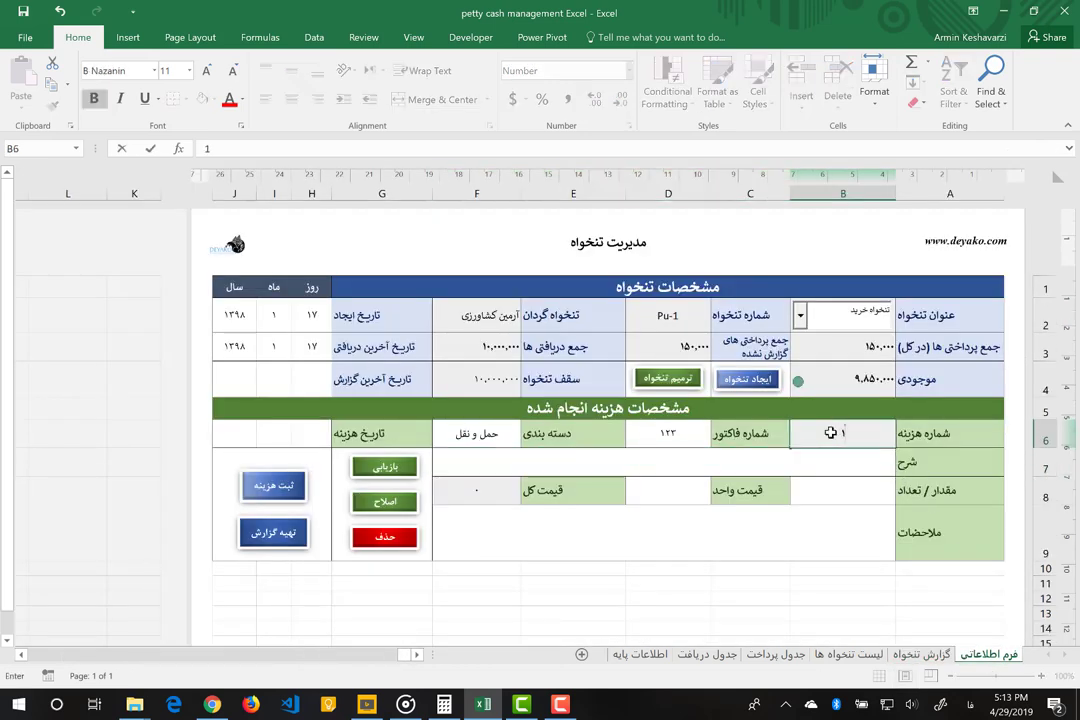
key("Return")
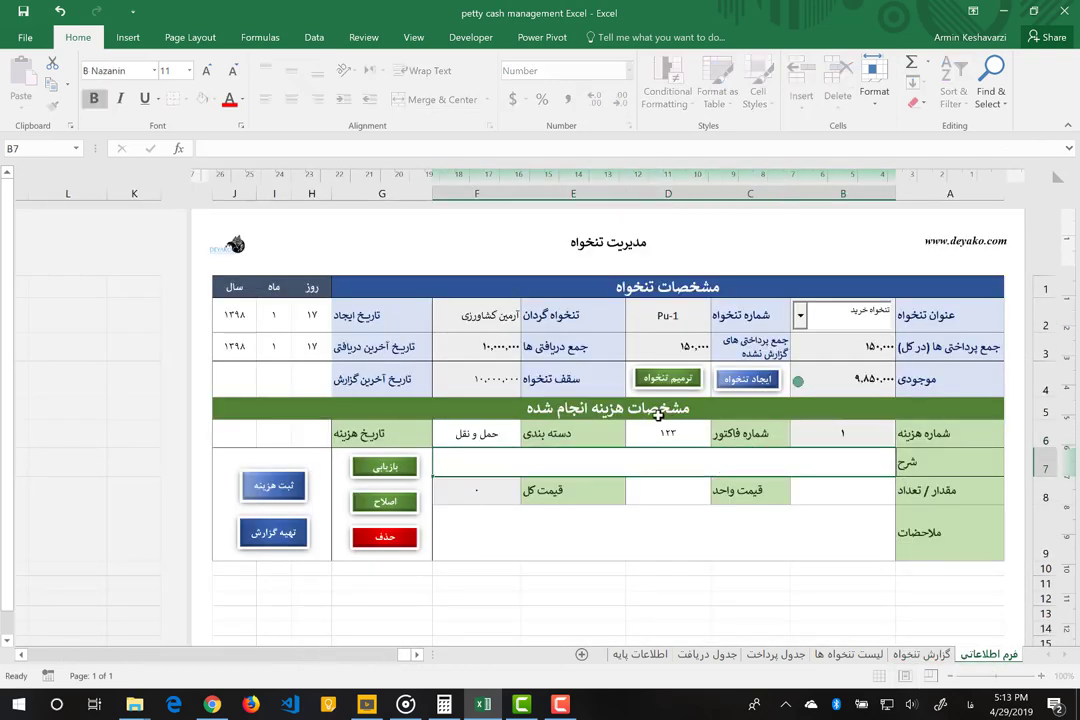
left_click(668, 433)
left_click(398, 466)
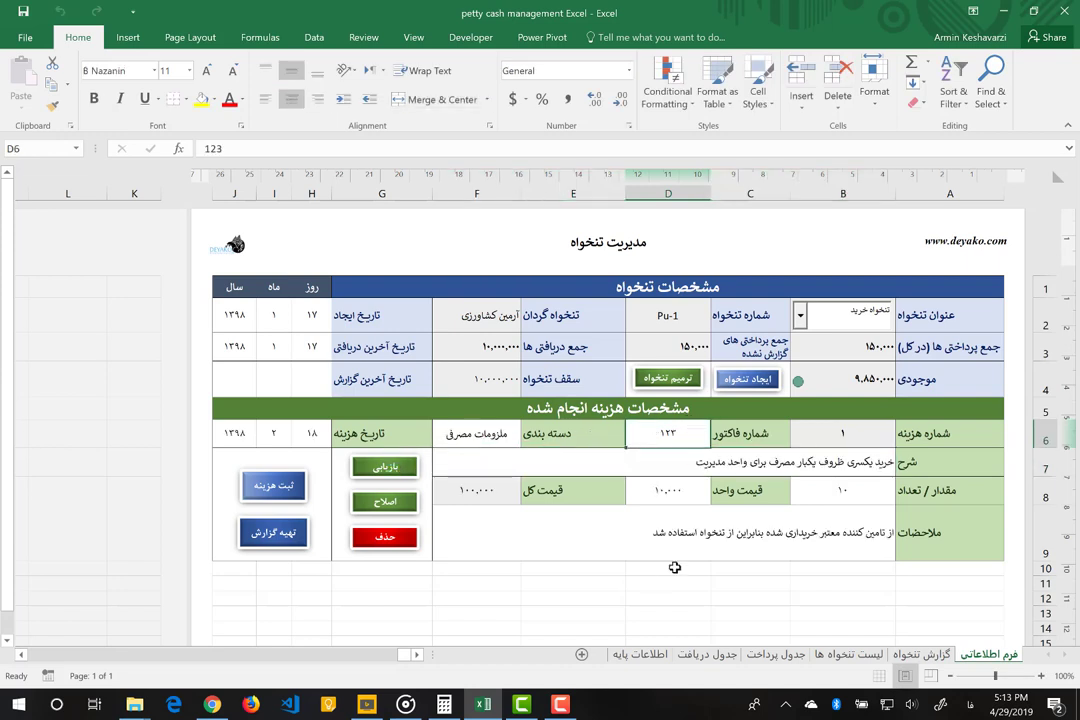
Clear the category, remarks and 10,000 unit price from the form.
left_click(718, 454)
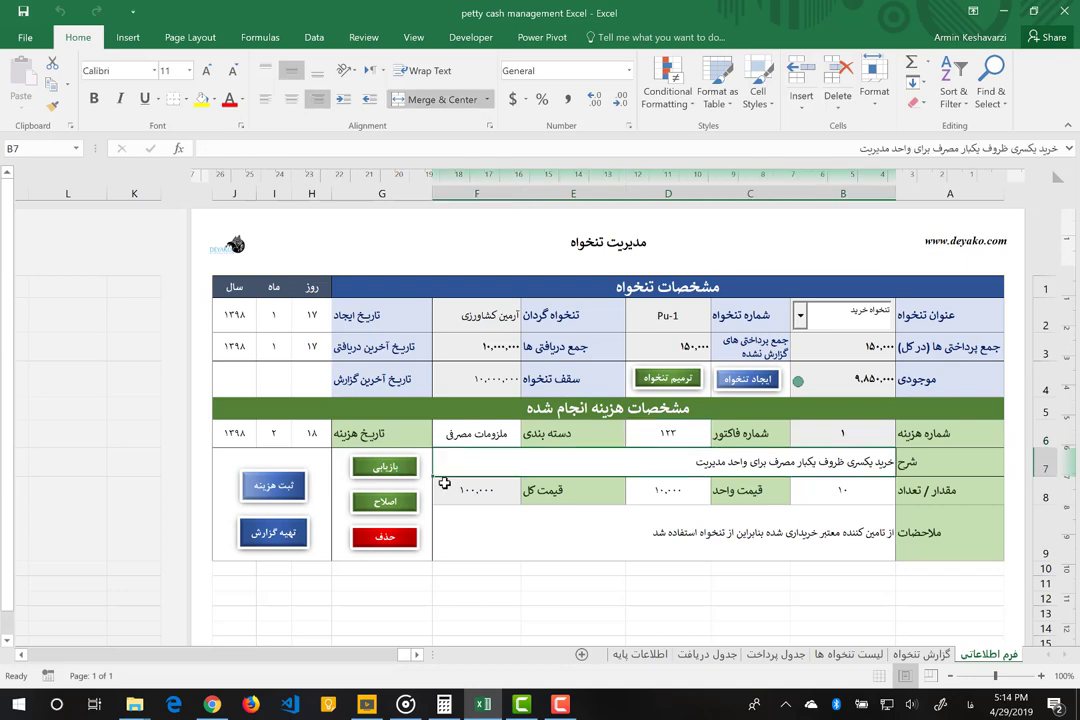
left_click(828, 431)
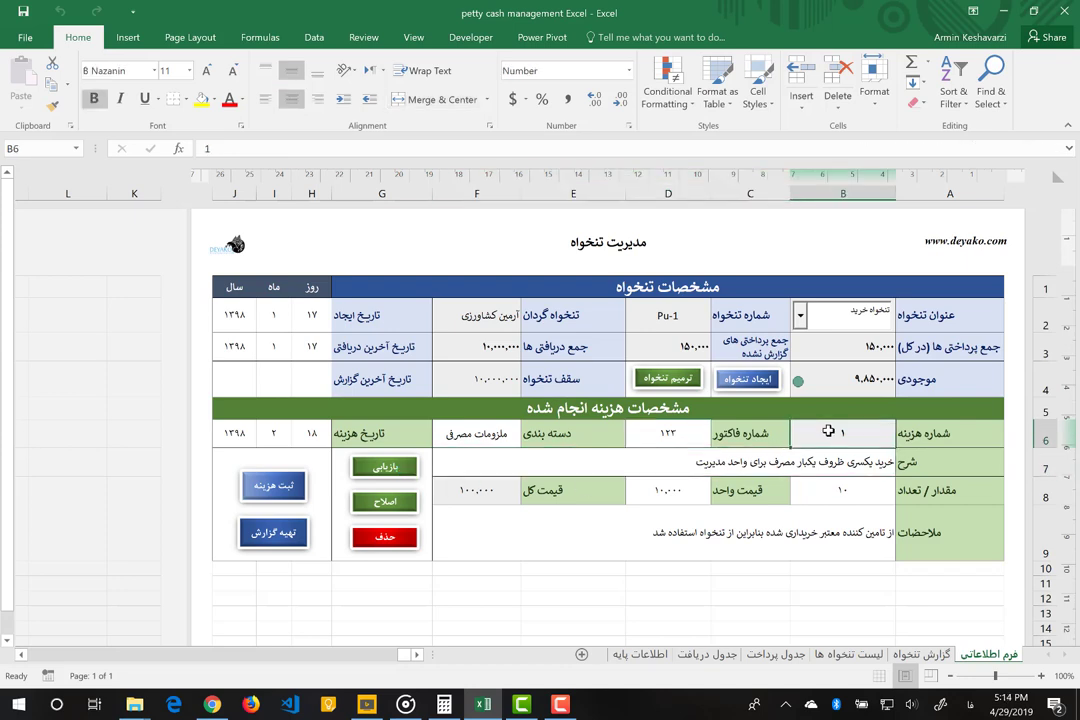
left_click(700, 464)
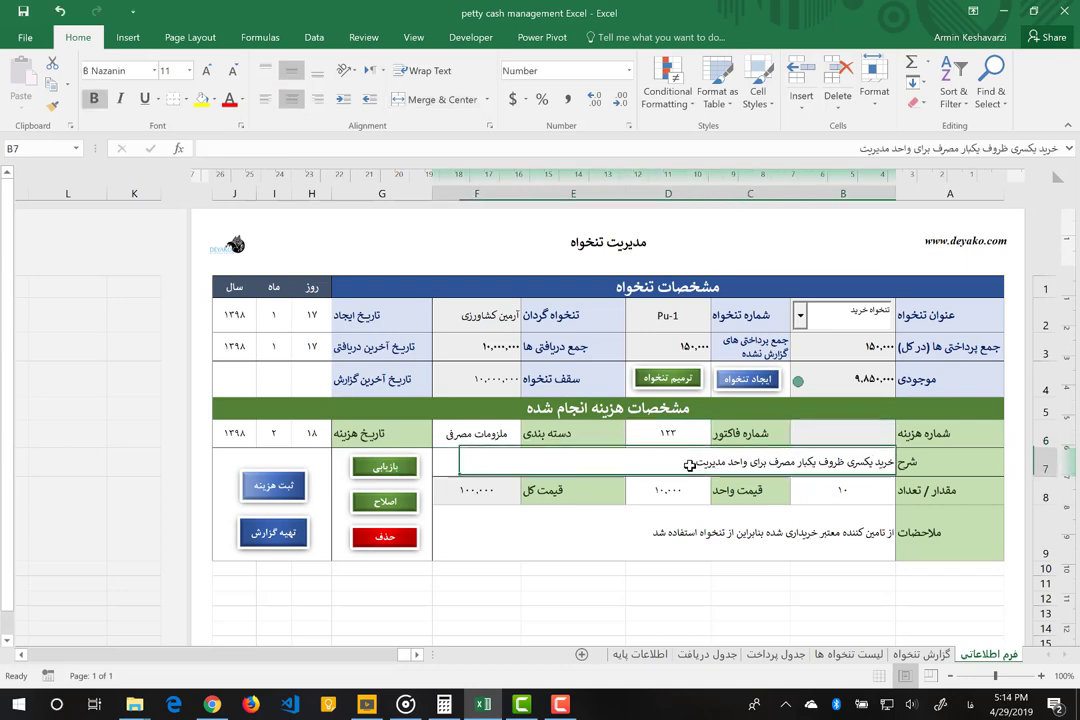
left_click(478, 437)
key("Delete")
key("Return")
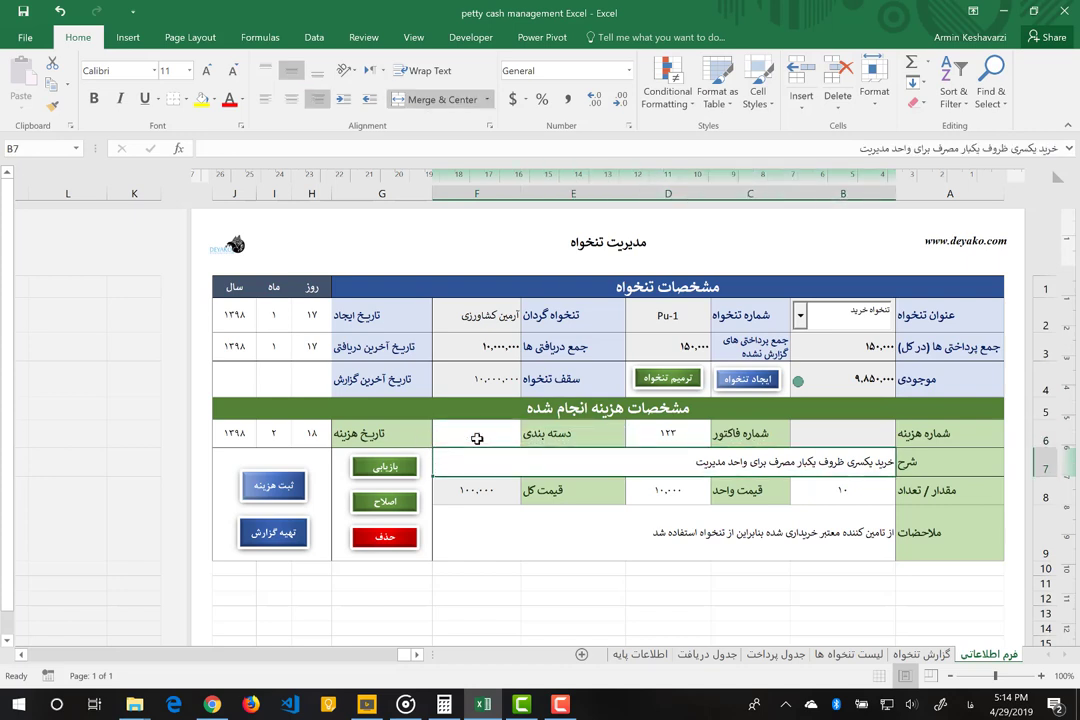
key("Return")
key("Return")
key("Delete")
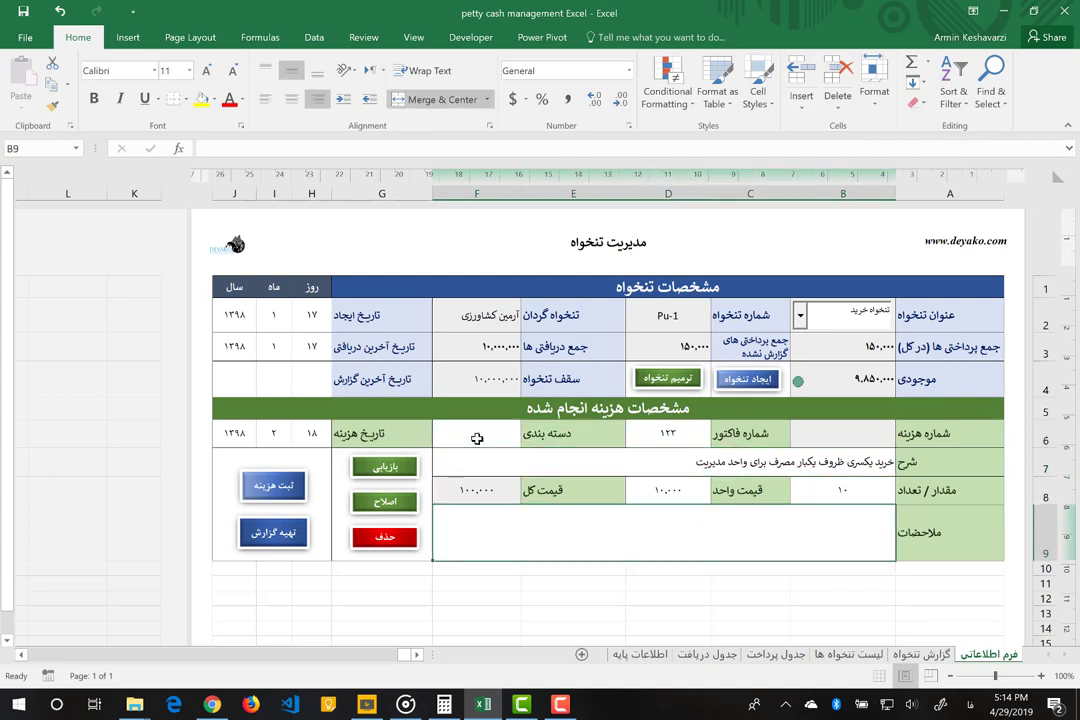
key("shift+Return")
key("shift+Return")
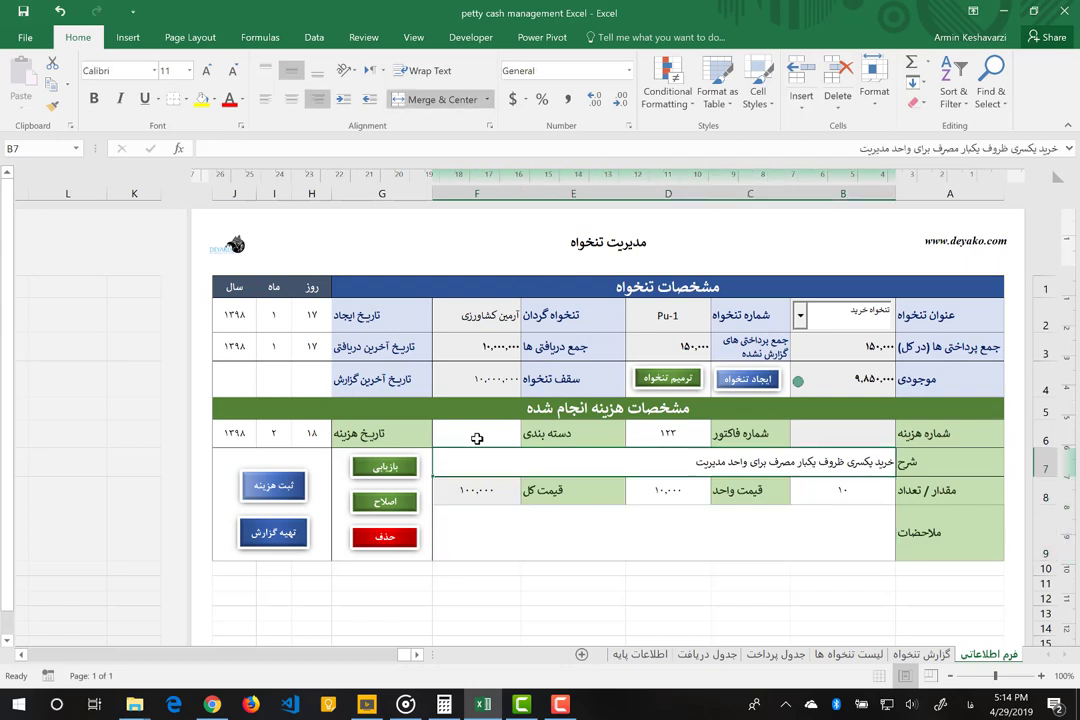
key("Return")
key("shift+Tab")
key("Delete")
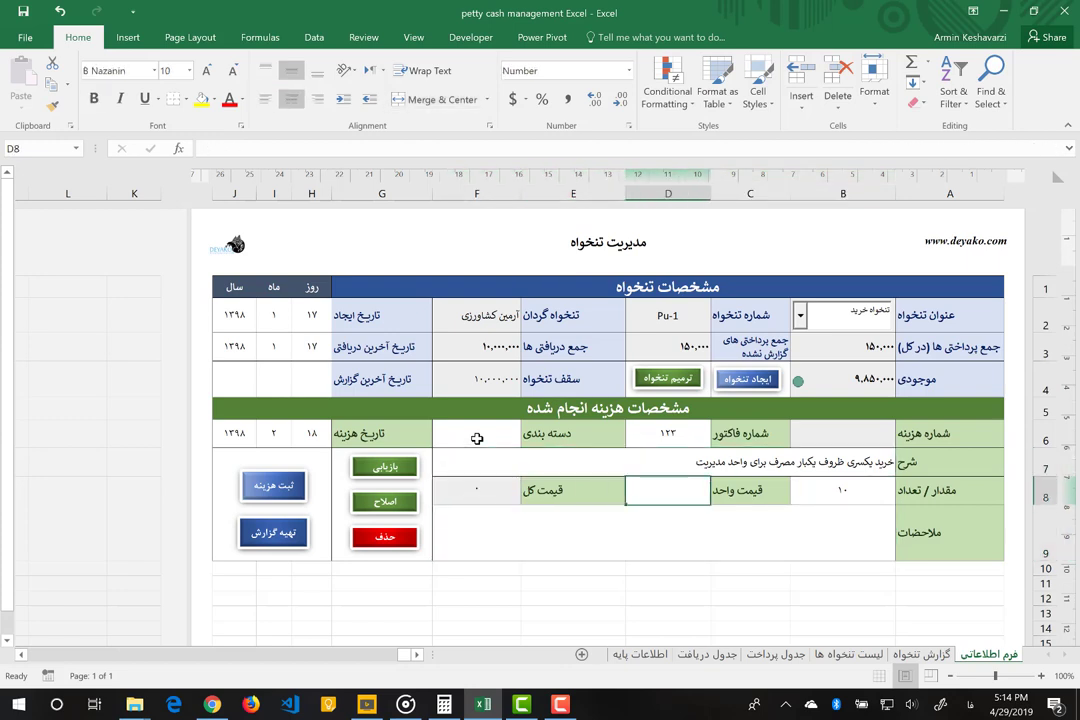
key("shift+Tab")
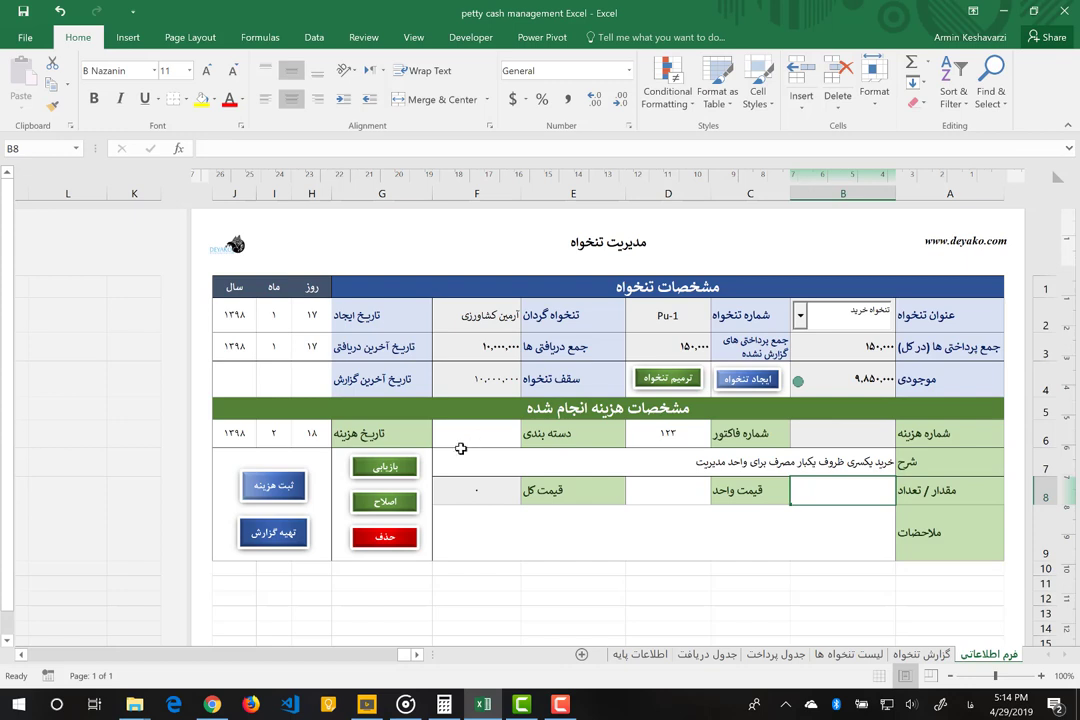
Reload expense 1's stored record: invoice 123, dated 1398/2/18, totalling 100,000.
left_click(668, 436)
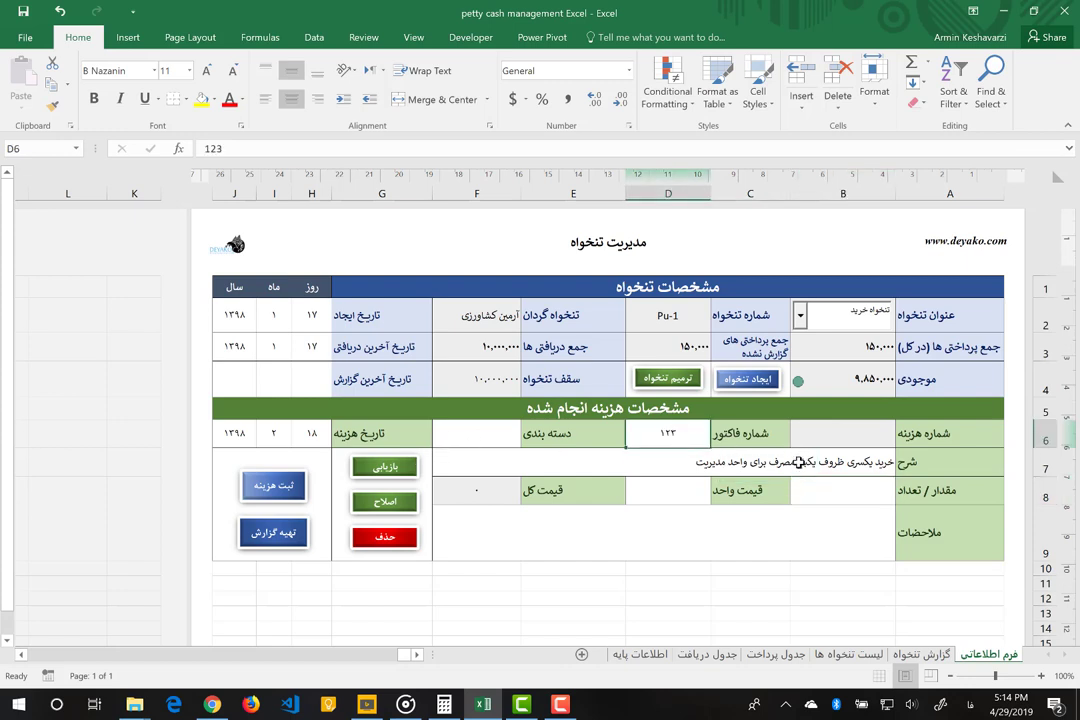
left_click(770, 462)
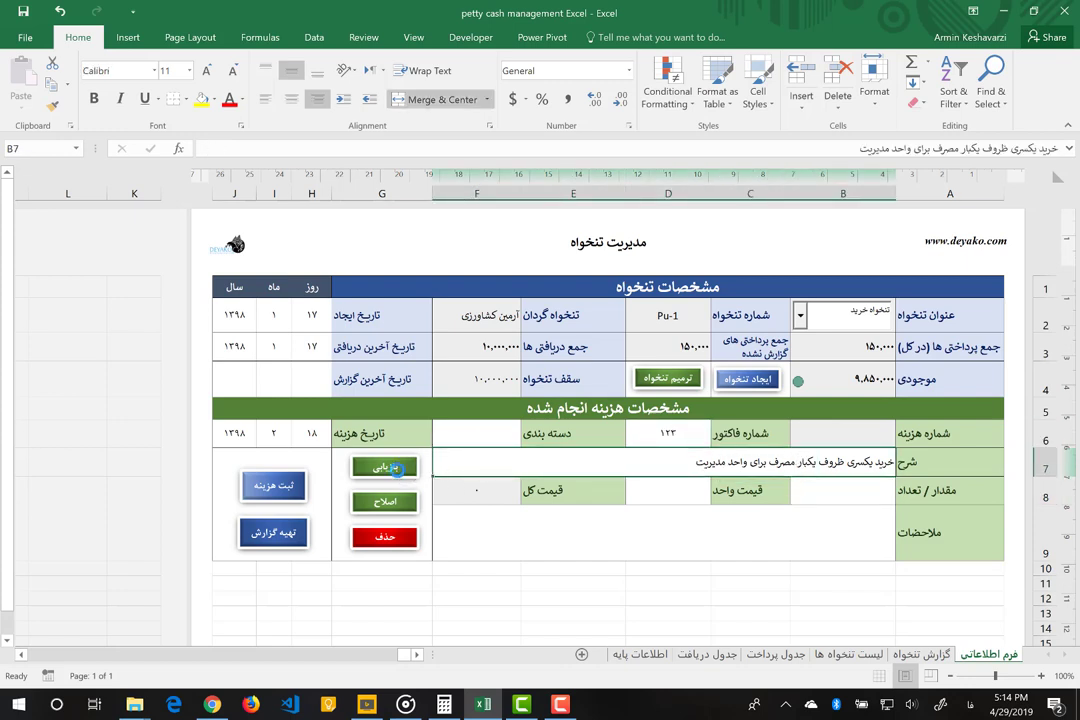
left_click(395, 467)
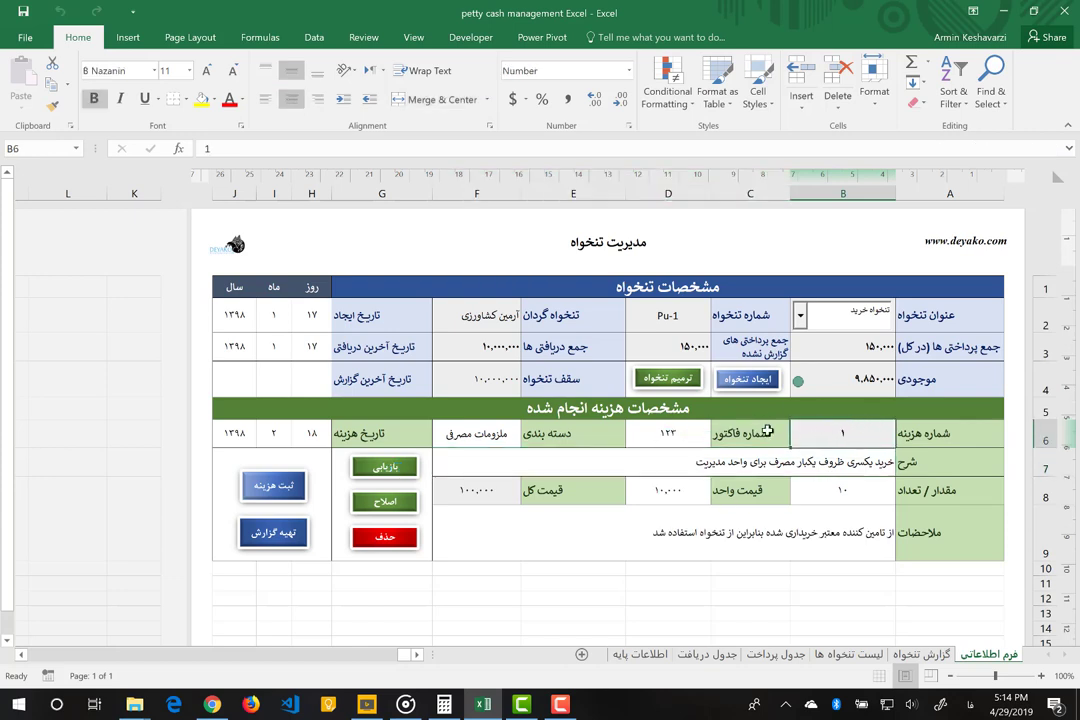
left_click(681, 432)
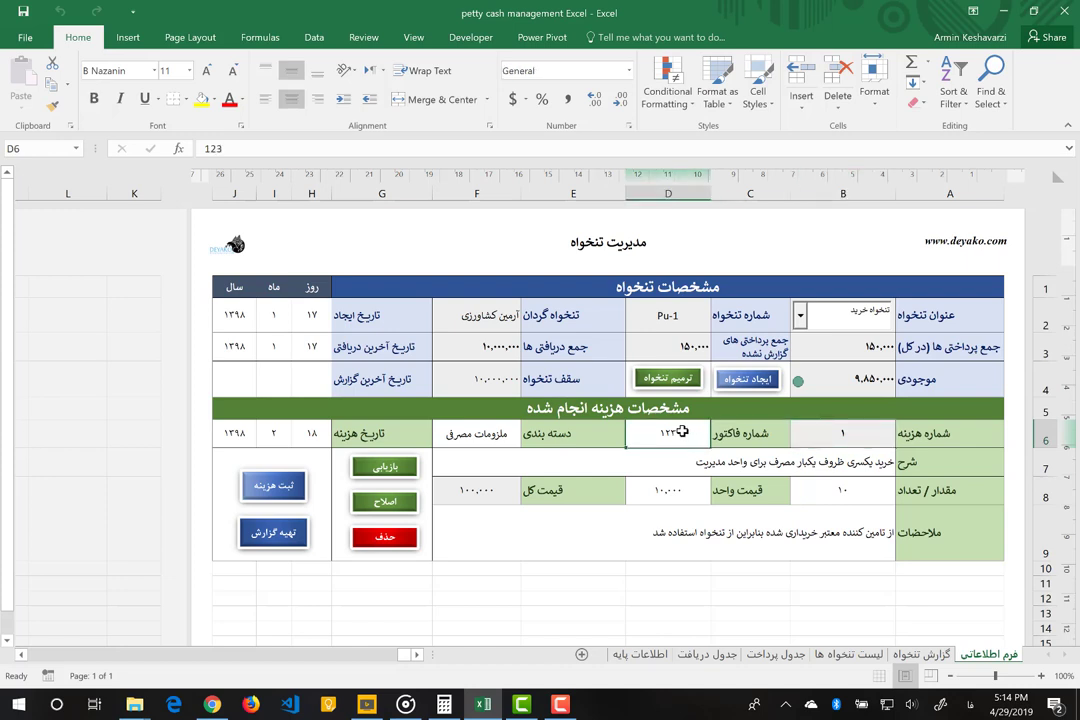
left_click(749, 466)
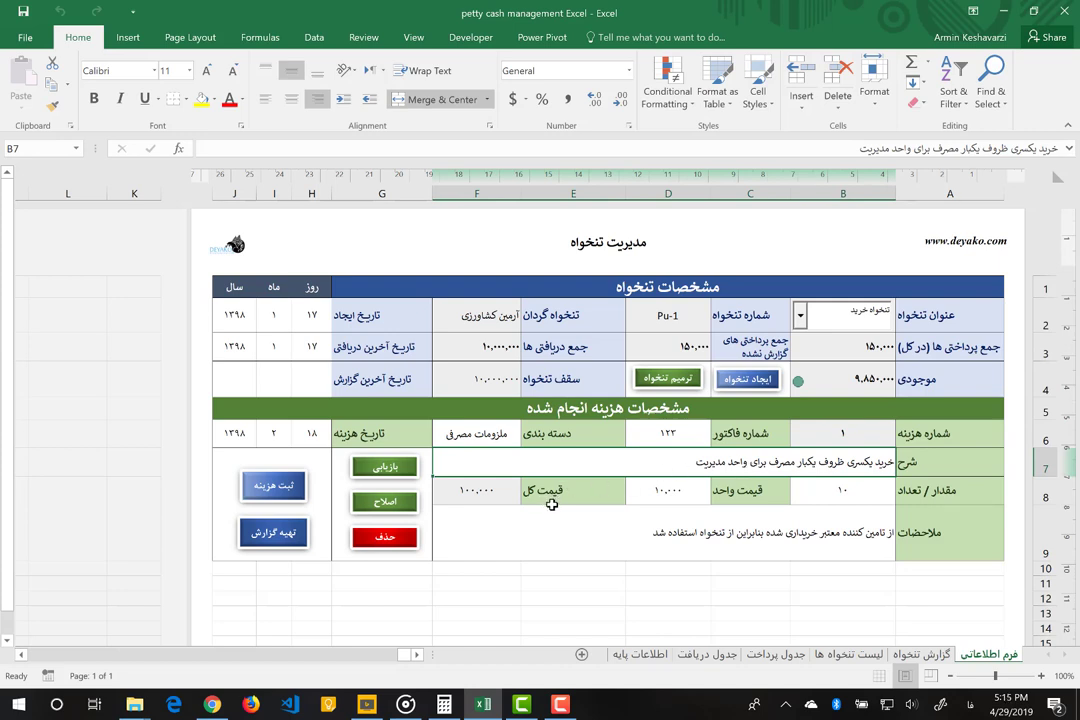
Replace ظروف with بشقاب in expense 1's description and save with اصلاح.
double_click(832, 462)
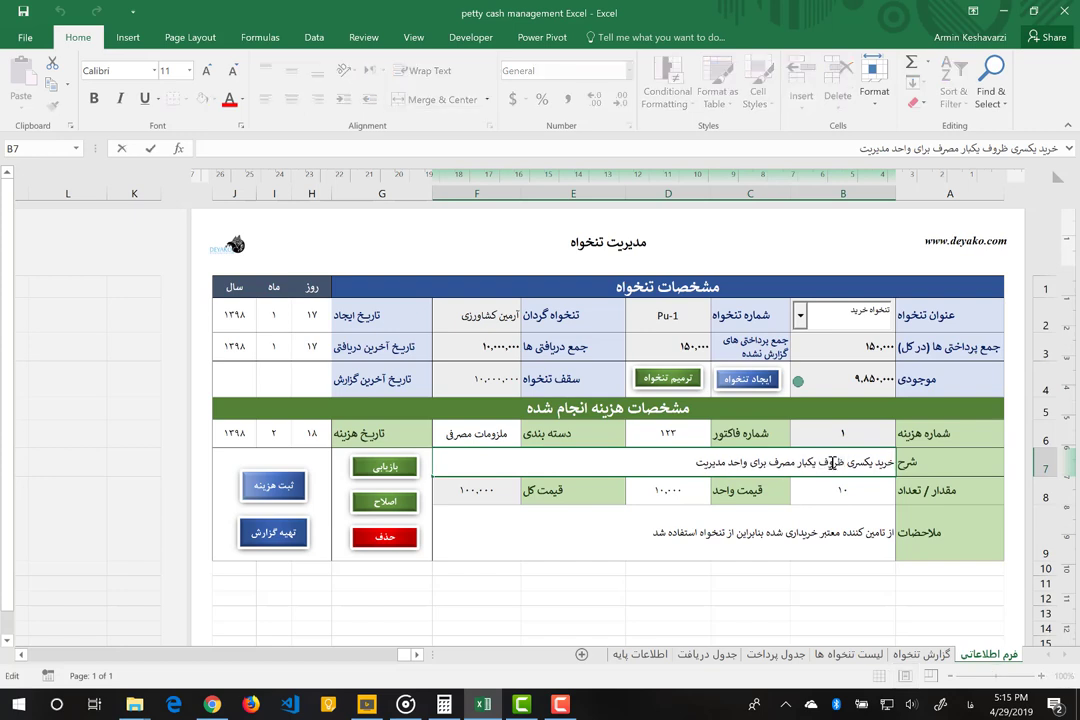
double_click(832, 462)
type("بشقاب")
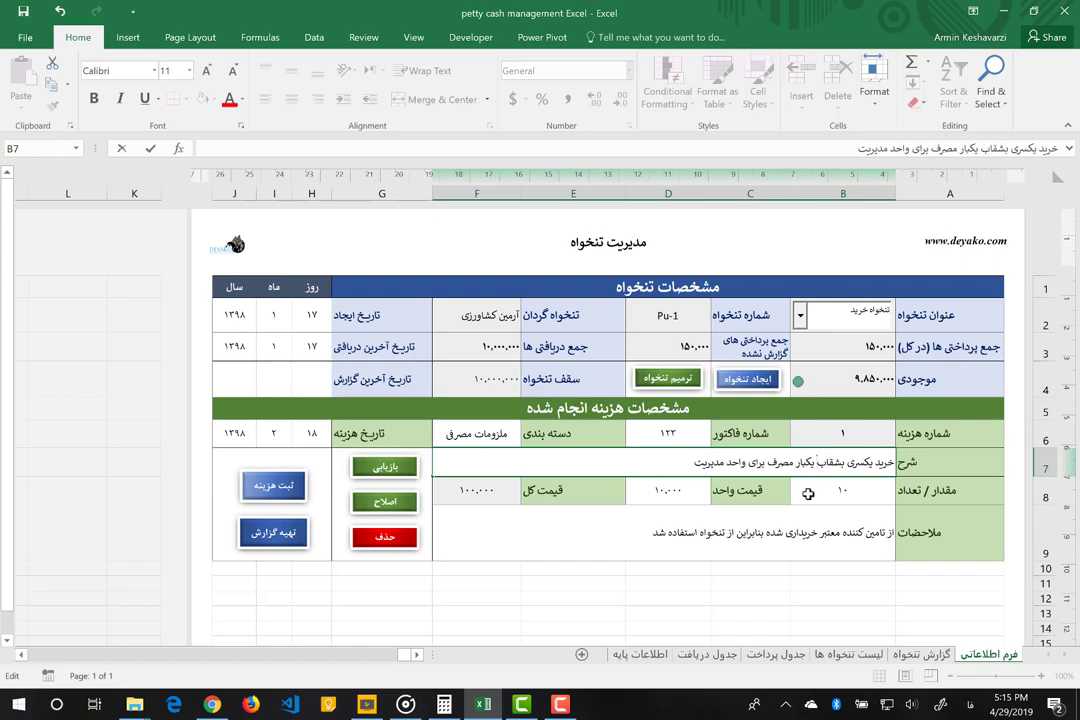
left_click(762, 521)
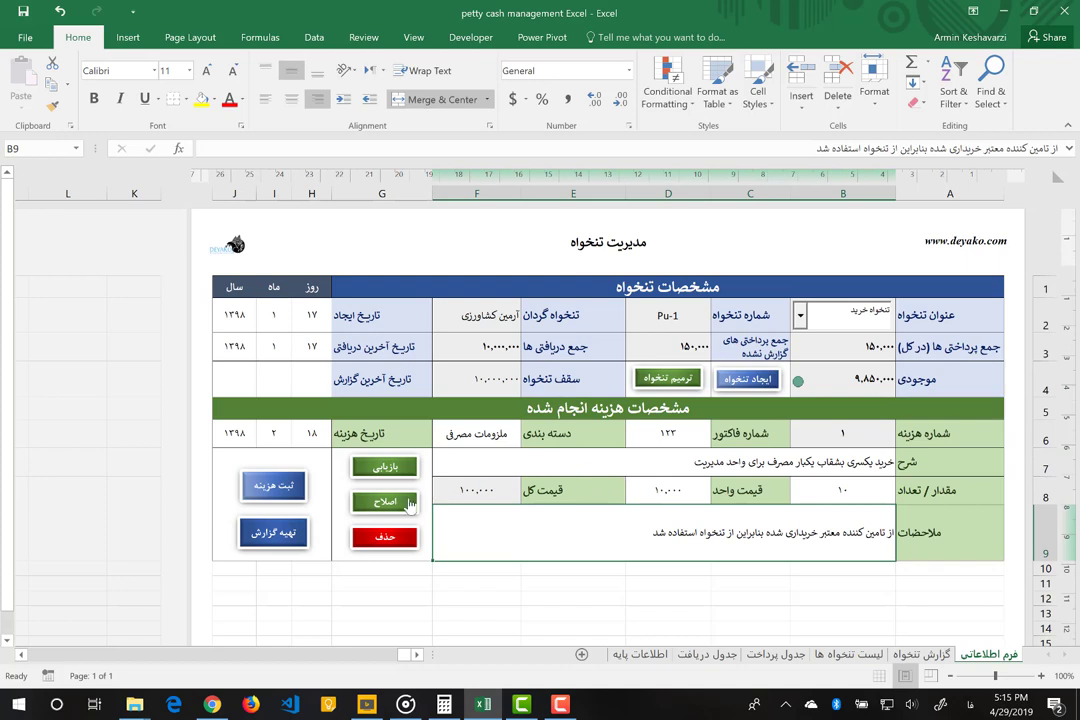
left_click(397, 508)
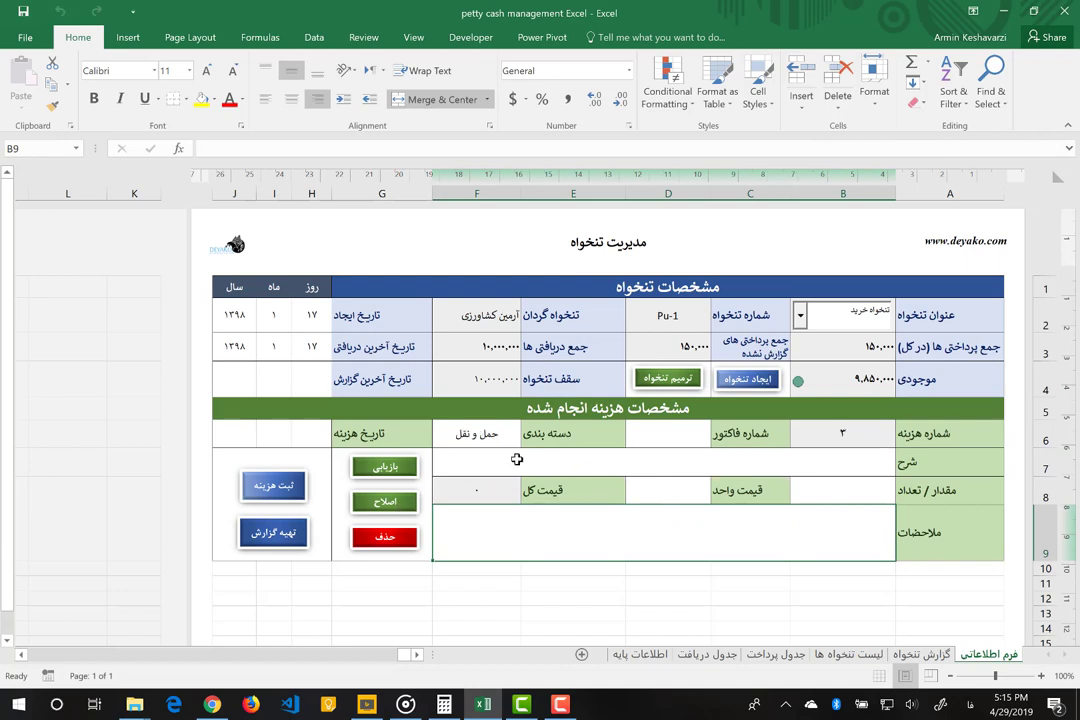
Retrieve expense 1 with invoice 123 and delete the record.
left_click(833, 430)
type("1")
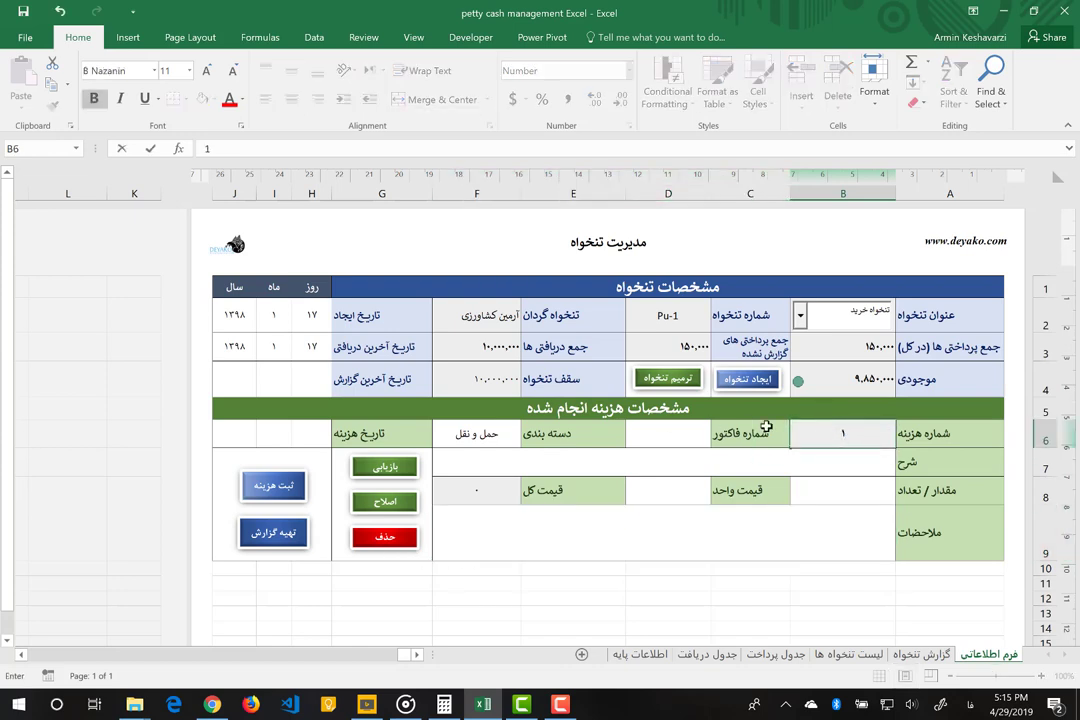
left_click(638, 430)
type("123")
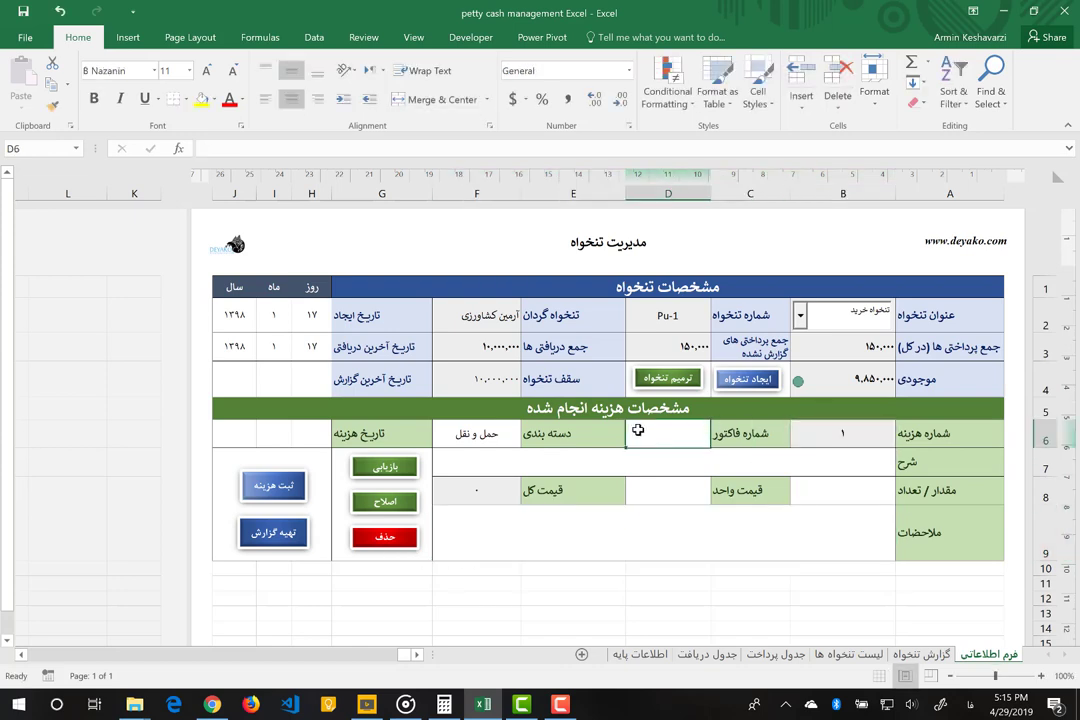
key("Return")
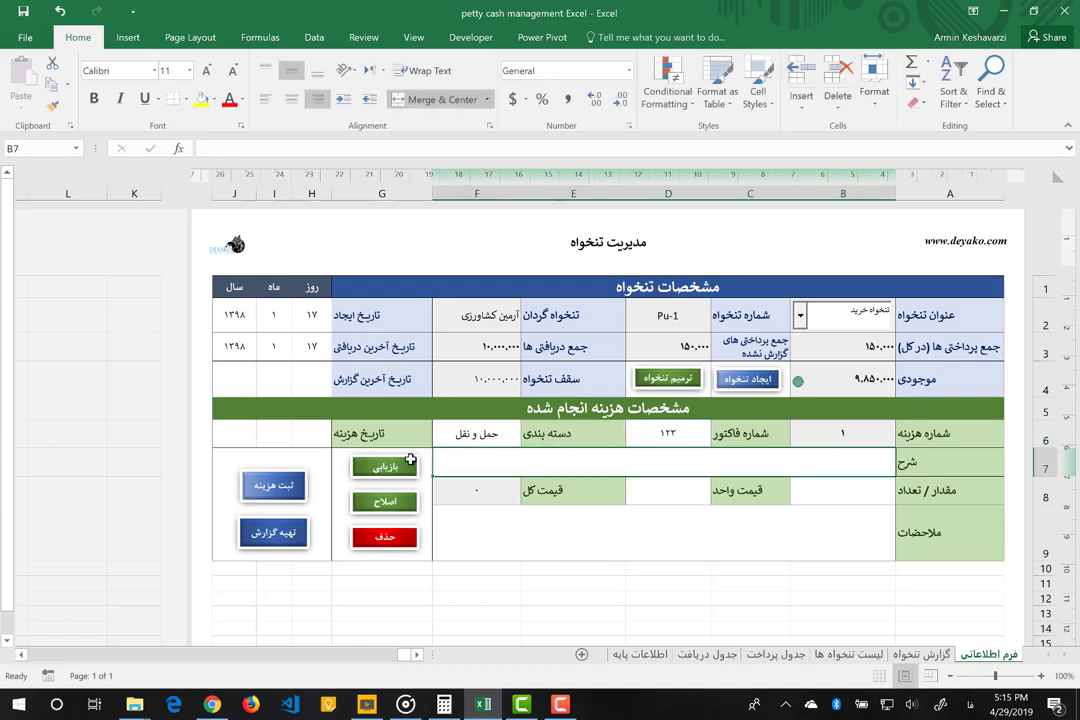
left_click(383, 467)
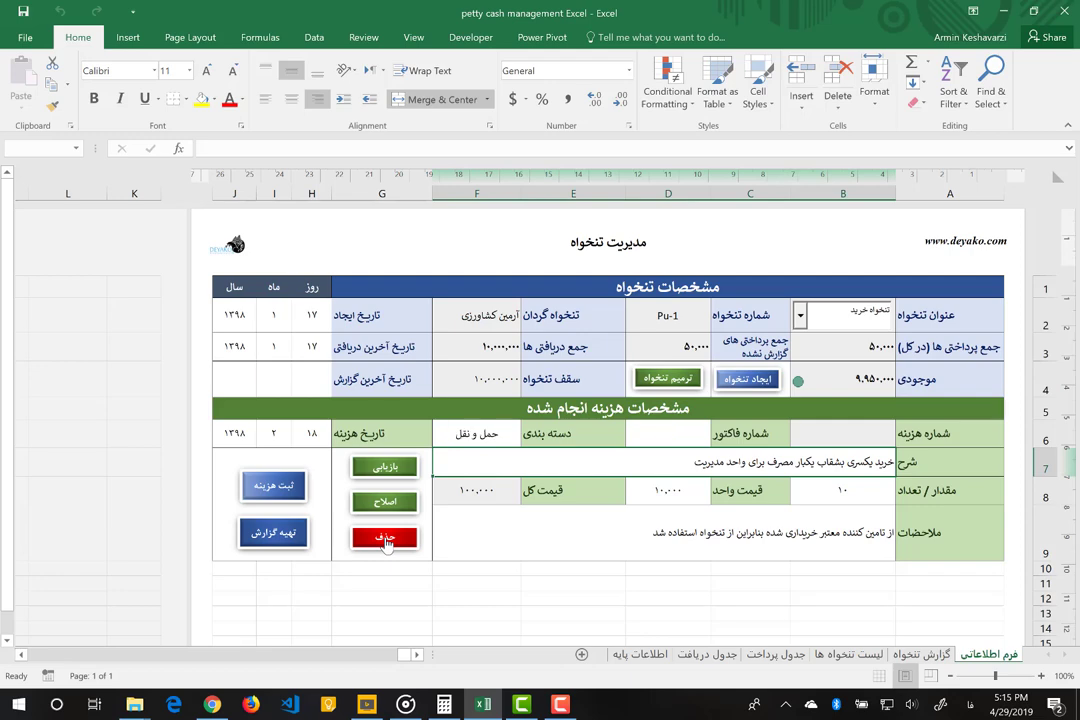
left_click(386, 539)
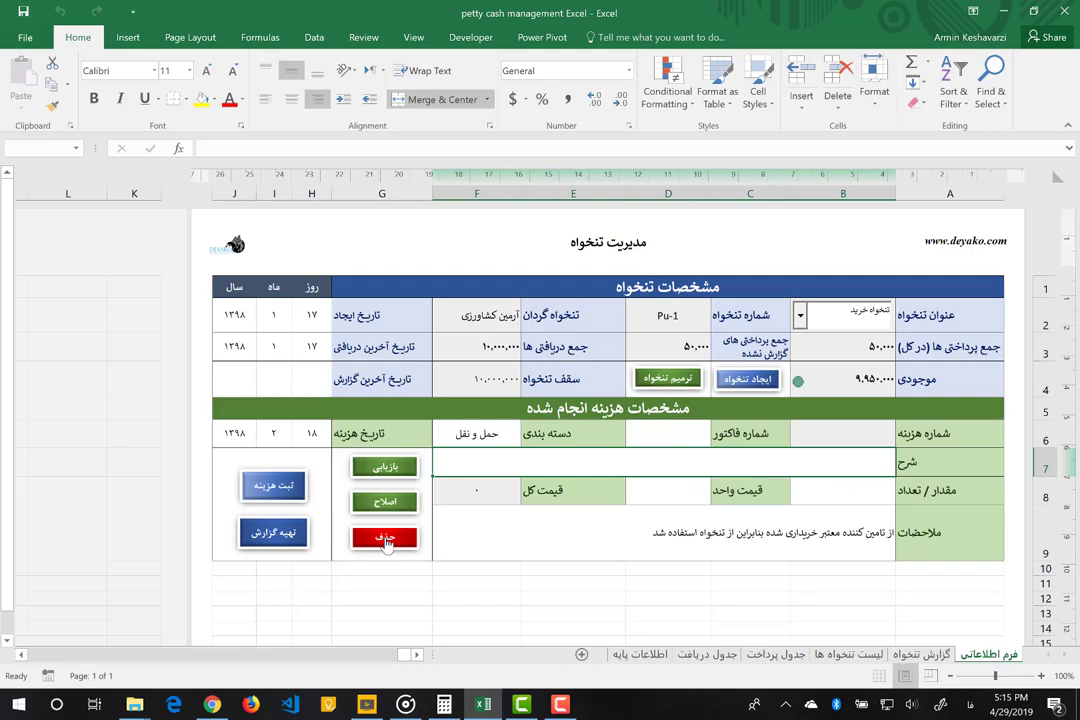
Check the payment table for the remaining record, then return to فرم اطلاعاتی.
left_click(762, 655)
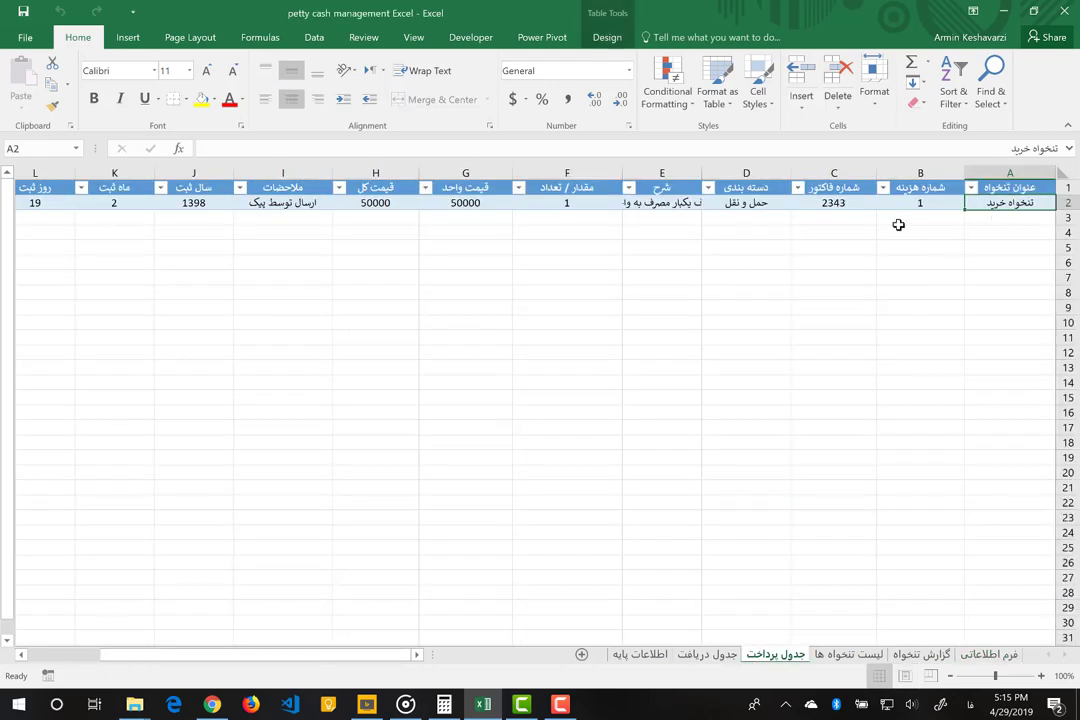
left_click(905, 204)
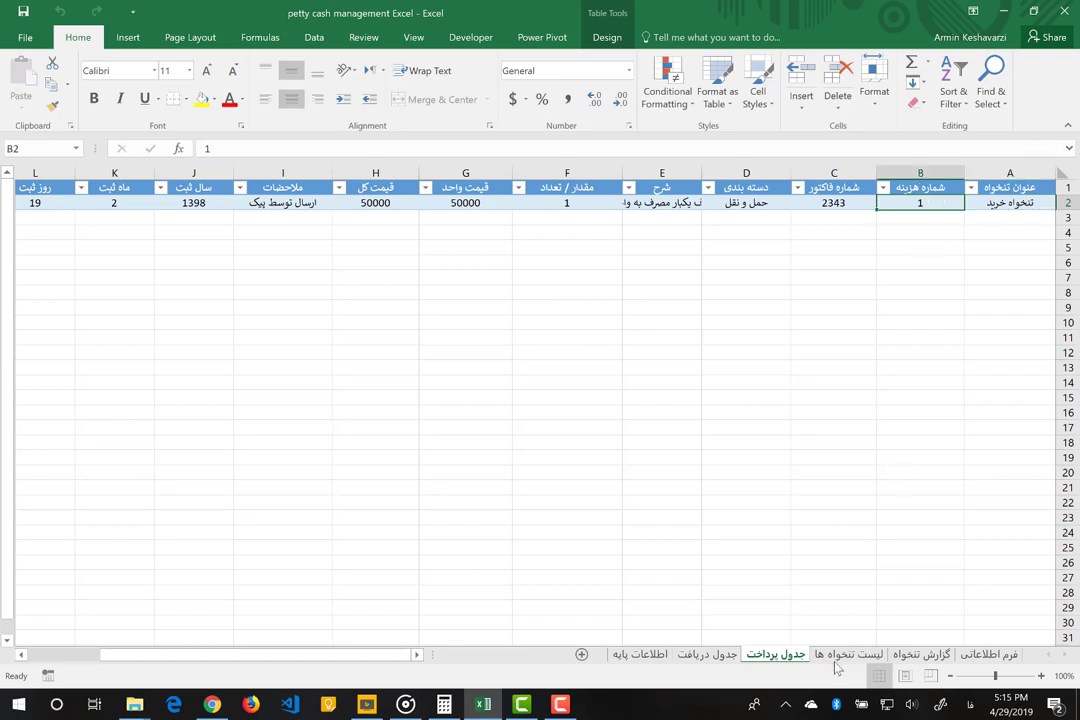
left_click(968, 656)
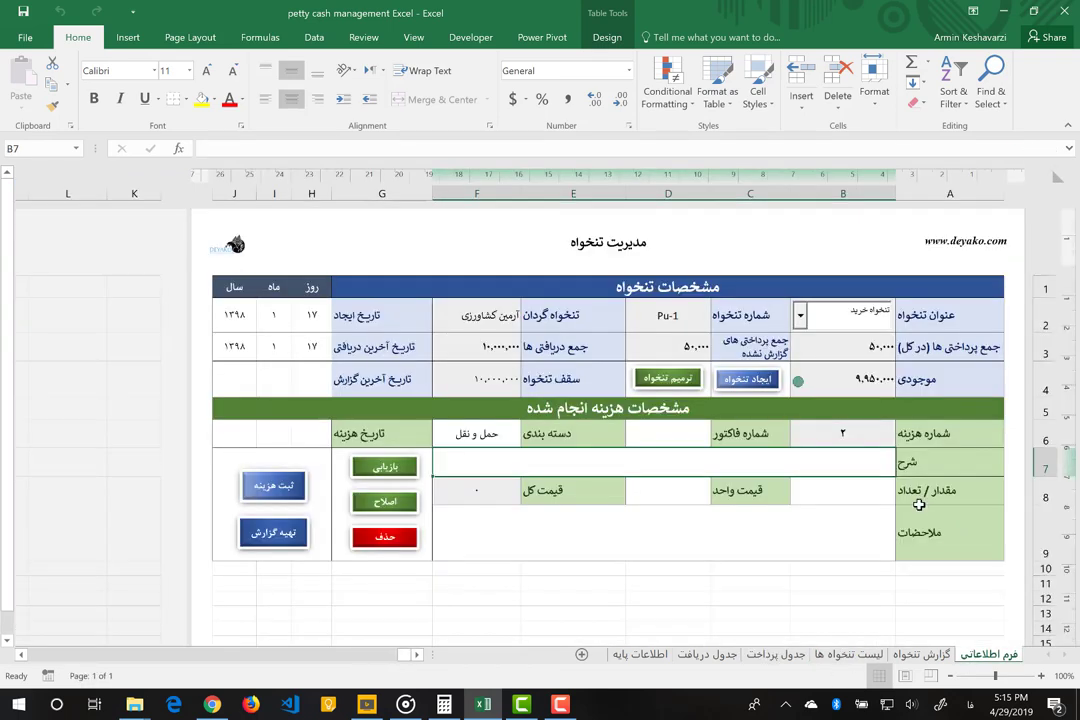
Enter invoice 123 and the description 'خرید بشقاب های یکبار مصرف برای واحد مدیریت'.
left_click(690, 433)
type("1")
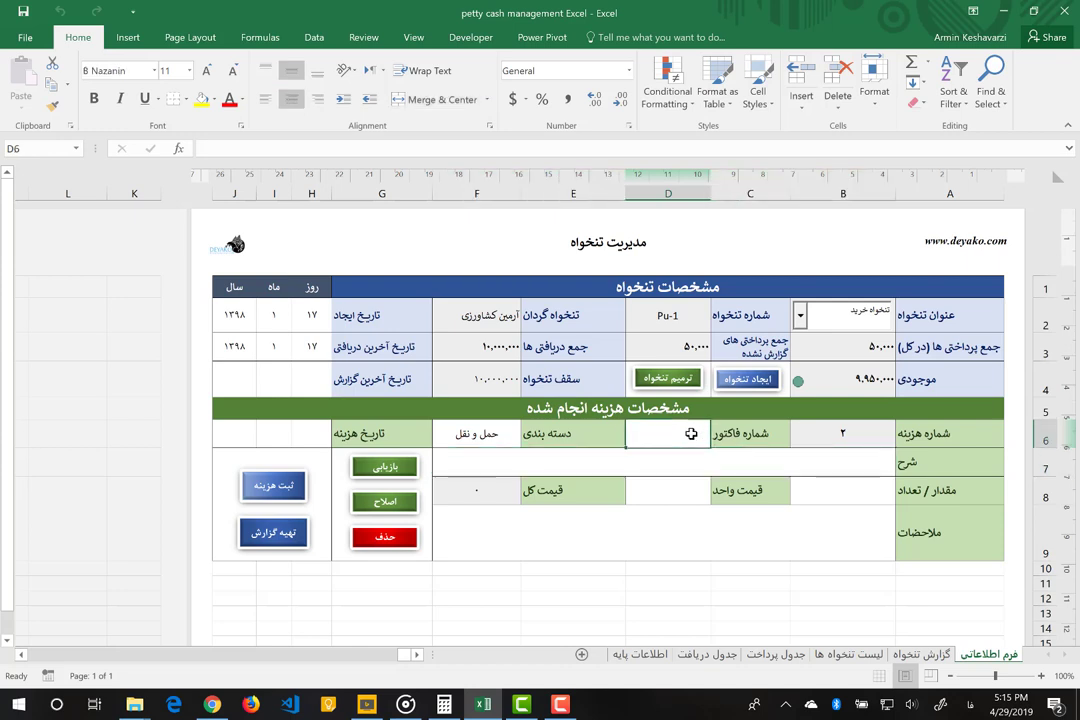
type("23")
key("Return")
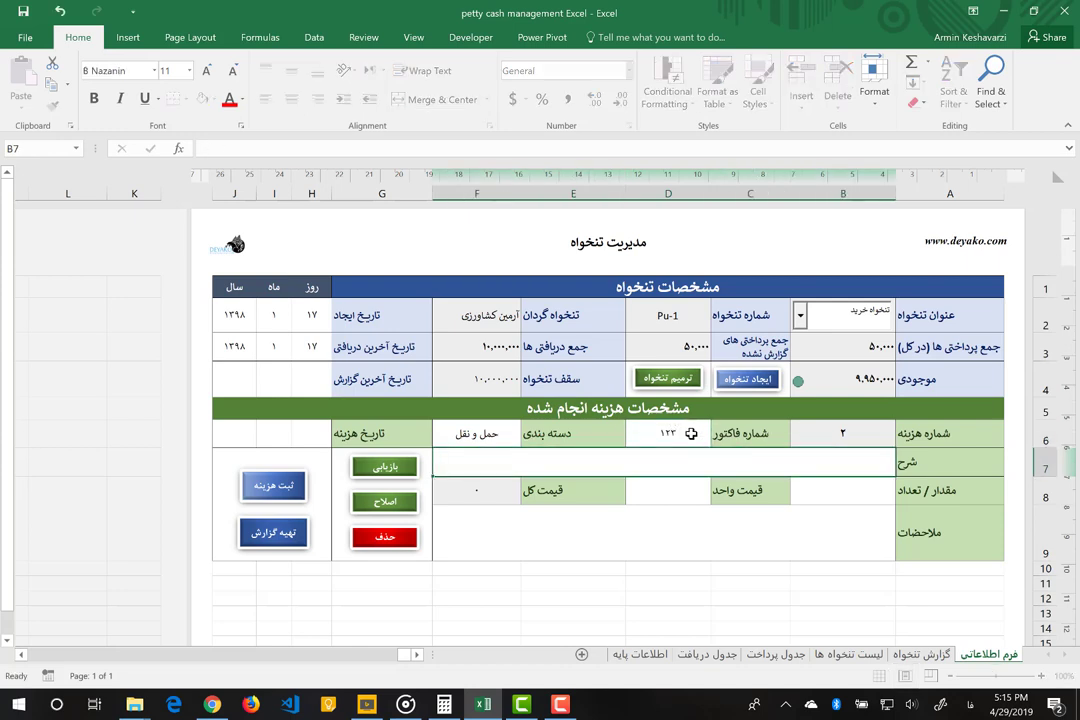
type("خرید")
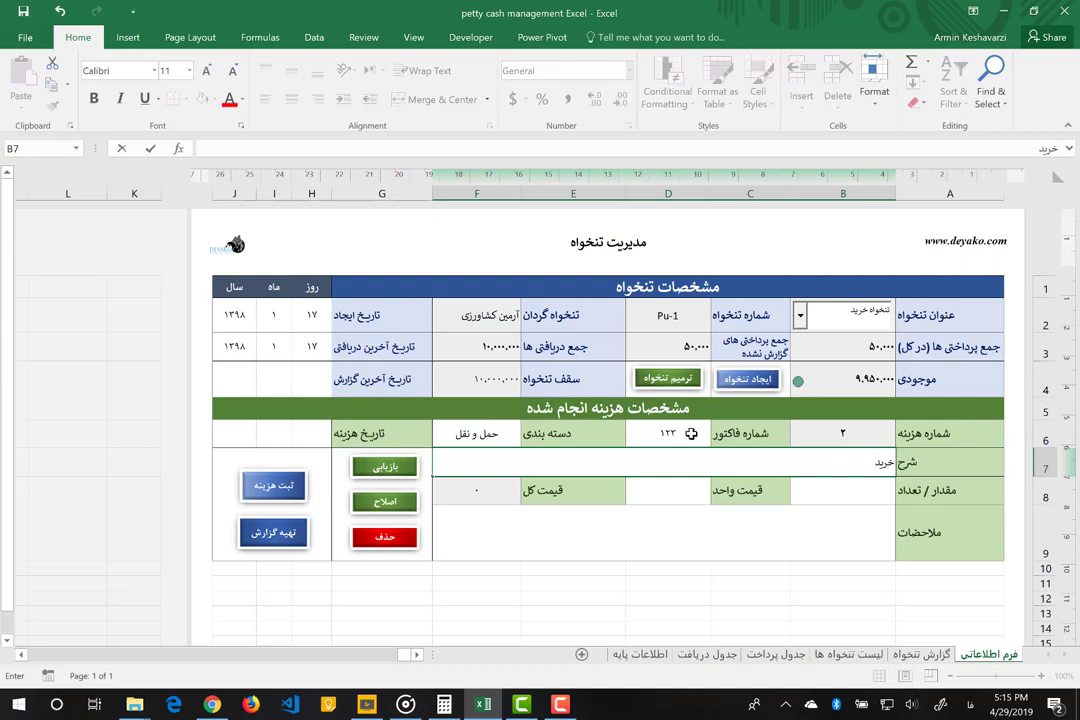
type(" بشقاب های ی")
type("کبار م")
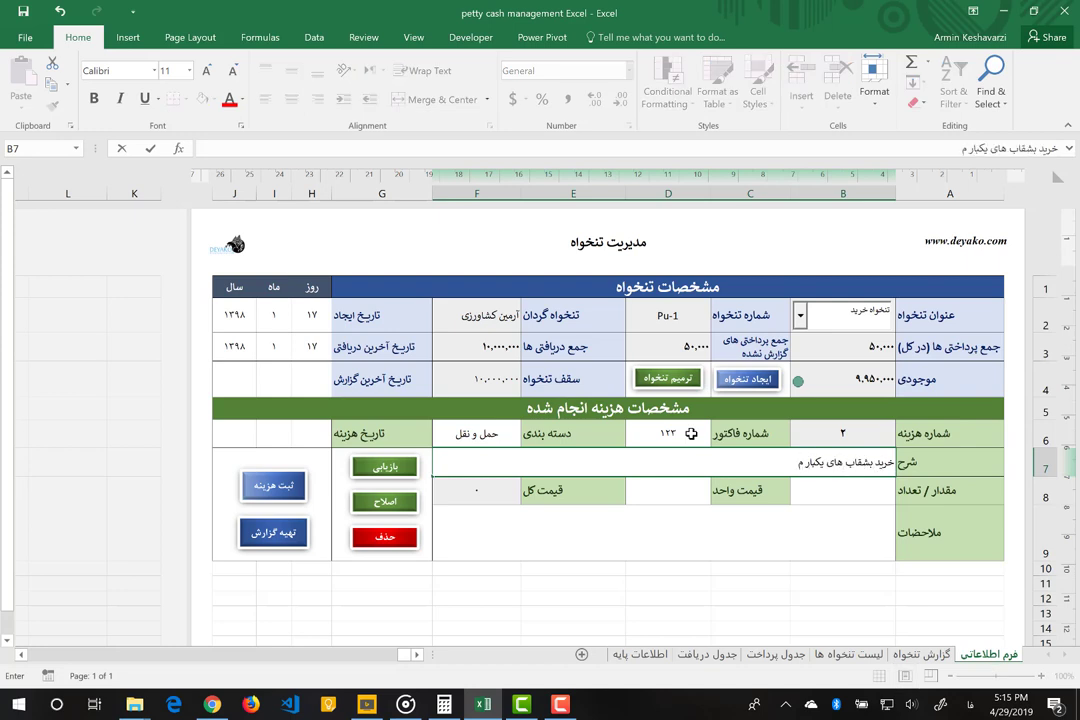
type("صرف برا")
type("ی واحد مدیریت")
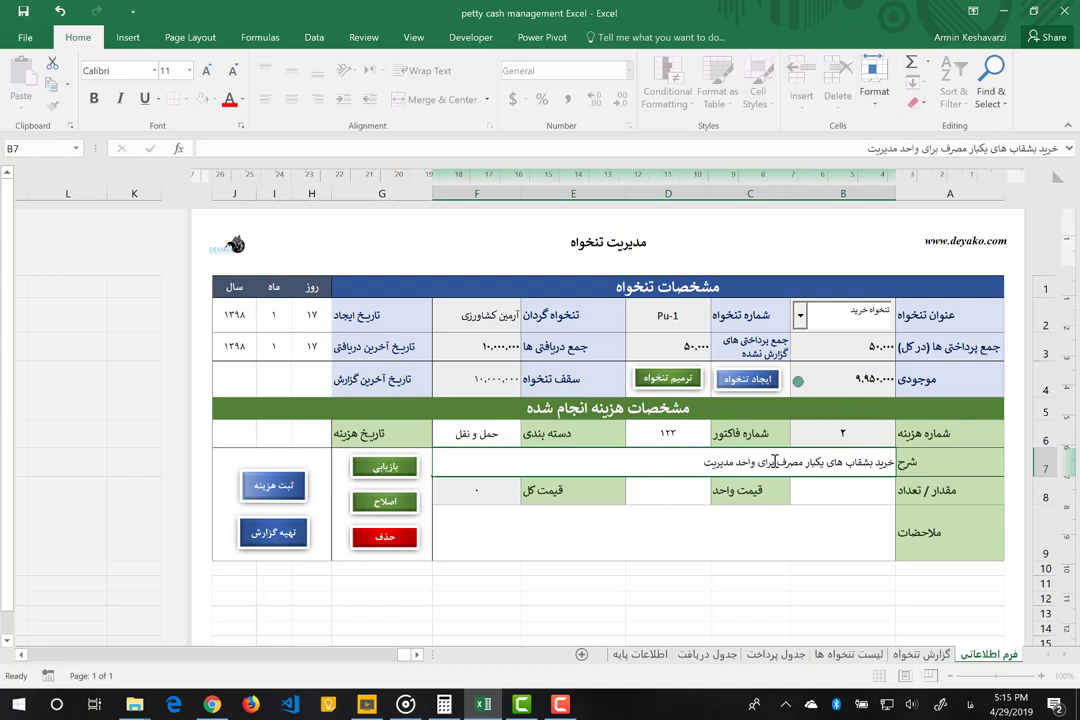
key("Return")
Enter quantity 10 and unit price 10,000, giving a 100,000 total.
key("Right")
type("10")
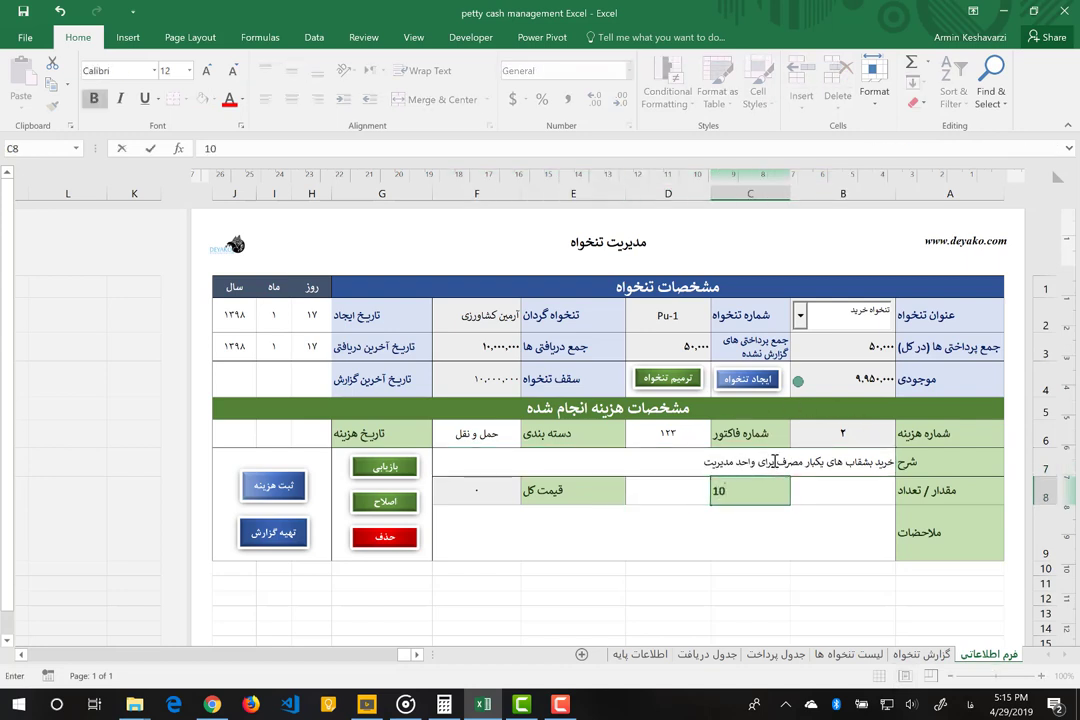
key("Escape")
key("Right")
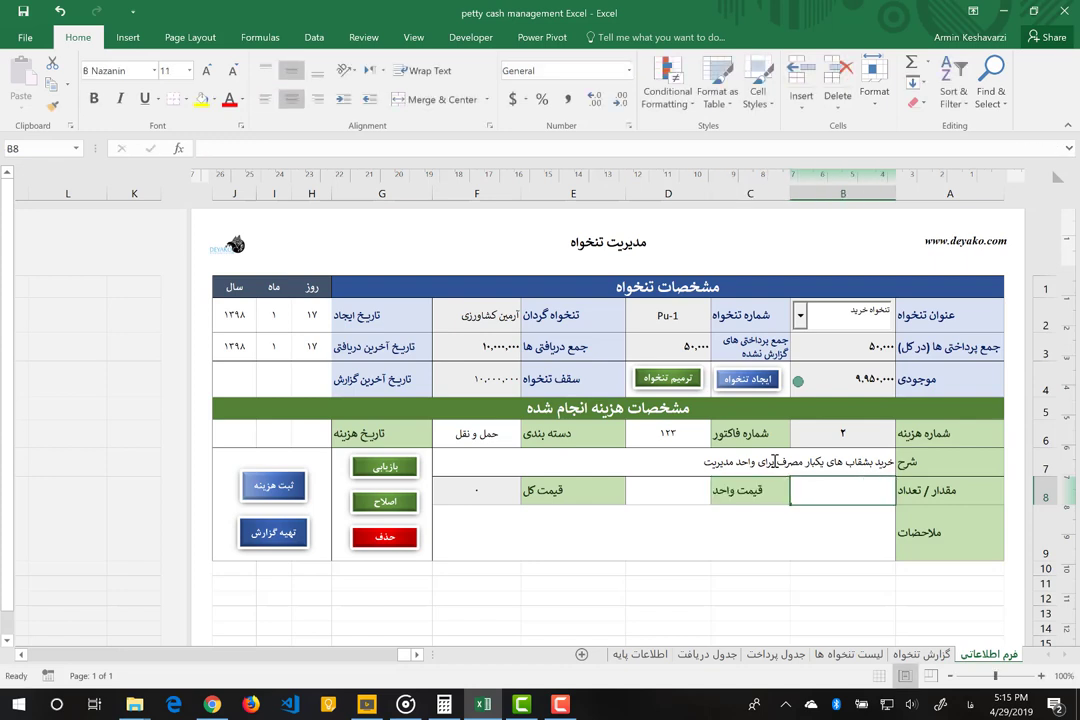
type("10")
key("Left")
key("Left")
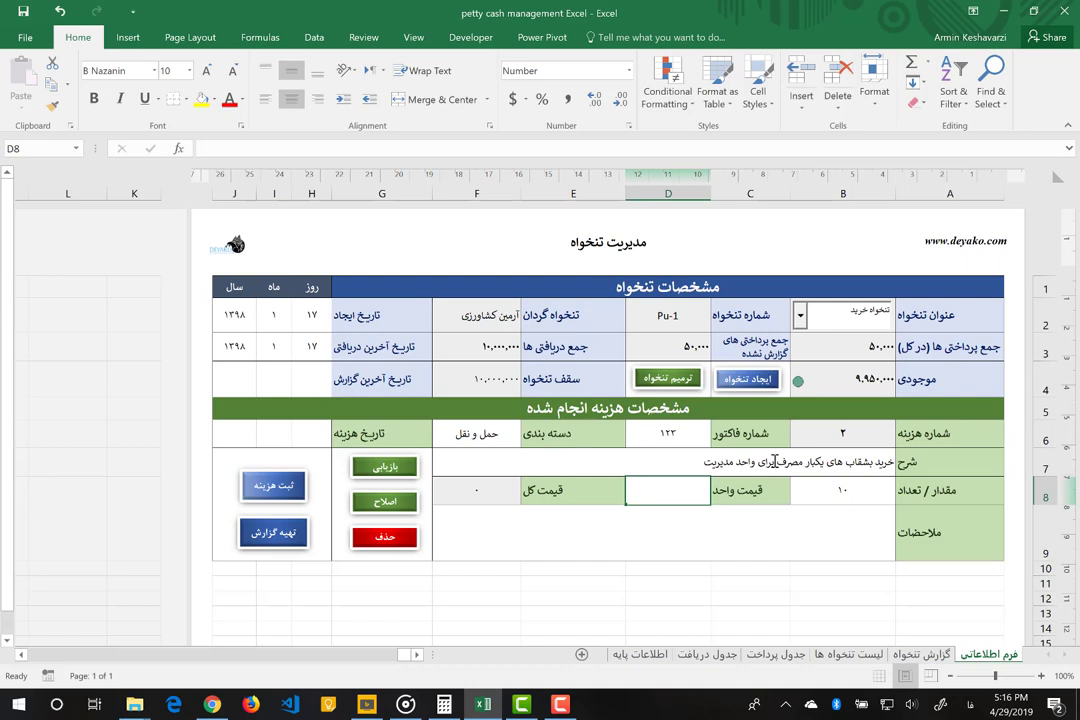
type("1")
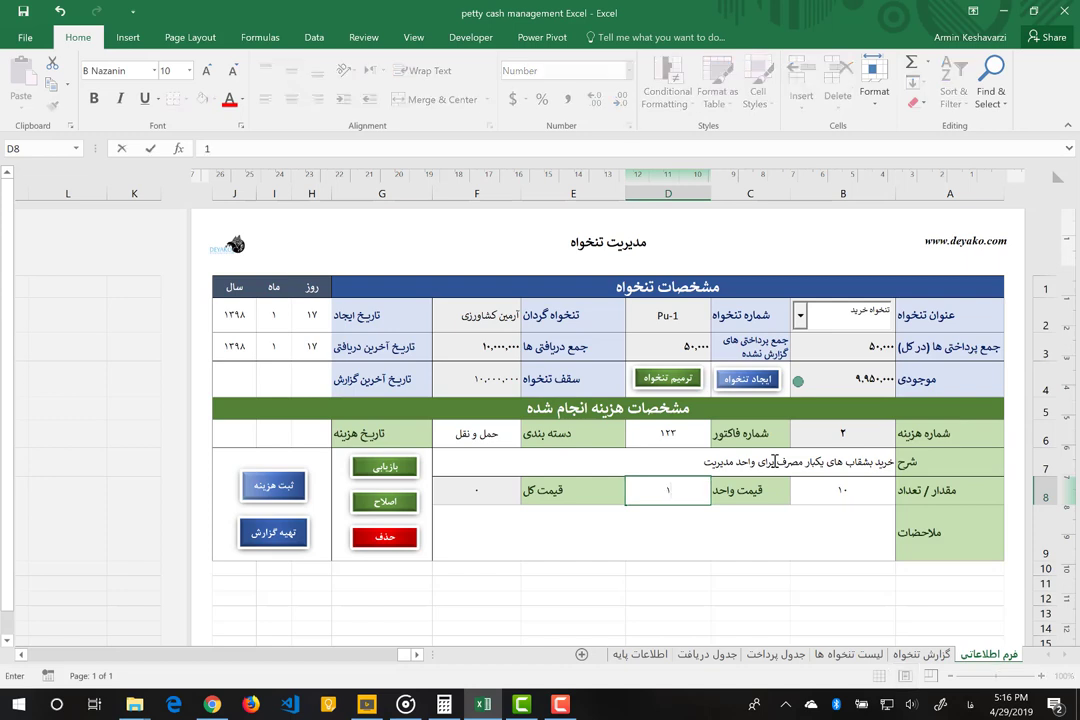
type("0")
type("0")
type("00")
key("Return")
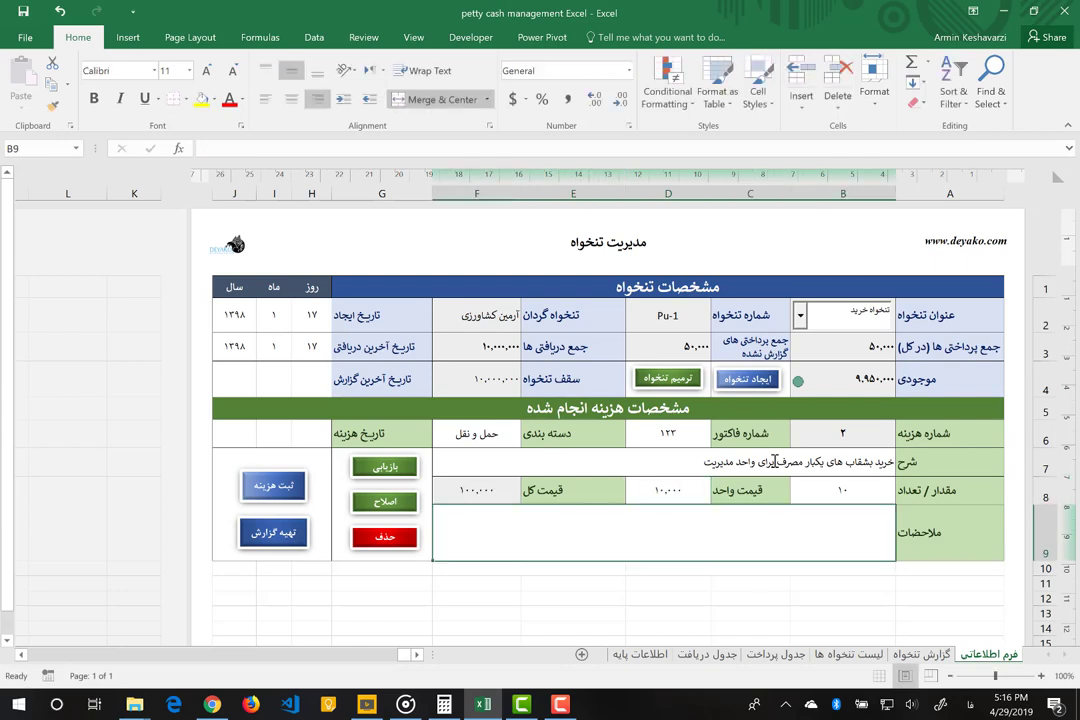
Toggle Lock Cell on the remarks cell, then test deleting B3's total formula and undo it.
left_click(880, 108)
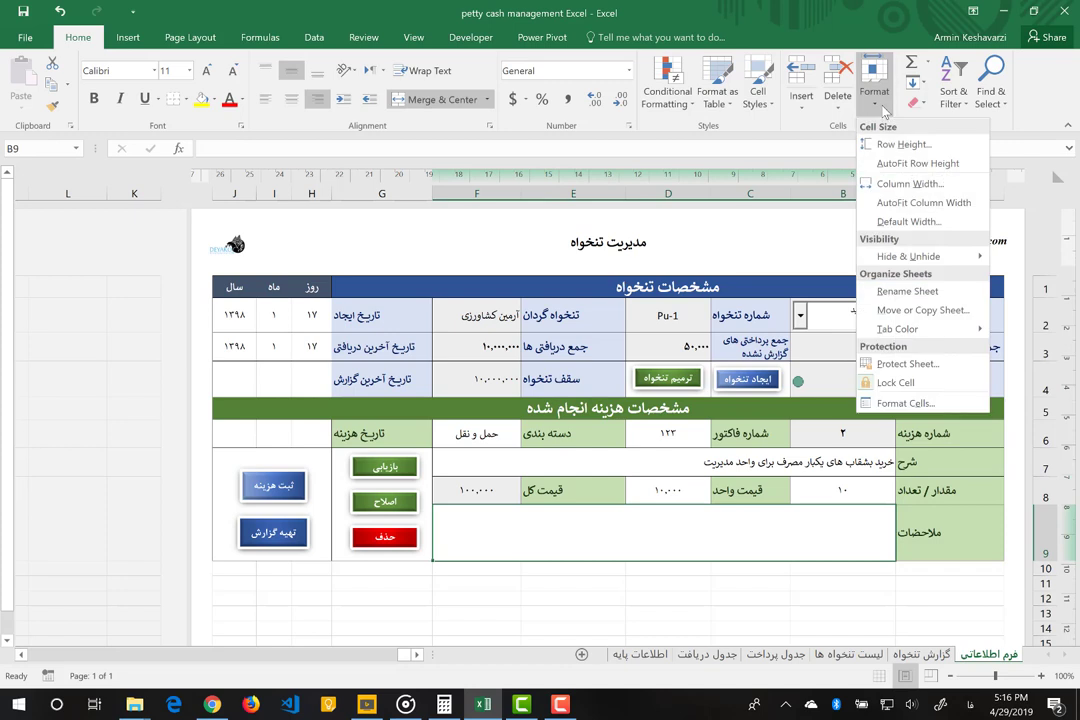
left_click(914, 383)
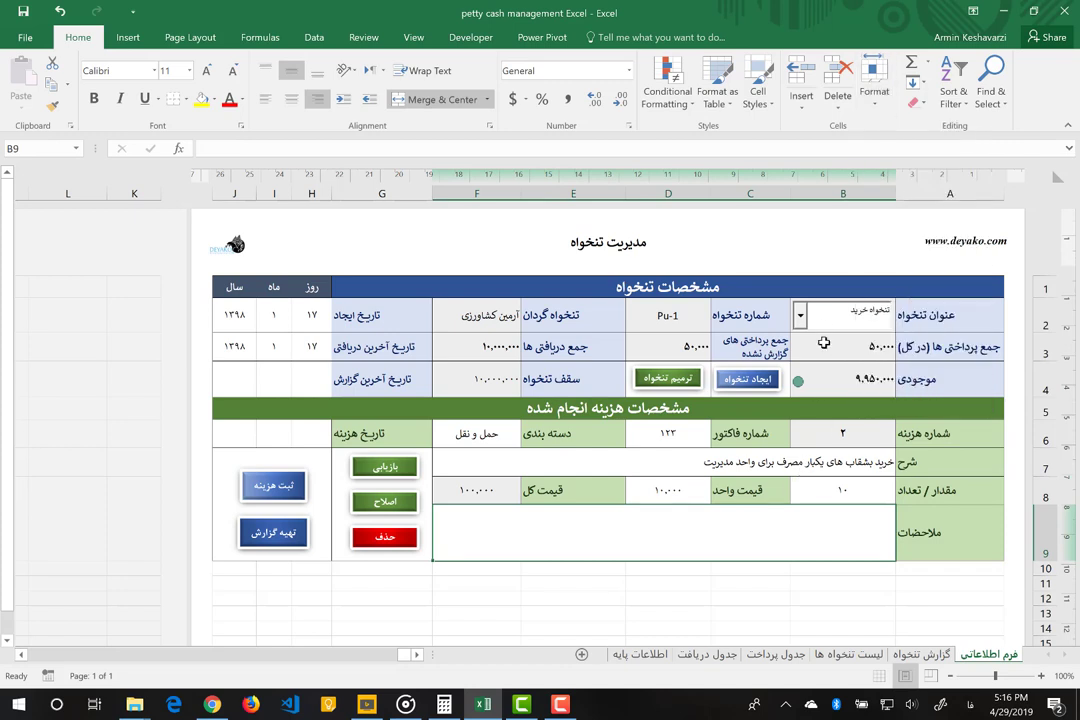
left_click(824, 343)
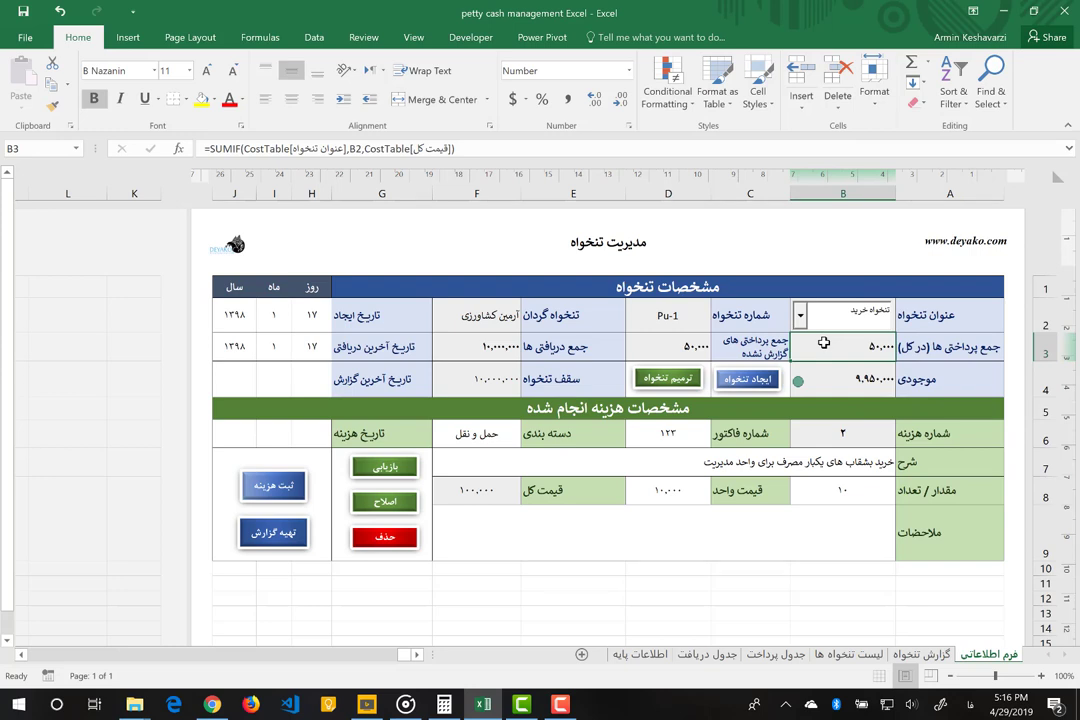
key("Delete")
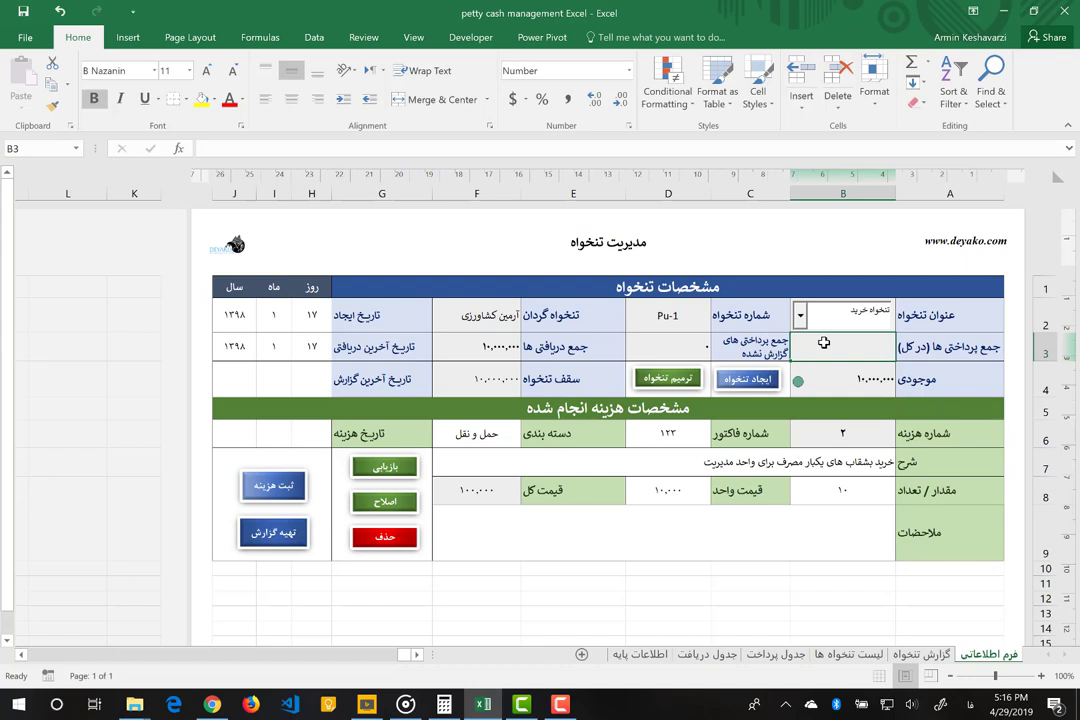
key("ctrl+z")
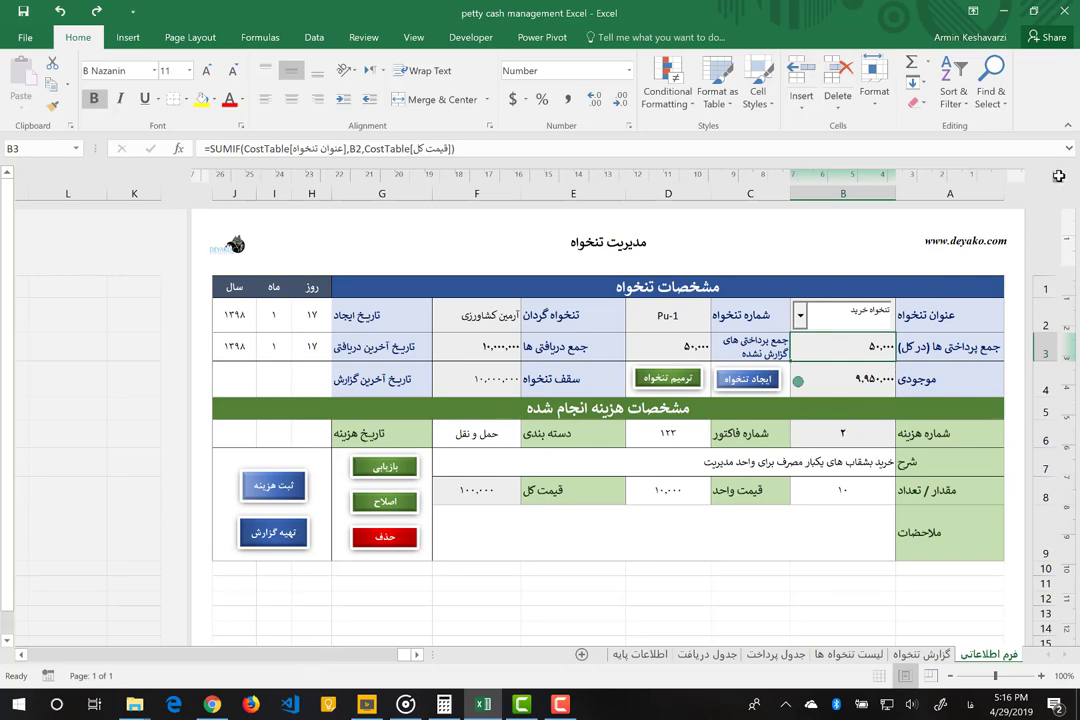
Apply Lock Cell to the whole sheet and review the format options for B3:B4.
left_click(1058, 176)
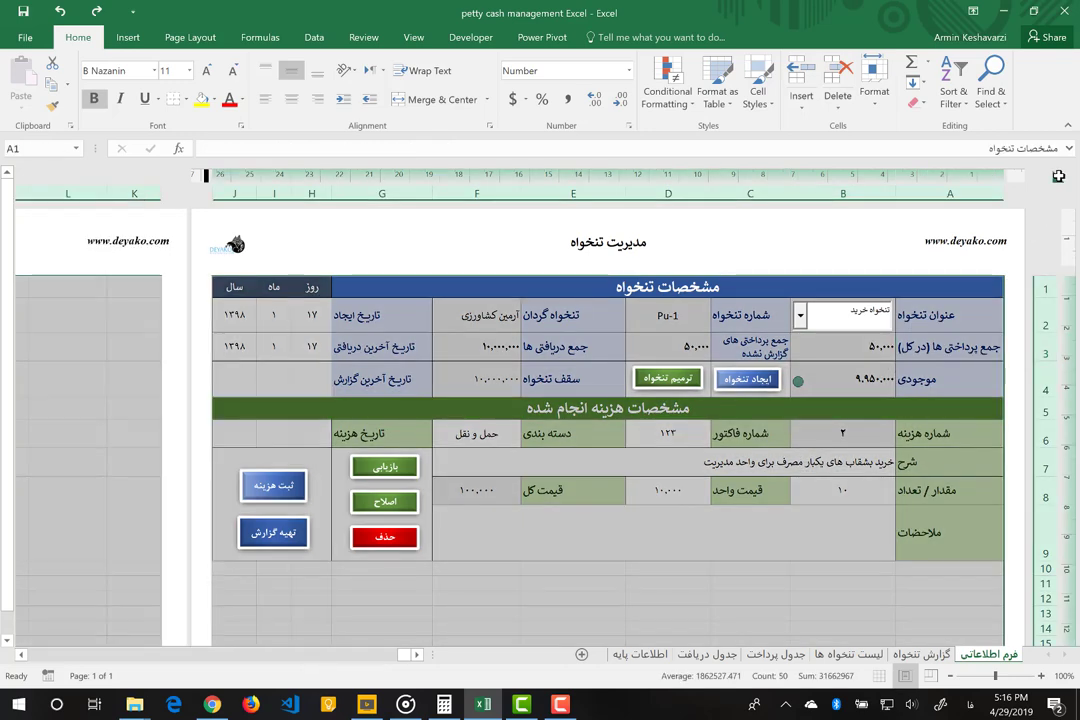
left_click(874, 95)
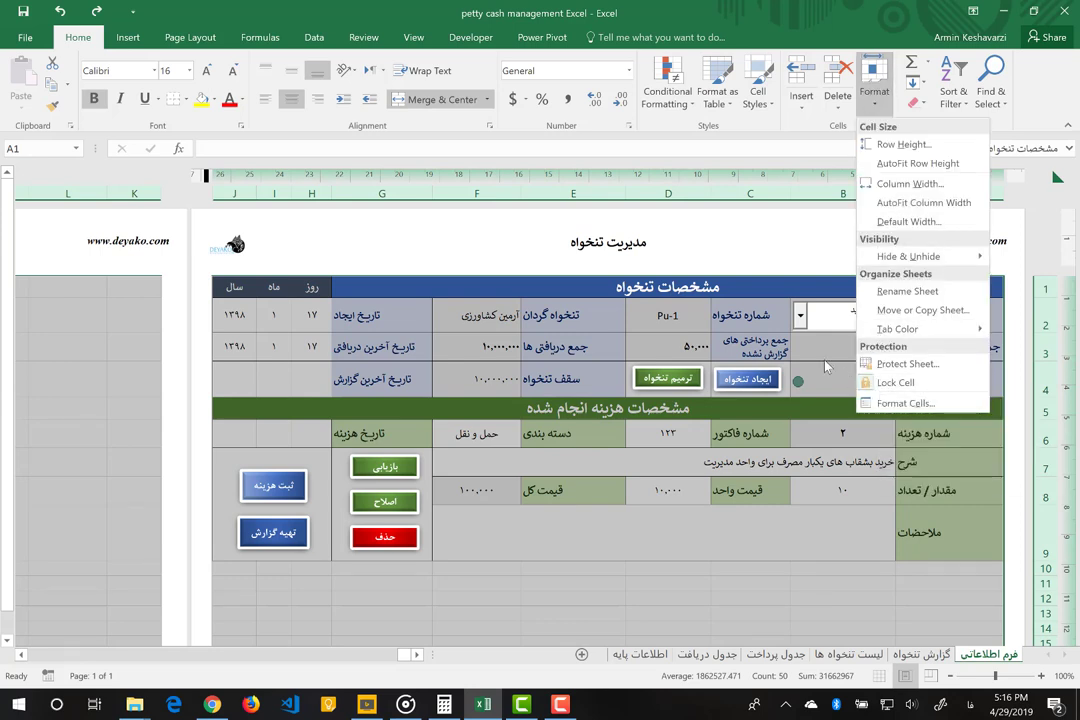
left_click(893, 383)
left_click(825, 363)
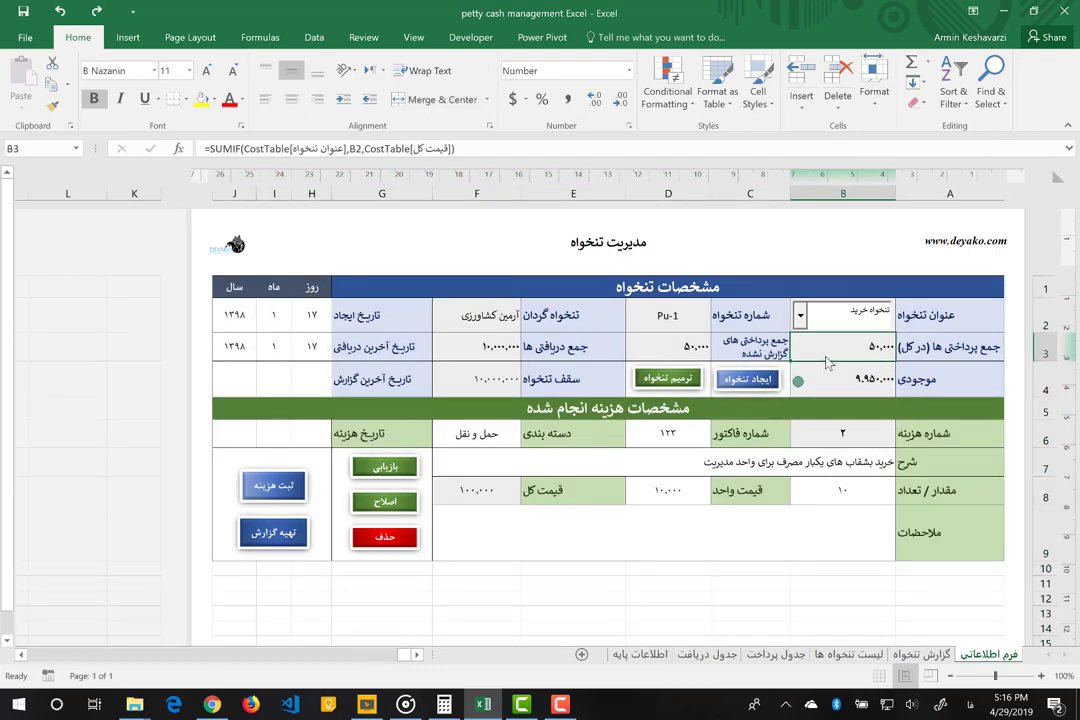
left_click_drag(828, 363, 824, 380)
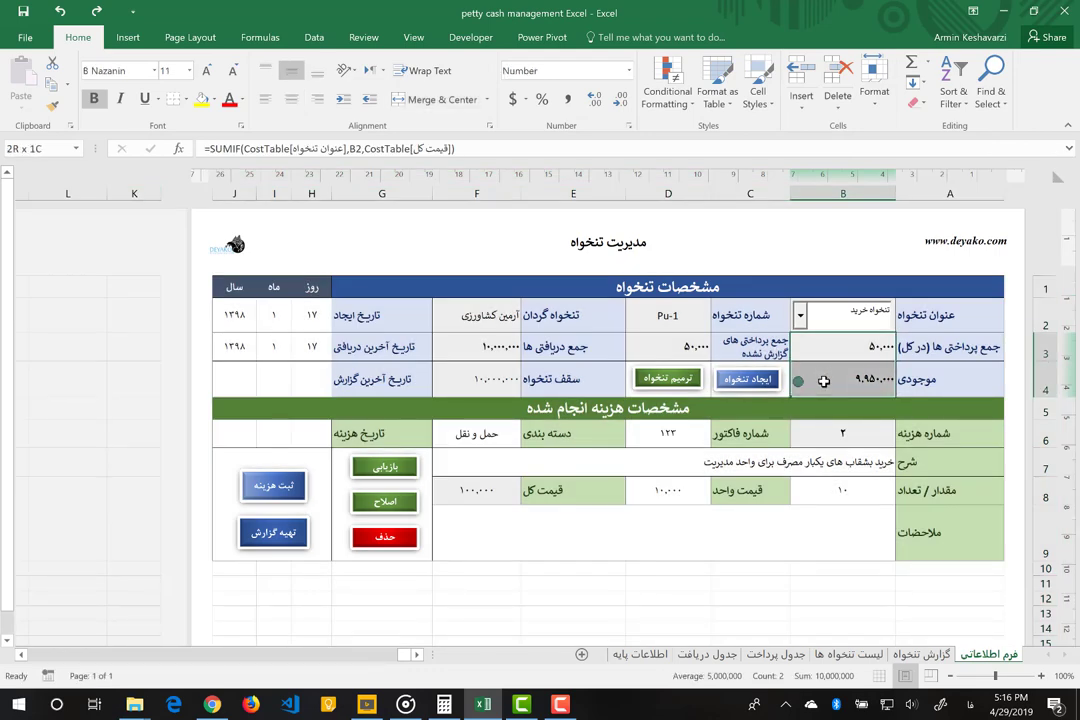
left_click(866, 105)
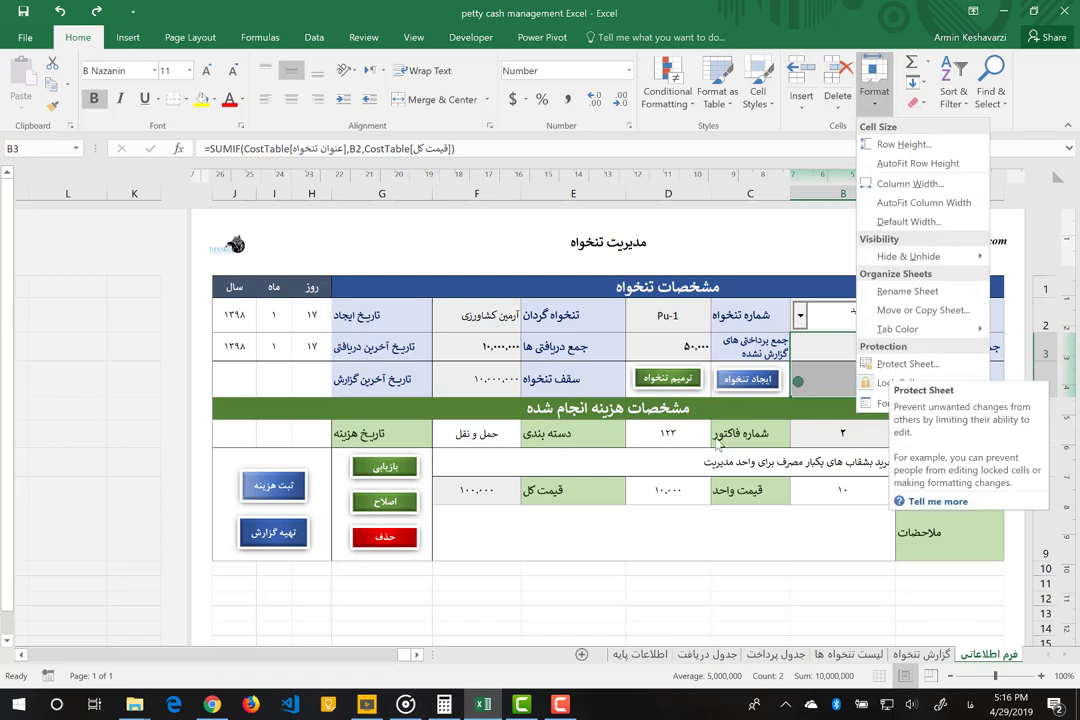
left_click(714, 445)
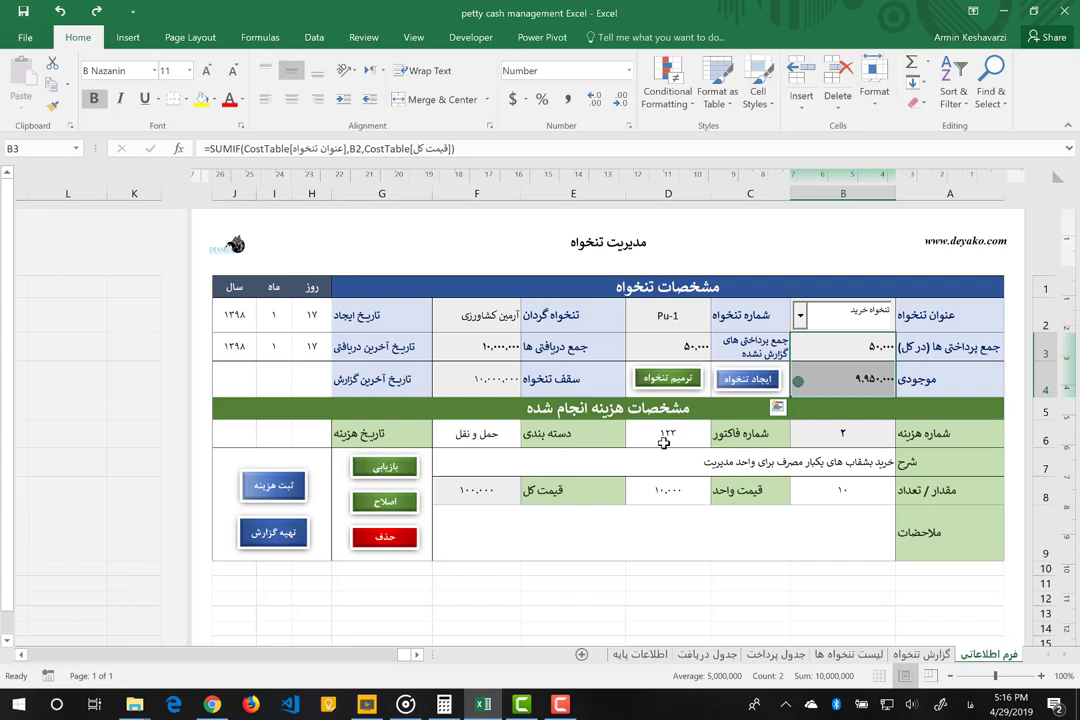
left_click(232, 434)
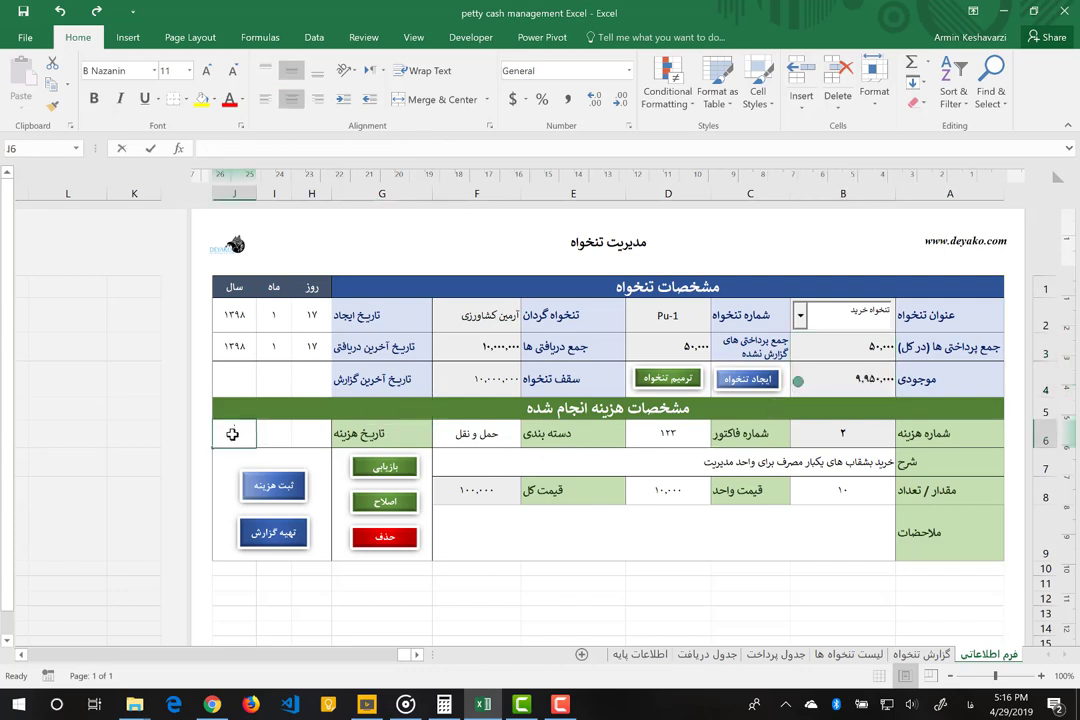
type("1398")
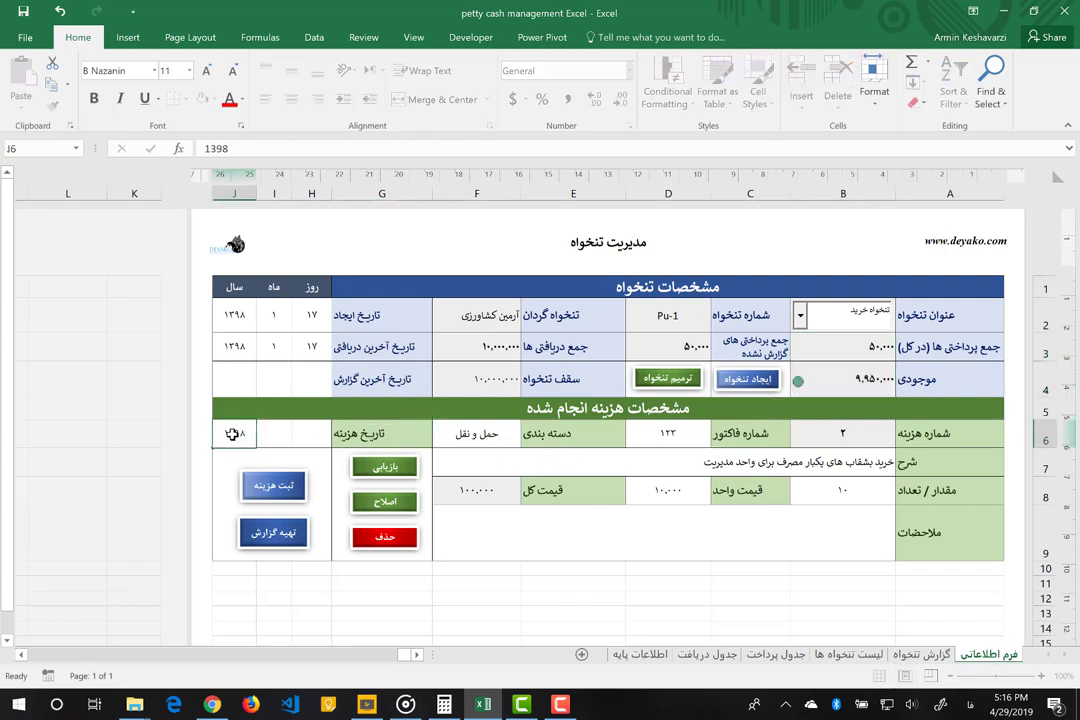
key("Right")
type("2")
key("Right")
type("18")
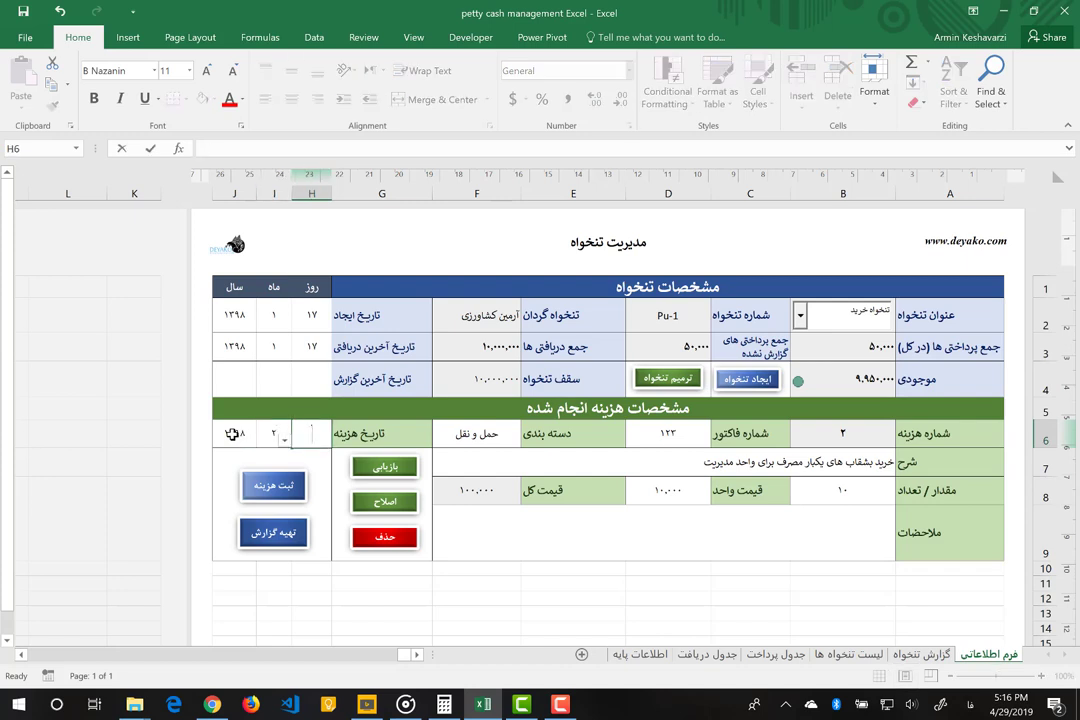
key("Return")
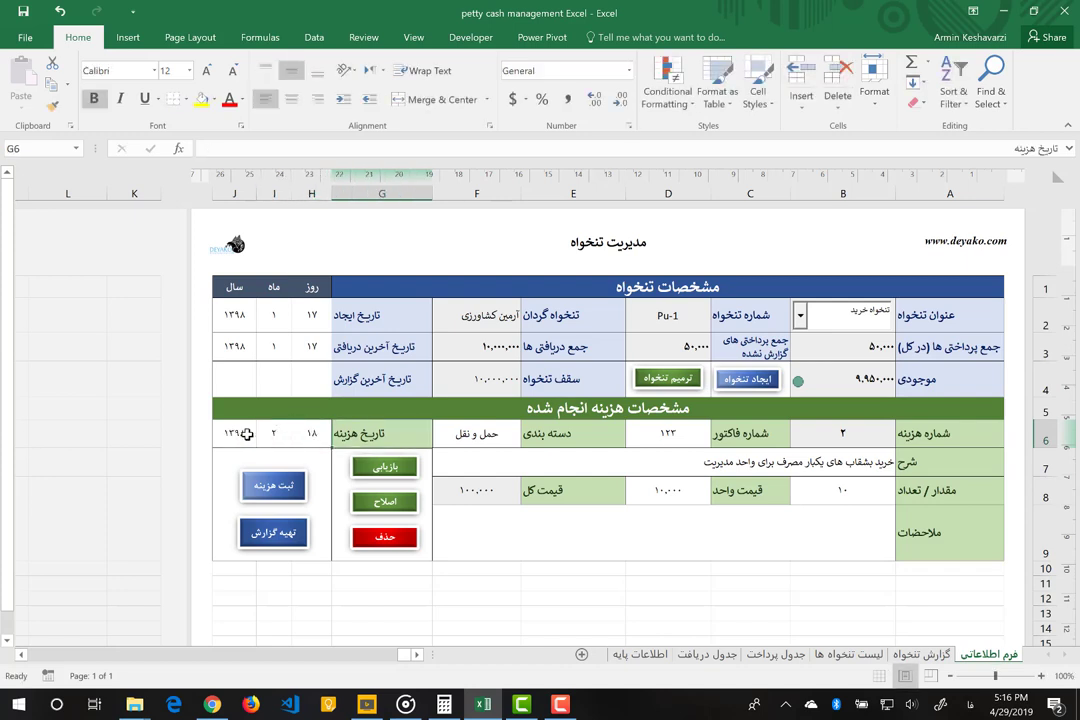
left_click(557, 461)
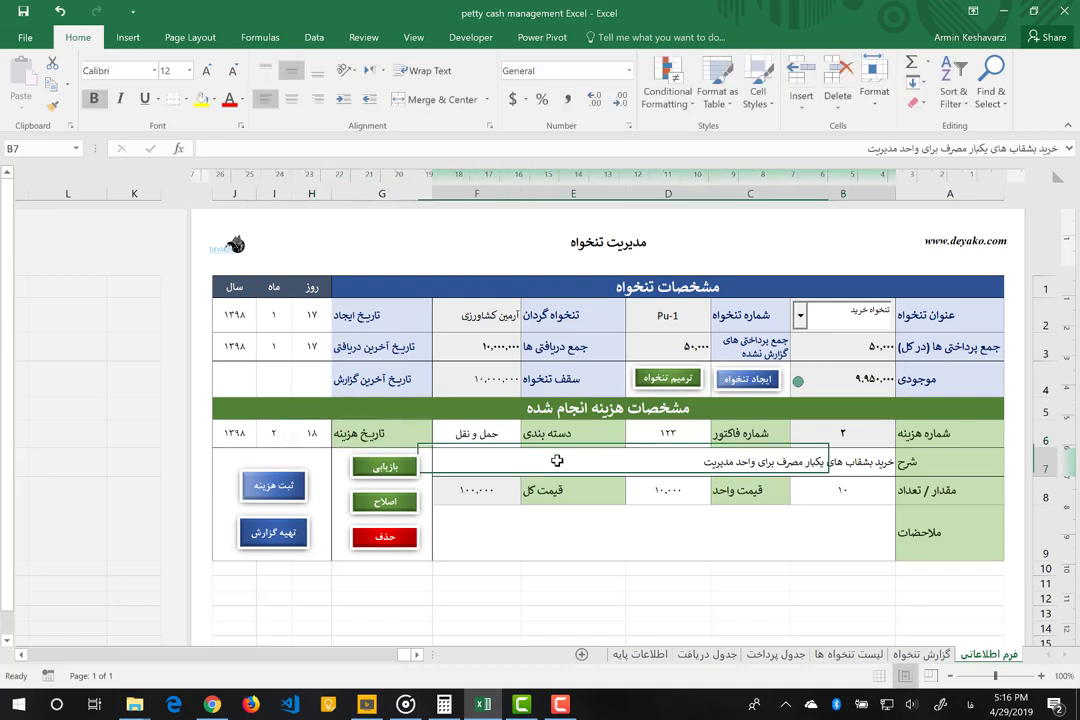
left_click(250, 488)
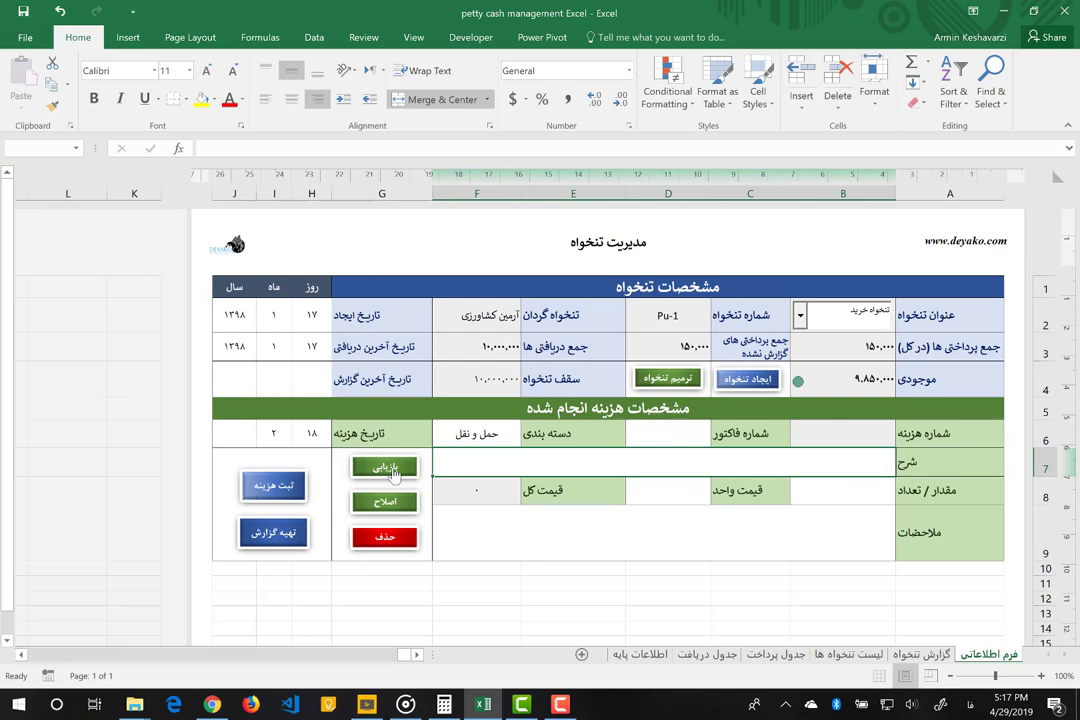
left_click(780, 655)
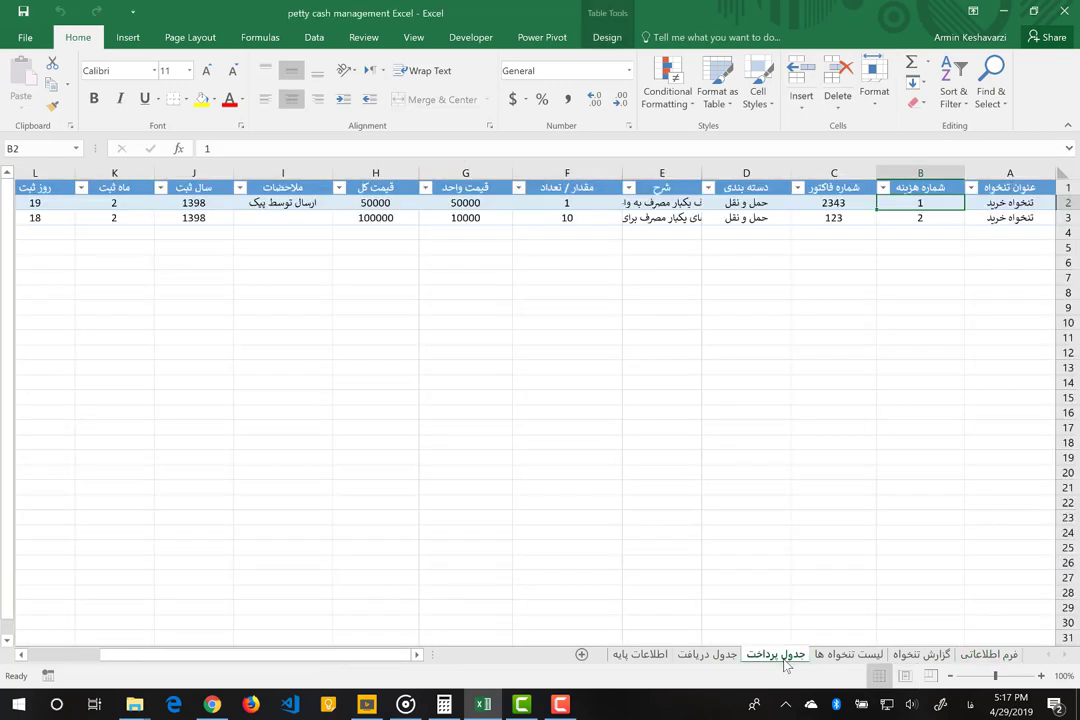
left_click(985, 655)
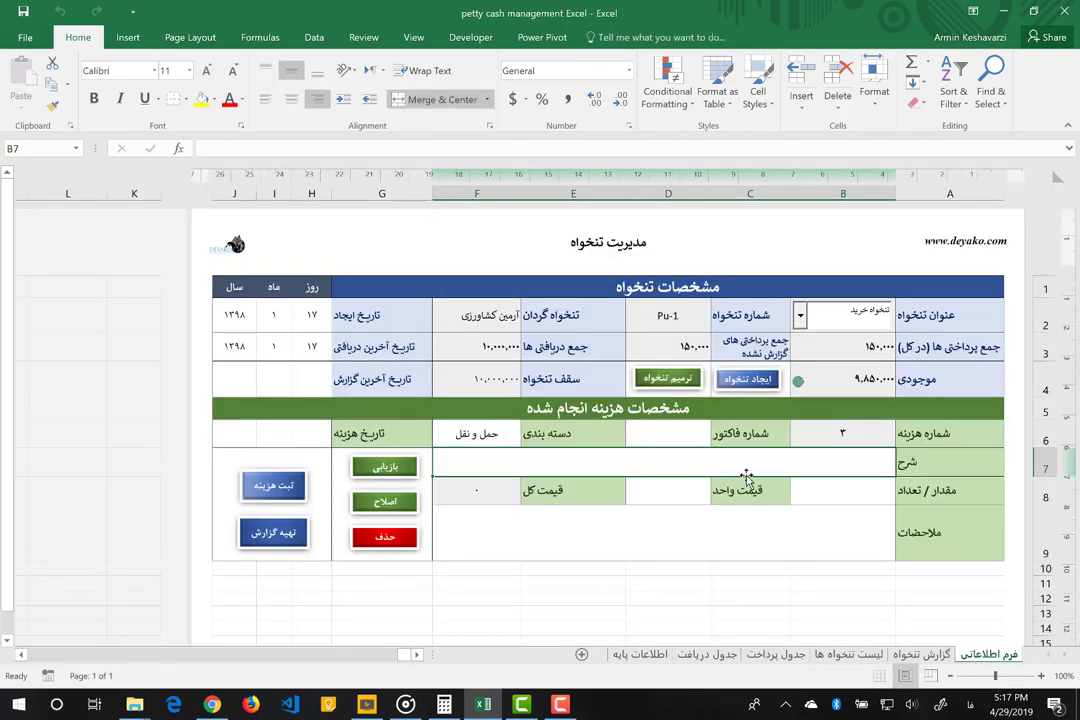
Enter invoice number 344 for expense 3.
left_click(845, 380)
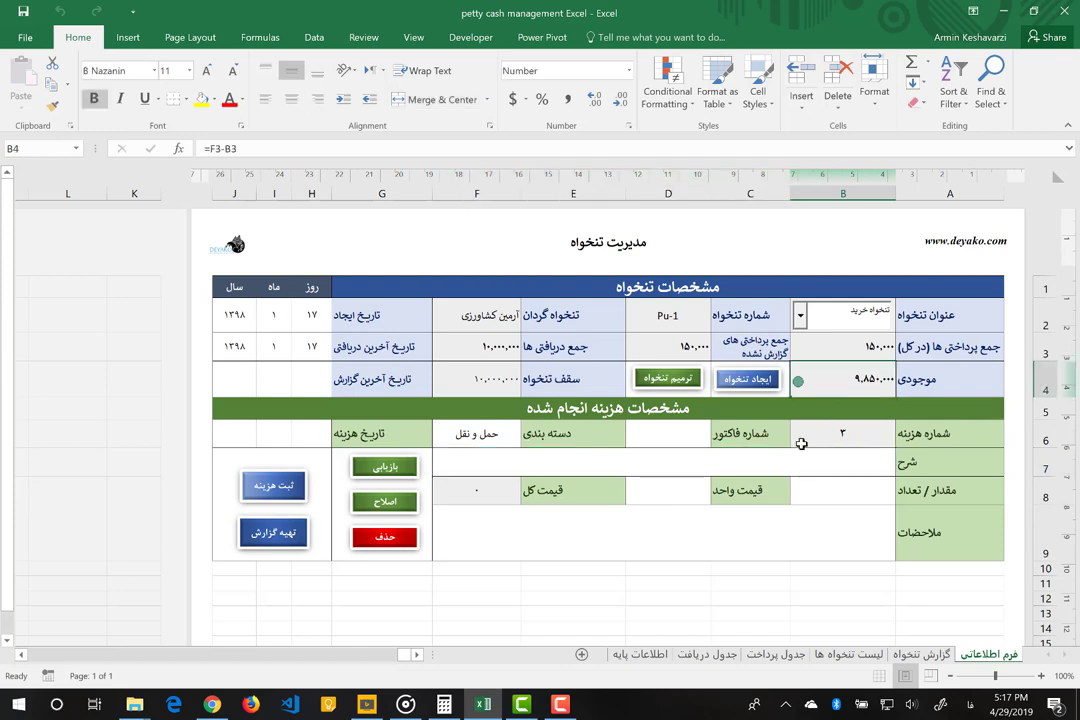
left_click(740, 458)
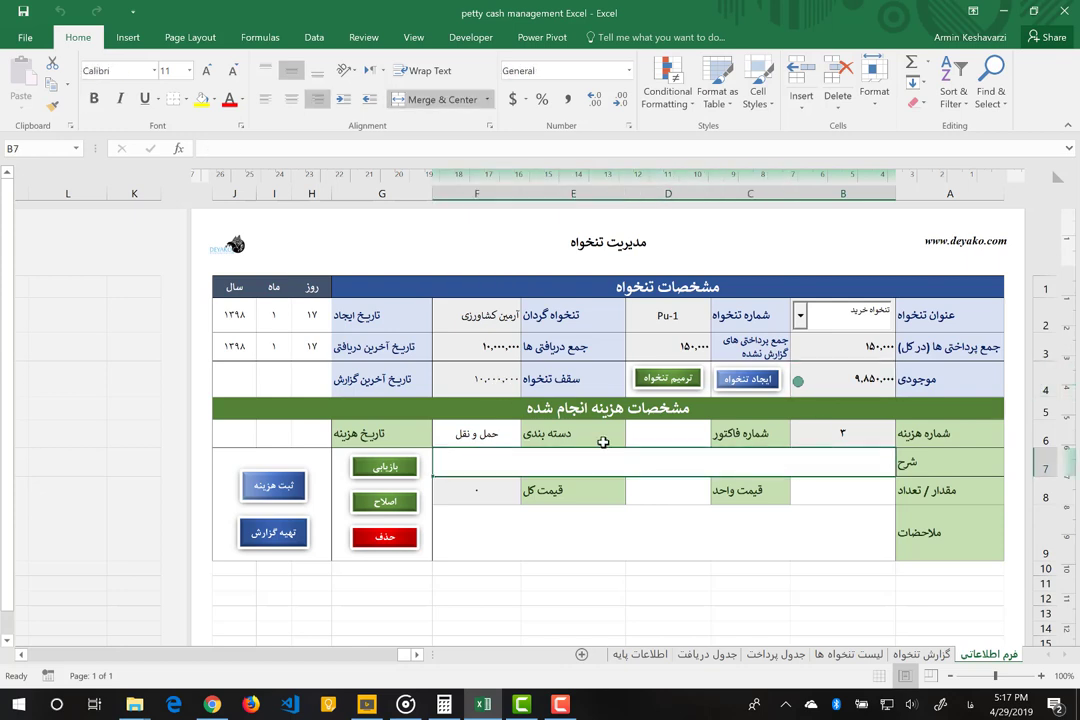
left_click(682, 434)
type("3")
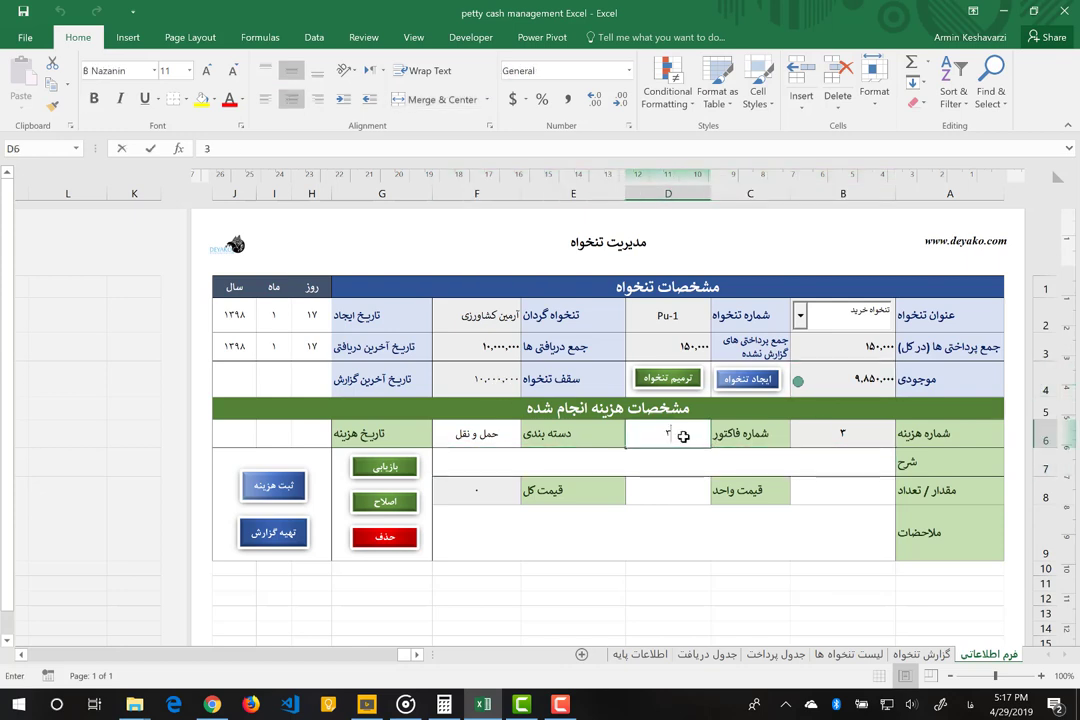
type("44")
key("Return")
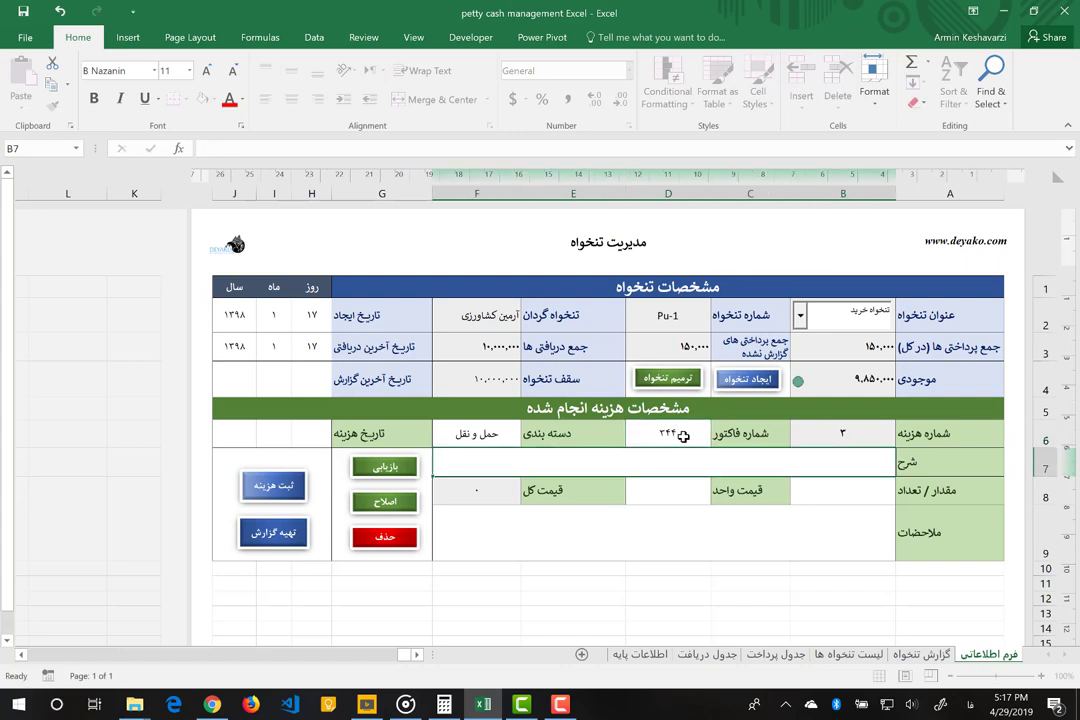
Choose category دستگاه و وسایل and enter the description 'خرید کامپیوتر برای واحد مدیریت'.
left_click(484, 438)
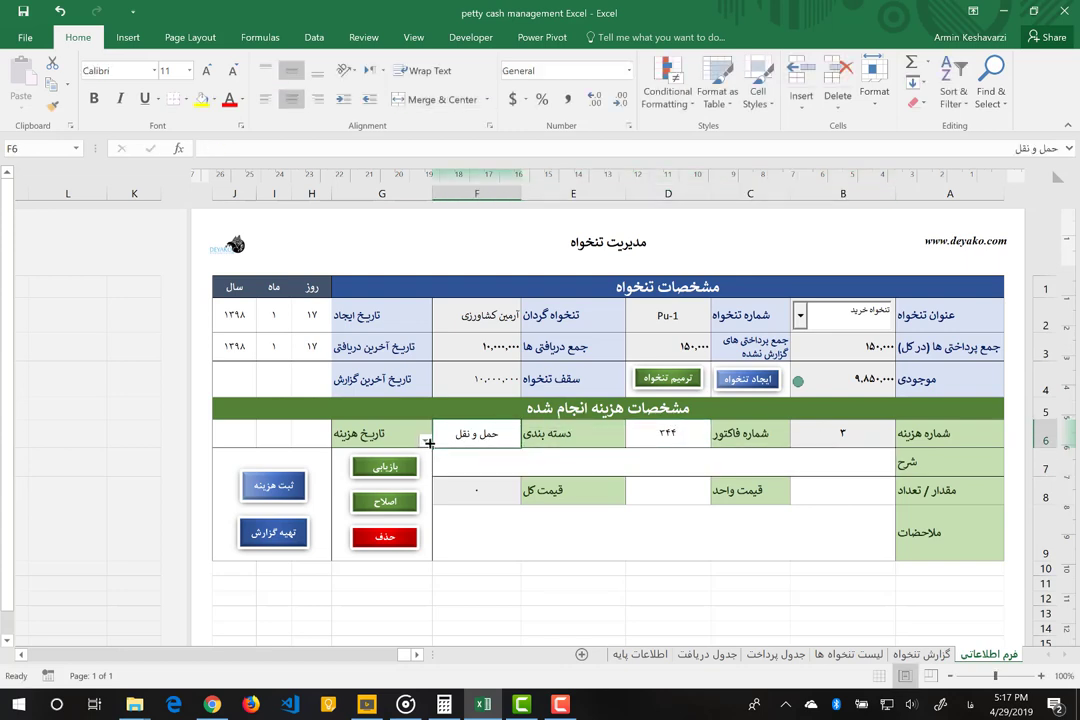
left_click(425, 440)
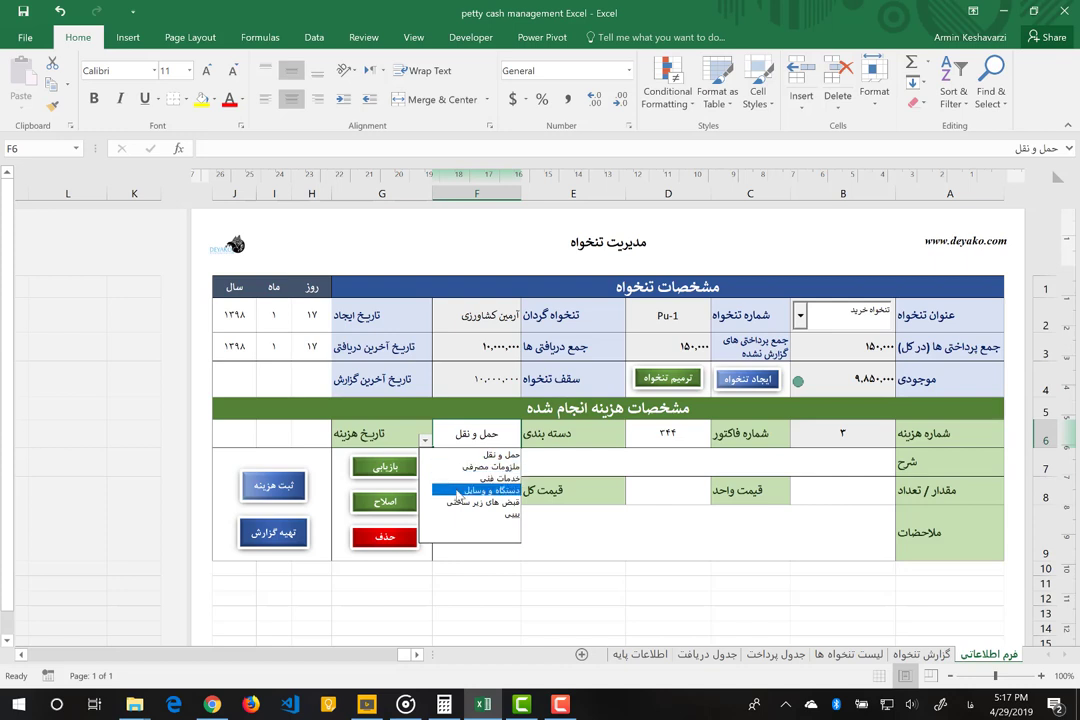
left_click(482, 490)
left_click(627, 462)
type("خرید کام")
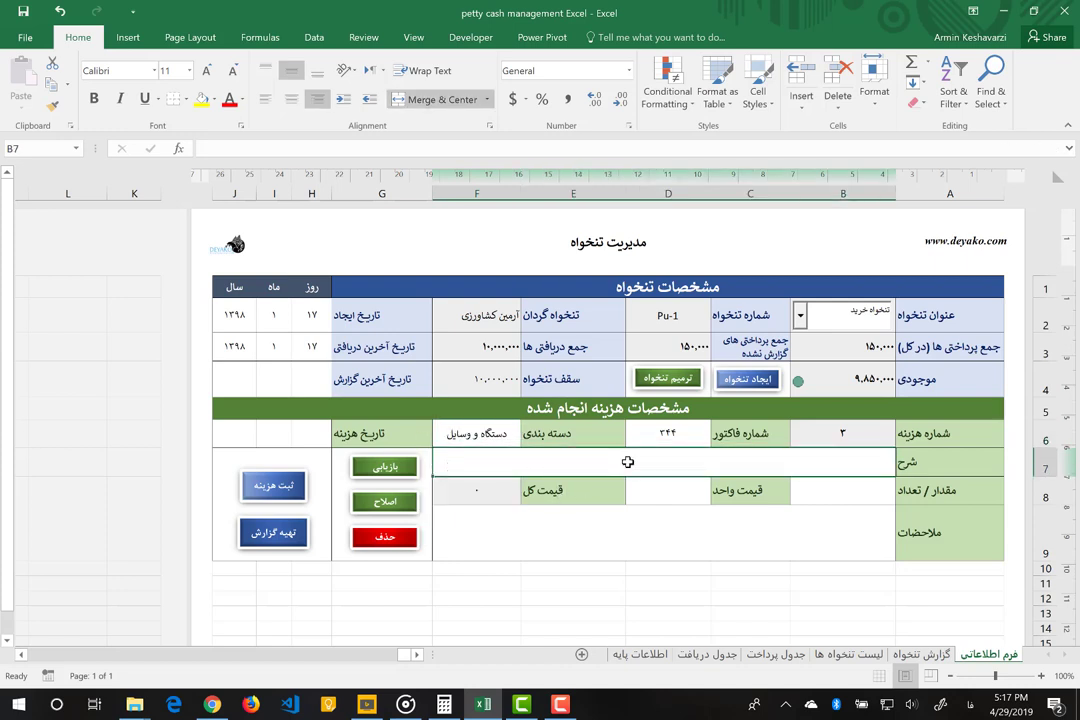
type("پی")
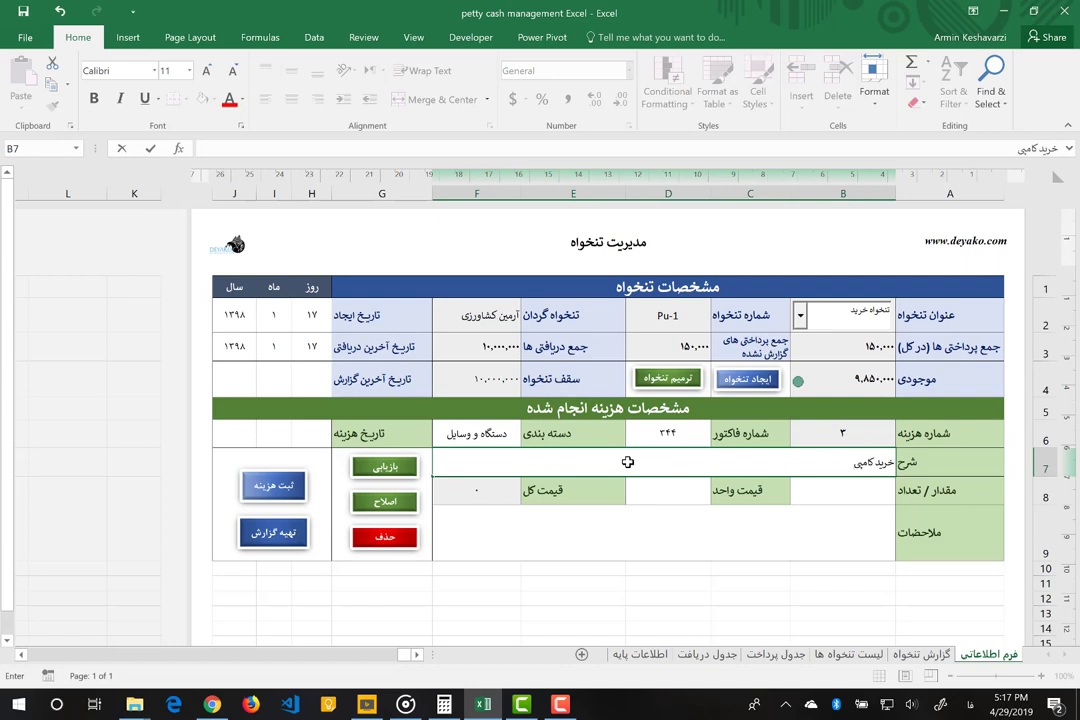
type("وتر برای و")
type("احد مدیریت")
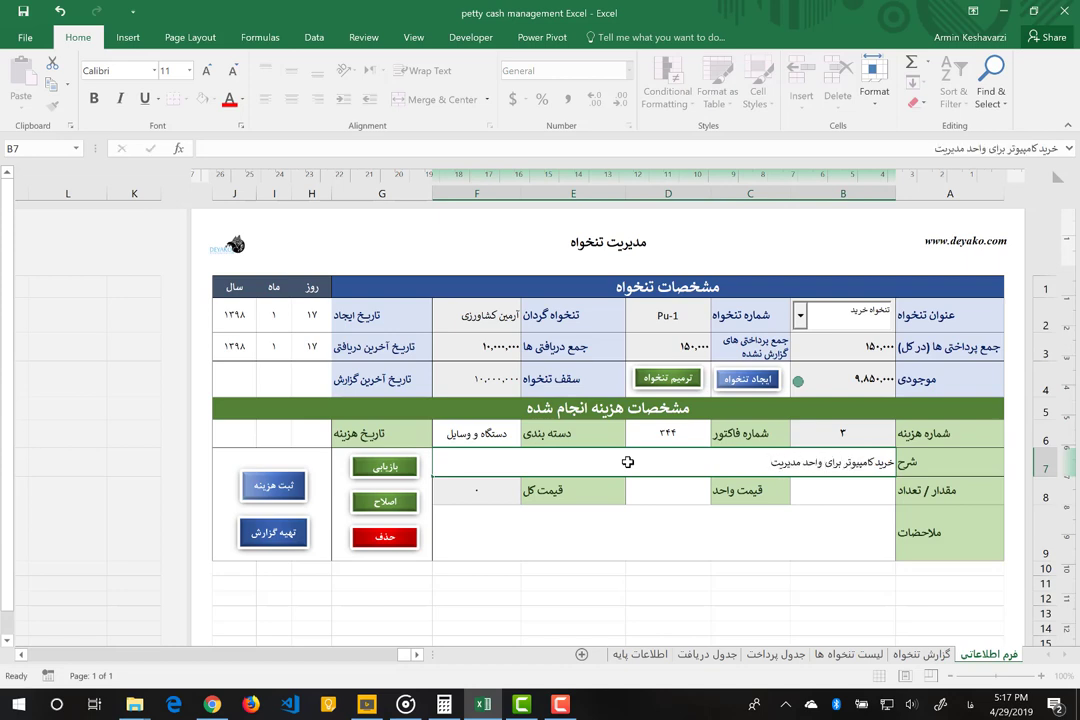
key("Return")
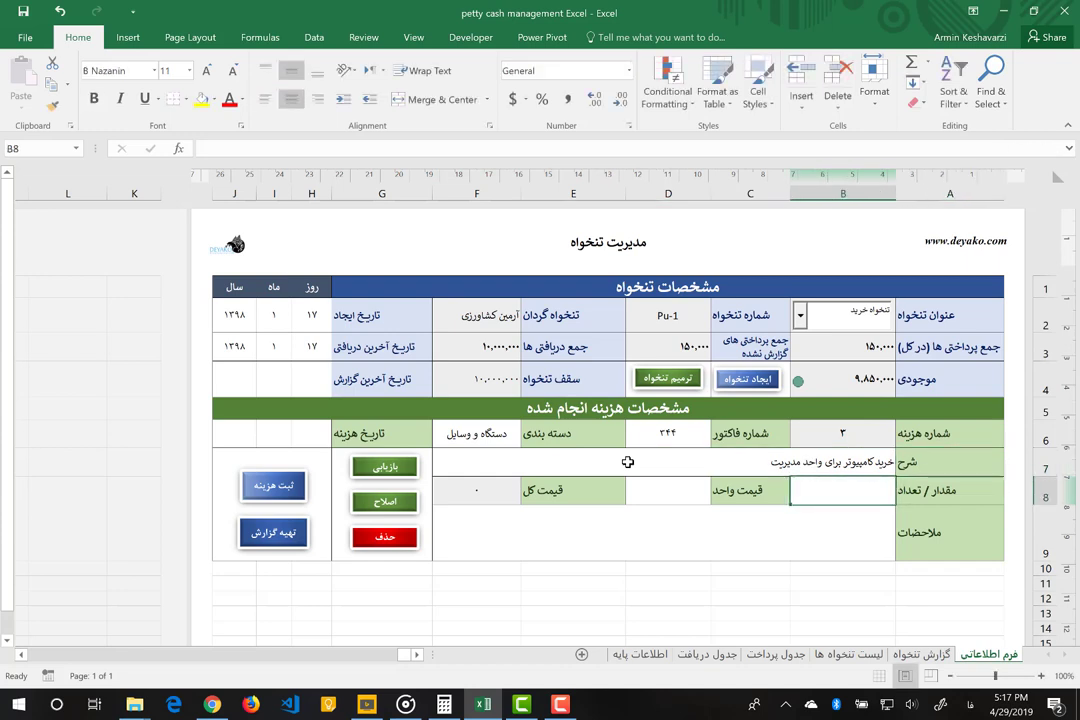
Enter quantity 5 and a first unit price for expense 3.
type("5")
key("Tab")
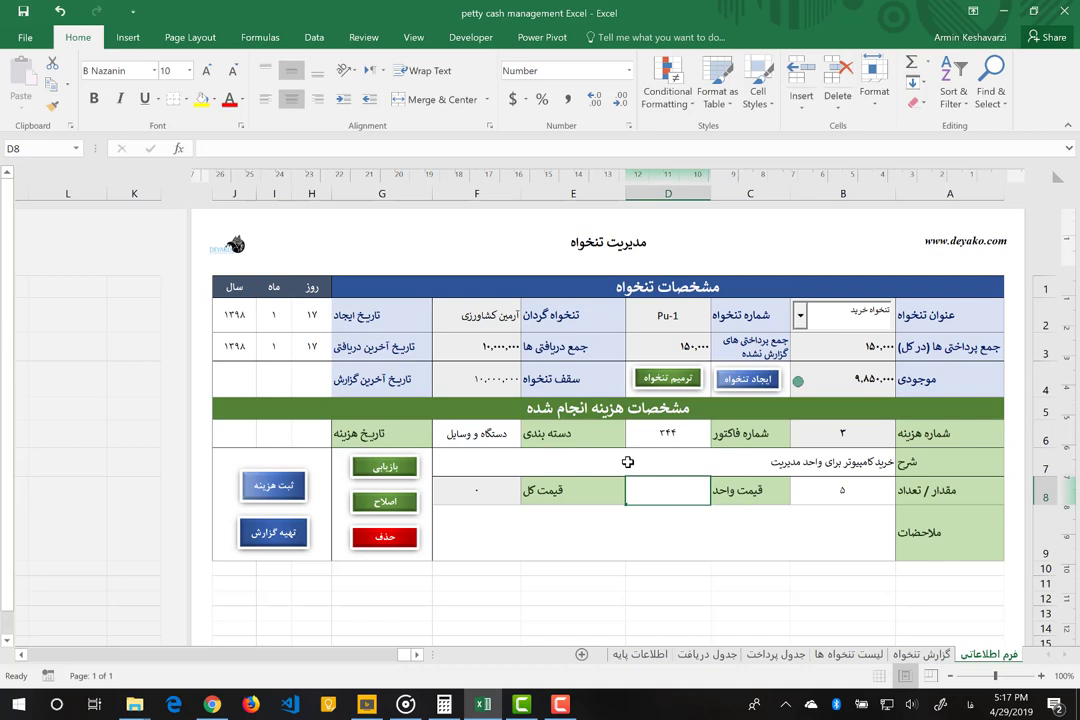
type("1")
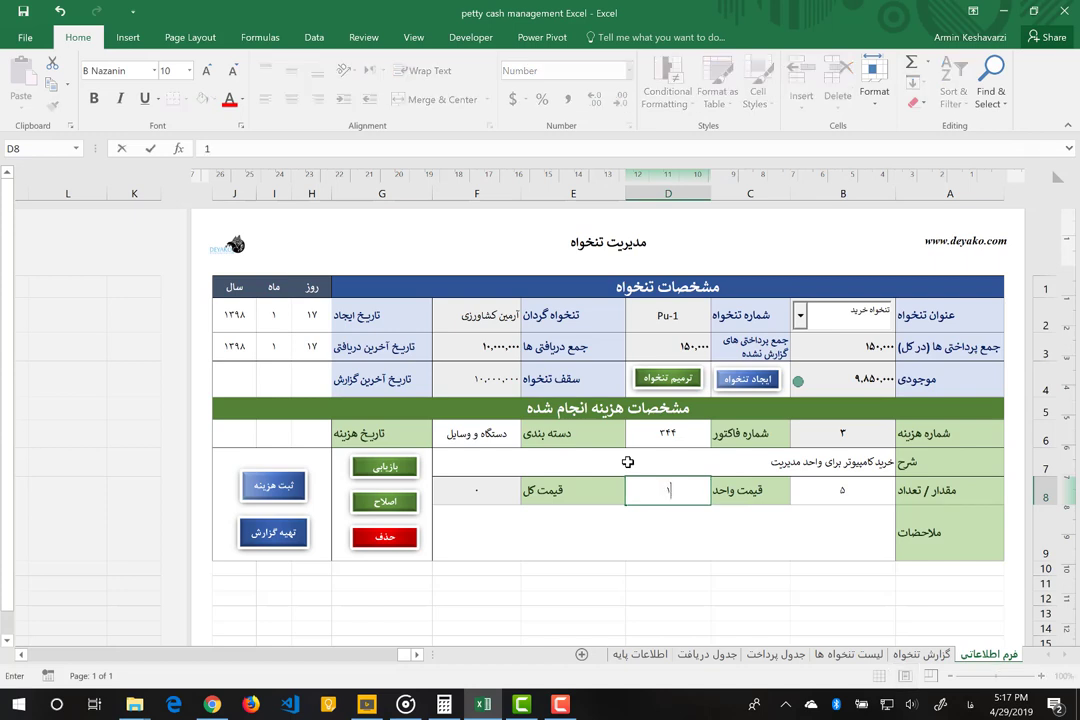
type("0")
type("00000")
key("Return")
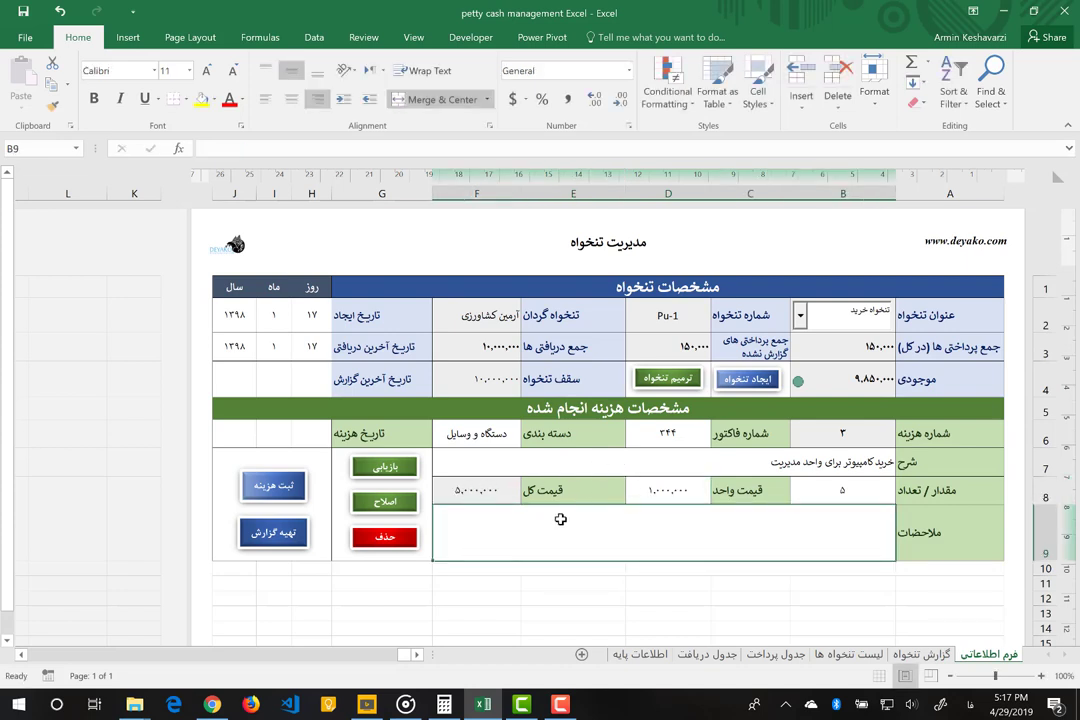
Correct the unit price to 10,000,000 so the total reads 50,000,000.
left_click(676, 487)
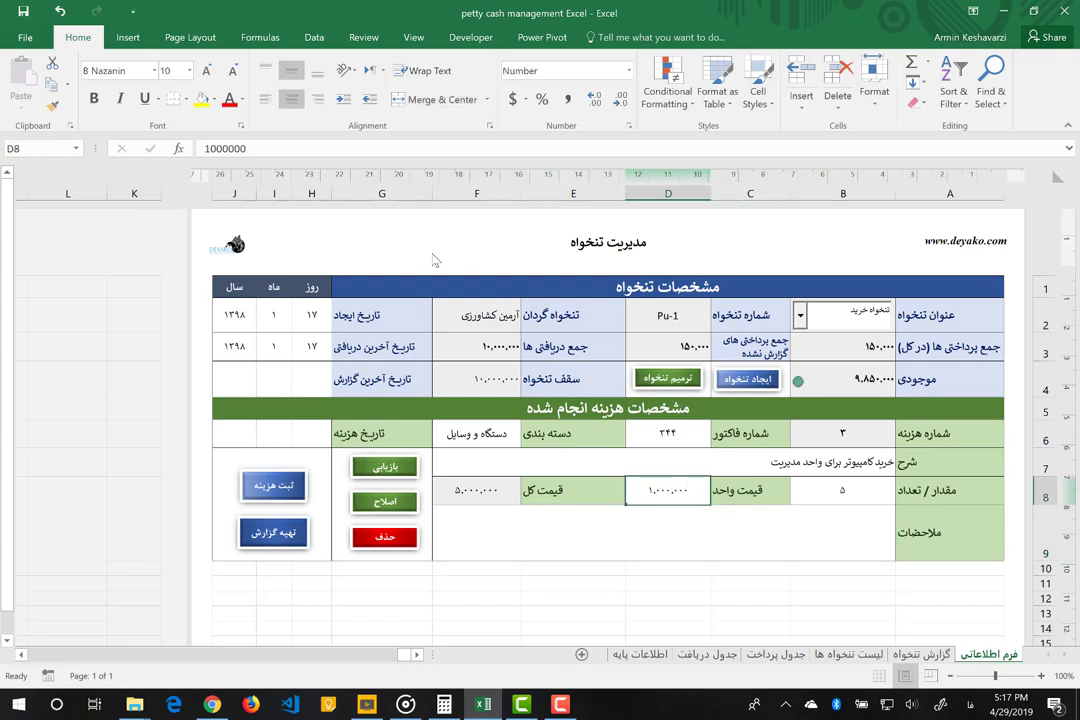
left_click(259, 148)
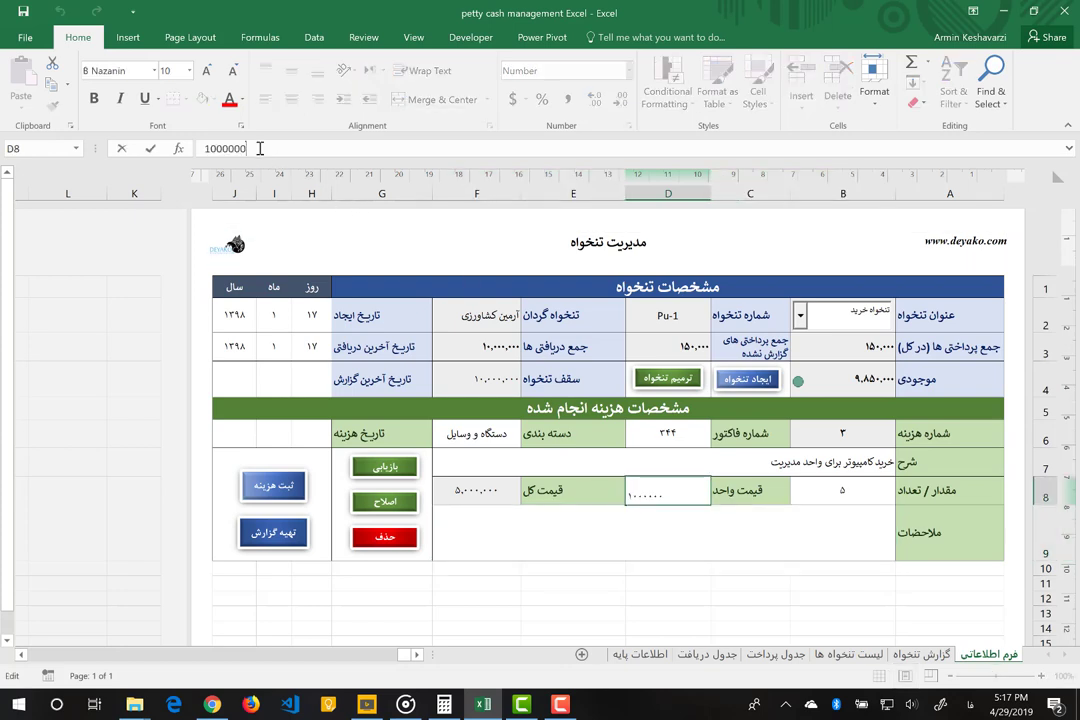
key("Return")
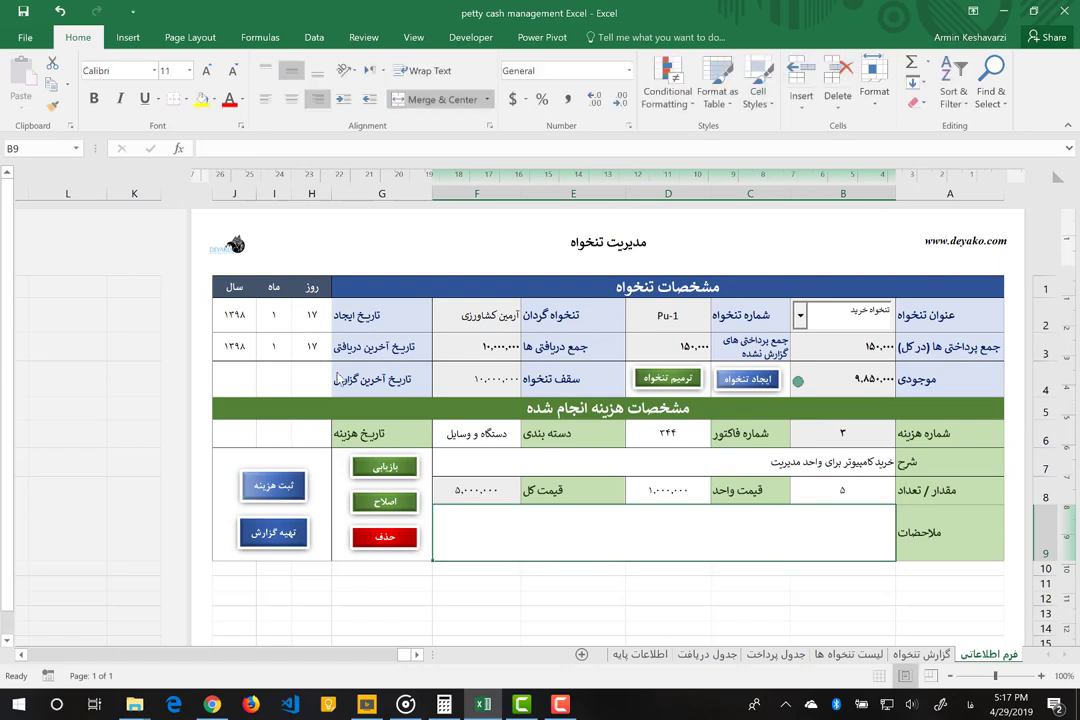
left_click(648, 488)
key("Tab")
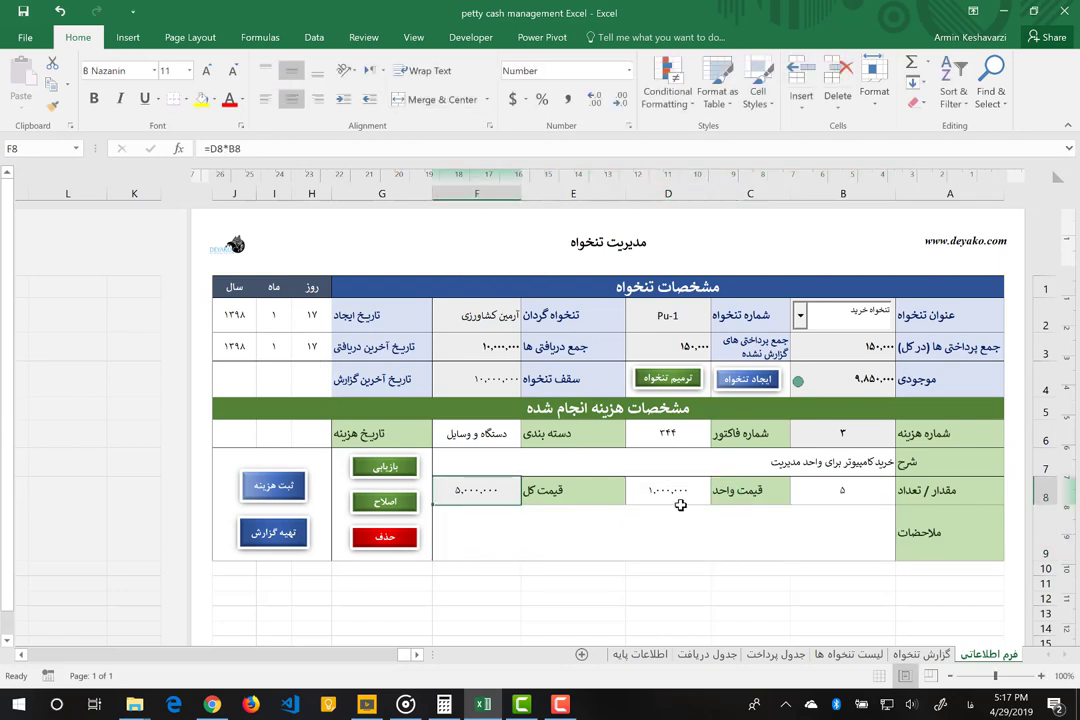
double_click(684, 486)
type("0")
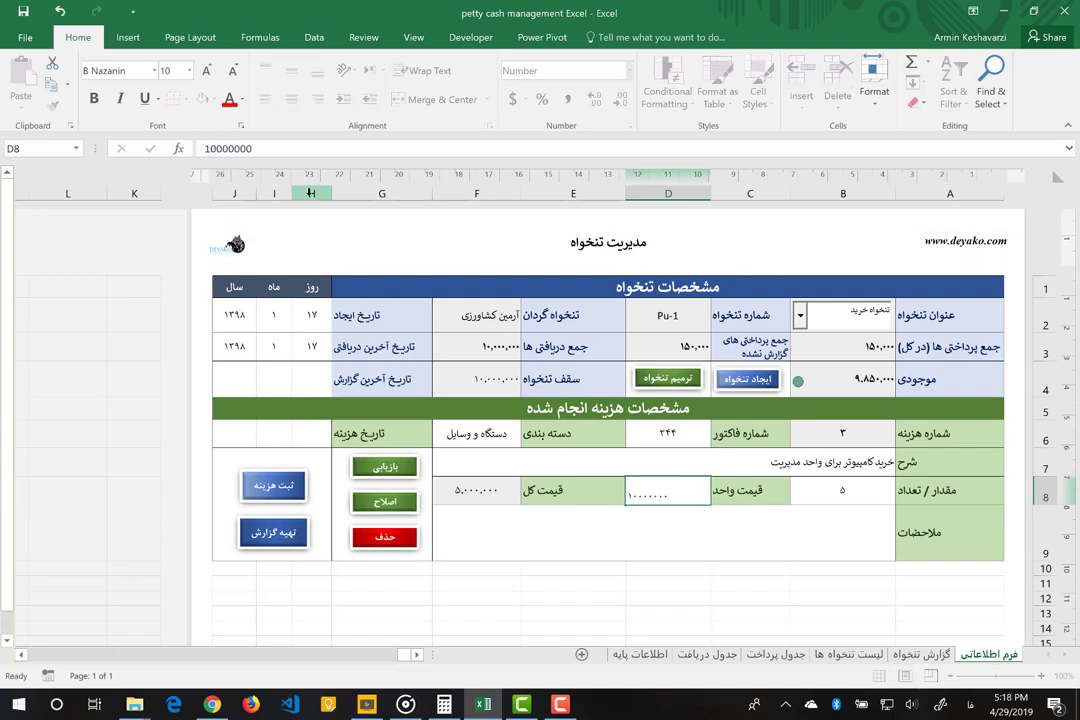
key("Return")
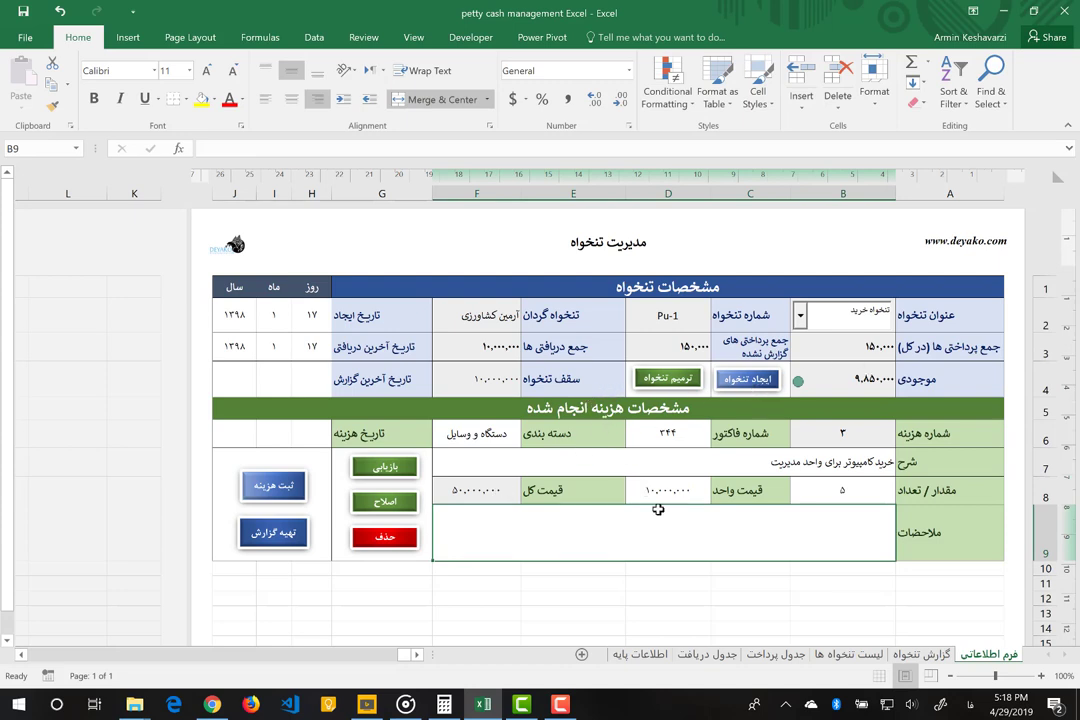
Add the urgent-management-need remark, date the expense 1398/2/20, and record it, triggering the over-balance warning.
type("از آنجایی ک")
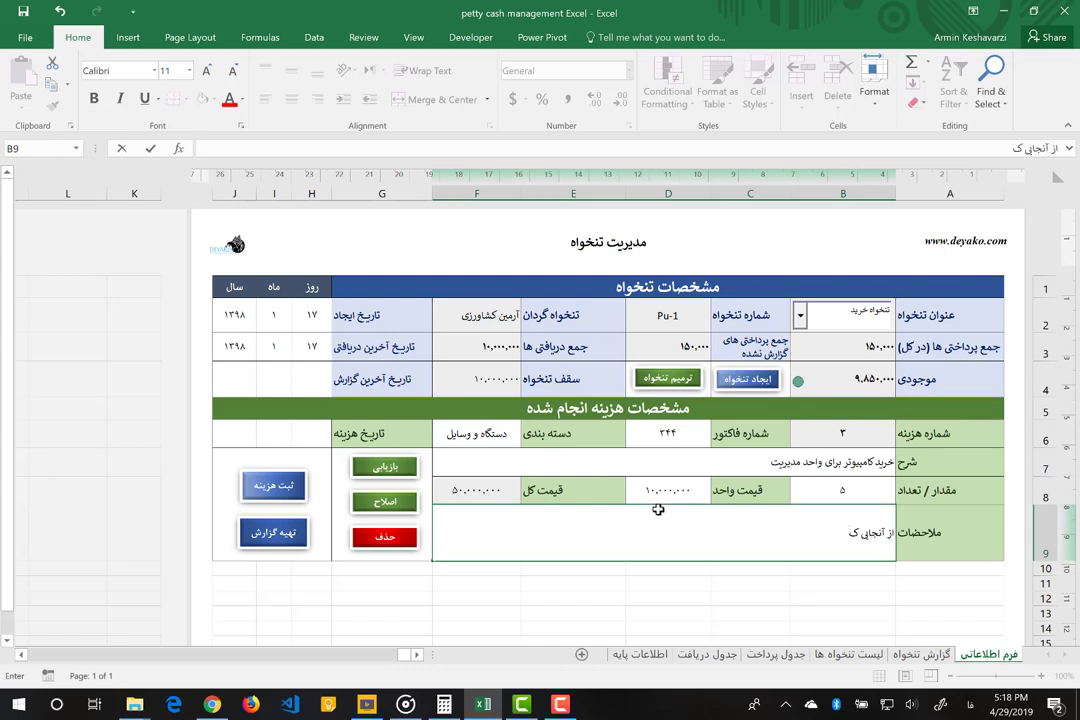
type("ه واحد مدیریت نی")
type("از فوری د")
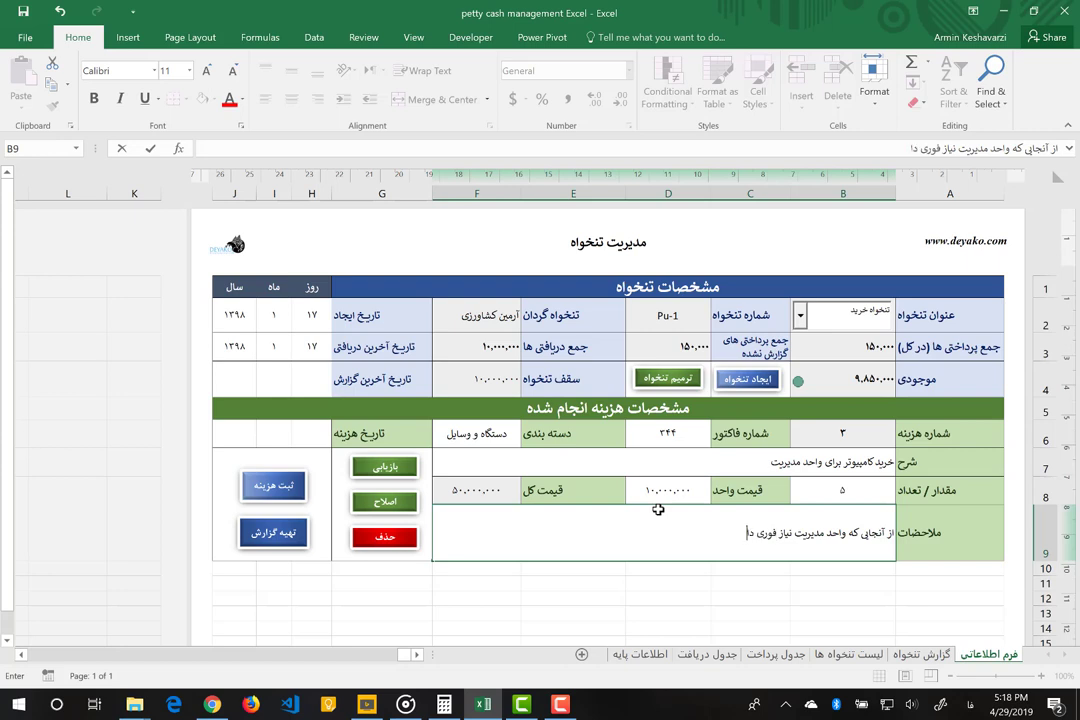
type("اشتند از تنخواه")
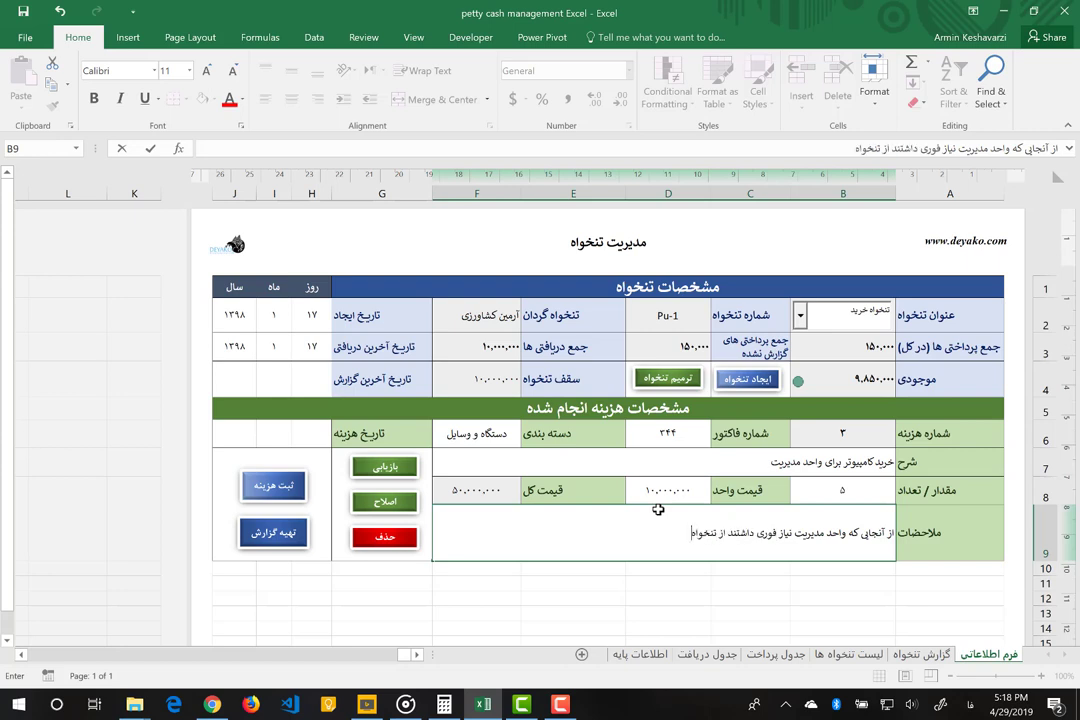
type(" استفاده شد")
key("Return")
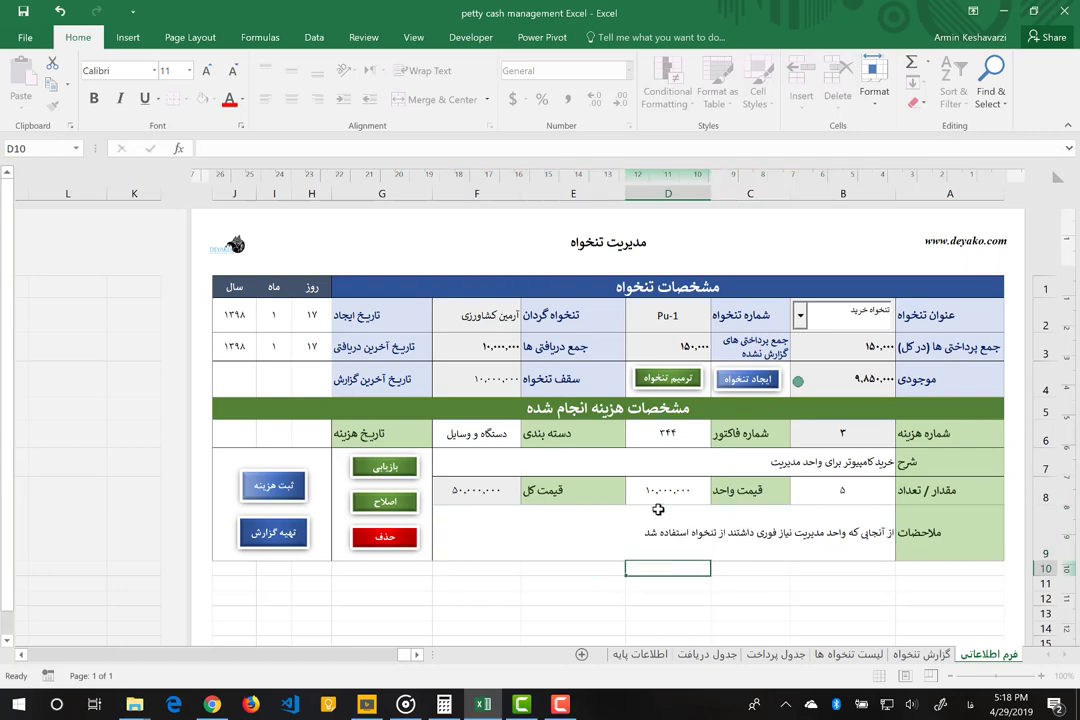
left_click(220, 434)
type("13")
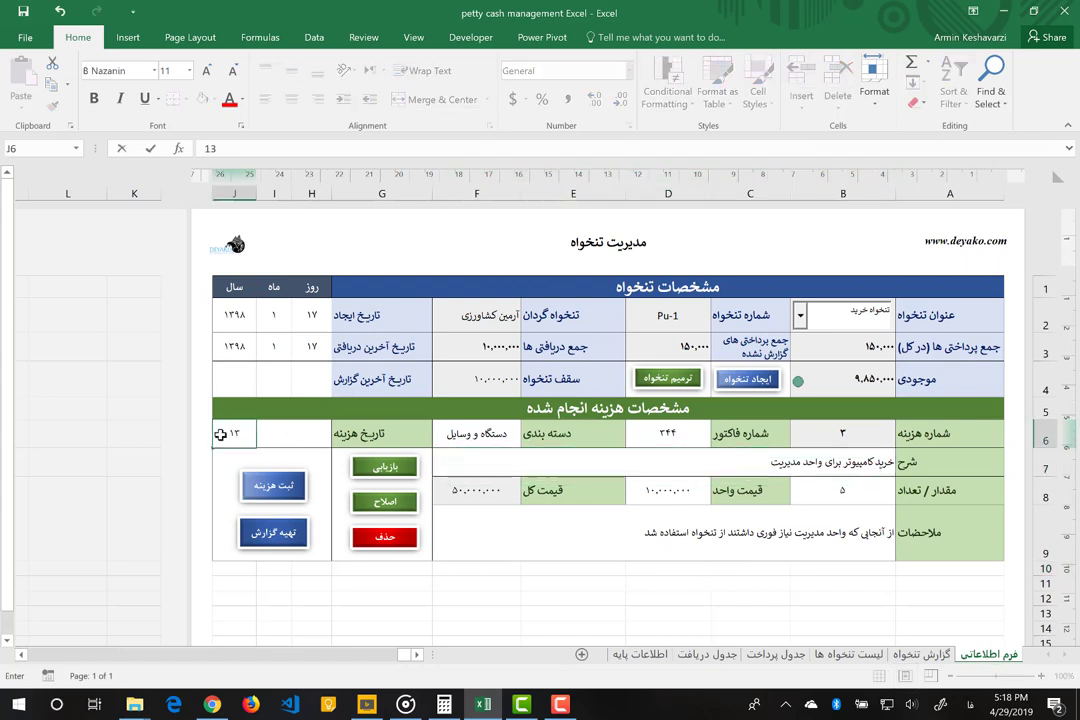
type("98")
key("Right")
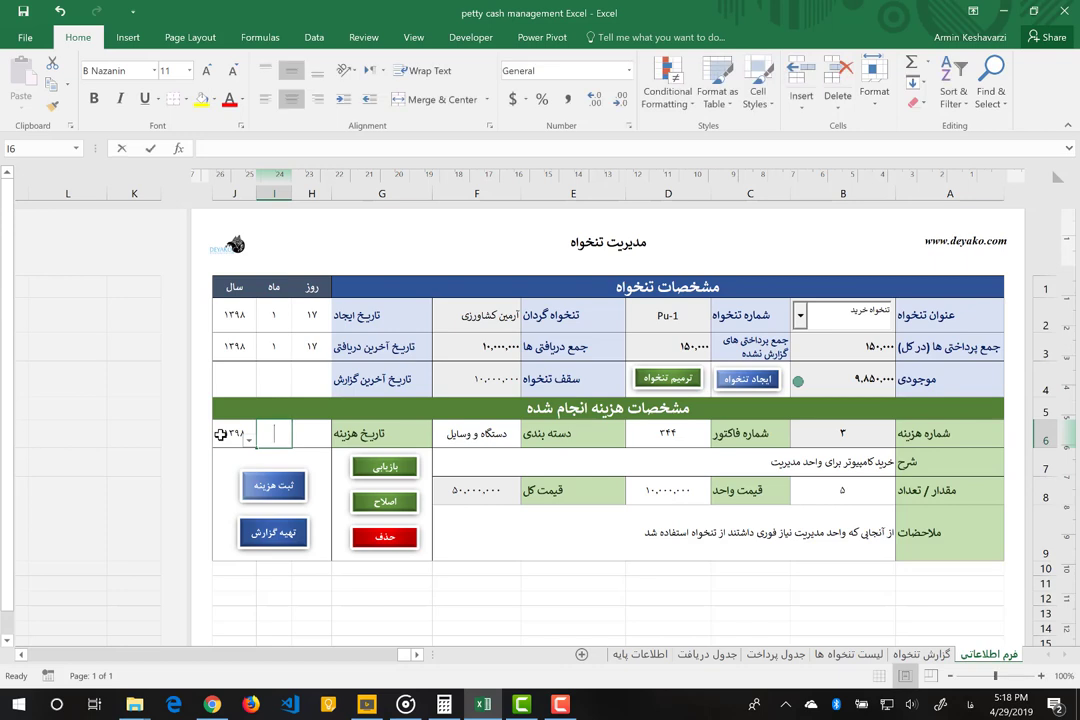
type("2")
key("Right")
type("230")
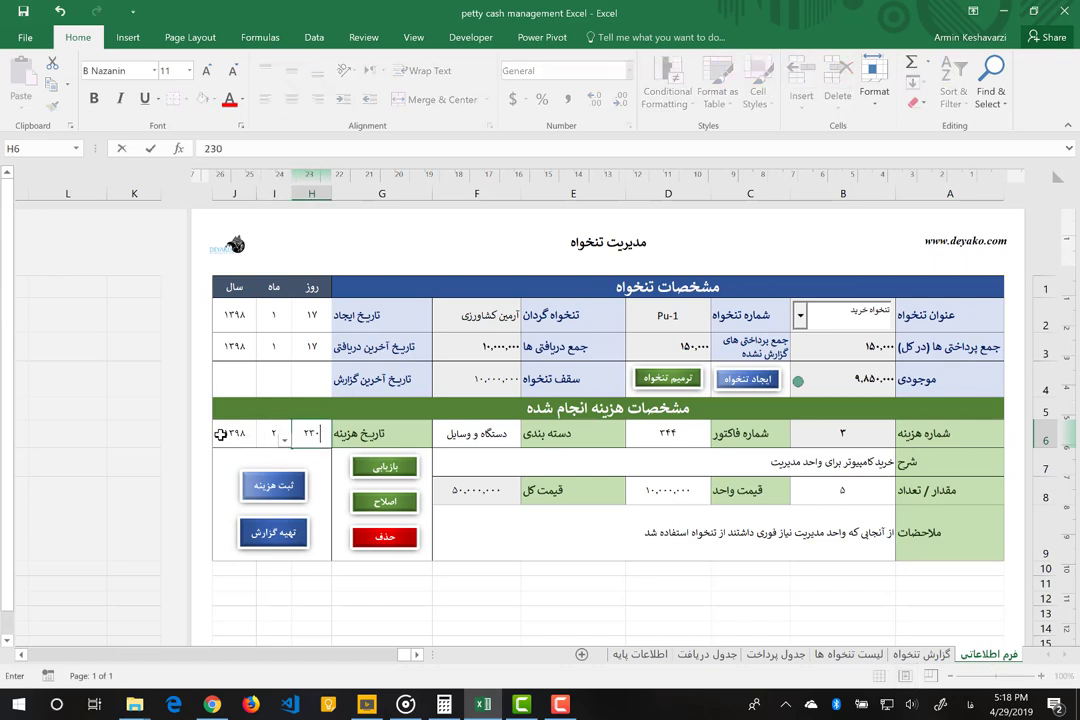
key("BackSpace")
key("BackSpace")
type("0")
left_click(637, 535)
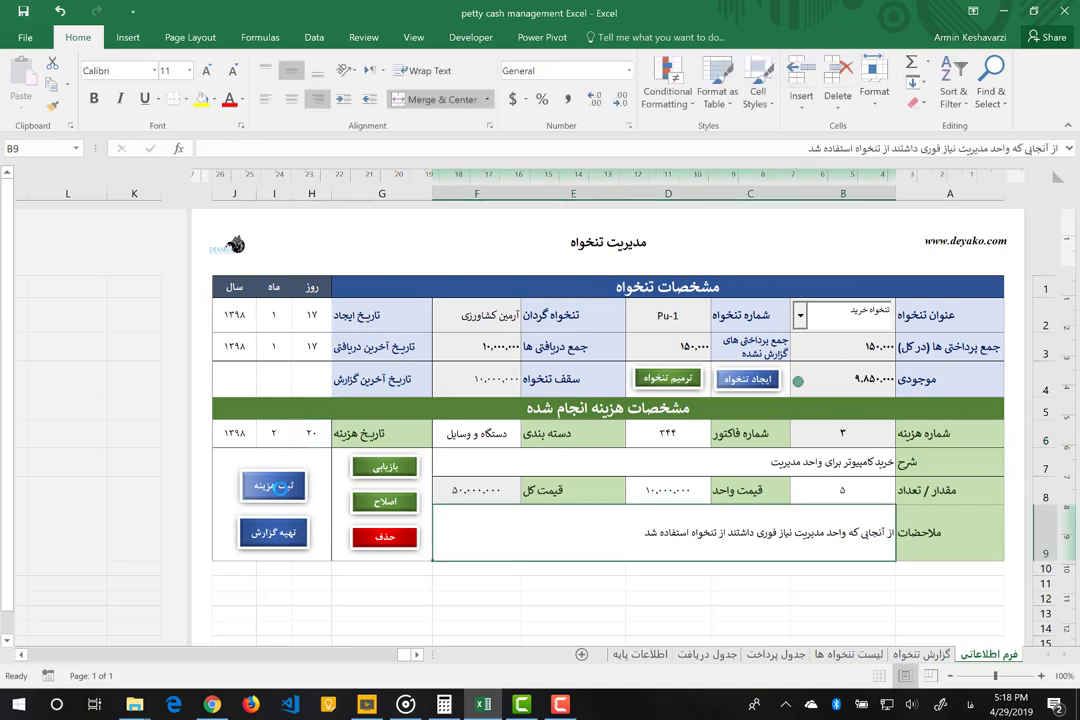
left_click(281, 490)
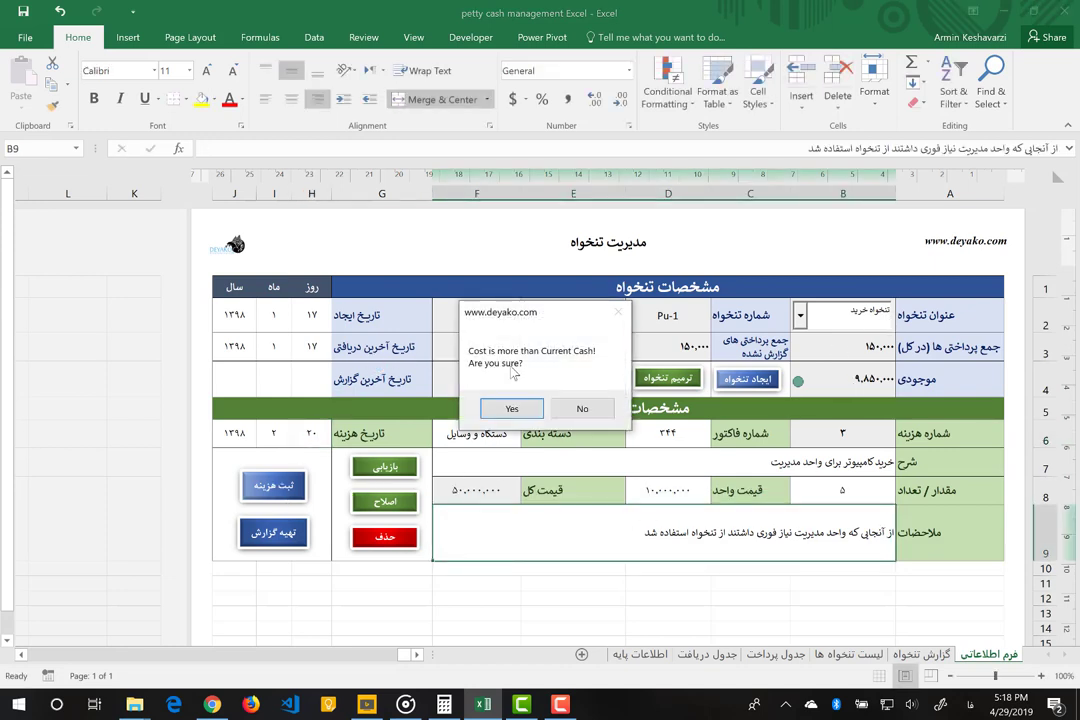
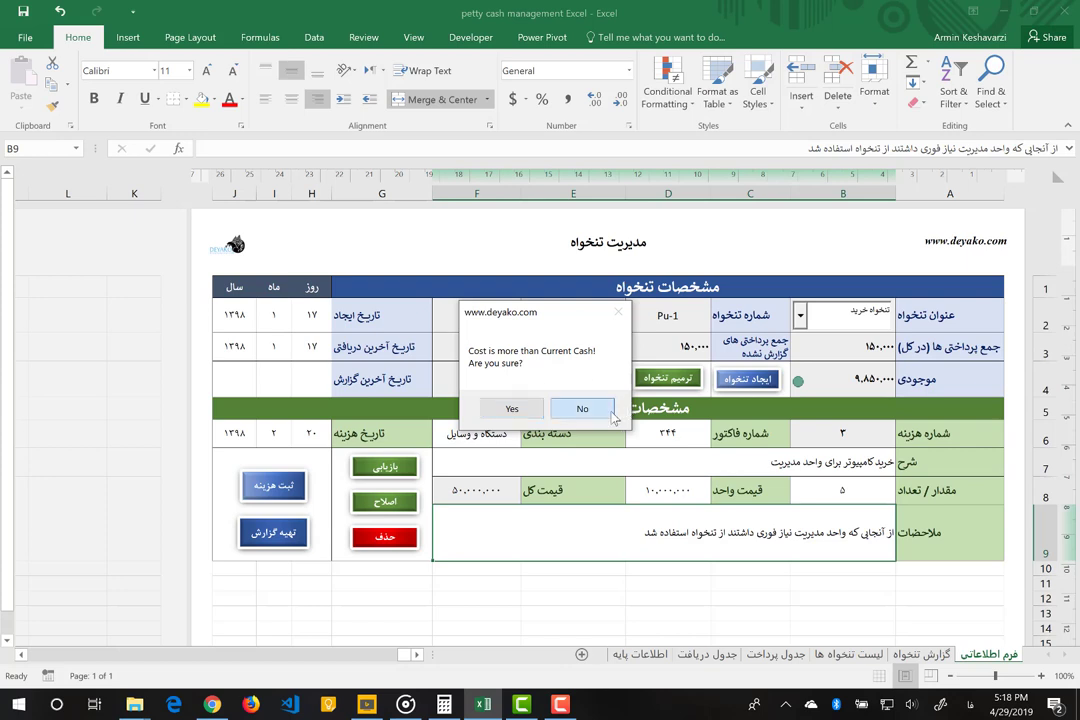
Decline the over-budget warning, correct D8's unit price to 1,000,000, and record the 5,000,000 expense.
left_click(584, 409)
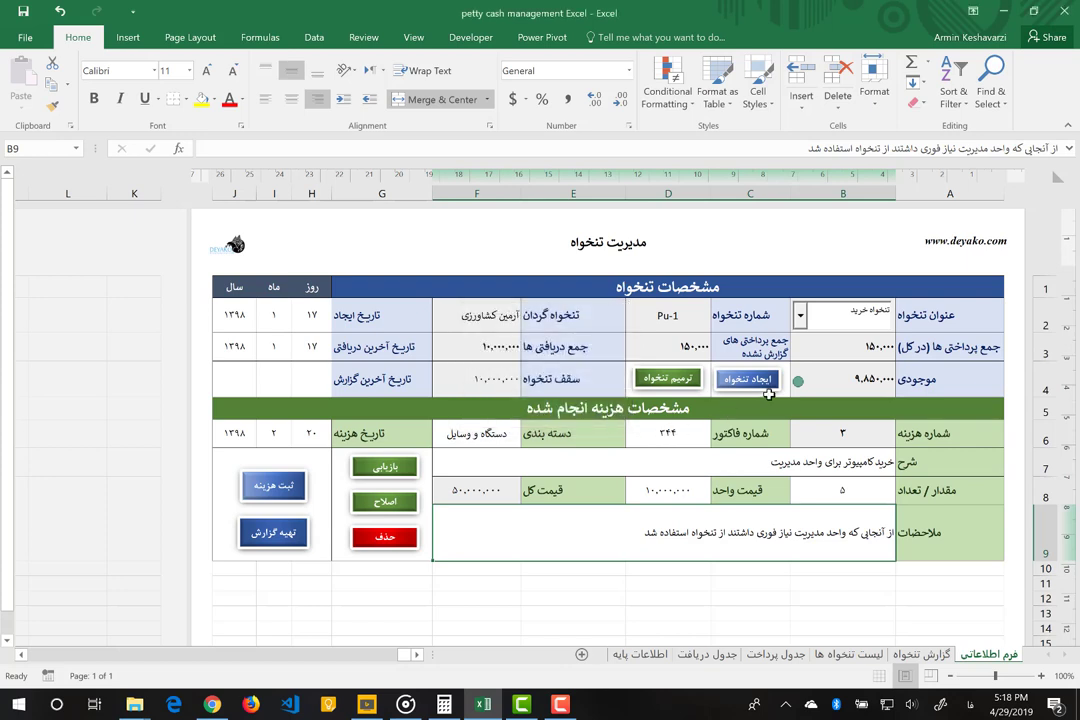
left_click(664, 497)
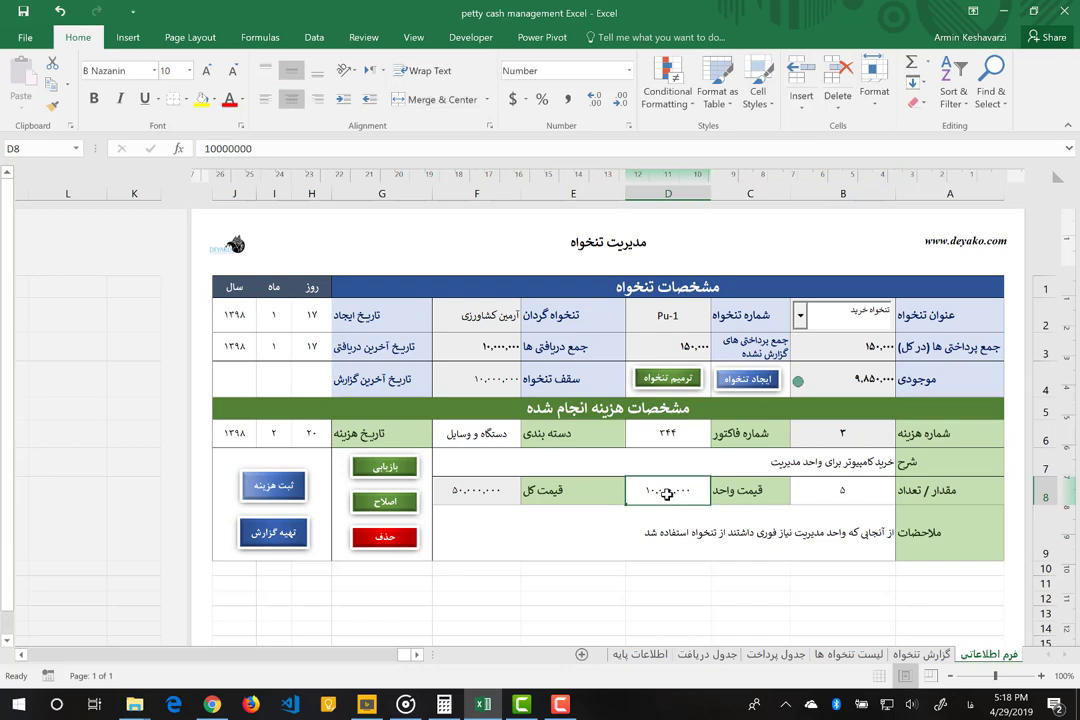
left_click(222, 149)
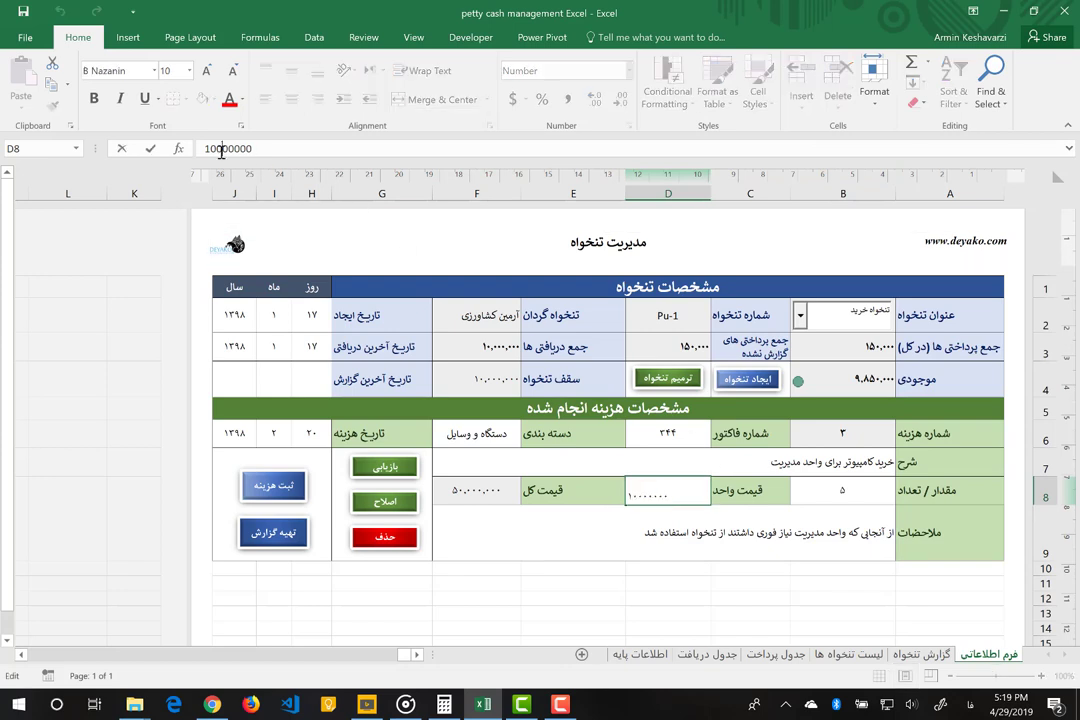
key("Return")
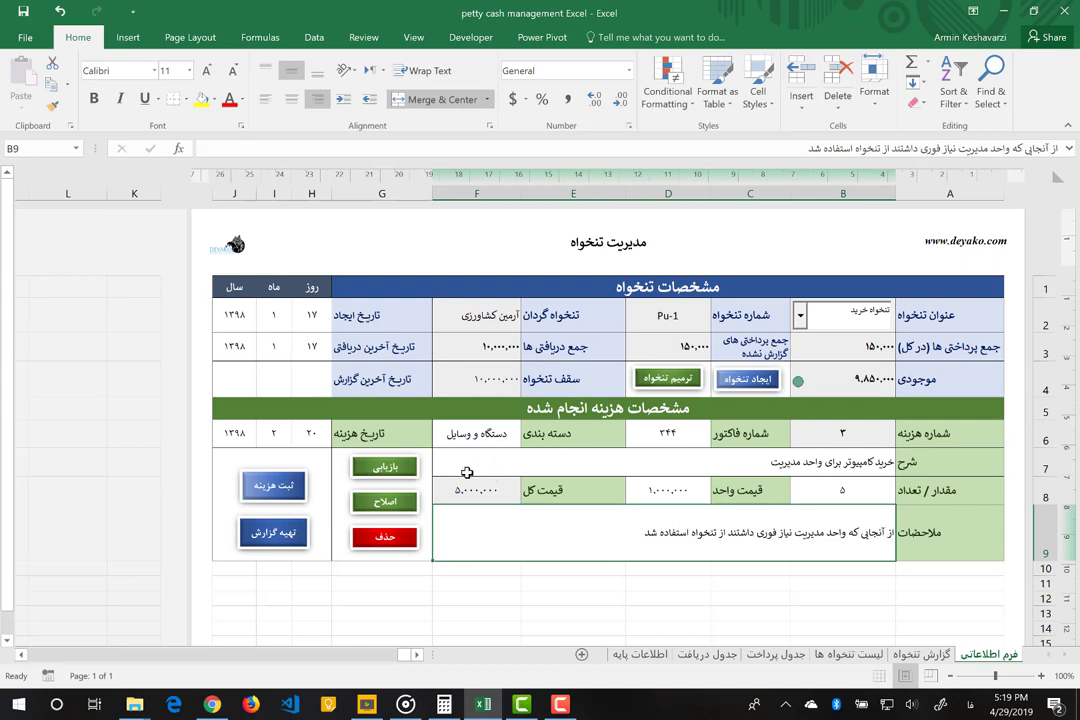
left_click(279, 490)
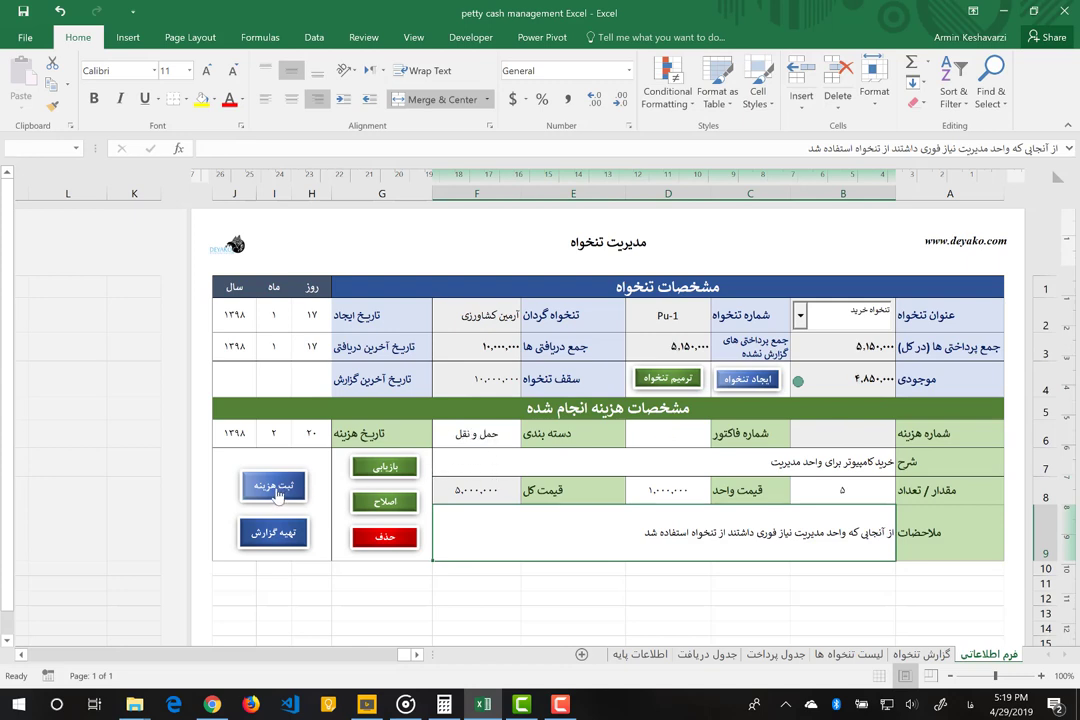
Enter invoice number 322 and set the category to دستگاه و وسایل.
left_click(861, 386)
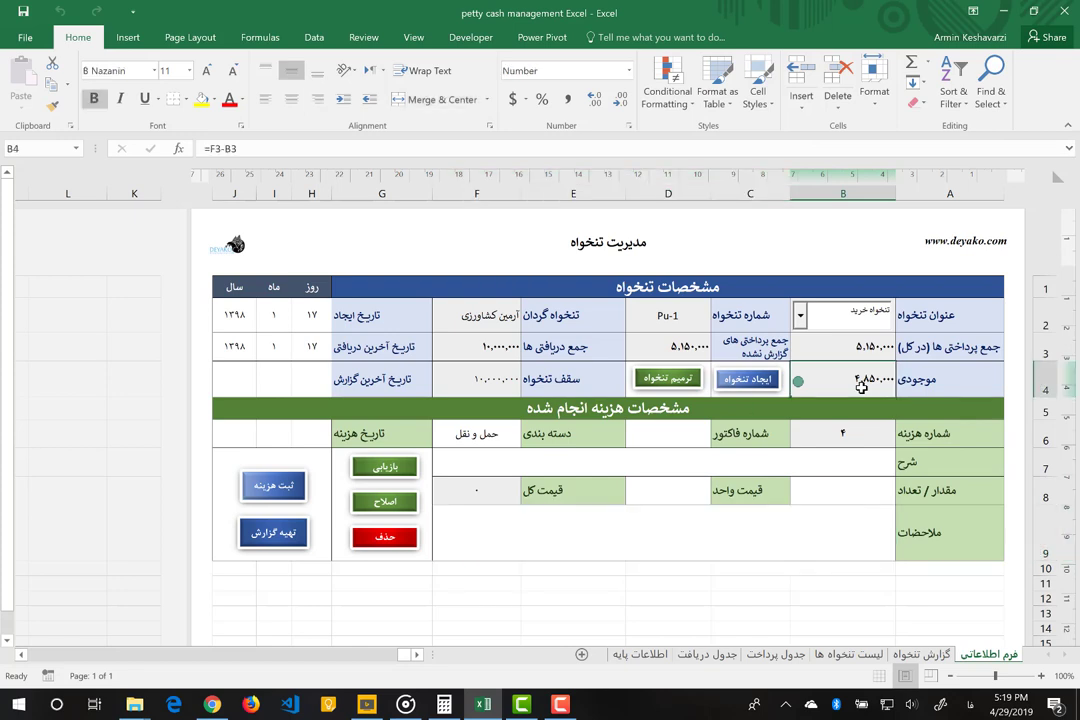
left_click(678, 443)
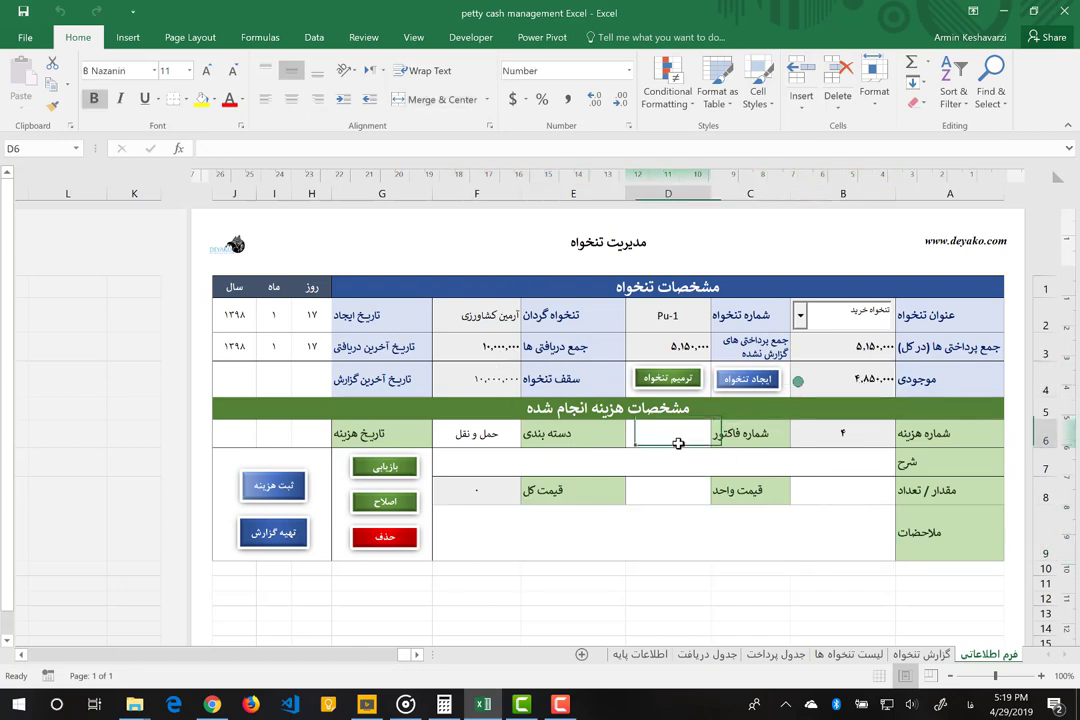
type("322")
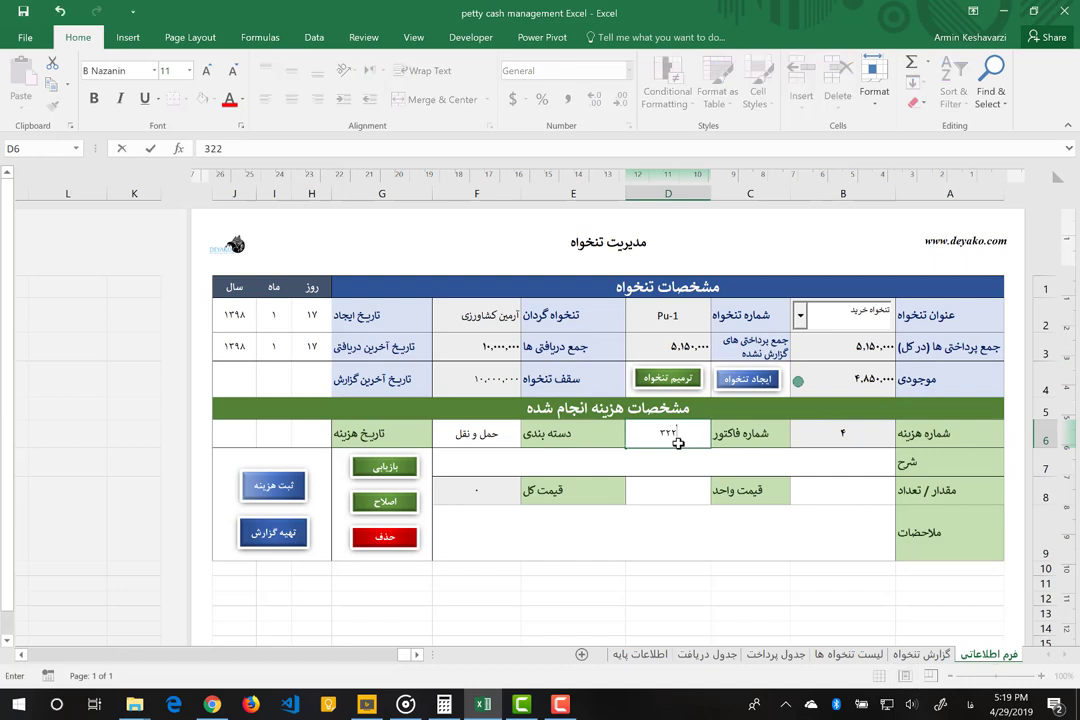
key("Return")
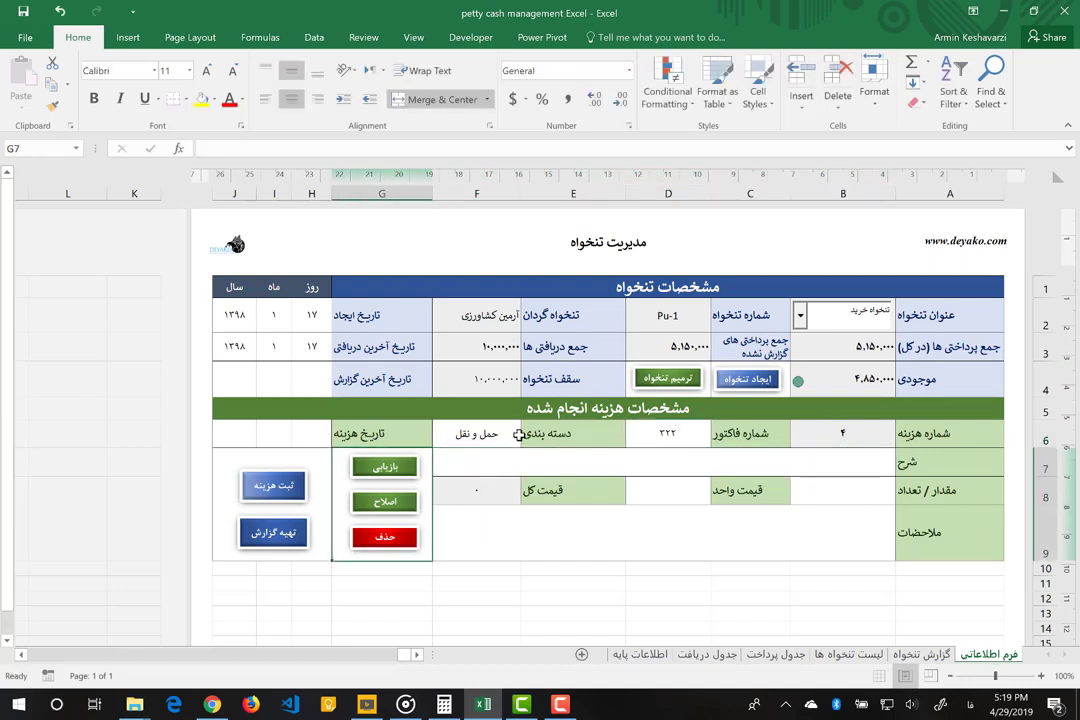
left_click(499, 434)
left_click(425, 440)
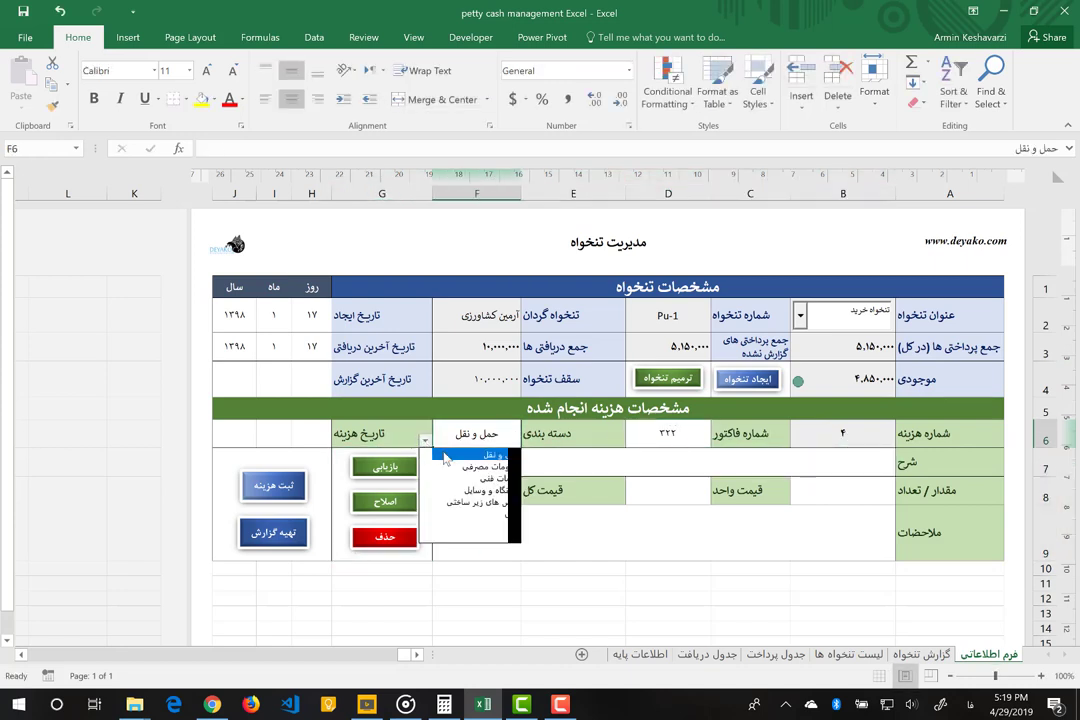
left_click(482, 490)
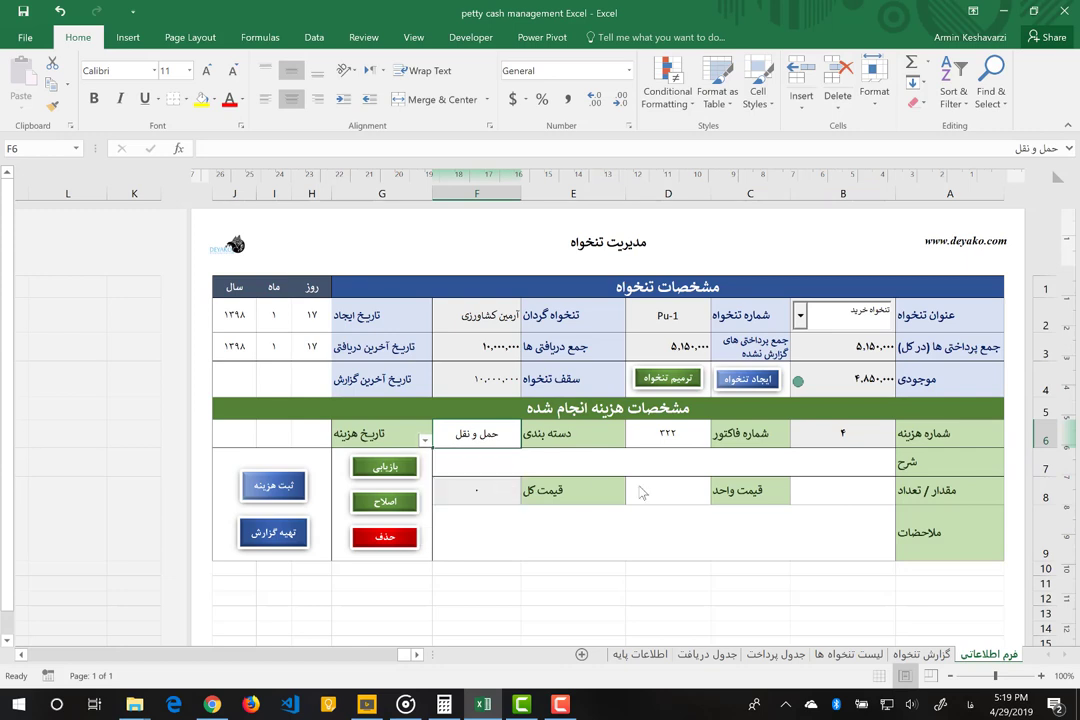
Enter the monitor purchase at 150,000, quantity 20, with remark 'خرید فوری برای واحد مدیریت'.
left_click(704, 459)
type("خرید مانیتور")
key("Return")
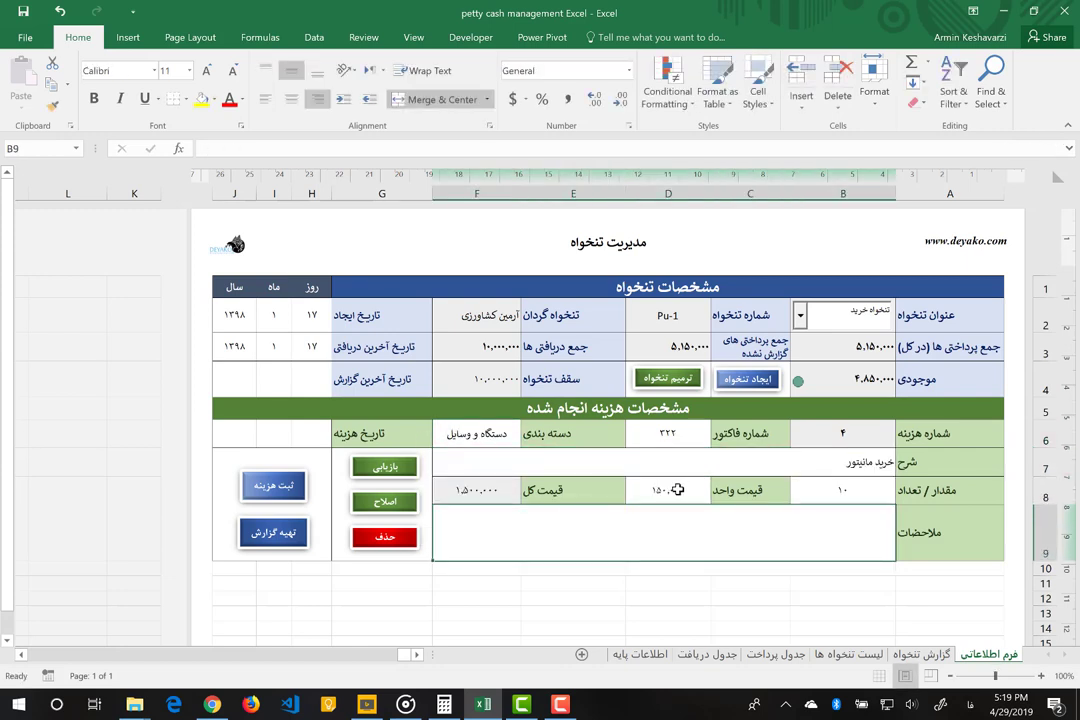
left_click(871, 488)
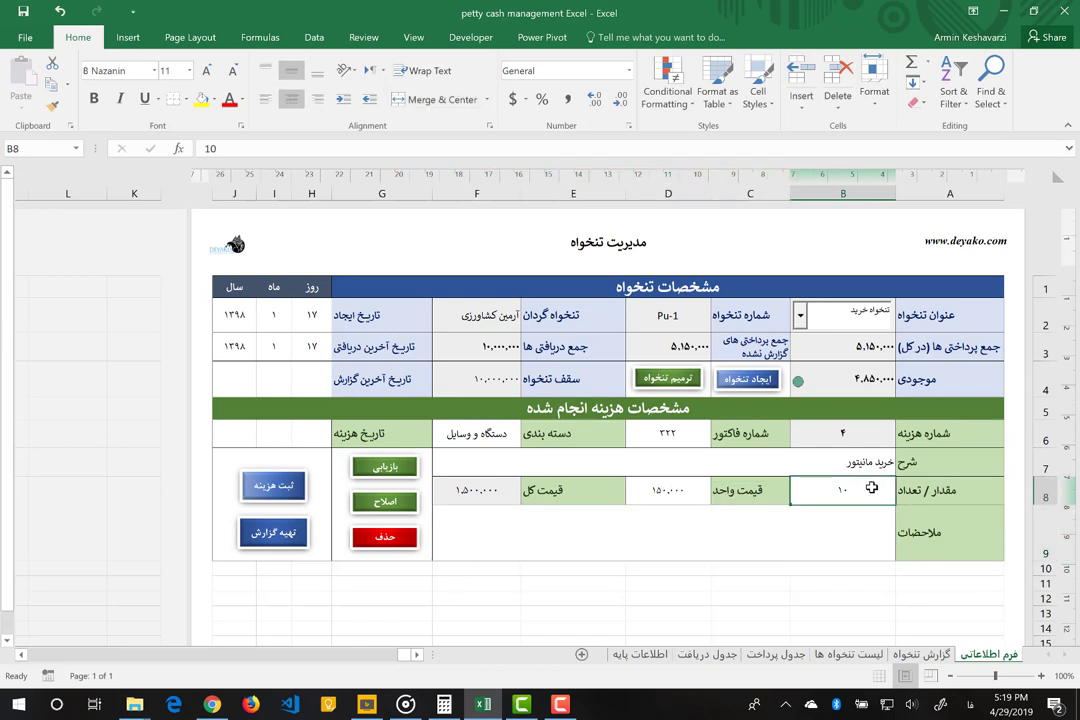
type("20")
key("Return")
type("خرید ")
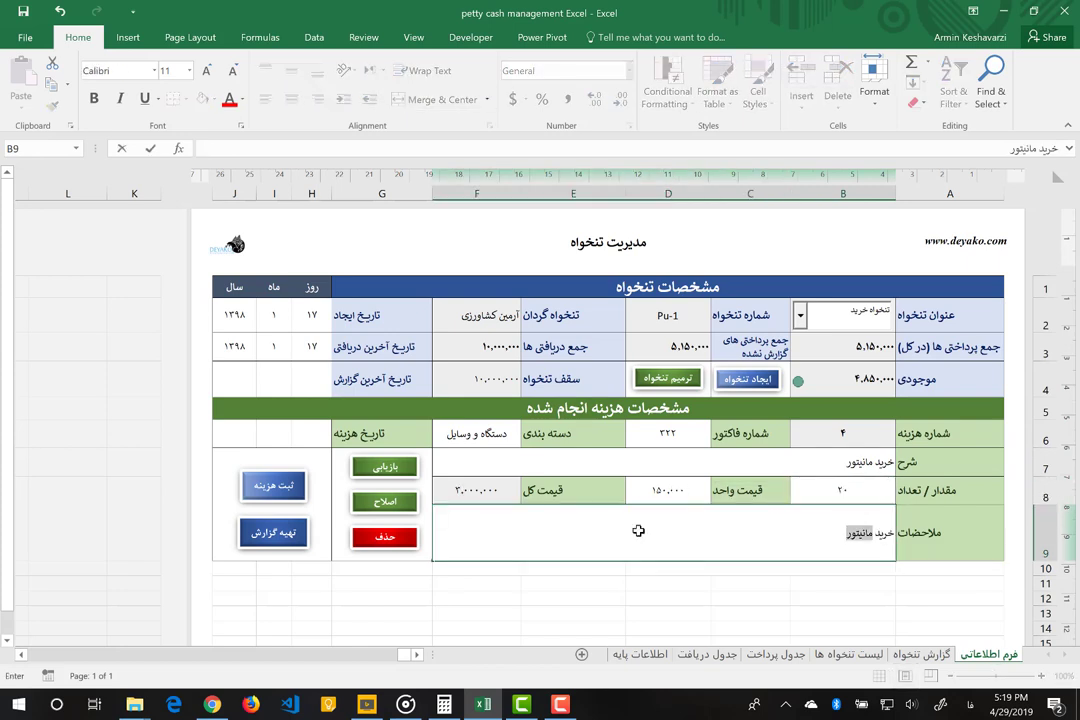
type("فوری برای واحد مد")
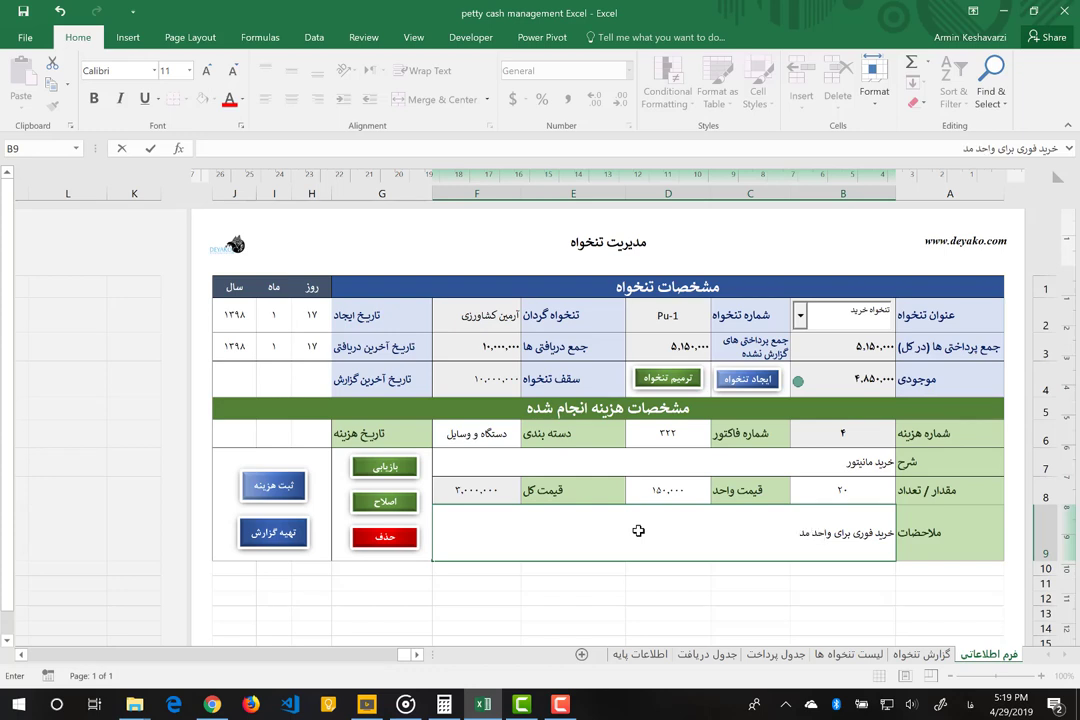
type("یریت")
key("Return")
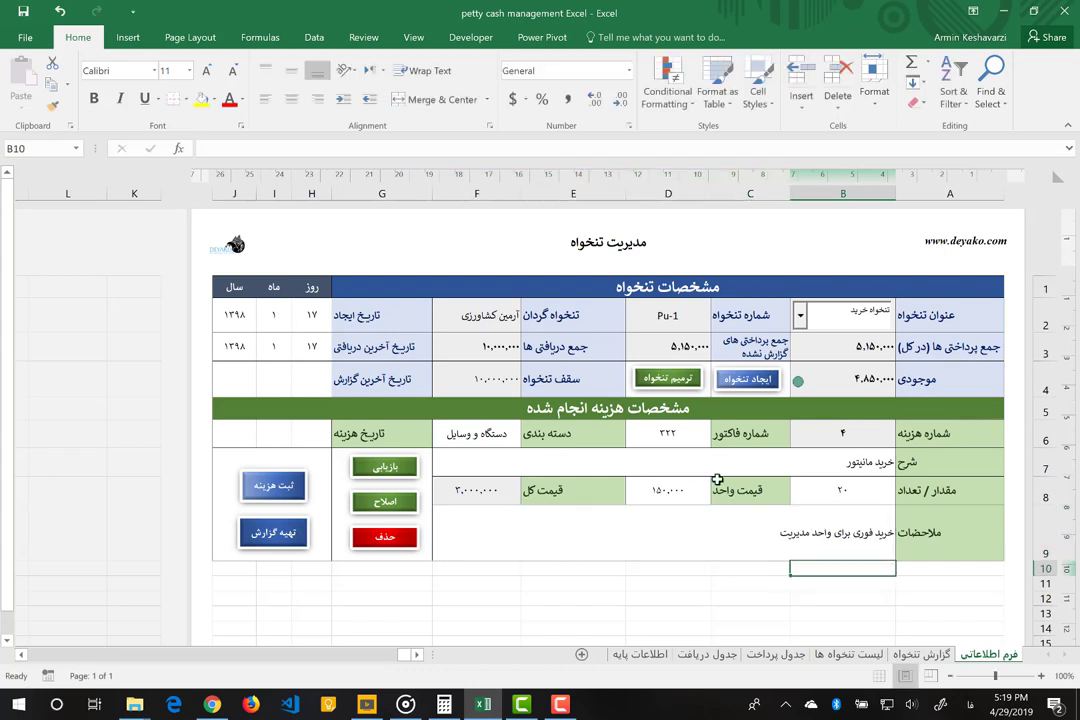
key("Up")
key("Up")
key("Up")
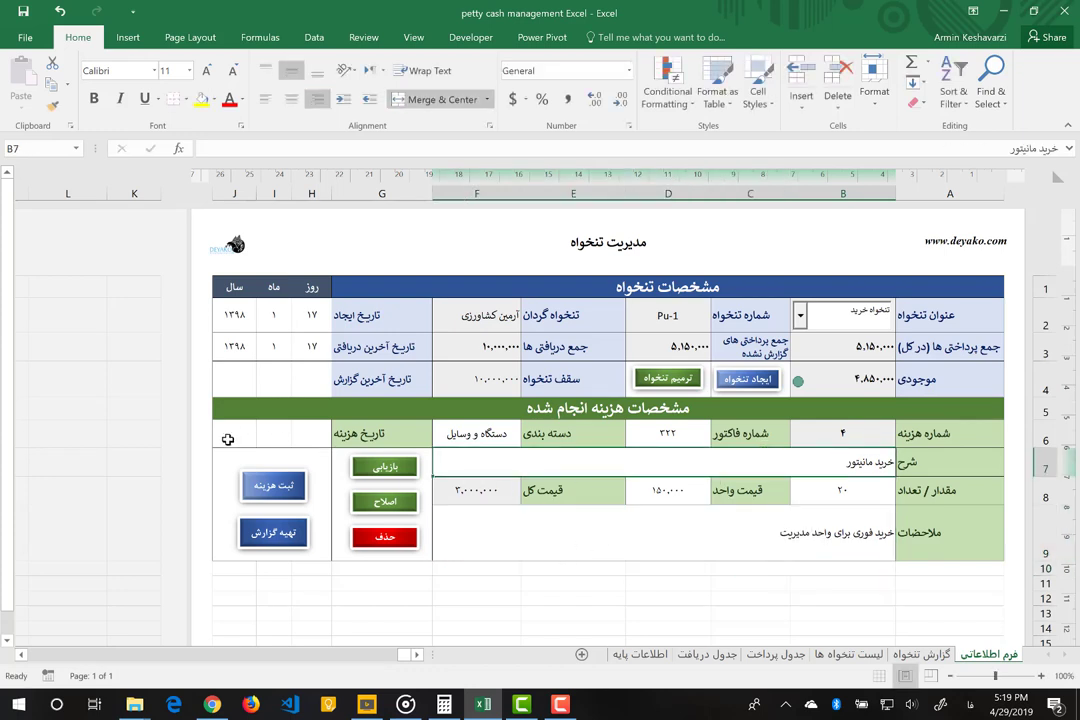
left_click(238, 455)
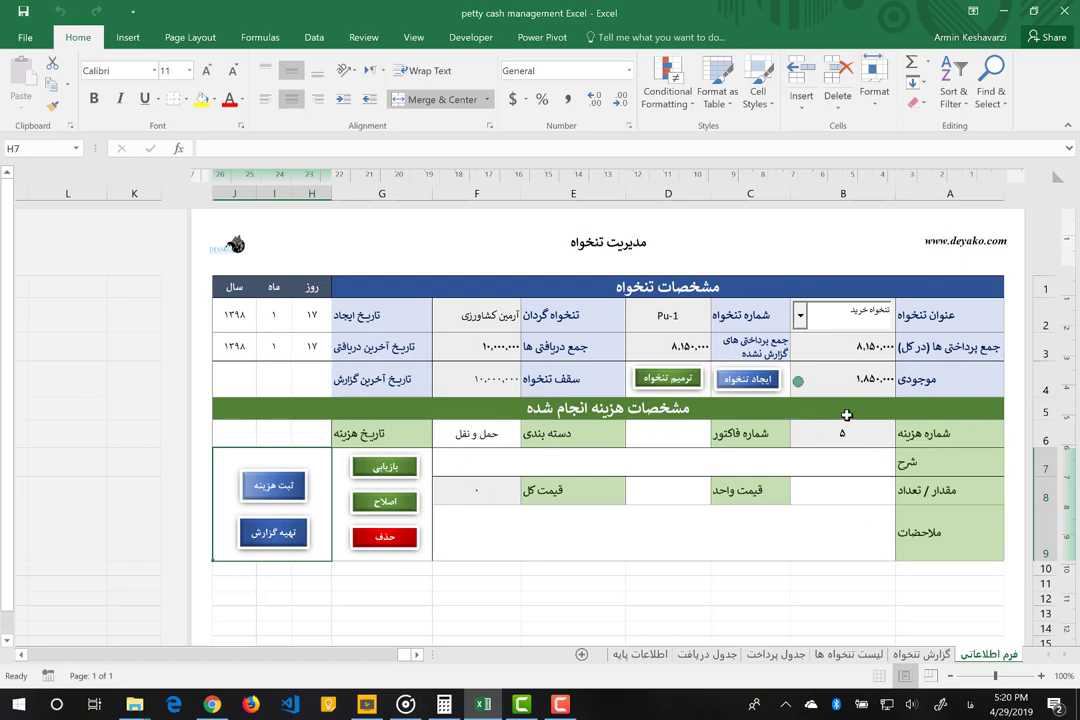
Enter invoice 4333, description 'ارسال خریدهای واحد مدیریت با پیک', and quantity 1.
left_click(857, 392)
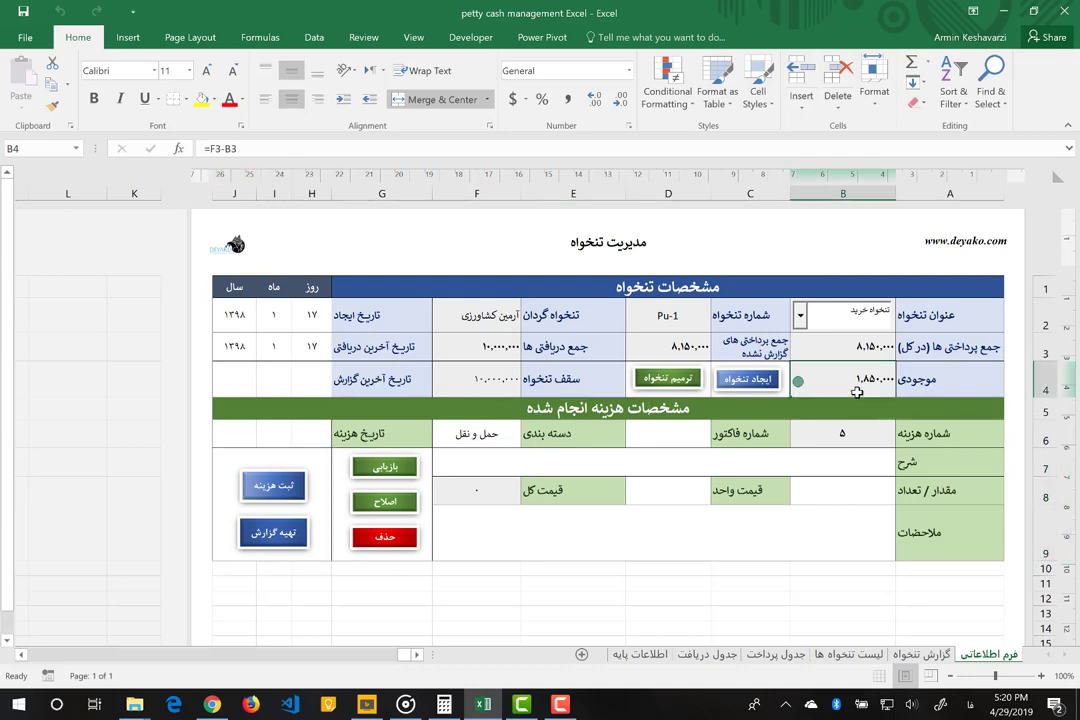
left_click(660, 432)
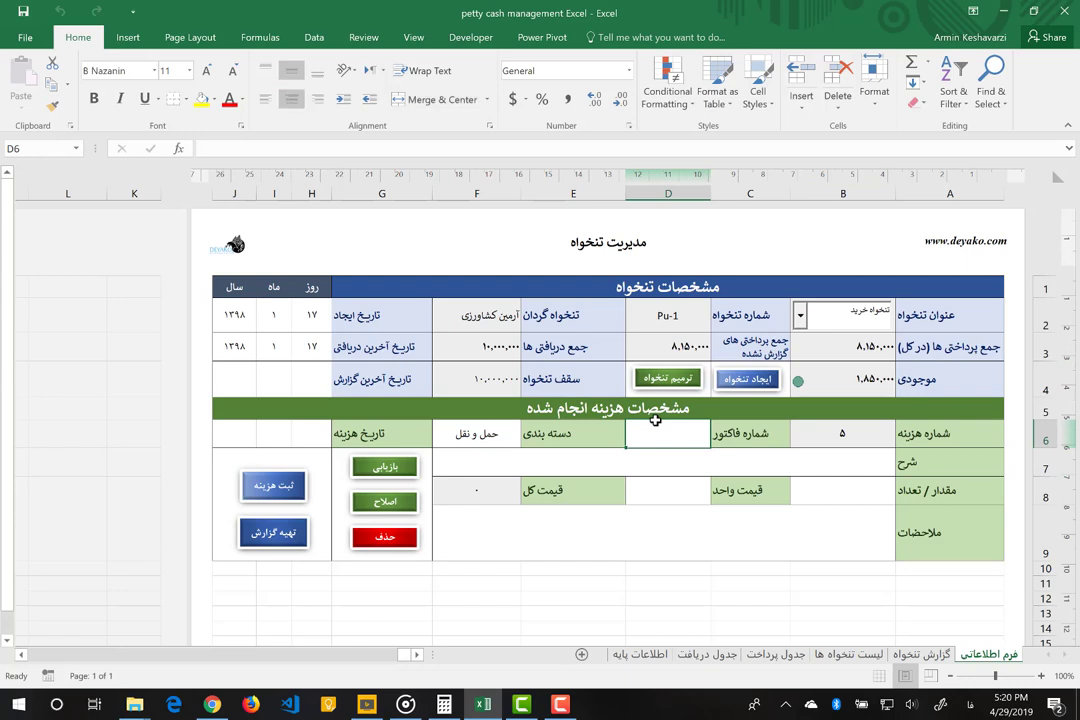
type("4333")
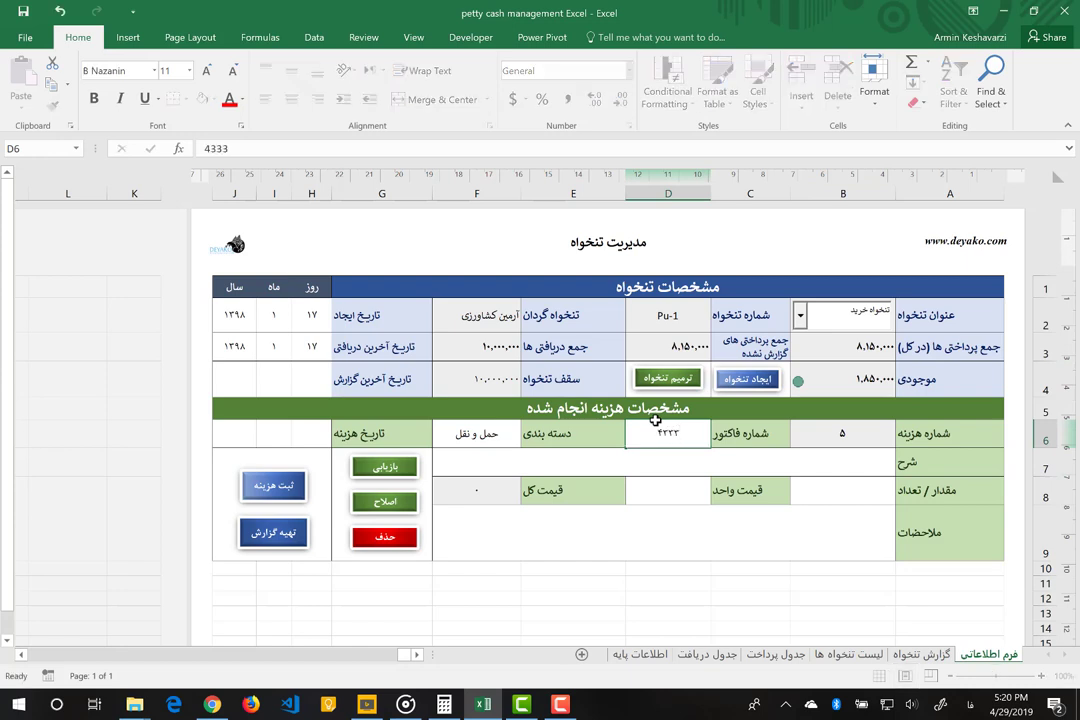
key("Return")
type("ارسال")
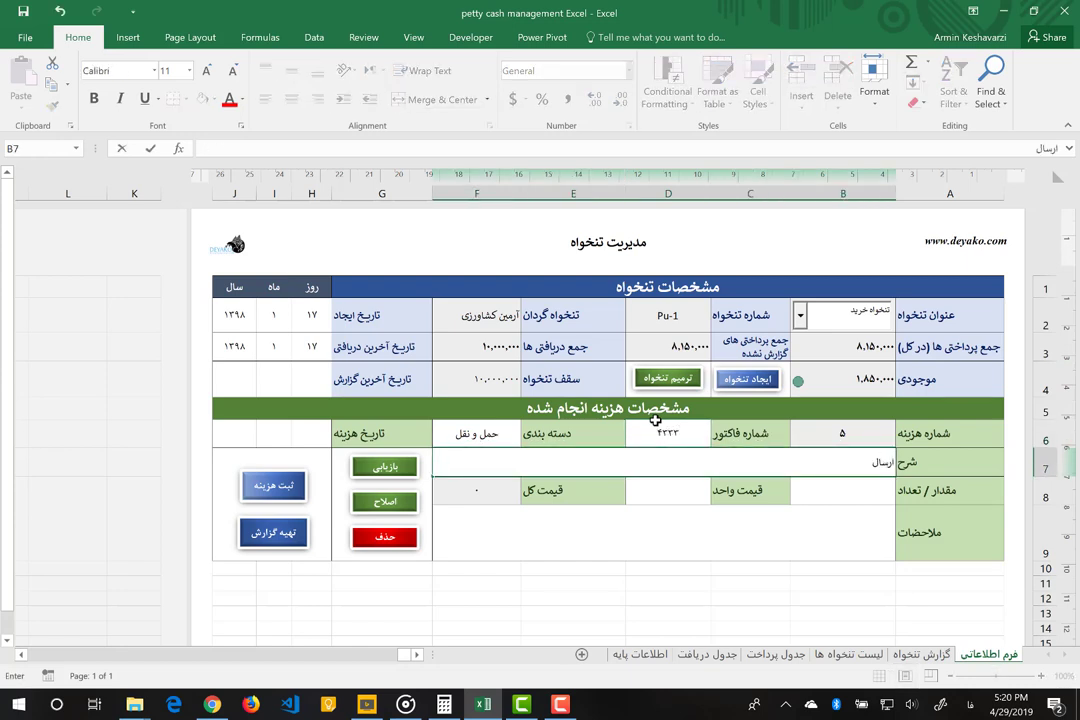
type(" خریدهای واح")
type("د مدیریت با پیک")
key("Return")
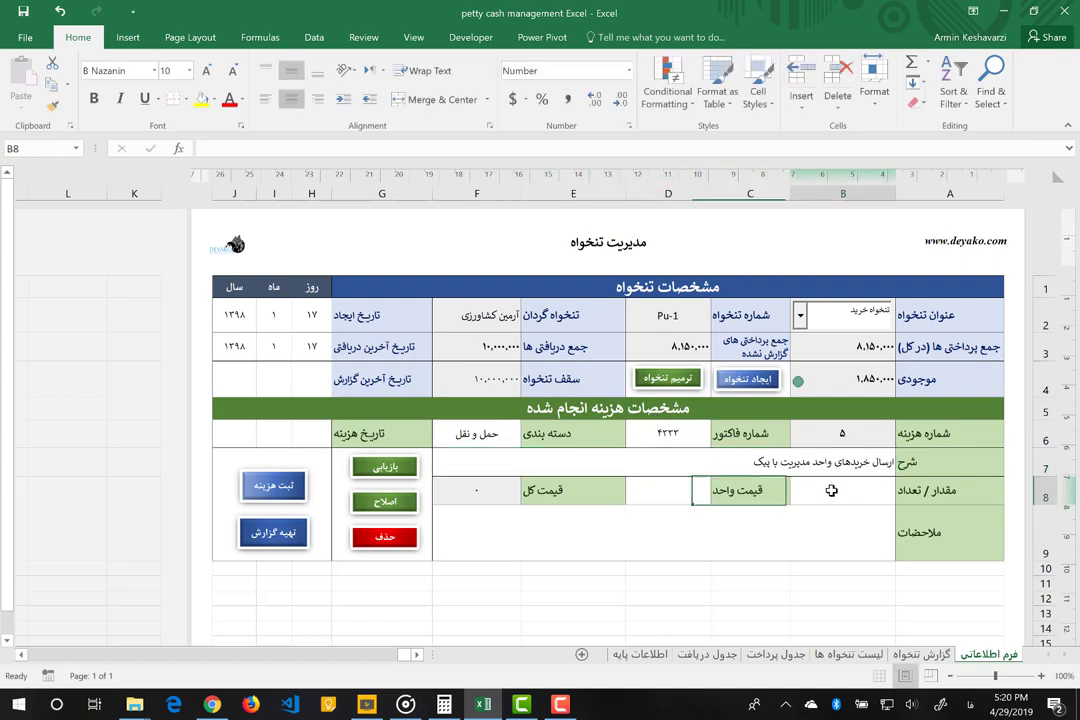
left_click(831, 490)
type("۱")
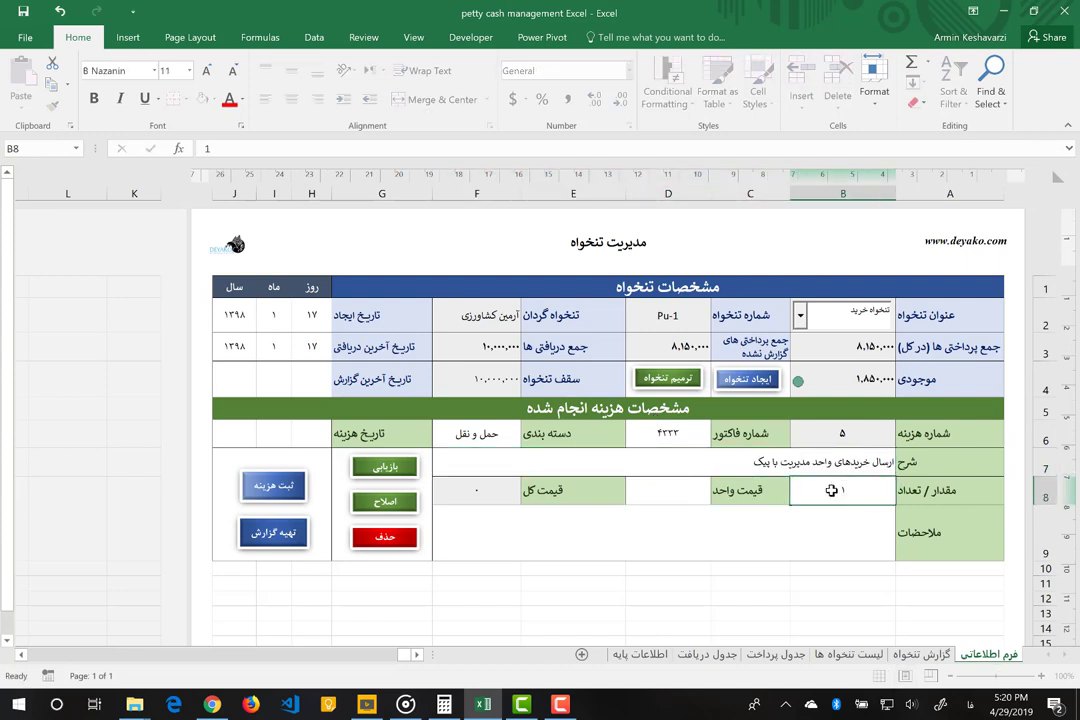
key("Tab")
Append وانت to the description and set the unit price to 500,000.
double_click(817, 462)
type("وانت")
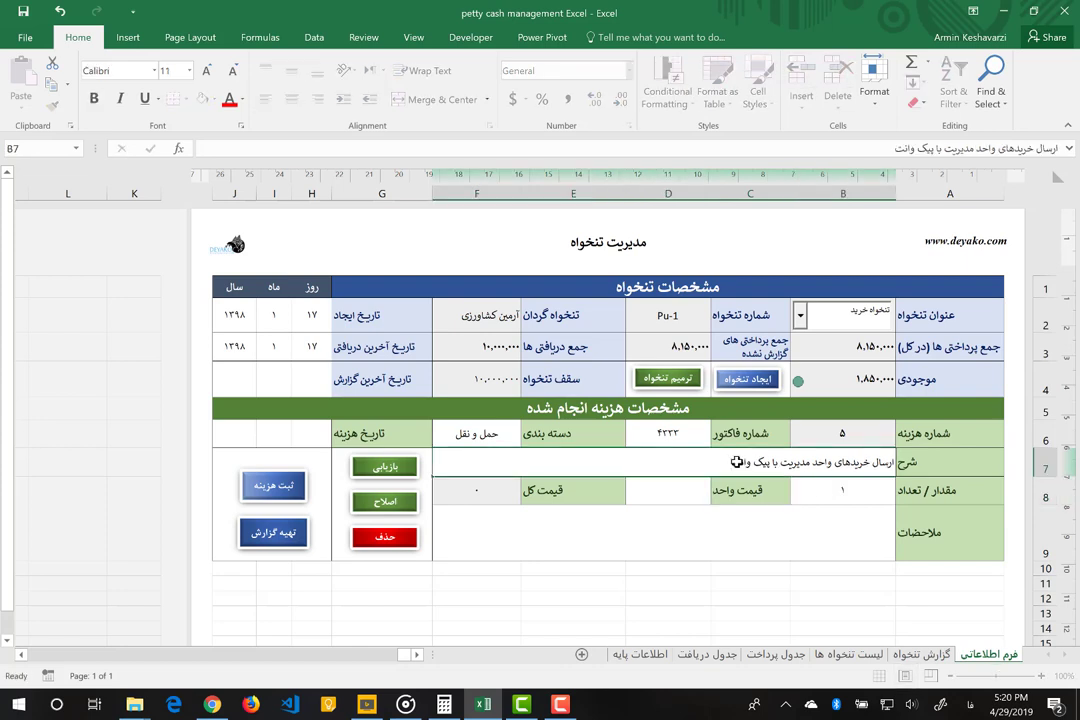
key("Return")
left_click(676, 491)
type("500000")
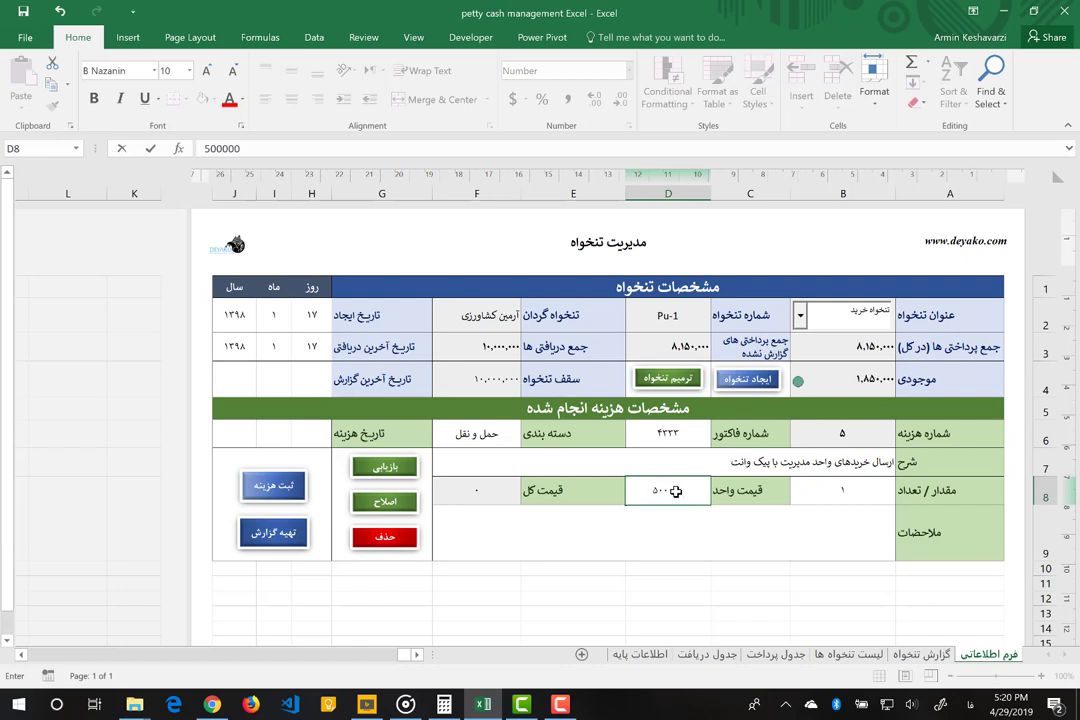
key("Return")
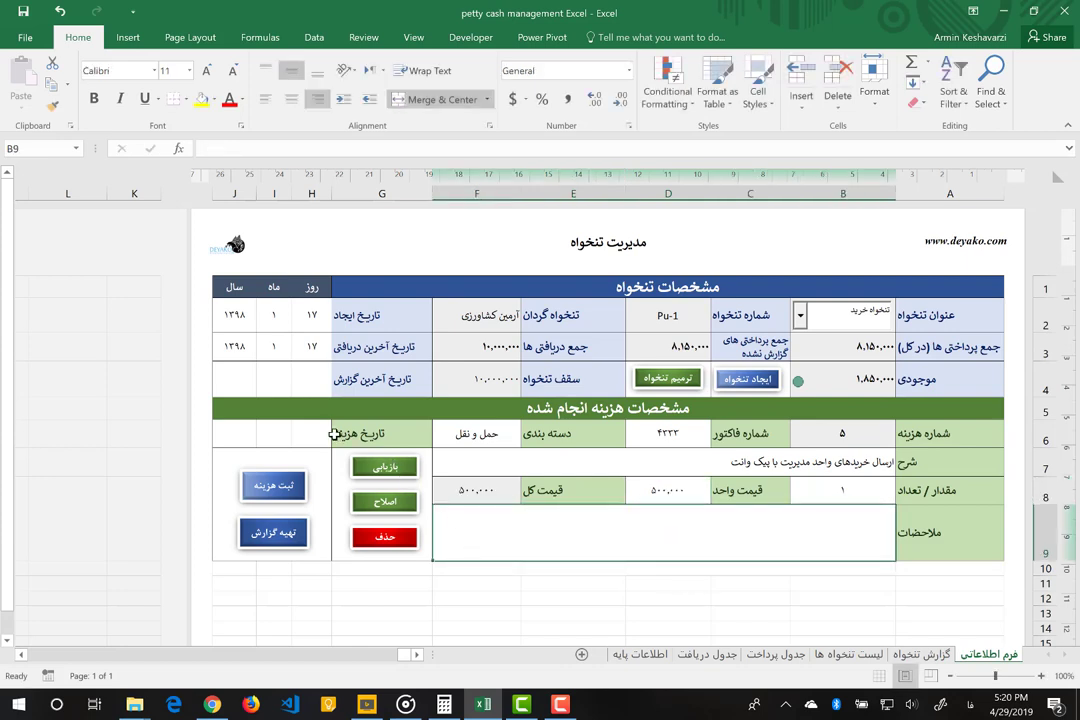
Date the expense 1398/2/23 and submit it to the petty cash records.
left_click(243, 435)
type("1398")
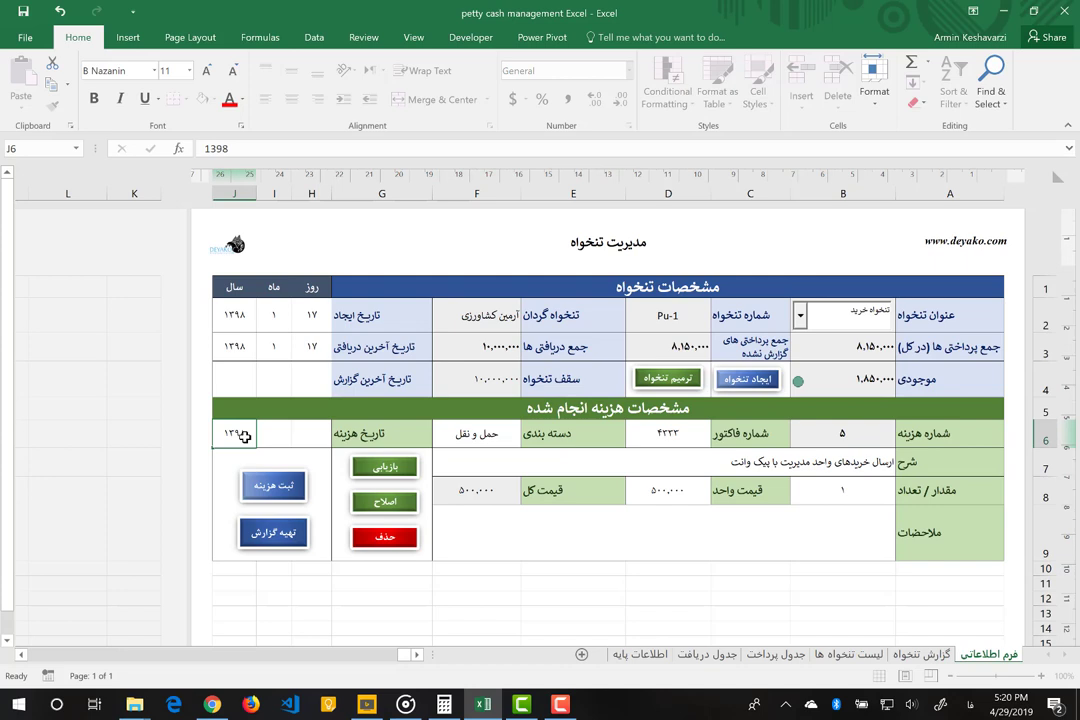
key("Tab")
type("2")
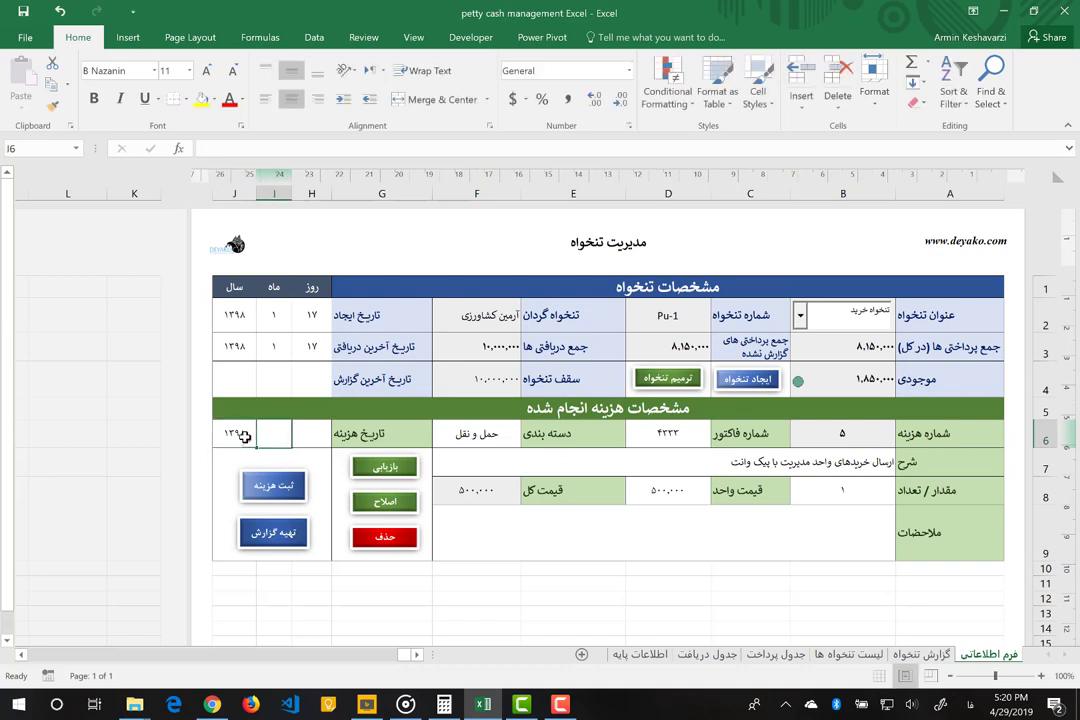
key("Tab")
type("23")
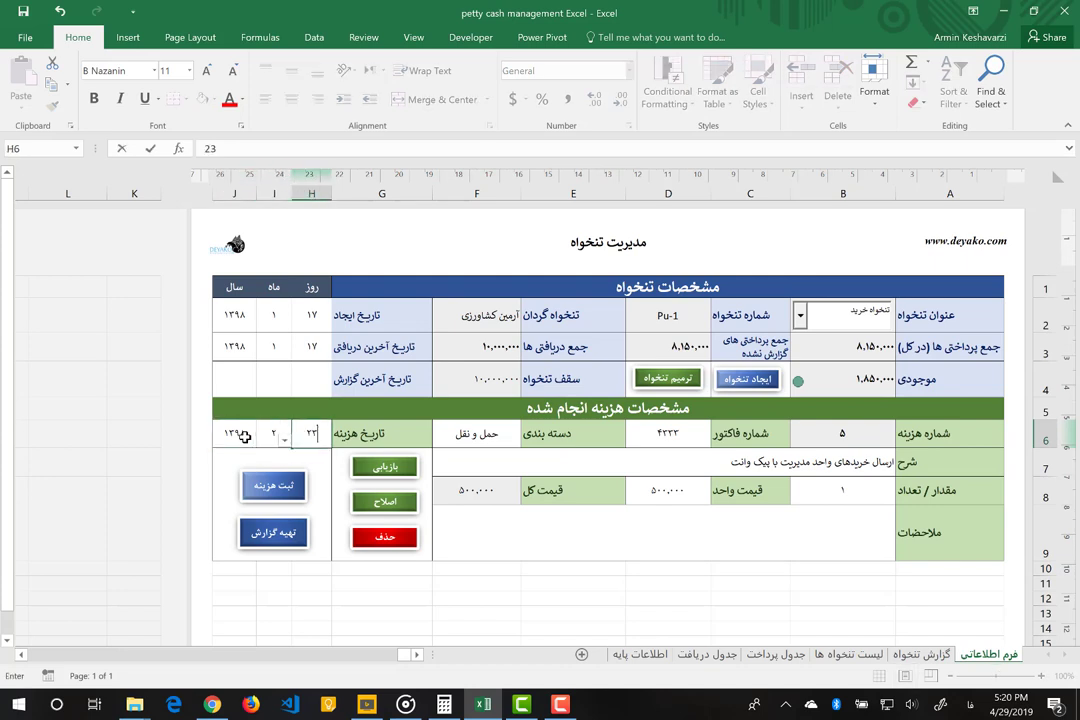
key("Return")
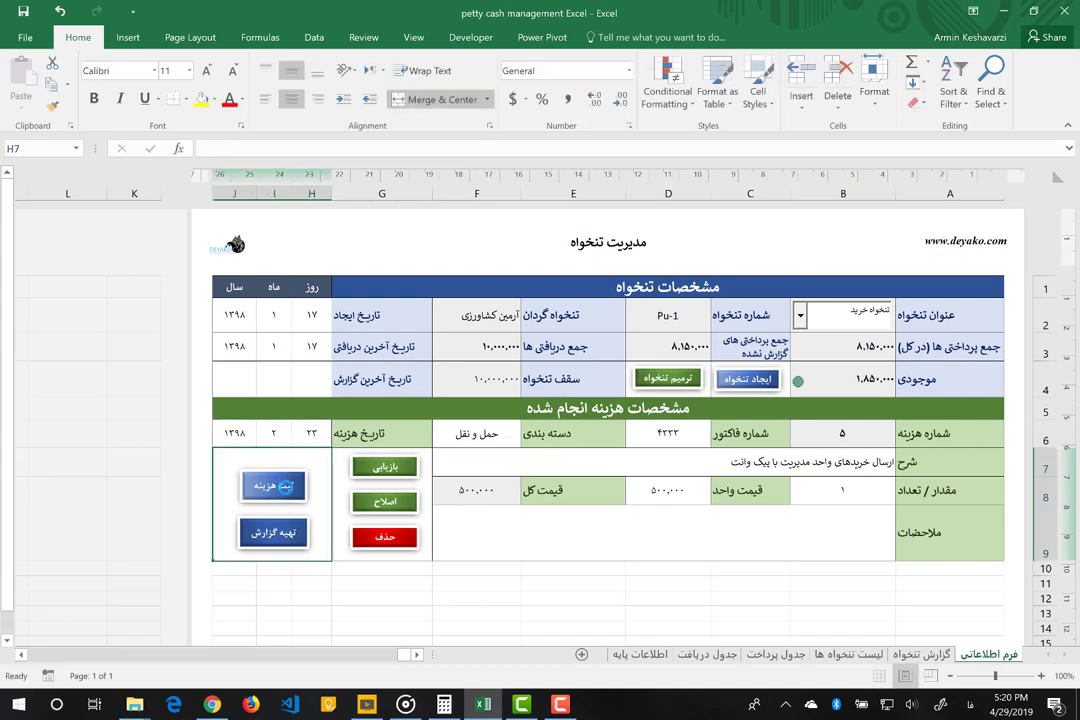
left_click(284, 485)
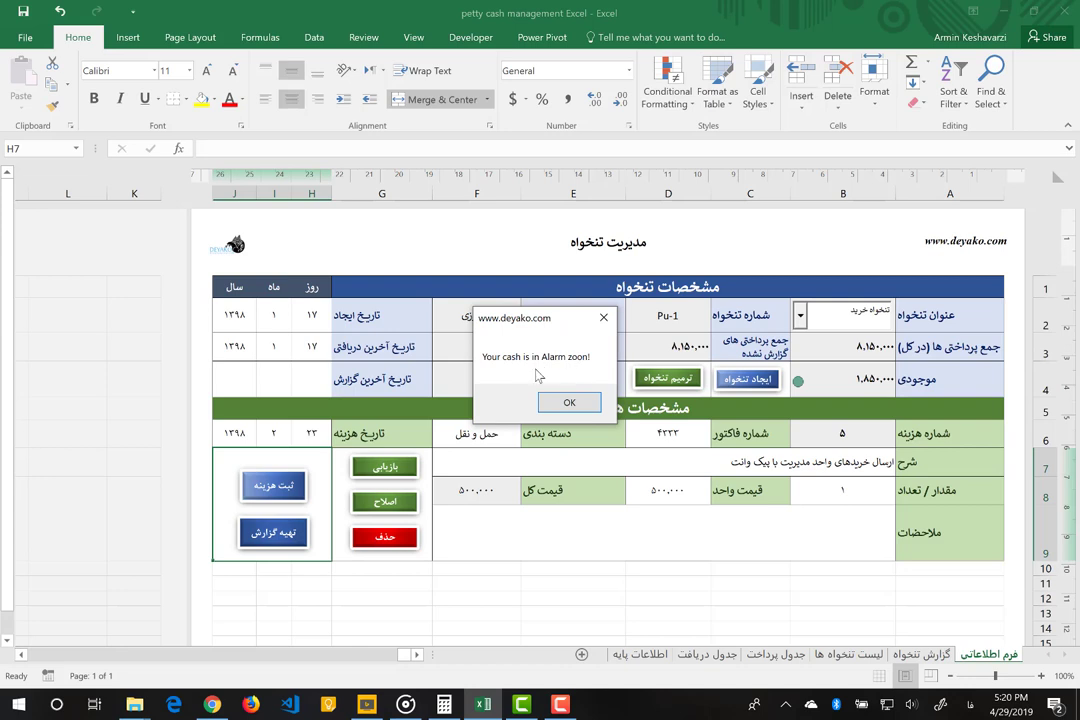
Dismiss the low-cash alarm and start the dated cost report.
left_click(562, 404)
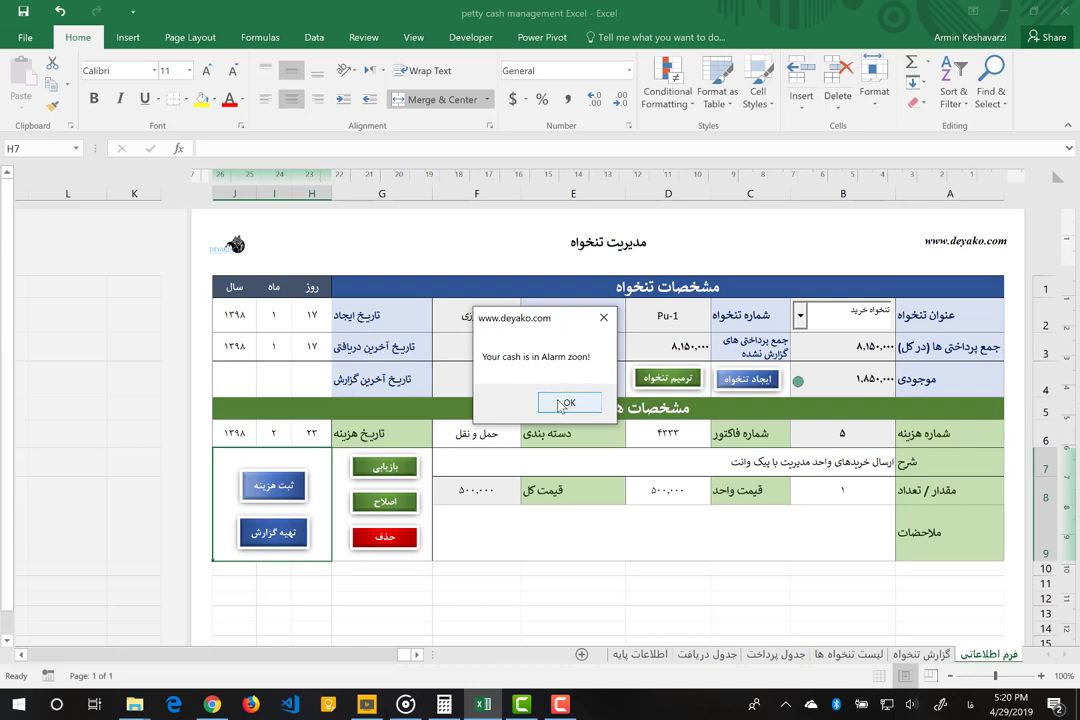
left_click(563, 404)
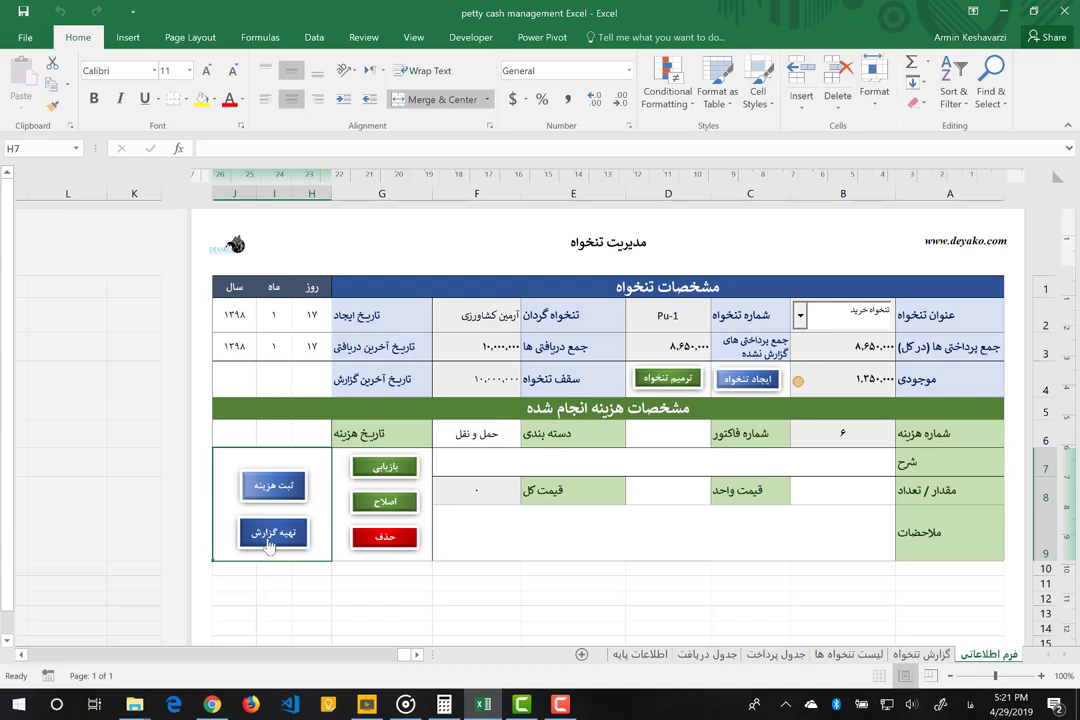
left_click(268, 540)
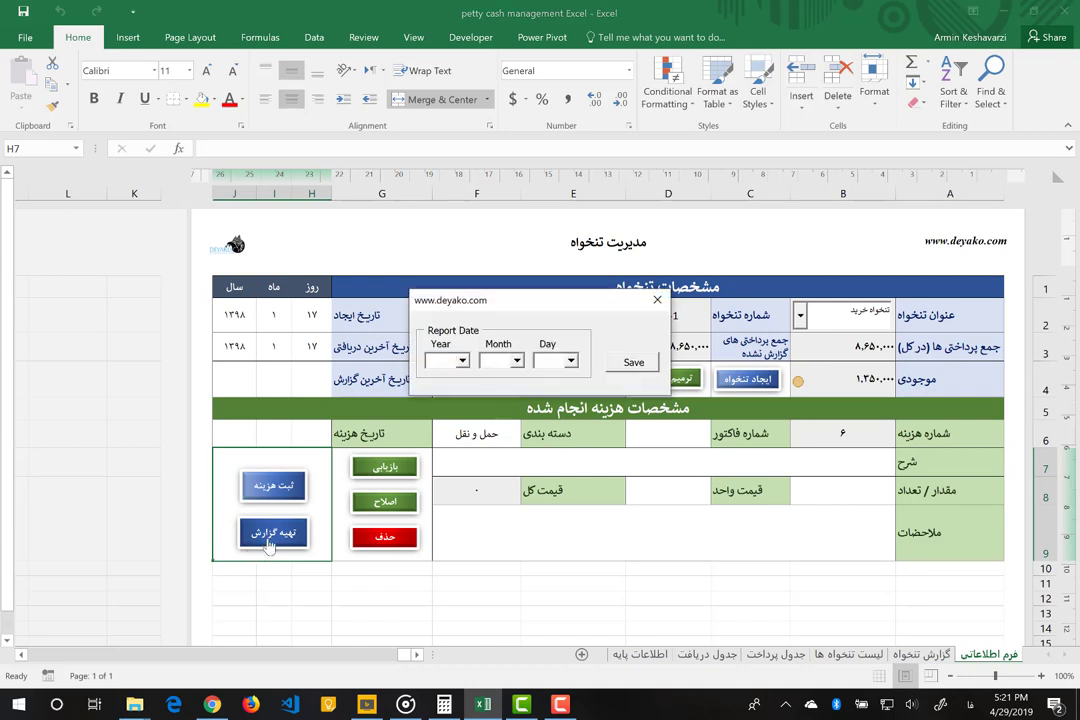
Choose year 1398, month 2, day 23 as the report date and save it.
left_click(463, 361)
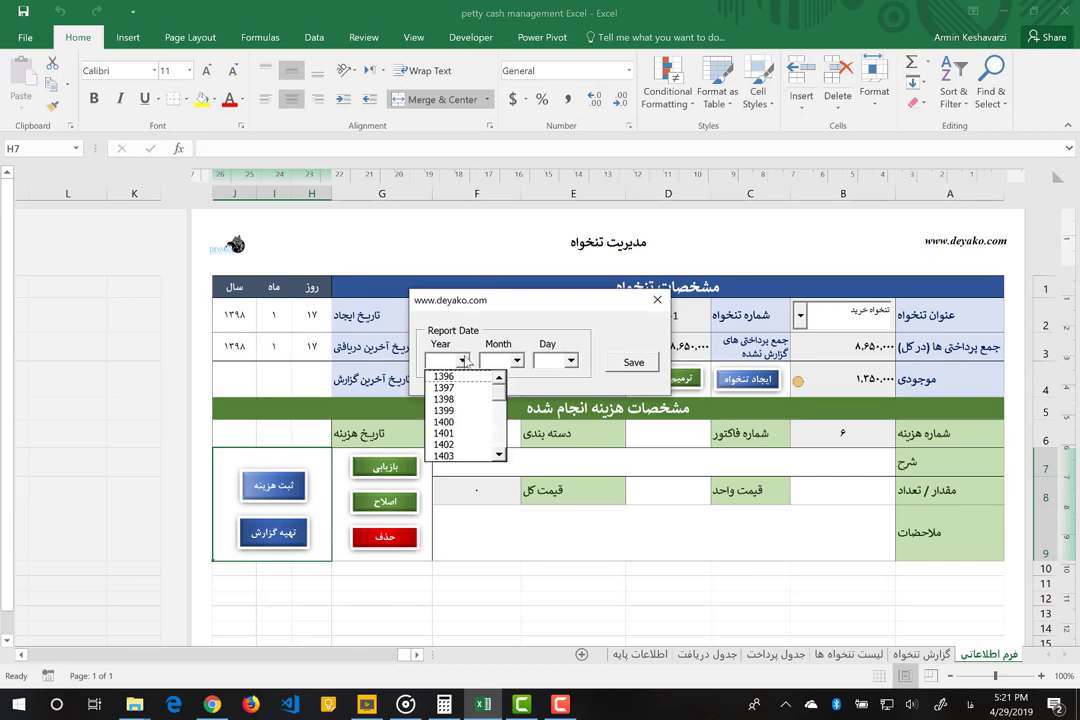
left_click(445, 407)
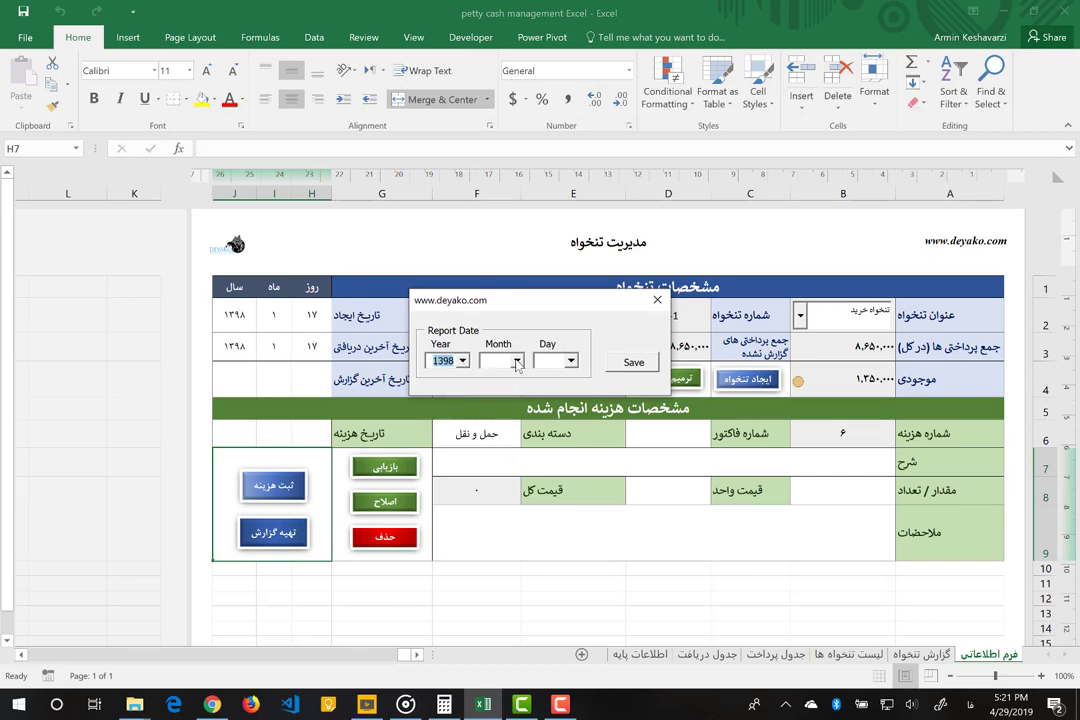
left_click(517, 361)
left_click(513, 388)
left_click(570, 362)
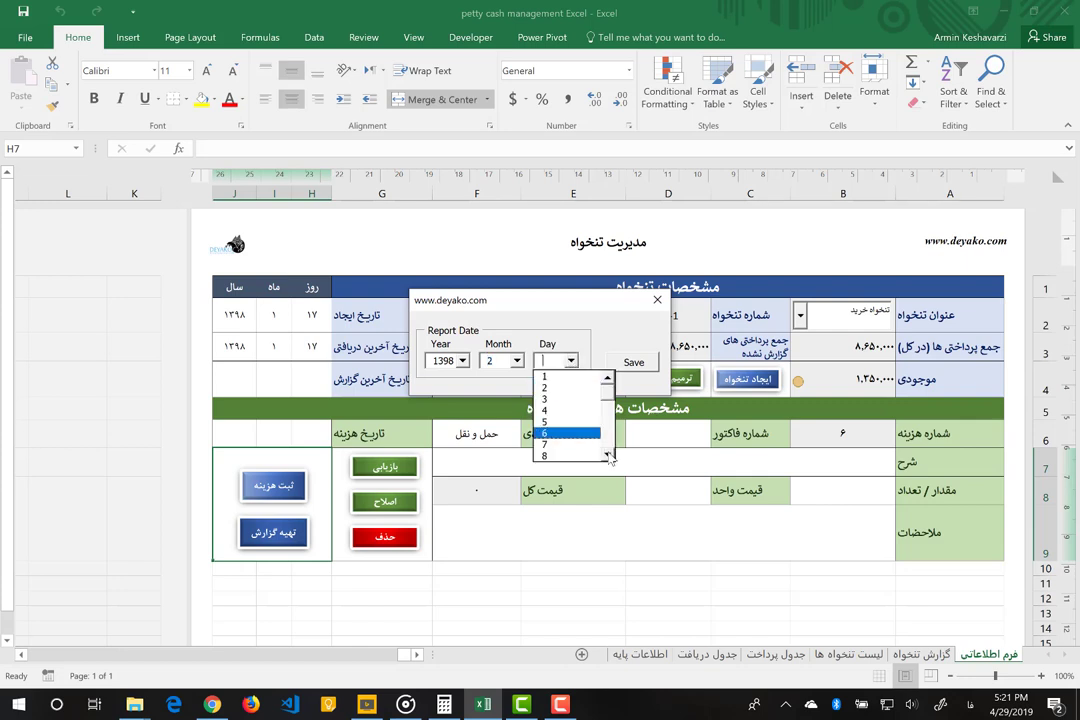
left_click_drag(608, 456, 608, 456)
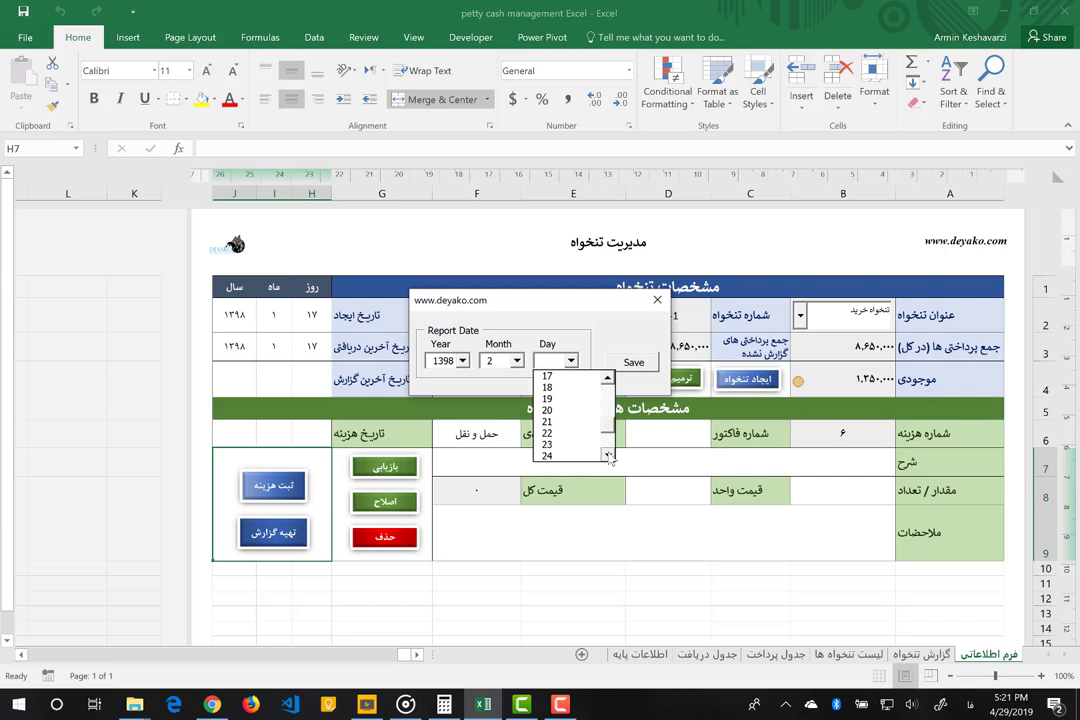
left_click(560, 447)
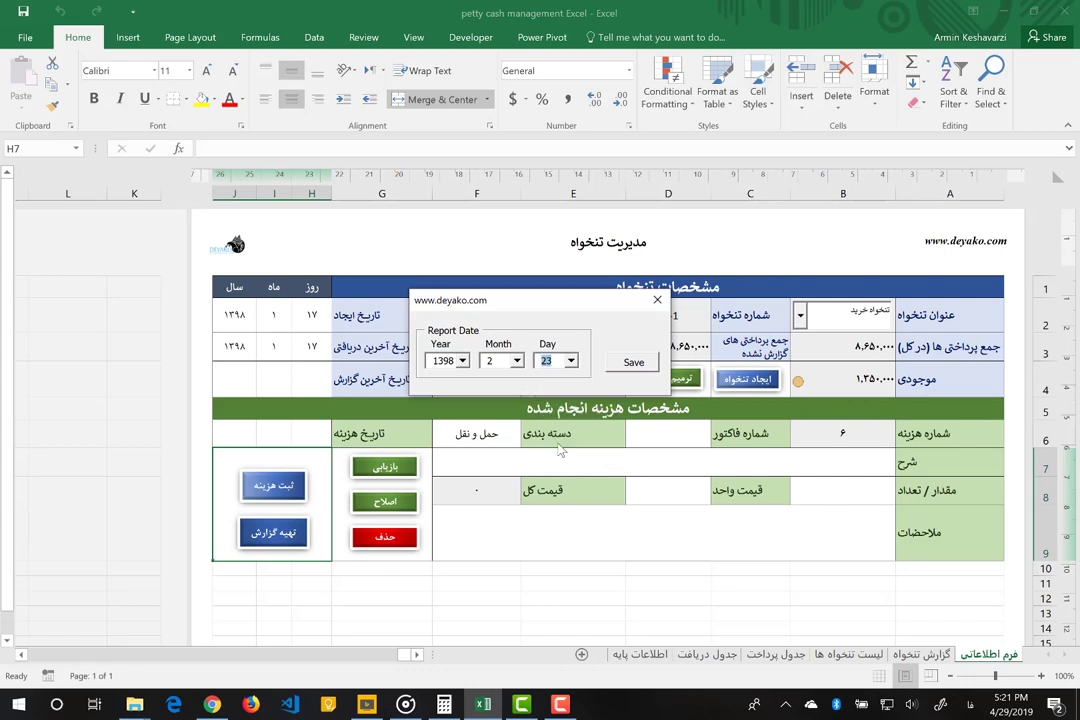
left_click(637, 366)
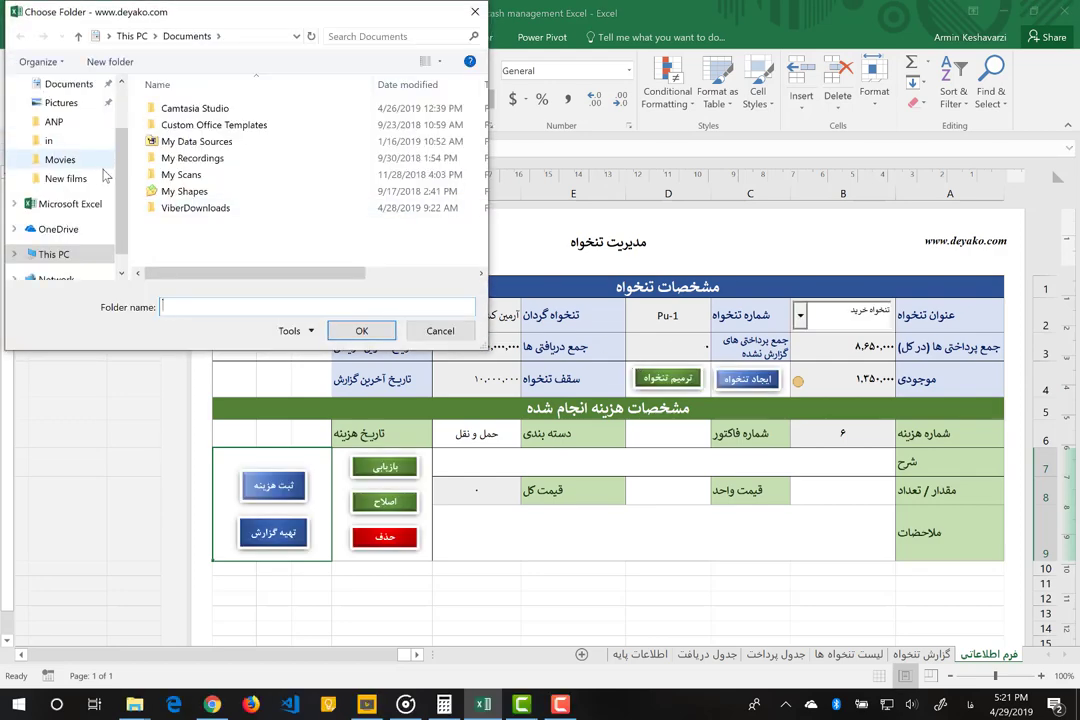
Export the report PDF to the Desktop under its suggested name, then view the گزارش تنخواه sheet.
scroll(120, 175, "up", 1)
scroll(120, 150, "up", 1)
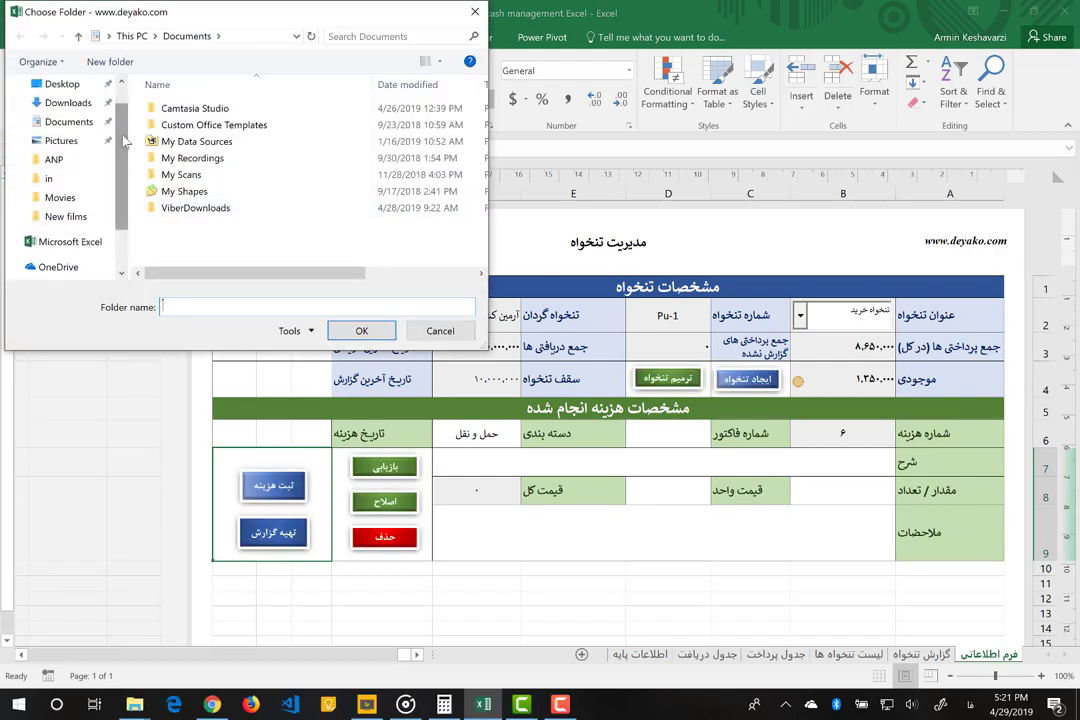
left_click(60, 86)
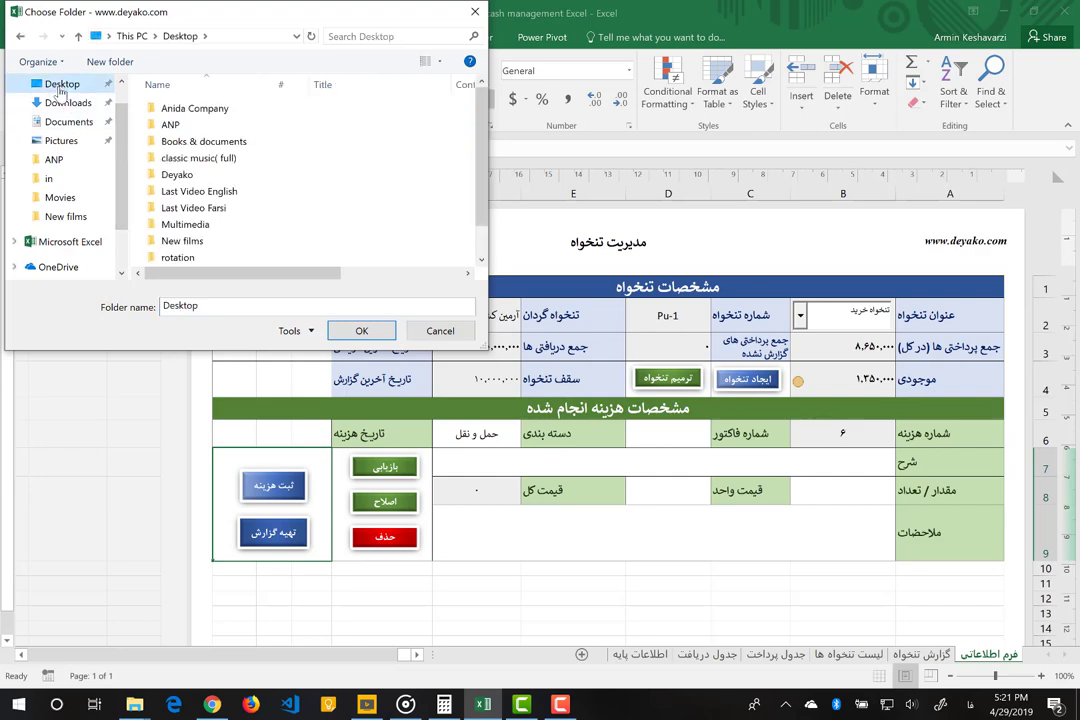
left_click(378, 332)
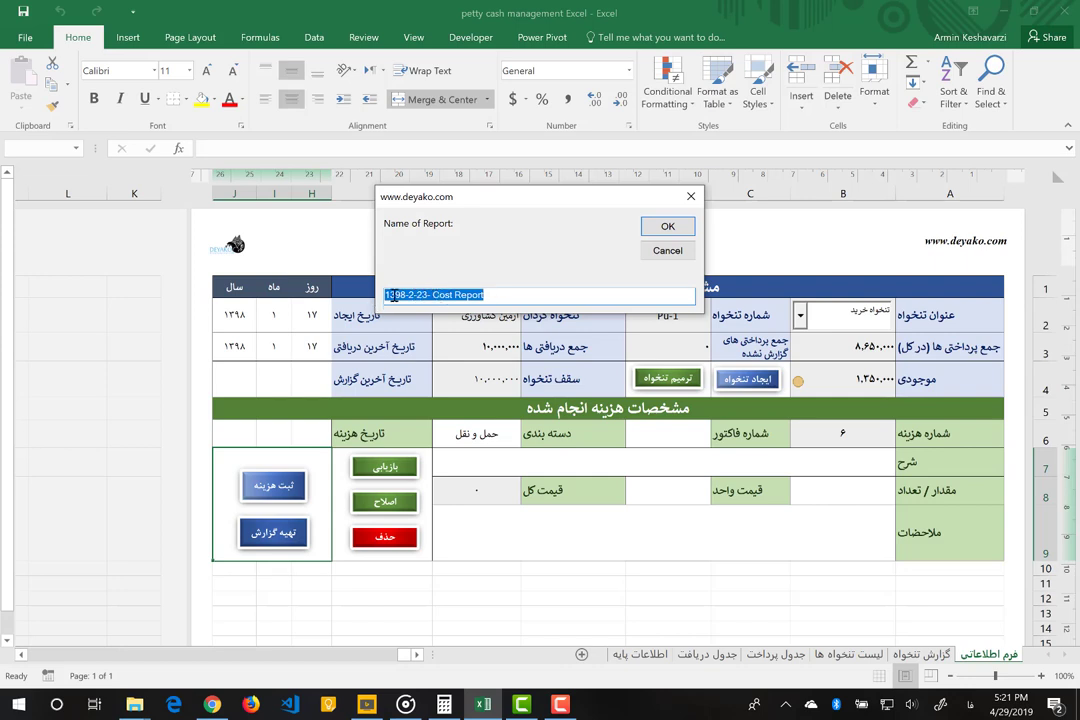
left_click(662, 228)
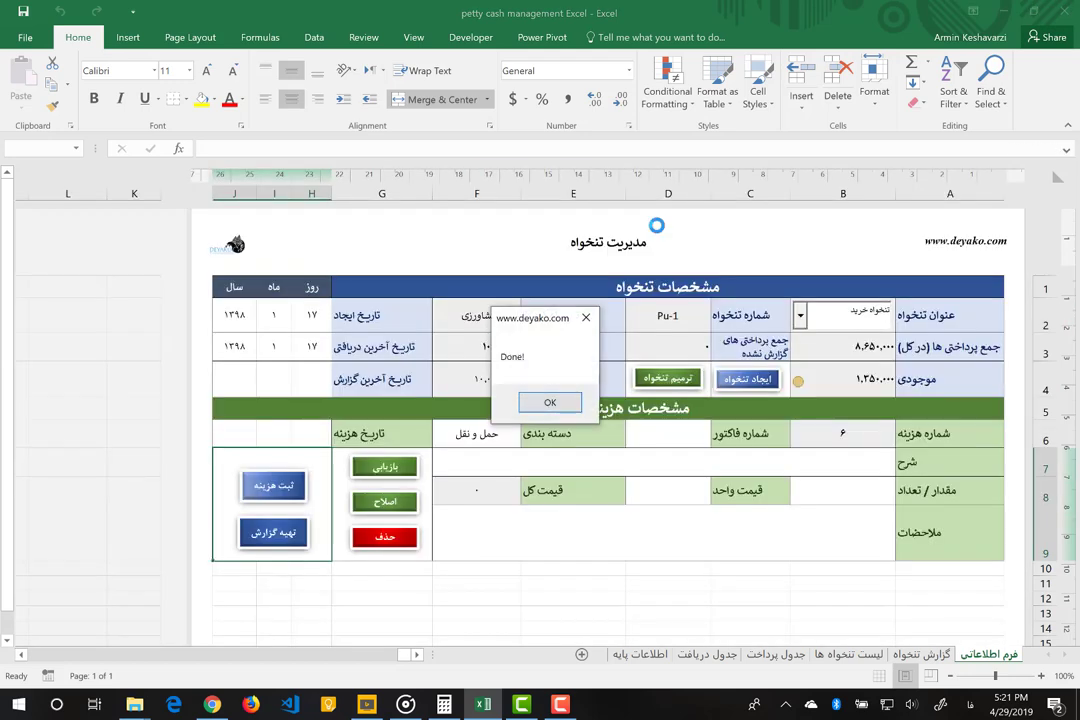
left_click(550, 404)
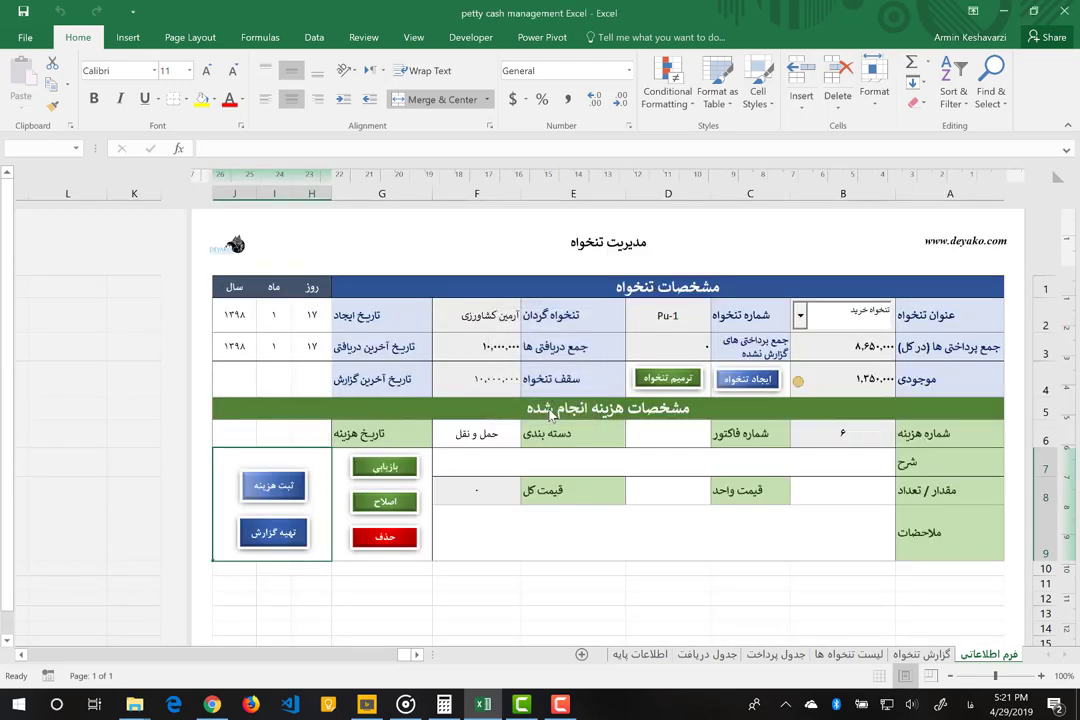
left_click(925, 655)
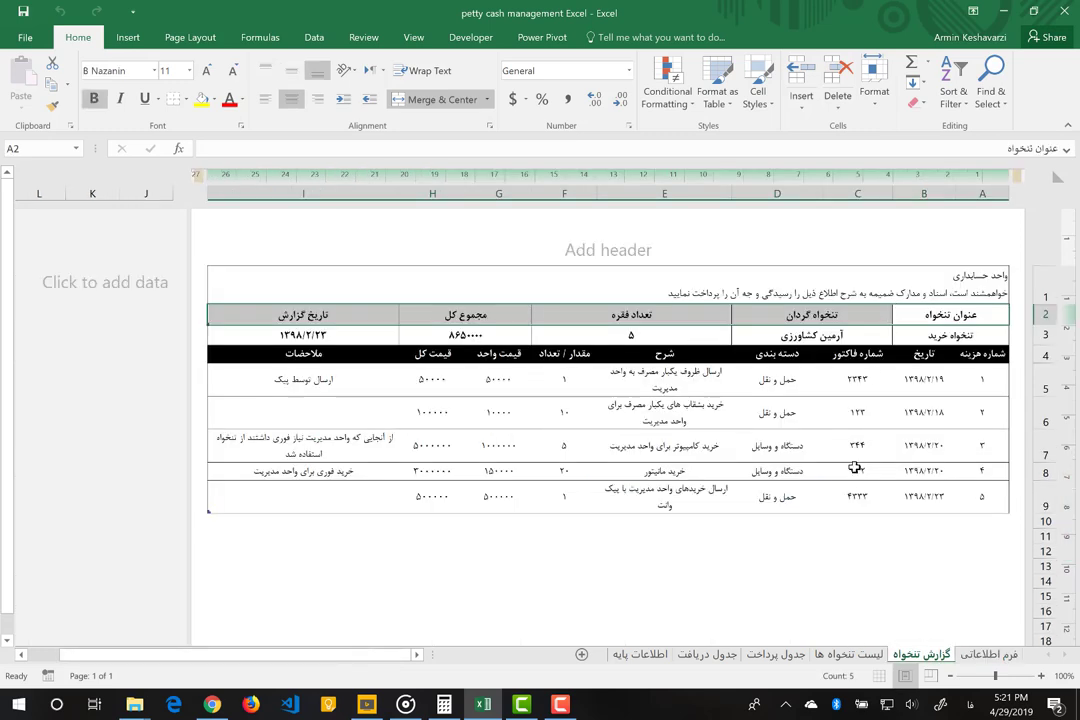
left_click(883, 405)
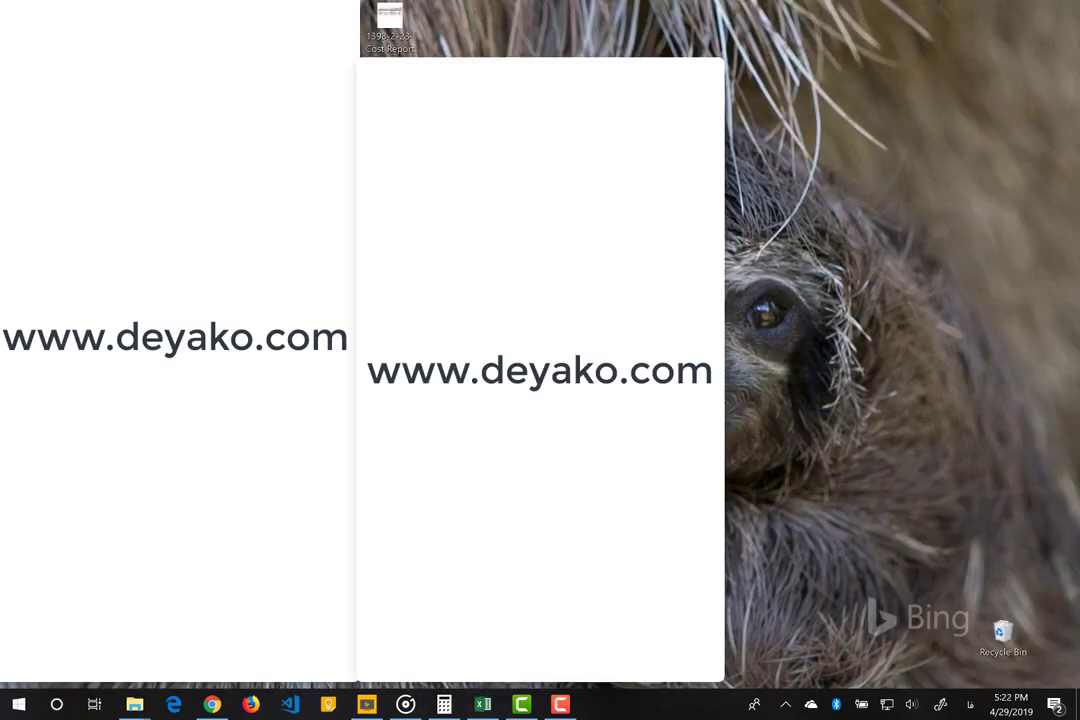
Review the 1398-2-23- Cost Report PDF in Foxit Reader, then return to Excel.
double_click(417, 28)
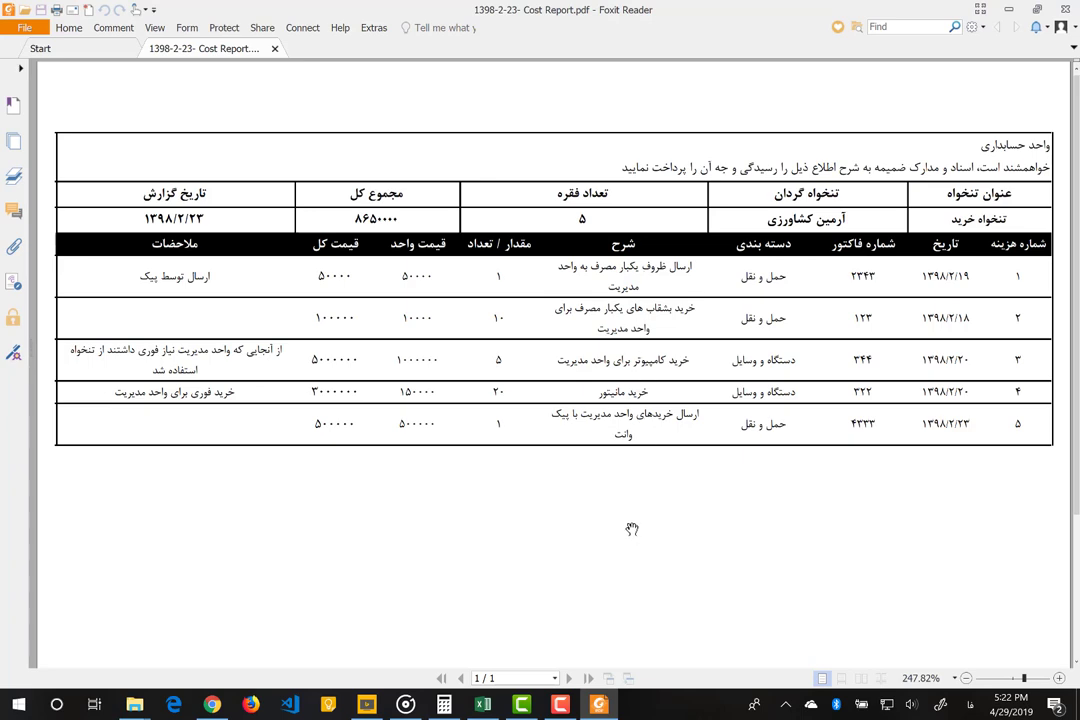
left_click(483, 705)
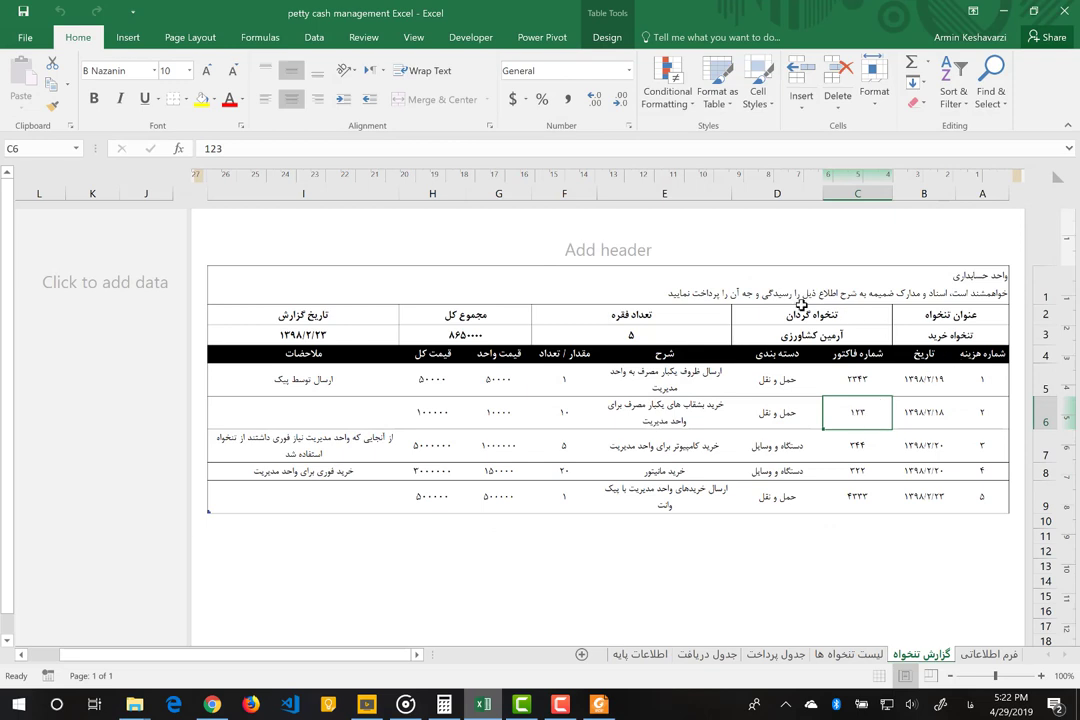
Add a page header with شرکت دیاکو on the right and گزارش تنخواه in the centre.
left_click(271, 245)
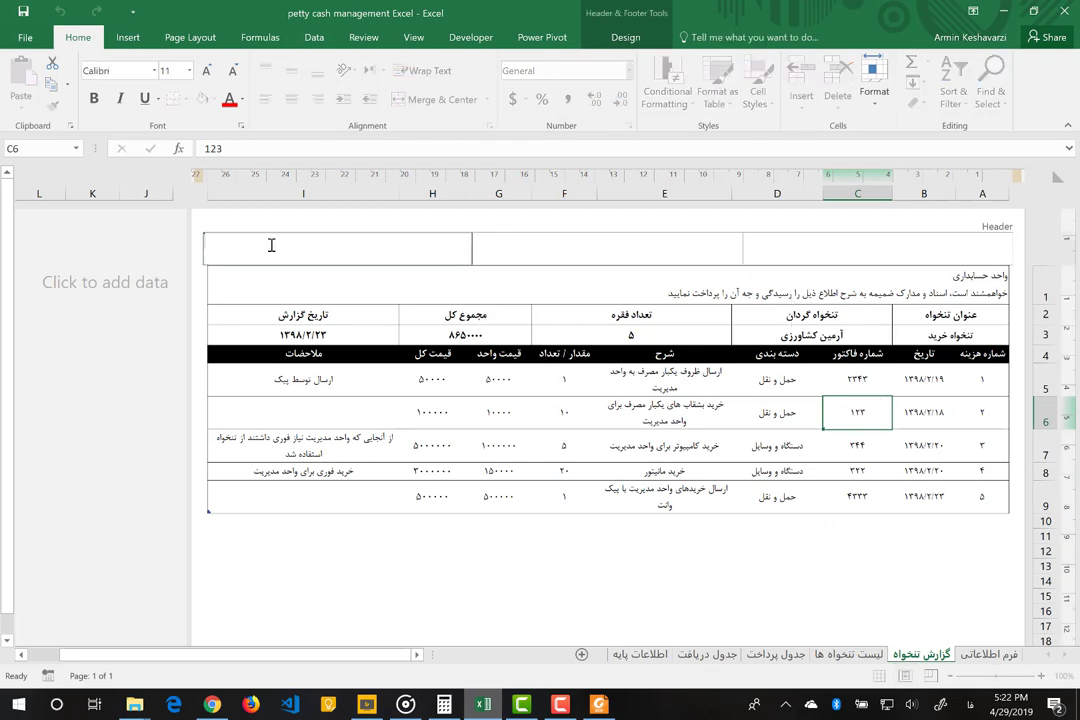
left_click(625, 40)
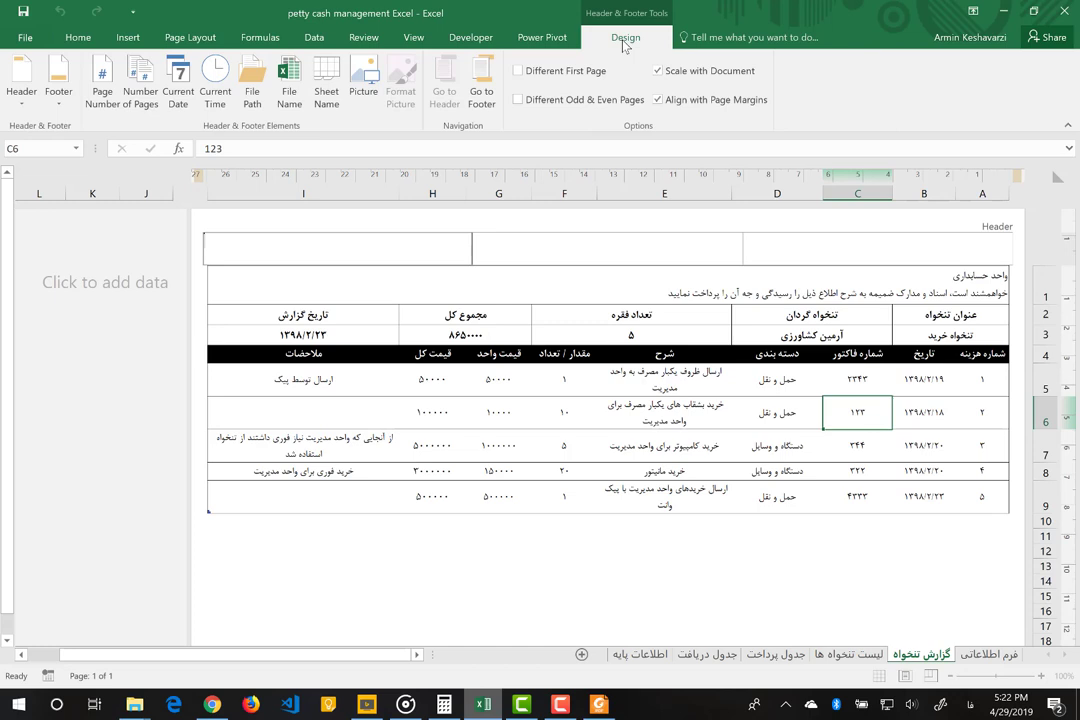
left_click(360, 84)
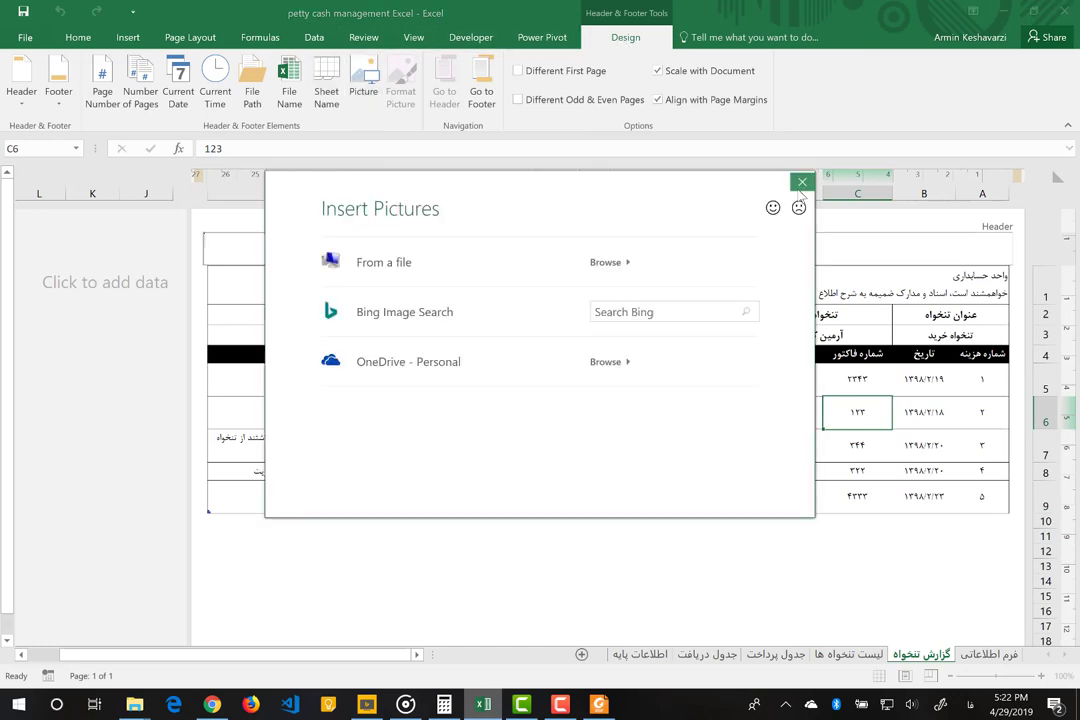
key("Escape")
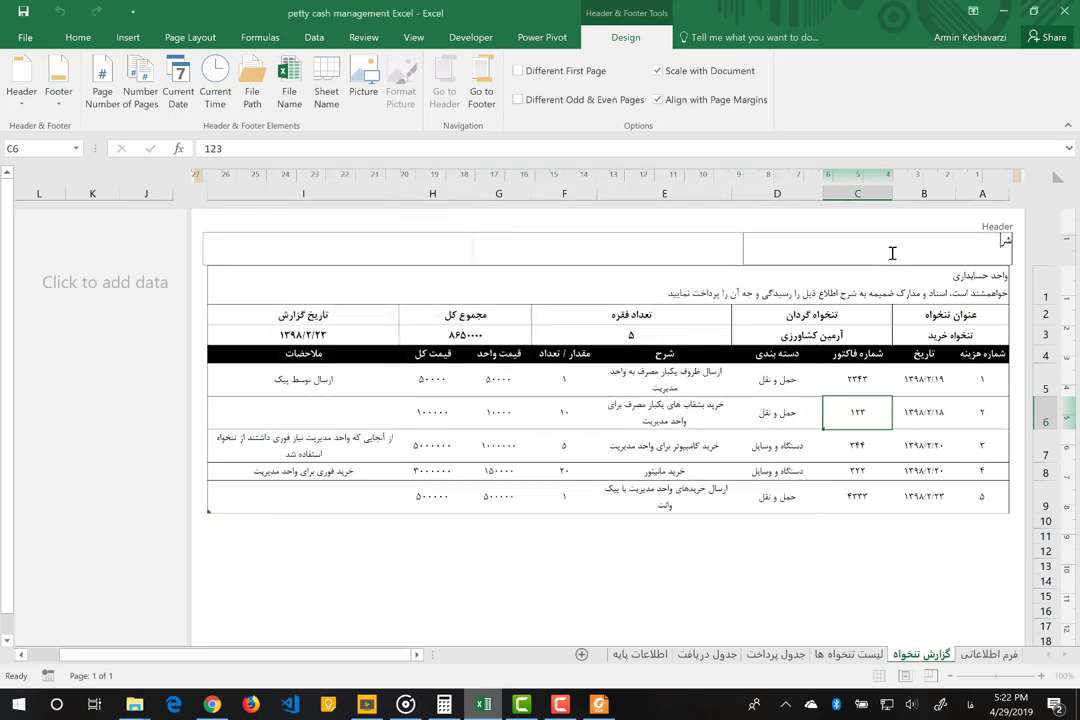
left_click(644, 234)
type("گزار")
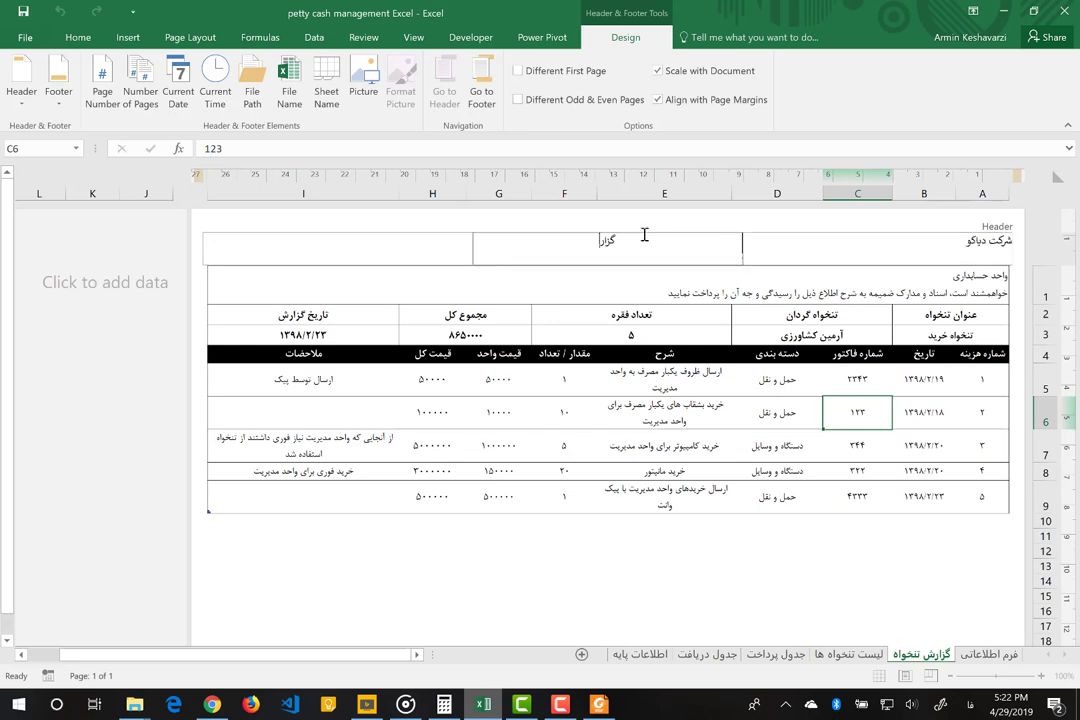
type("ش تنخواه")
left_click(593, 282)
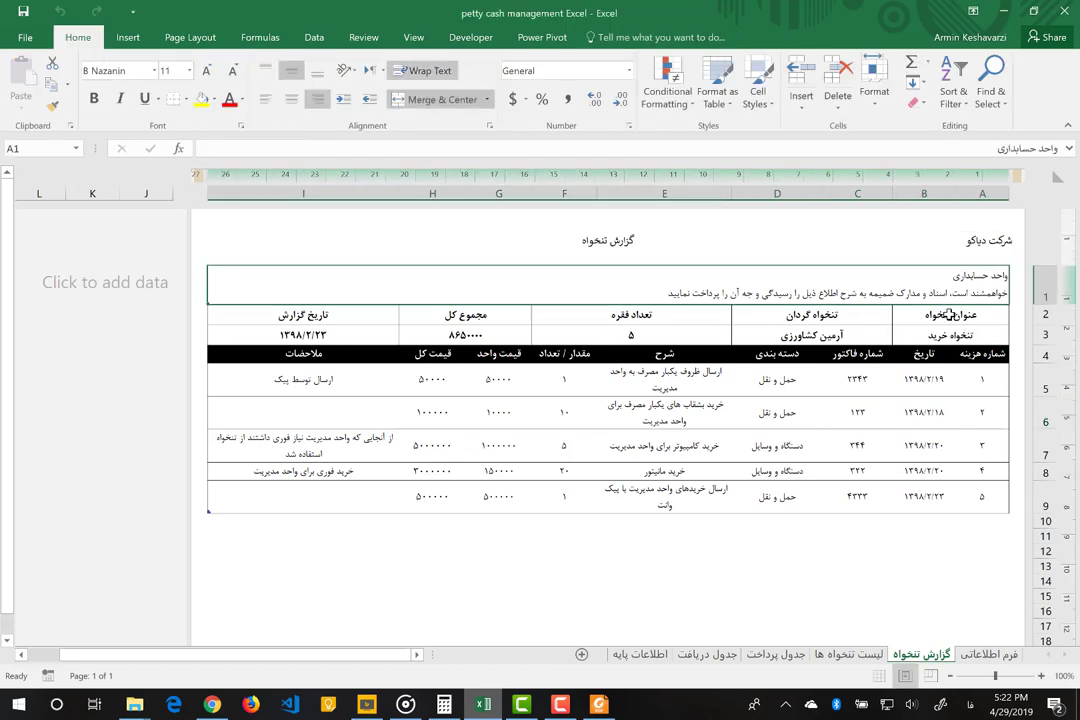
Step through the report's heading, summary, date and expense-table cells to check their formulas.
mouse_move(948, 316)
left_mouse_down()
mouse_move(423, 316)
mouse_move(349, 301)
left_mouse_up()
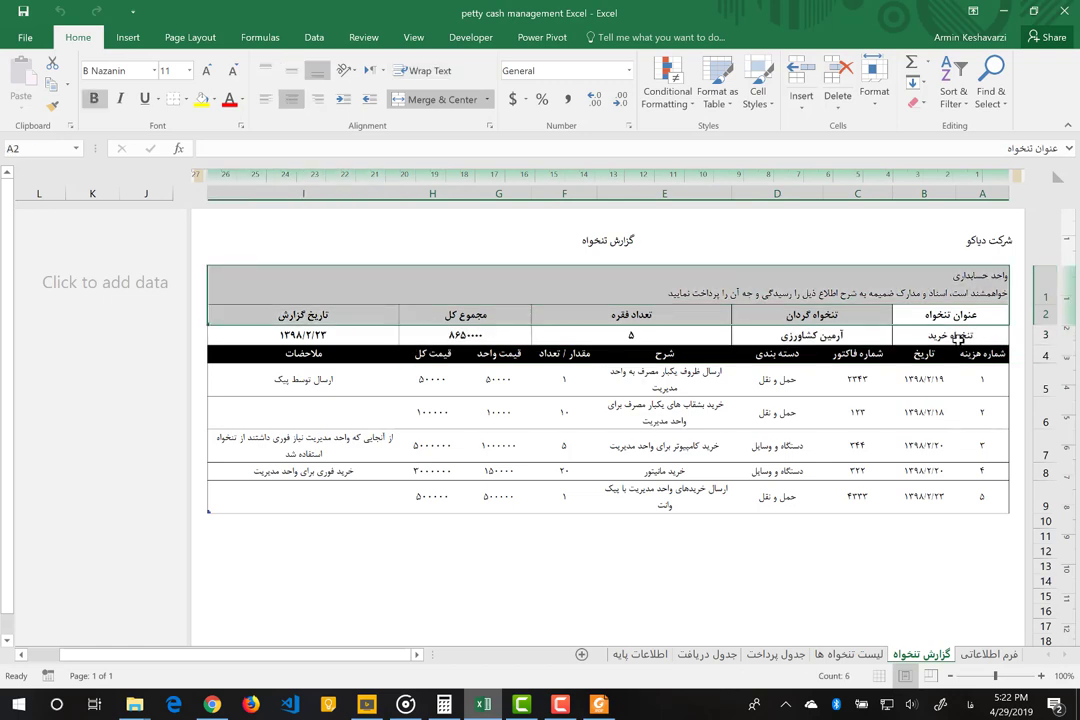
left_click(957, 340)
key("Tab")
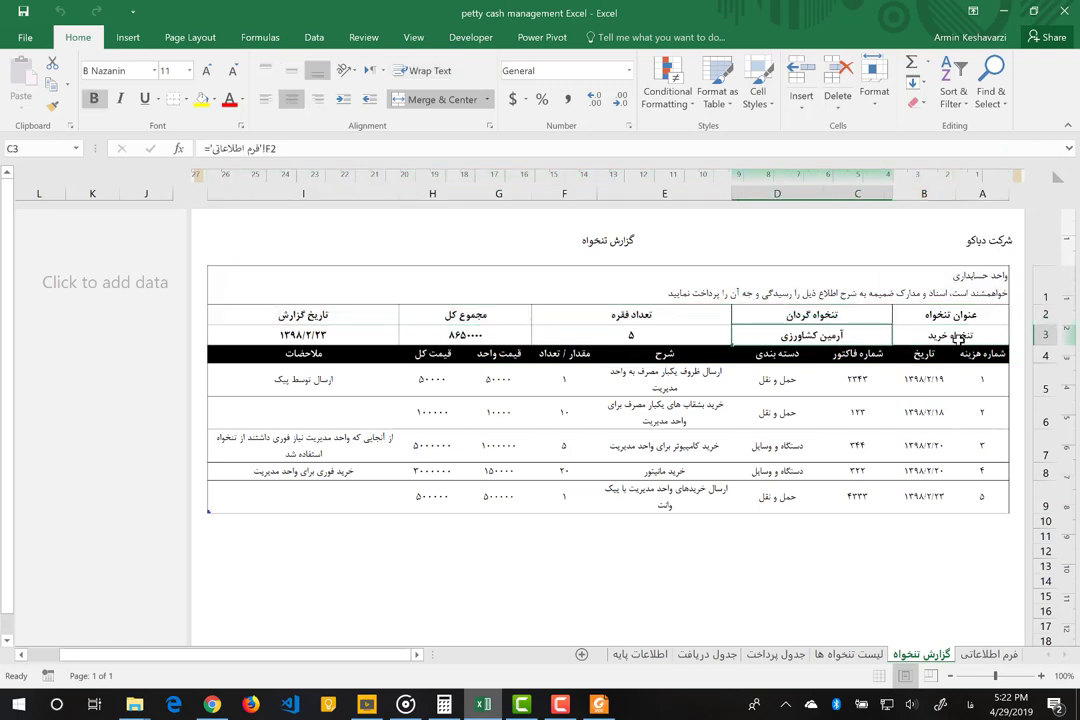
key("Tab")
key("Tab")
key("Right")
key("Right")
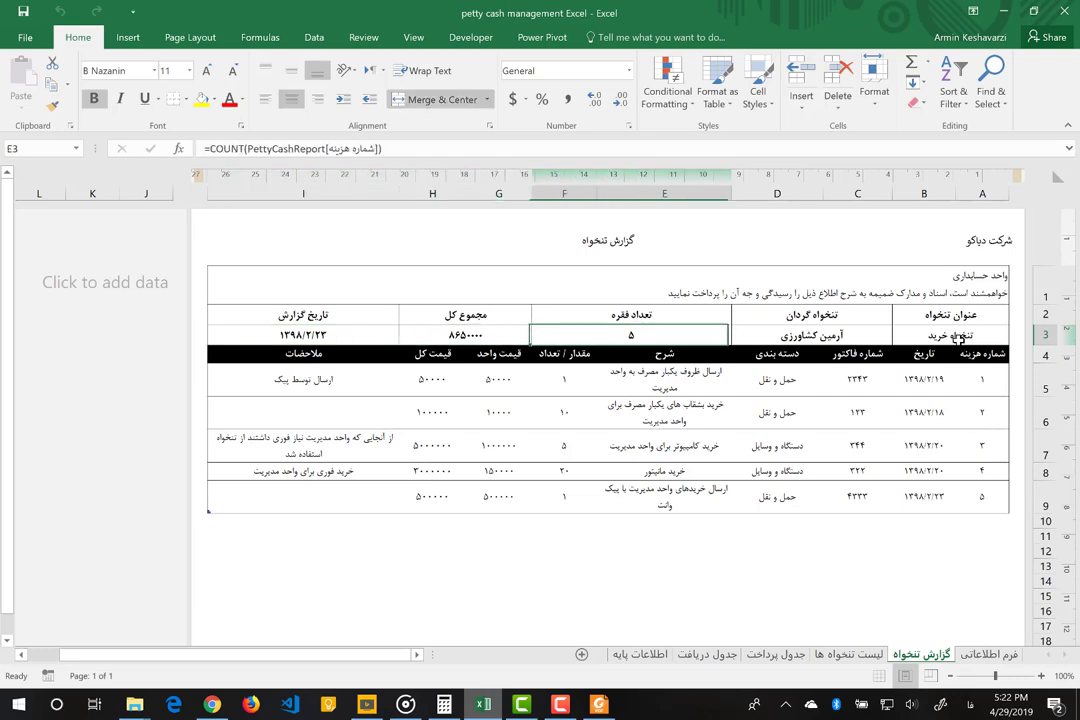
key("Right")
key("Left")
key("Left")
key("Left")
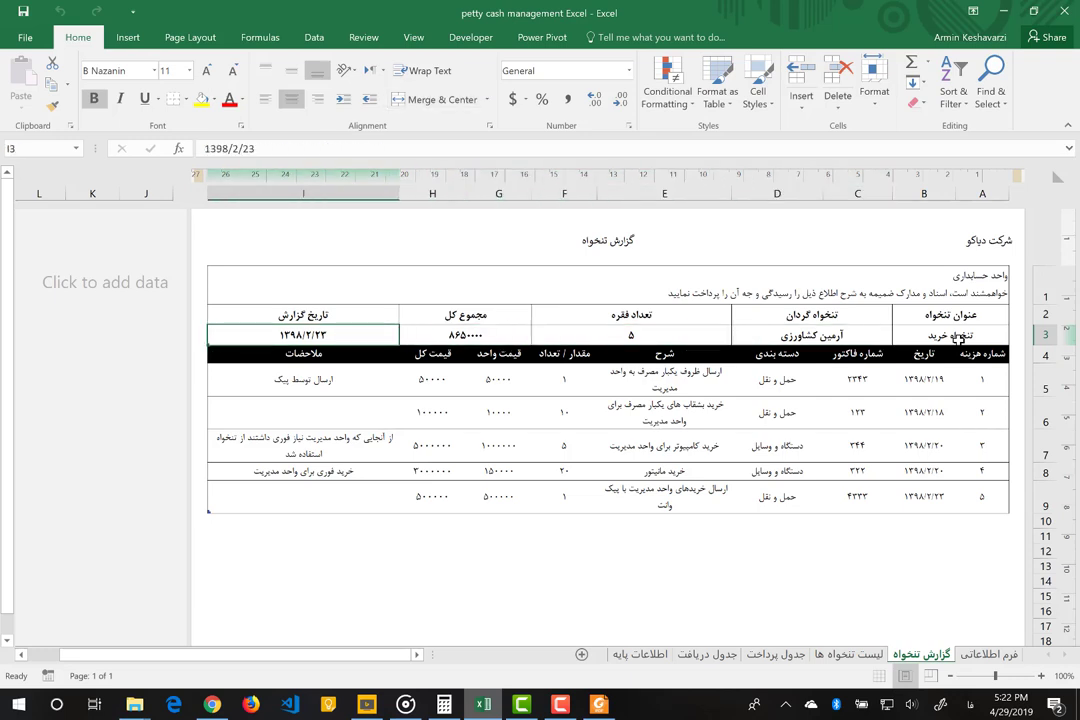
key("Up")
key("Down")
key("Up")
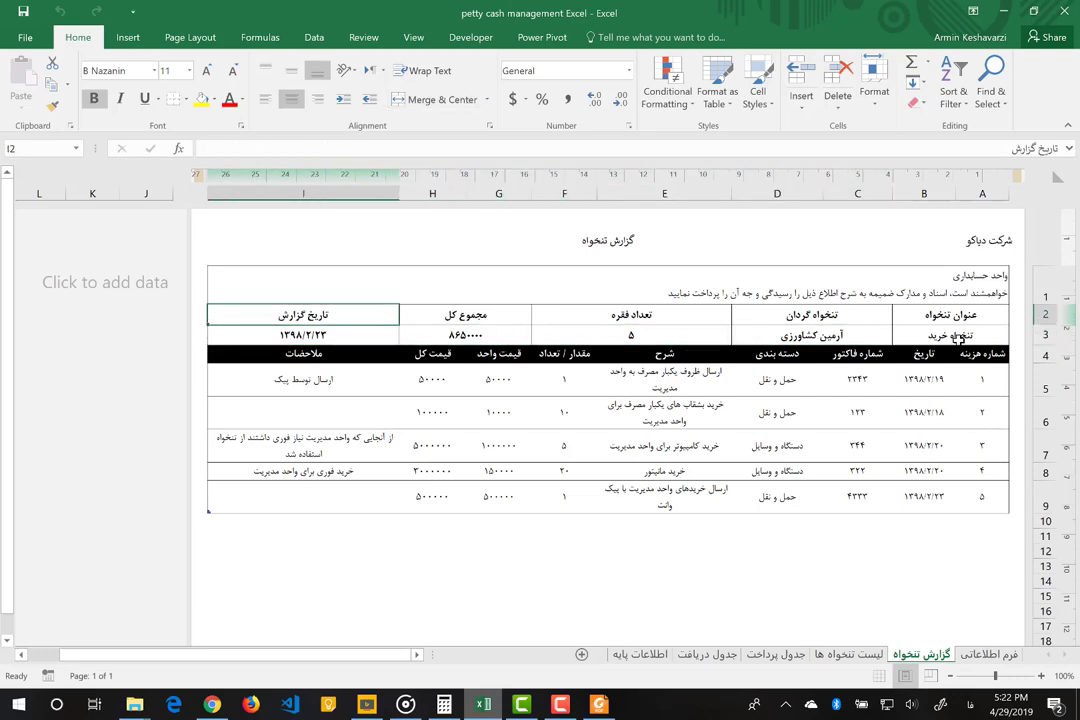
key("Down")
key("Down")
key("Right")
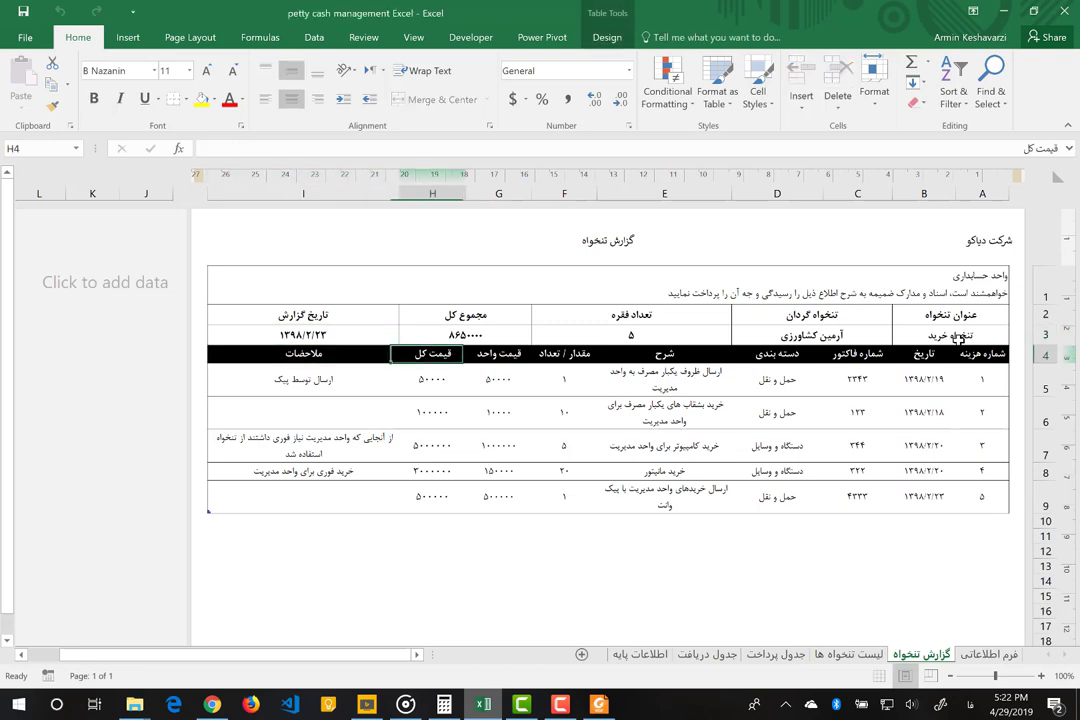
key("Right")
key("Right")
key("Right")
key("Right")
key("Right")
key("Right")
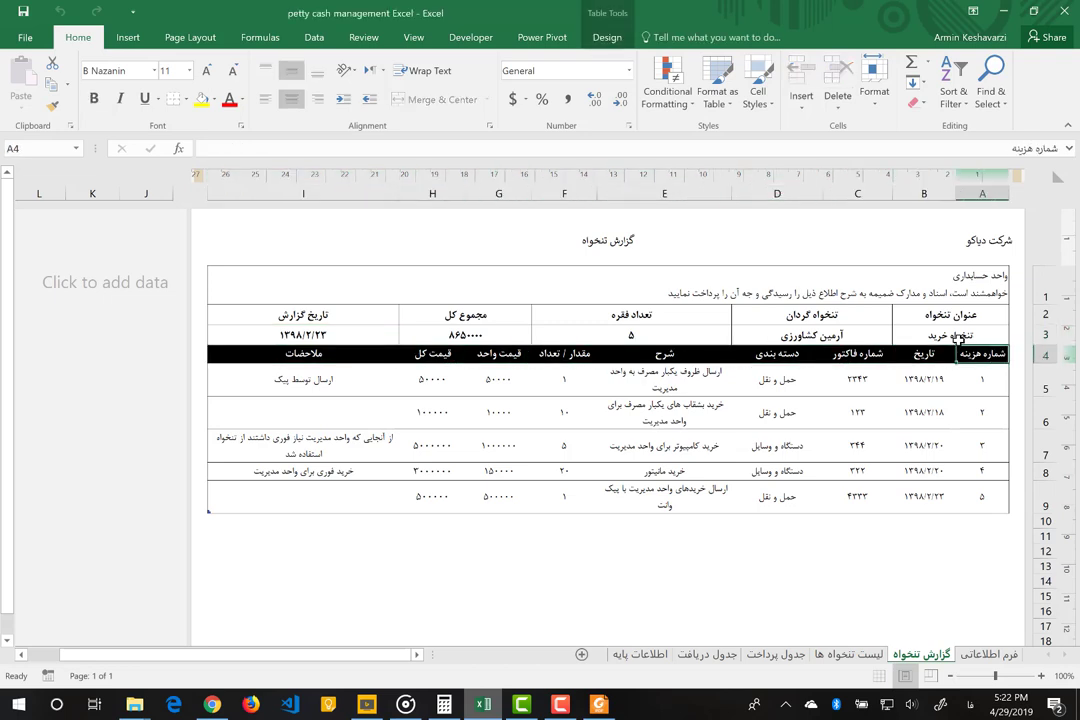
key("Down")
key("Up")
key("Left")
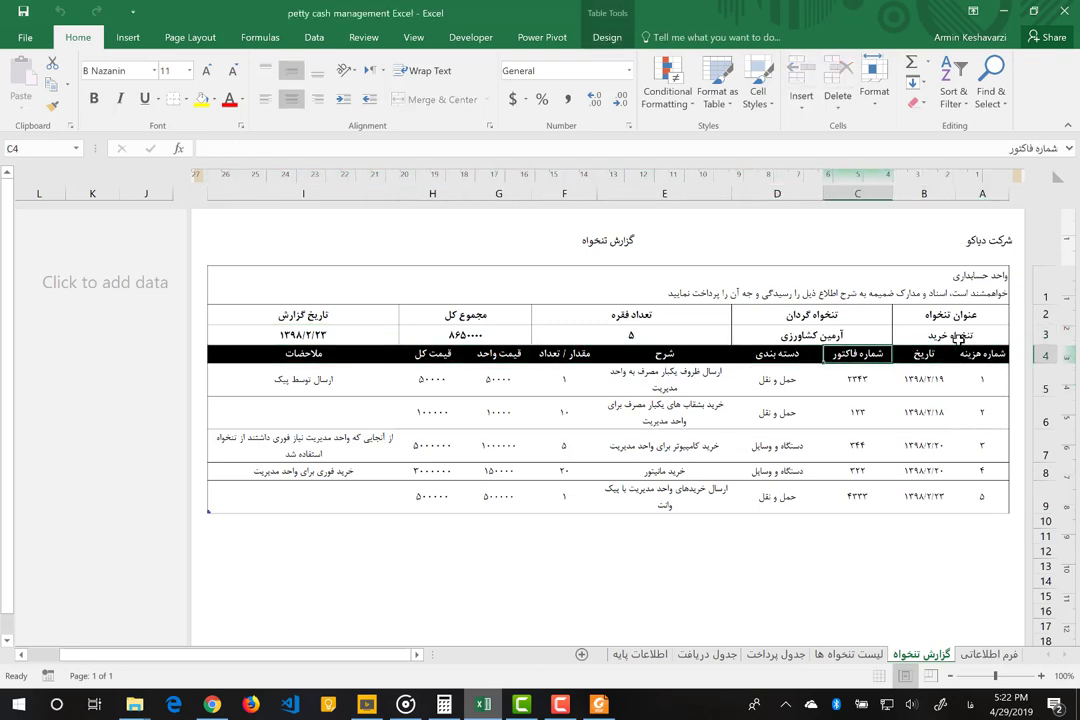
key("Left")
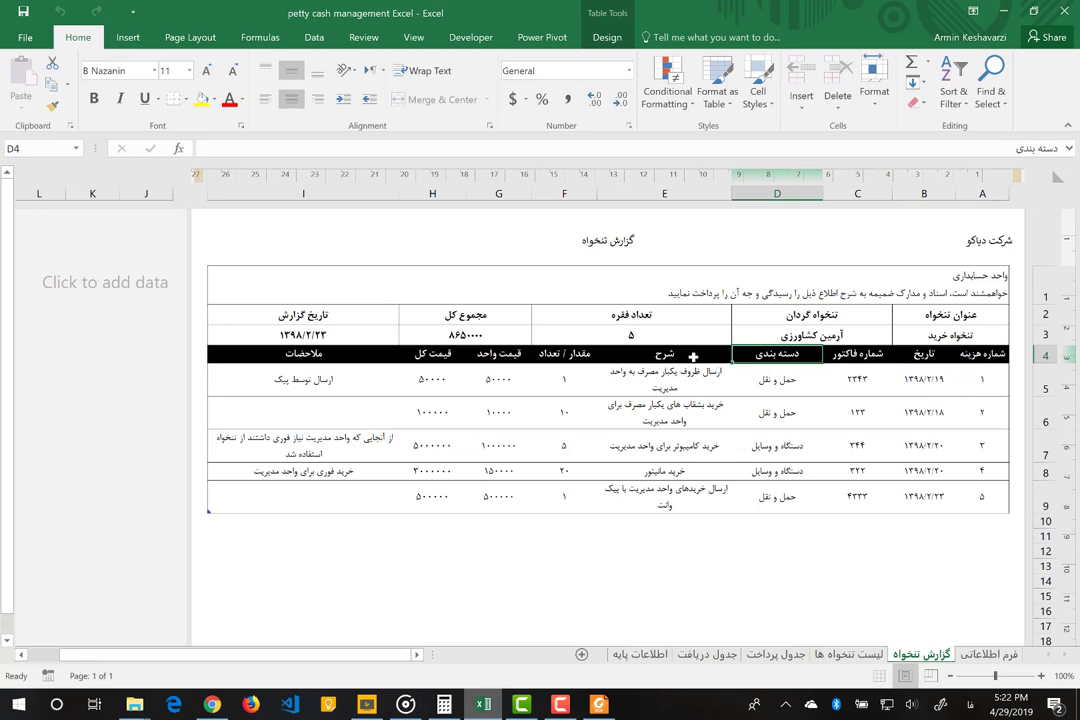
key("Left")
Adjust column F's width, return to the فرم اطلاعاتی sheet, and open the Deyako YouTube channel.
left_click_drag(595, 195, 584, 195)
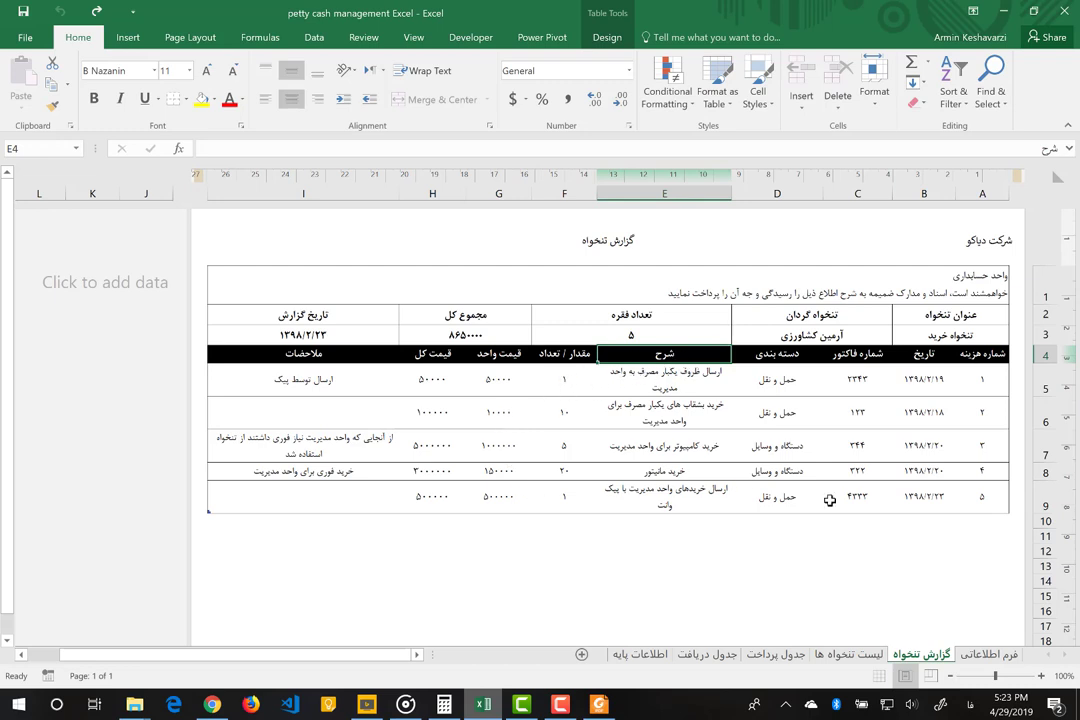
left_click(990, 655)
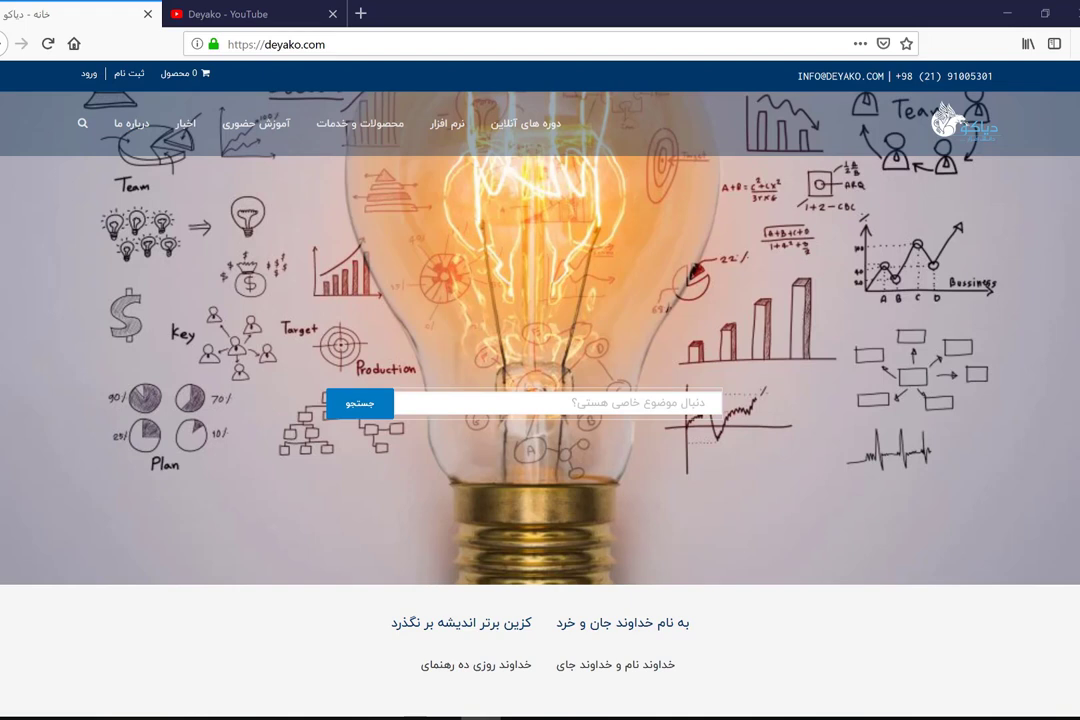
left_click(258, 13)
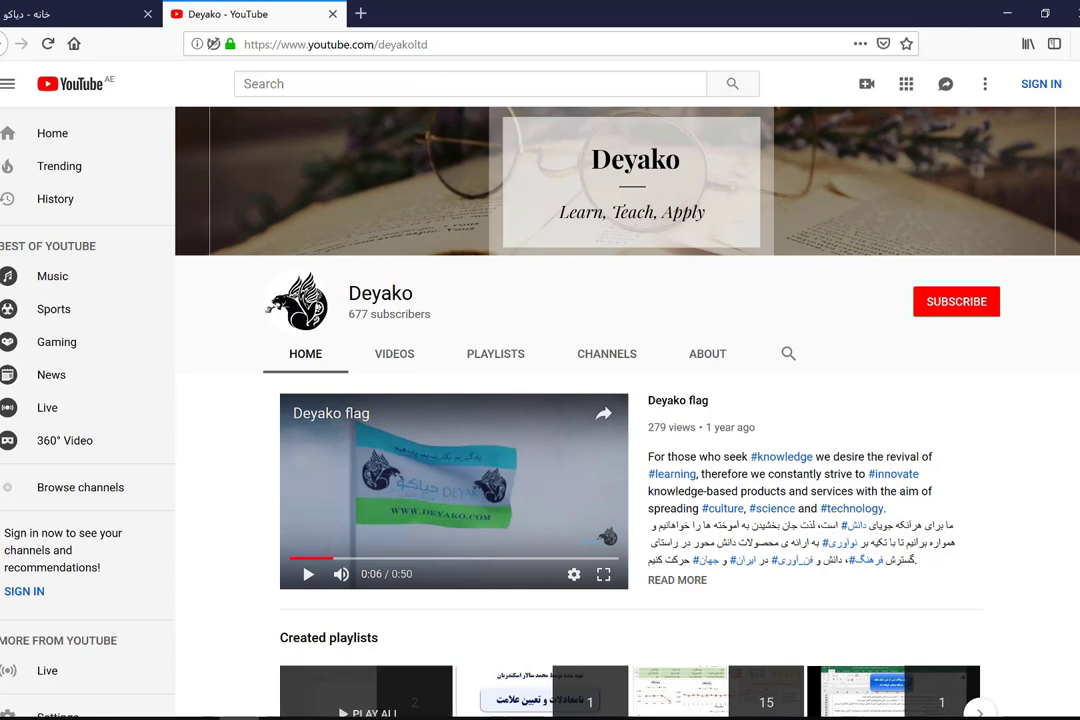